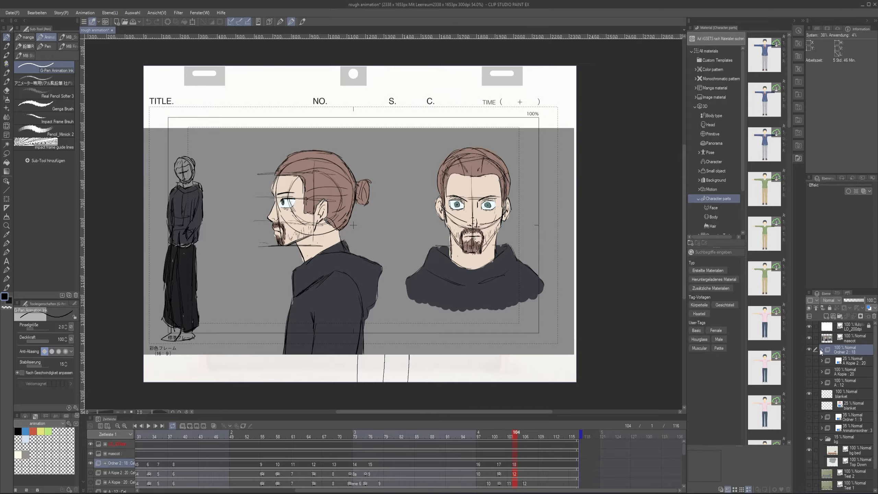
Expand the Ordner 2 animation folder, select its cel layer 1, and hide the mascot reference layer
{"action": "left_click", "coordinate": [822, 352]}
{"action": "scroll", "coordinate": [826, 435], "scroll_direction": "down", "scroll_amount": 10}
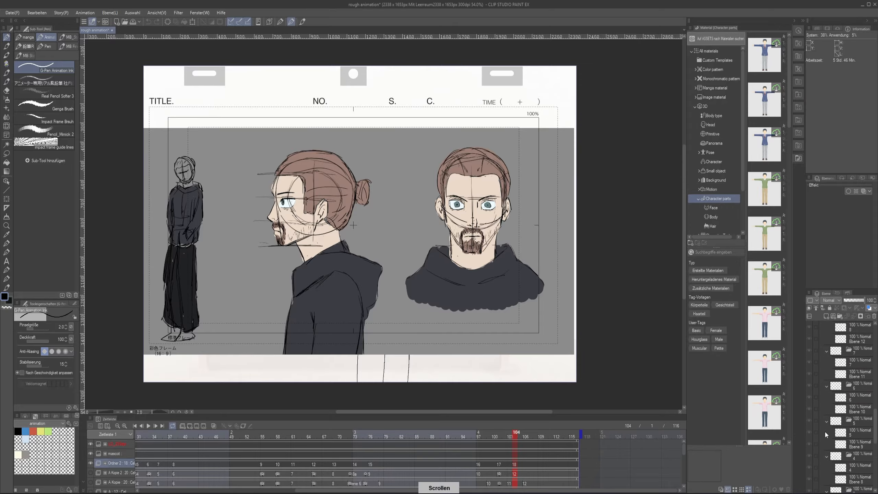
{"action": "scroll", "coordinate": [826, 435], "scroll_direction": "down", "scroll_amount": 5}
{"action": "left_click", "coordinate": [847, 425]}
{"action": "scroll", "coordinate": [825, 380], "scroll_direction": "up", "scroll_amount": 3}
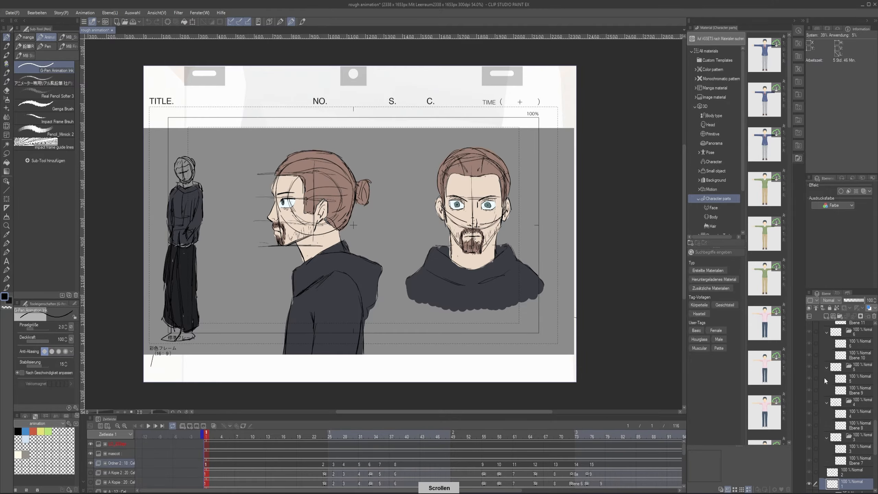
{"action": "scroll", "coordinate": [826, 380], "scroll_direction": "up", "scroll_amount": 12}
{"action": "left_click", "coordinate": [809, 339]}
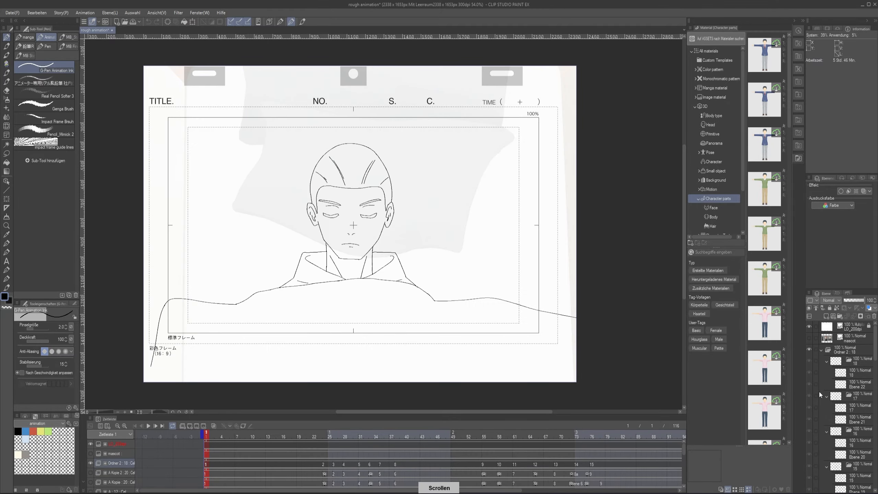
Place the line art of cel 1 inside its own layer folder and select the line art layer
{"action": "scroll", "coordinate": [819, 390], "scroll_direction": "down", "scroll_amount": 12}
{"action": "scroll", "coordinate": [826, 395], "scroll_direction": "up", "scroll_amount": 2}
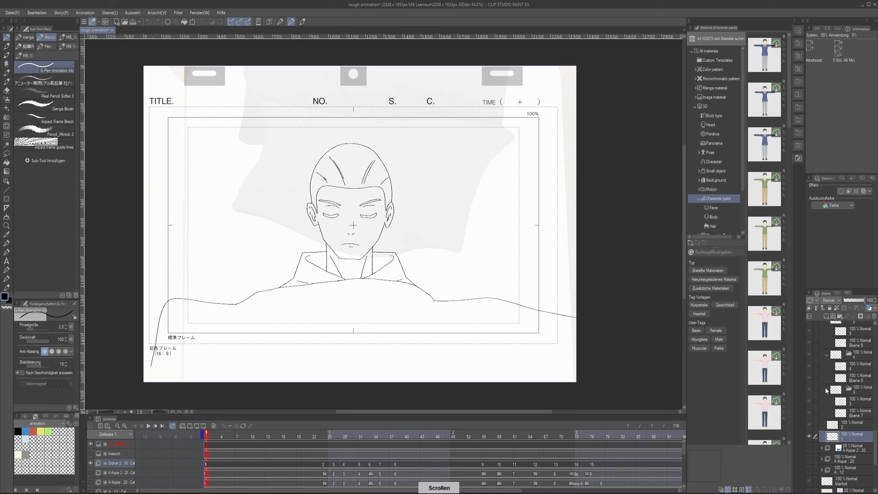
{"action": "left_click_drag", "start_coordinate": [837, 436], "coordinate": [840, 317]}
{"action": "left_click", "coordinate": [847, 455]}
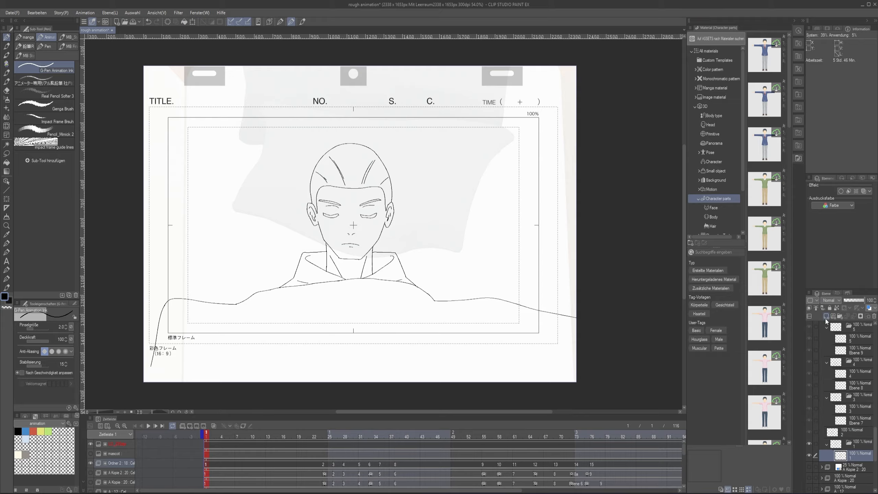
Add a raster layer named color beneath the line art in the cel 1 folder
{"action": "left_click", "coordinate": [827, 318]}
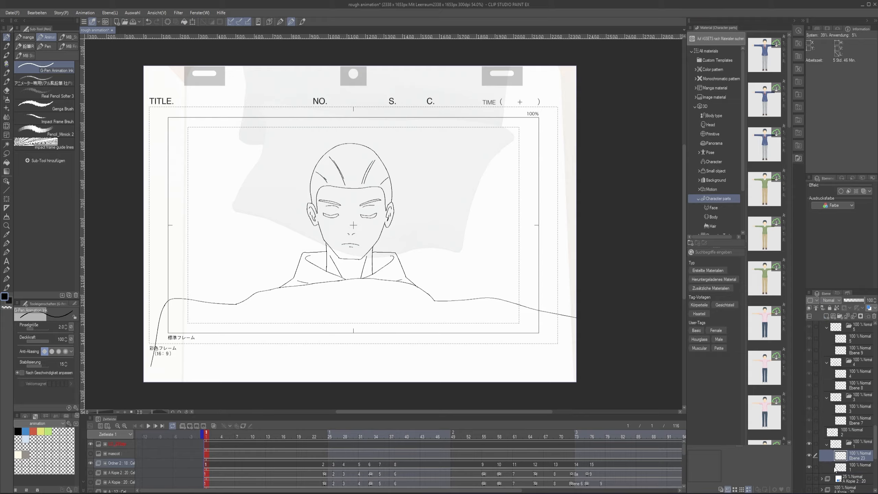
{"action": "left_click_drag", "start_coordinate": [842, 462], "coordinate": [852, 473]}
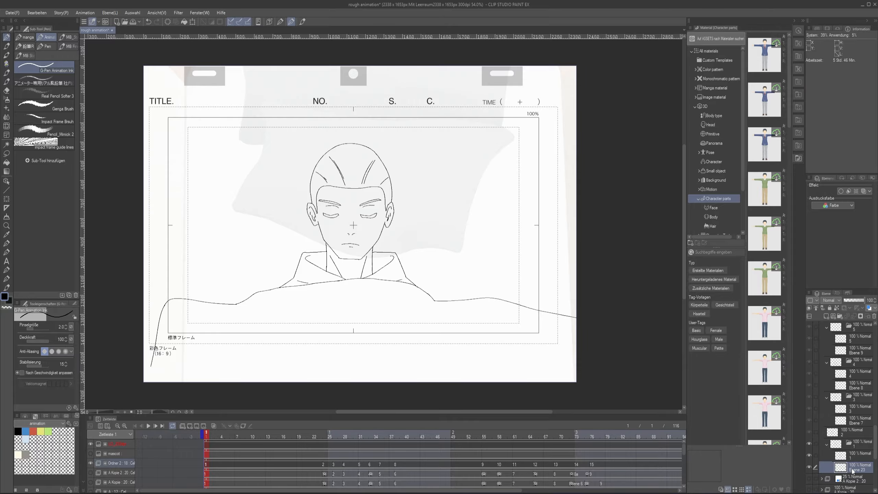
{"action": "double_click", "coordinate": [852, 470]}
Show the mascot reference, activate the Fill tool for the color layer, sample the skin tone, and hide the reference
{"action": "scroll", "coordinate": [822, 436], "scroll_direction": "up", "scroll_amount": 10}
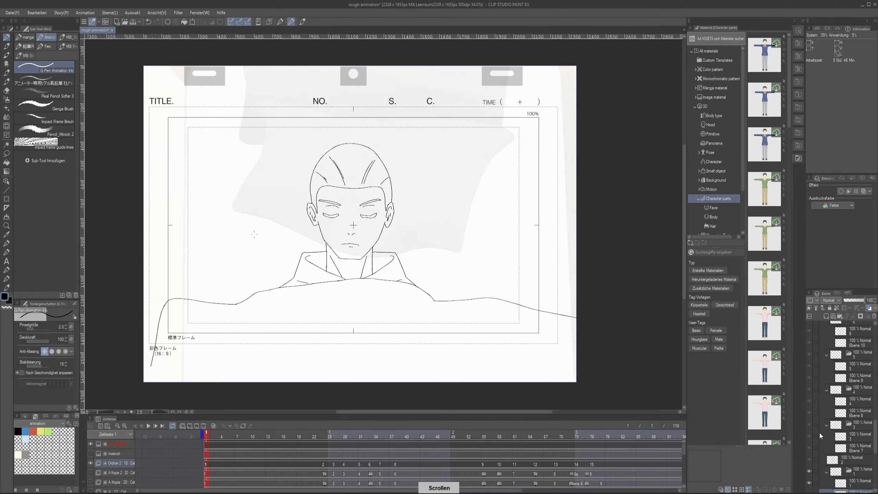
{"action": "scroll", "coordinate": [843, 435], "scroll_direction": "down", "scroll_amount": 3}
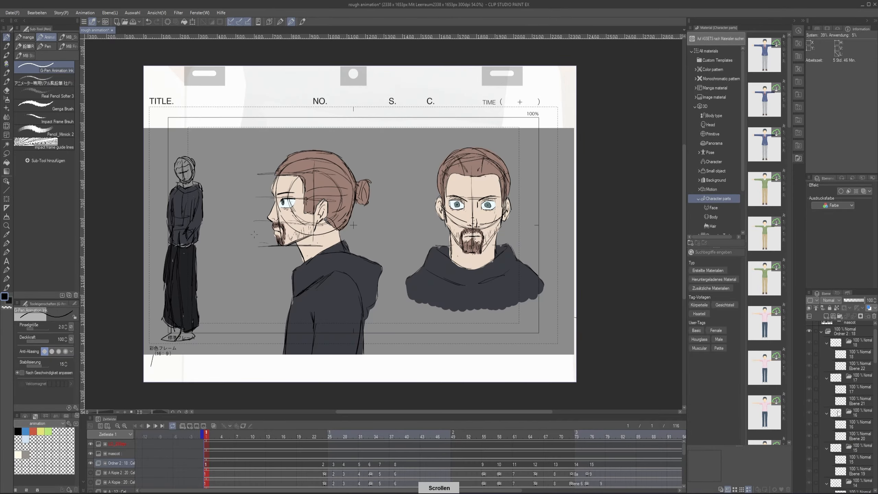
{"action": "scroll", "coordinate": [840, 414], "scroll_direction": "down", "scroll_amount": 15}
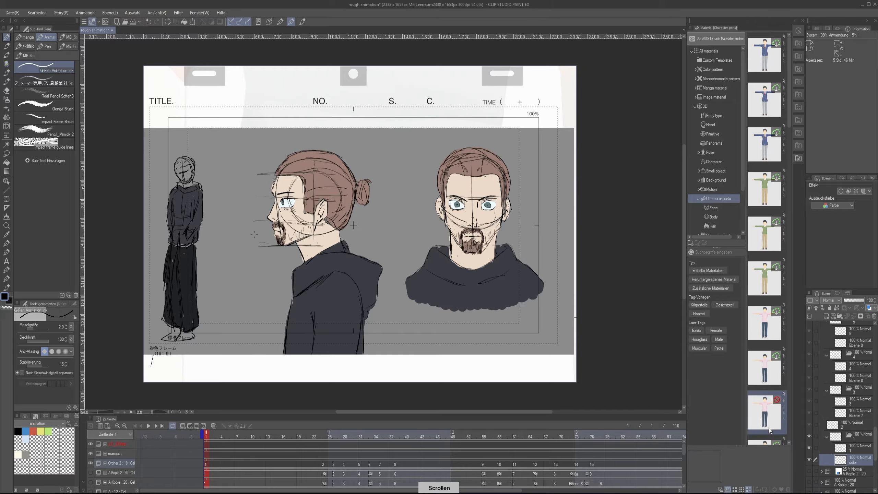
{"action": "left_click", "coordinate": [6, 163]}
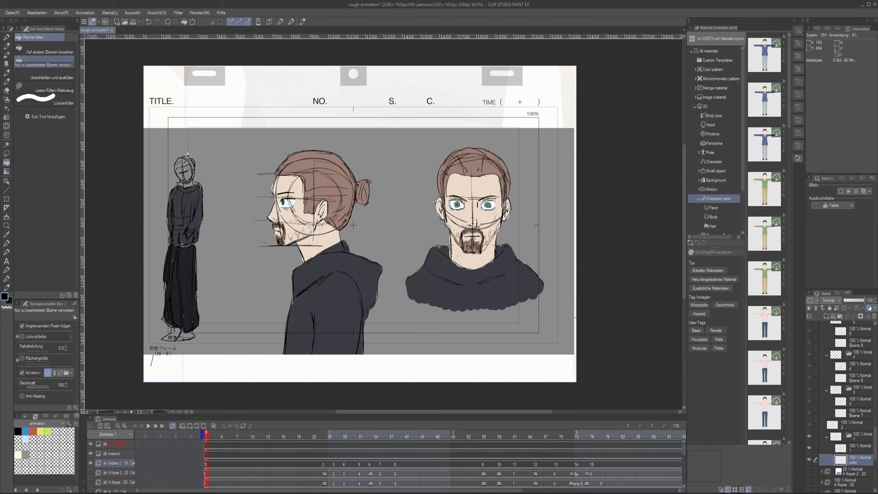
{"action": "scroll", "coordinate": [268, 200], "scroll_direction": "up", "scroll_amount": 8}
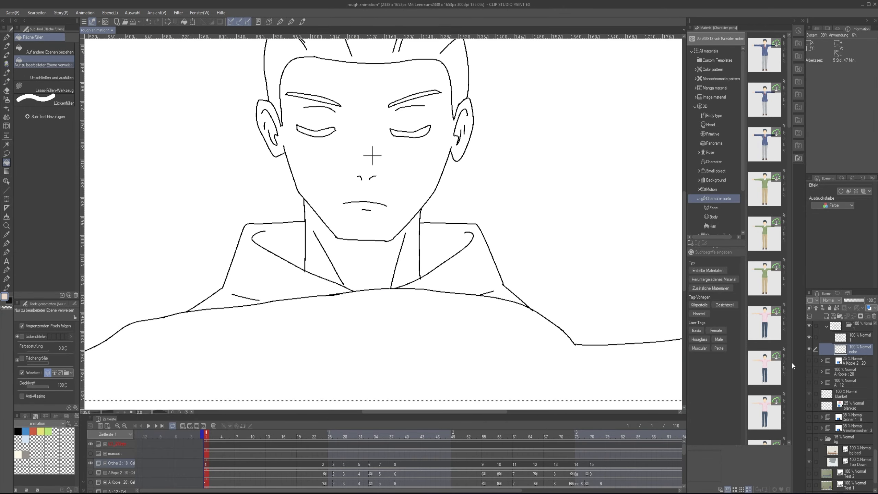
Try to fill the neck and face with the skin tone and undo the fills
{"action": "left_click", "coordinate": [414, 266]}
{"action": "scroll", "coordinate": [348, 240], "scroll_direction": "up", "scroll_amount": 6}
{"action": "left_click_drag", "start_coordinate": [341, 279], "coordinate": [341, 349]}
{"action": "left_click", "coordinate": [315, 237]}
{"action": "left_click_drag", "start_coordinate": [385, 121], "coordinate": [347, 236]}
{"action": "key", "text": "ctrl+z"}
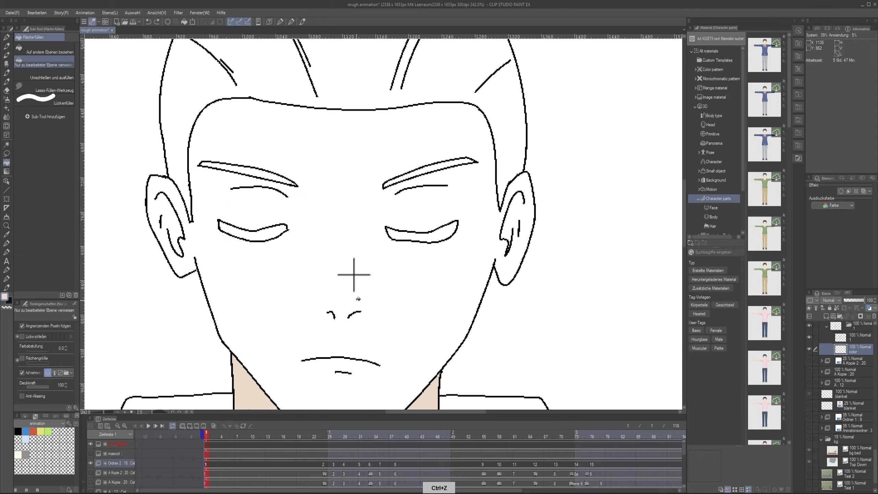
{"action": "key", "text": "ctrl+z"}
Hide the LO_200dpi layout sheet layer above the animation folder
{"action": "scroll", "coordinate": [404, 316], "scroll_direction": "up", "scroll_amount": 4}
{"action": "scroll", "coordinate": [823, 351], "scroll_direction": "up", "scroll_amount": 5}
{"action": "scroll", "coordinate": [823, 351], "scroll_direction": "up", "scroll_amount": 10}
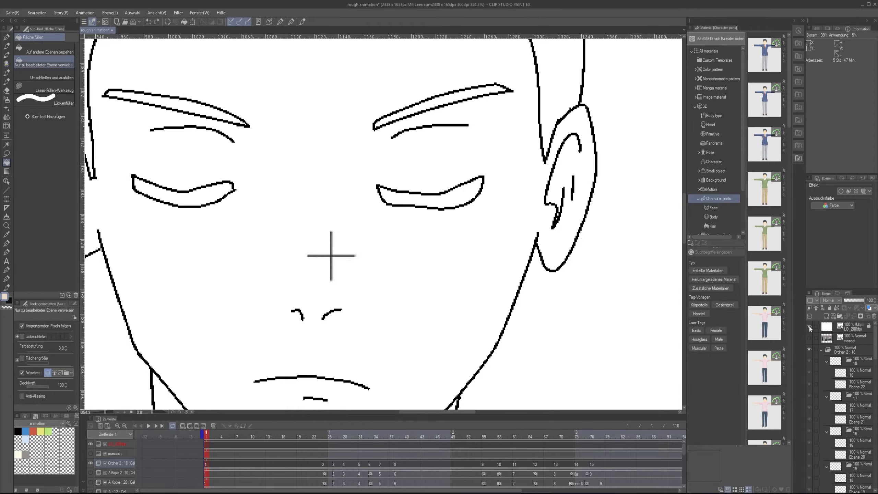
{"action": "left_click", "coordinate": [809, 327]}
{"action": "scroll", "coordinate": [832, 430], "scroll_direction": "down", "scroll_amount": 10}
{"action": "scroll", "coordinate": [832, 429], "scroll_direction": "down", "scroll_amount": 5}
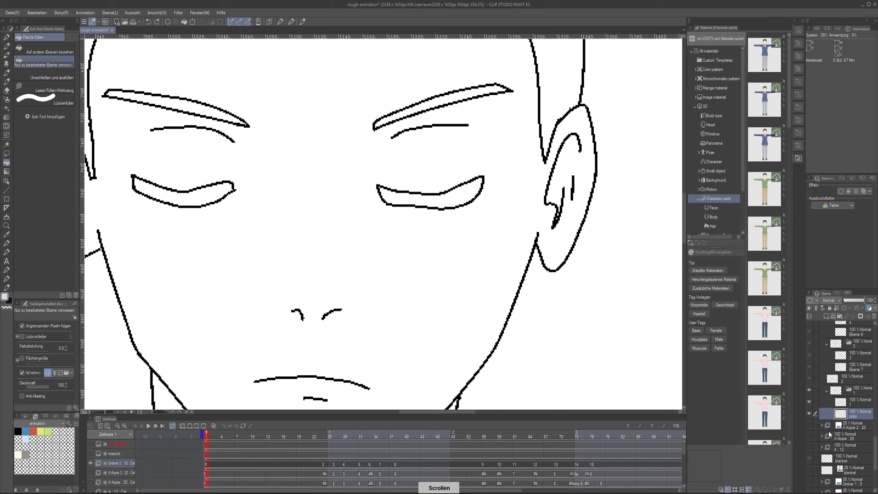
{"action": "scroll", "coordinate": [446, 245], "scroll_direction": "down", "scroll_amount": 8}
Fill the neck, face and ears of cel 1 with the skin tone on the color layer
{"action": "left_click_drag", "start_coordinate": [446, 244], "coordinate": [421, 265]}
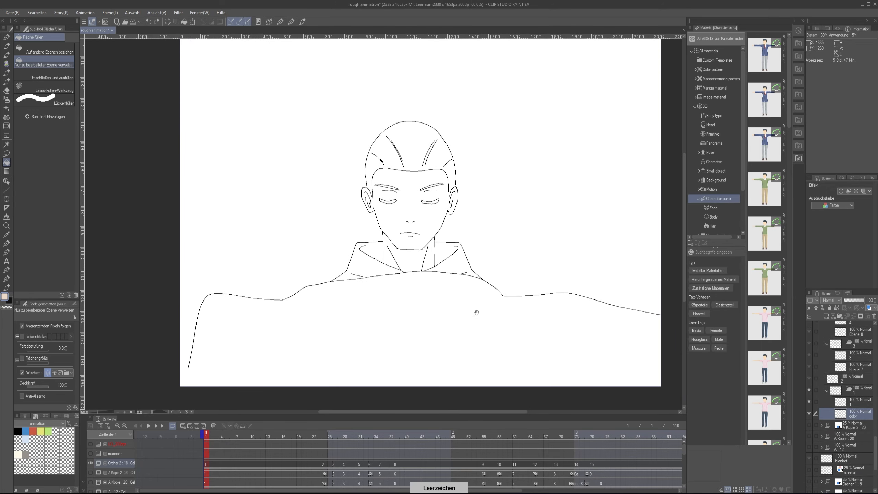
{"action": "scroll", "coordinate": [494, 326], "scroll_direction": "up", "scroll_amount": 1}
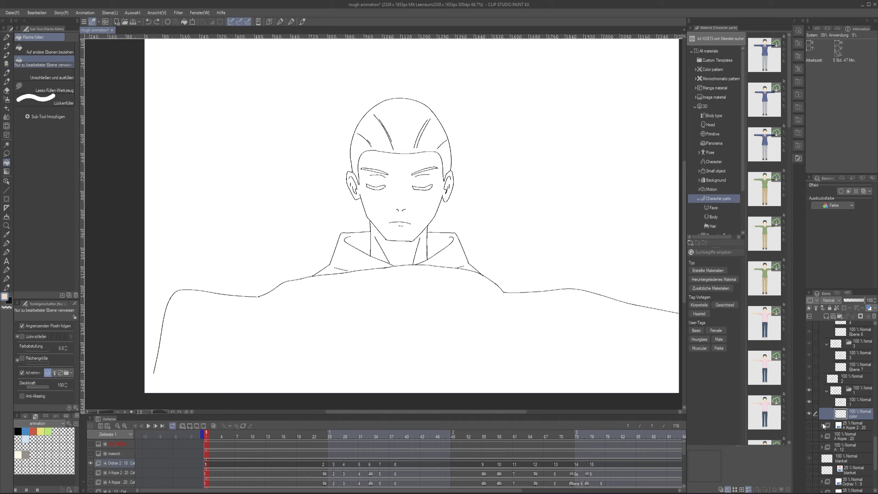
{"action": "scroll", "coordinate": [816, 464], "scroll_direction": "up", "scroll_amount": 3}
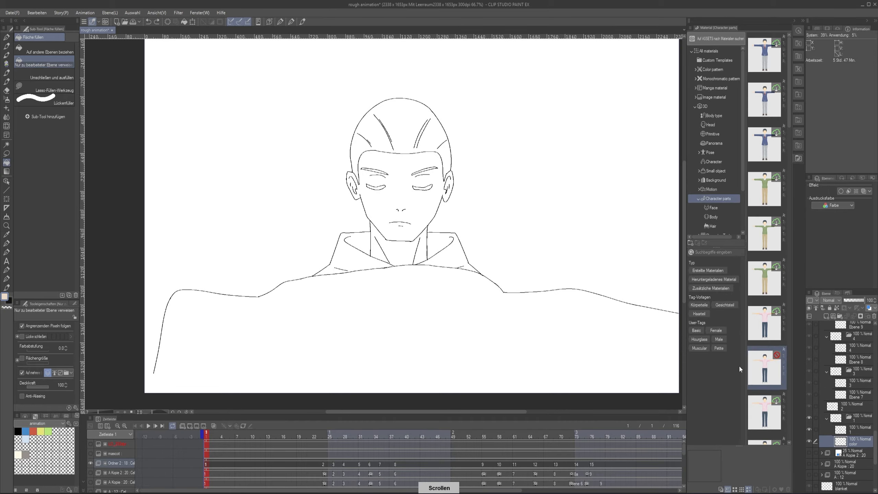
{"action": "scroll", "coordinate": [409, 250], "scroll_direction": "up", "scroll_amount": 2}
{"action": "scroll", "coordinate": [408, 251], "scroll_direction": "up", "scroll_amount": 2}
{"action": "left_click", "coordinate": [408, 250]}
{"action": "left_click", "coordinate": [386, 215]}
{"action": "left_click_drag", "start_coordinate": [360, 163], "coordinate": [384, 306]}
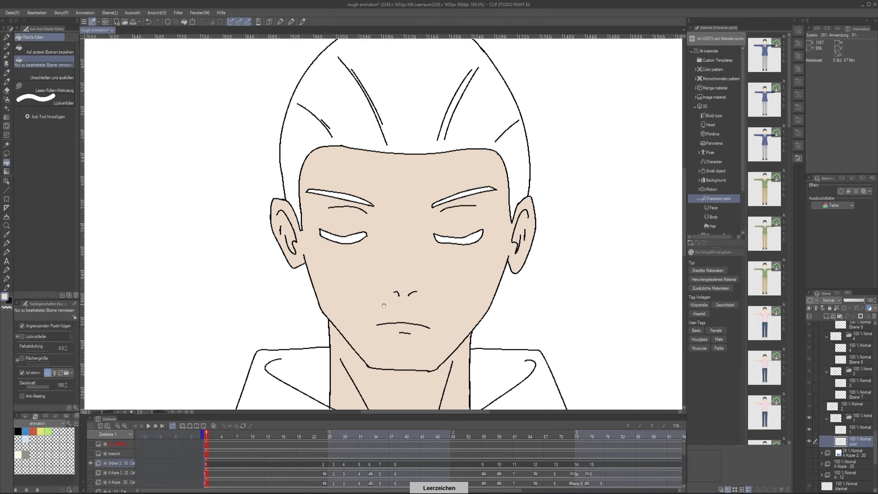
Fill the hair and both eyebrows with the brown hair color from the mascot reference
{"action": "scroll", "coordinate": [381, 312], "scroll_direction": "down", "scroll_amount": 2}
{"action": "scroll", "coordinate": [820, 361], "scroll_direction": "up", "scroll_amount": 5}
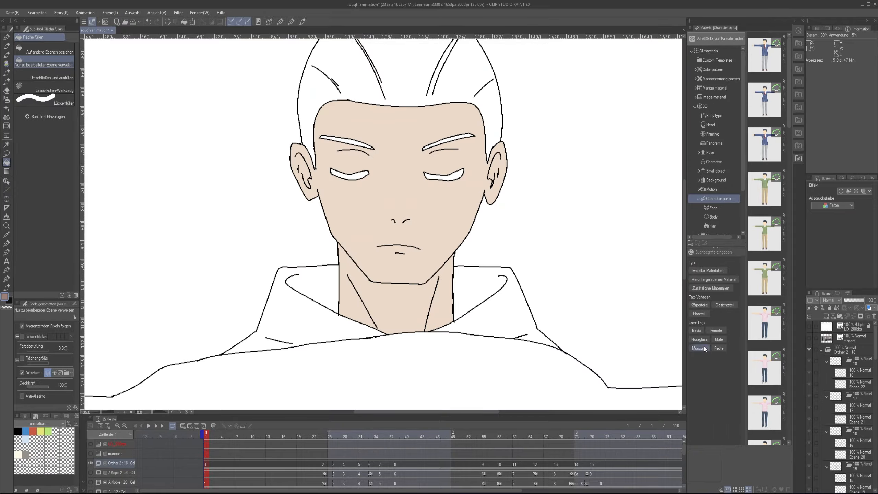
{"action": "left_click_drag", "start_coordinate": [360, 171], "coordinate": [352, 253]}
{"action": "left_click", "coordinate": [329, 217]}
{"action": "left_click", "coordinate": [364, 267]}
{"action": "scroll", "coordinate": [399, 275], "scroll_direction": "up", "scroll_amount": 3}
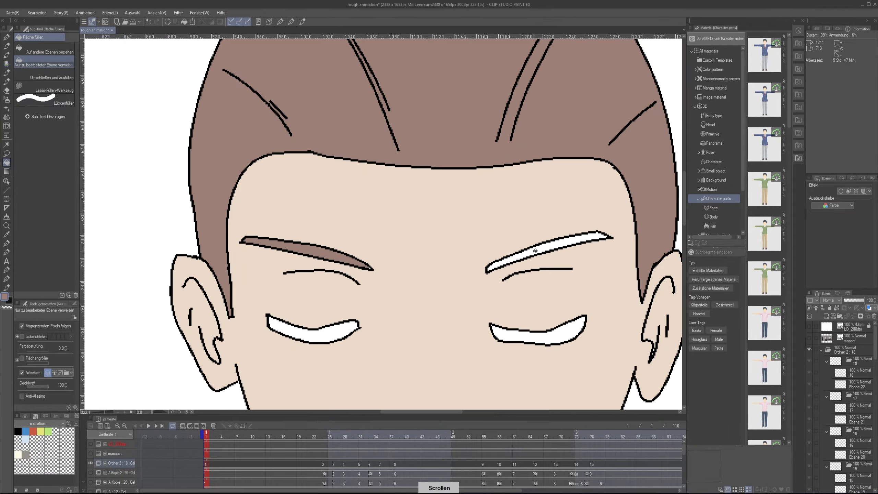
{"action": "left_click", "coordinate": [534, 250]}
Fill both closed eyes with black
{"action": "scroll", "coordinate": [332, 271], "scroll_direction": "up", "scroll_amount": 5}
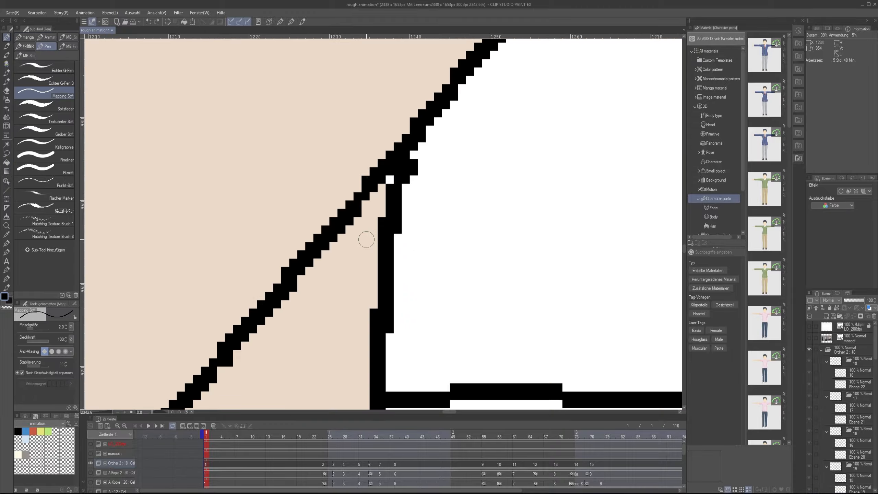
{"action": "scroll", "coordinate": [283, 269], "scroll_direction": "down", "scroll_amount": 3}
{"action": "scroll", "coordinate": [282, 269], "scroll_direction": "down", "scroll_amount": 5}
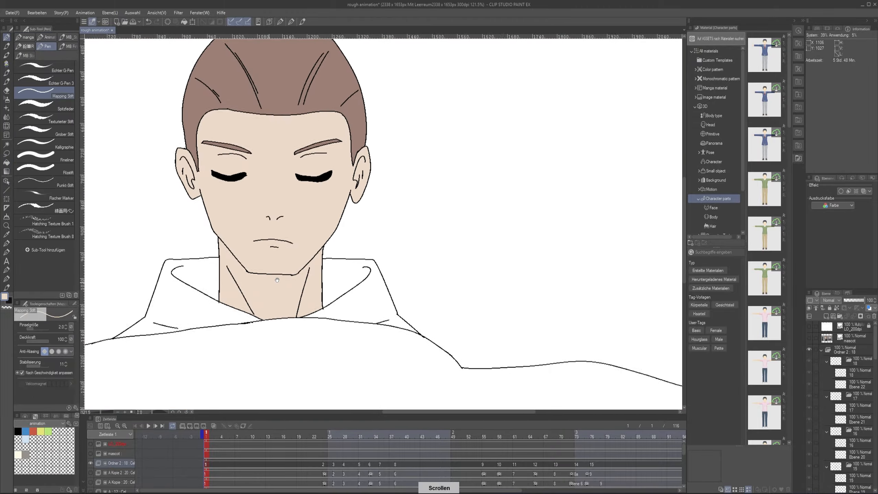
Touch up unfilled gaps around the jaw and neck with the skin tone using the Mapping pen
{"action": "scroll", "coordinate": [266, 244], "scroll_direction": "up", "scroll_amount": 8}
{"action": "scroll", "coordinate": [271, 322], "scroll_direction": "down", "scroll_amount": 2}
{"action": "scroll", "coordinate": [295, 375], "scroll_direction": "down", "scroll_amount": 3}
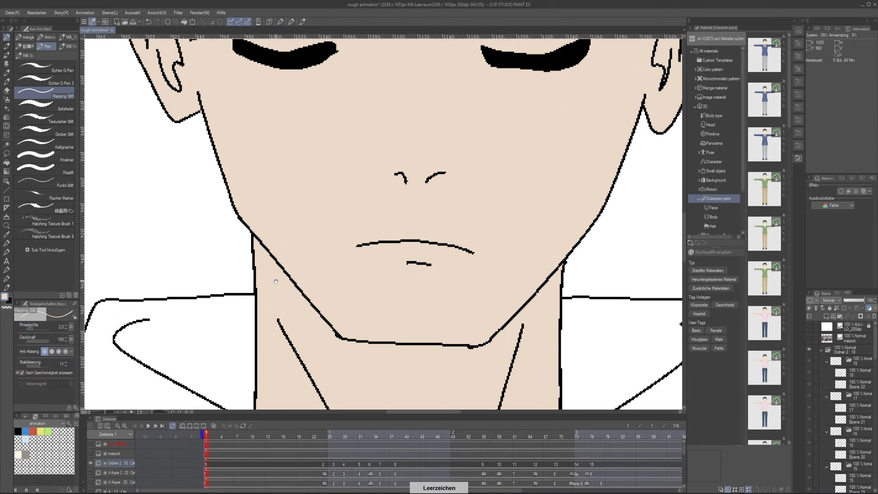
{"action": "left_click_drag", "start_coordinate": [311, 335], "coordinate": [316, 244]}
{"action": "scroll", "coordinate": [338, 310], "scroll_direction": "down", "scroll_amount": 2}
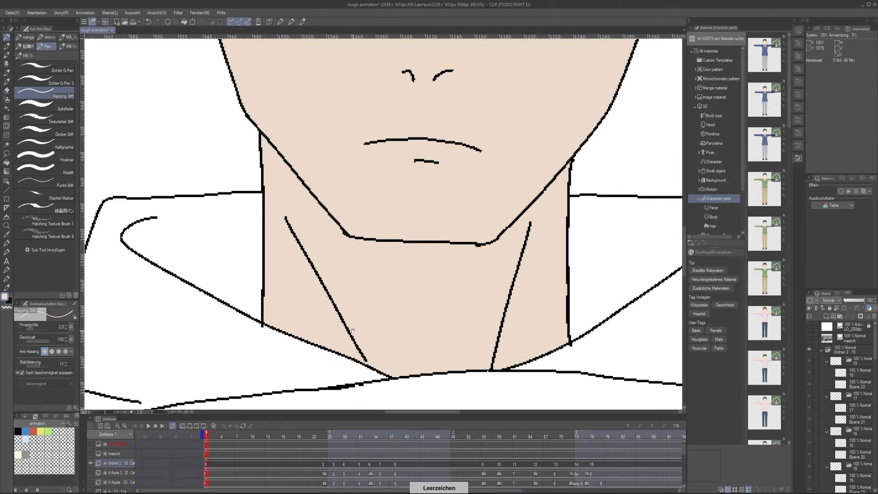
{"action": "scroll", "coordinate": [369, 283], "scroll_direction": "down", "scroll_amount": 2}
{"action": "scroll", "coordinate": [369, 283], "scroll_direction": "down", "scroll_amount": 1}
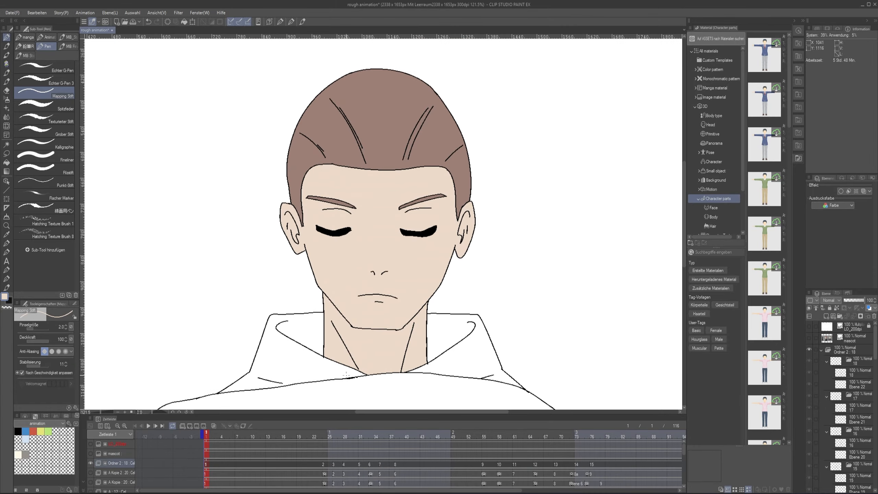
Sample the dark hoodie color from the mascot reference and fill the hood around the neck
{"action": "left_click", "coordinate": [809, 338]}
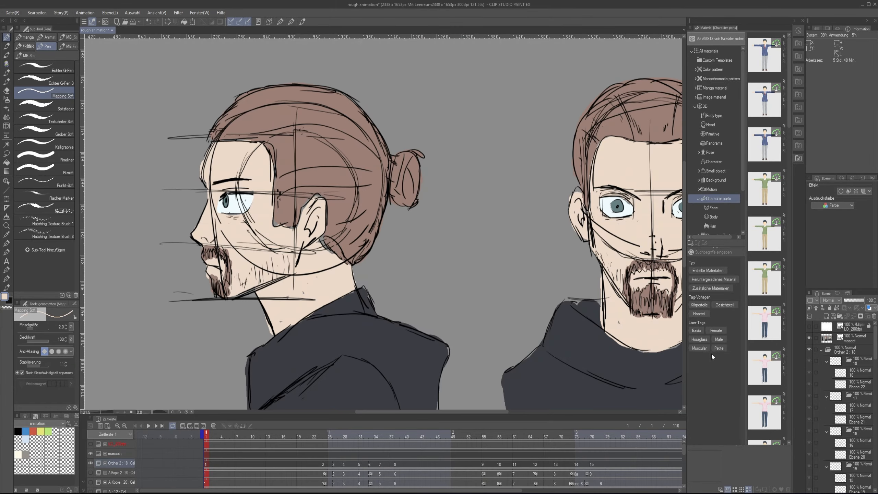
{"action": "right_click", "coordinate": [399, 356]}
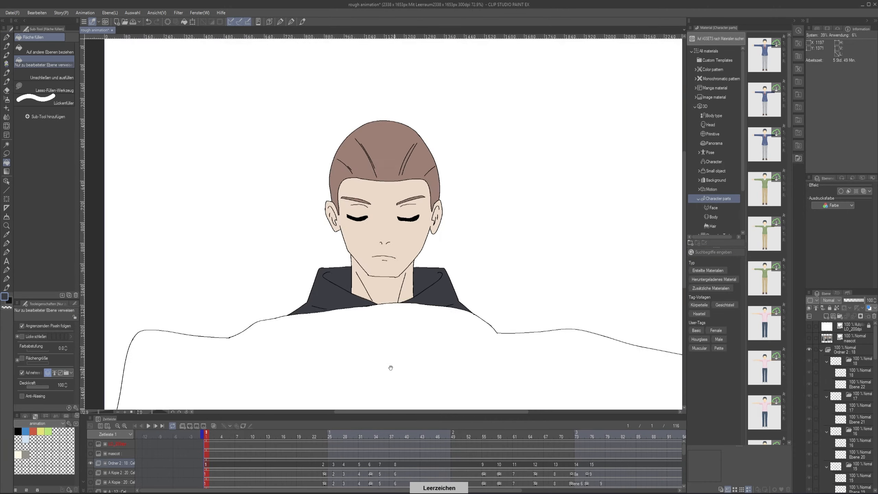
{"action": "scroll", "coordinate": [390, 367], "scroll_direction": "down", "scroll_amount": 1}
Set the drawing color to a lighter, medium blue for the blanket
{"action": "left_click_drag", "start_coordinate": [390, 367], "coordinate": [375, 312]}
{"action": "scroll", "coordinate": [372, 329], "scroll_direction": "up", "scroll_amount": 2}
{"action": "left_click_drag", "start_coordinate": [370, 343], "coordinate": [353, 357]}
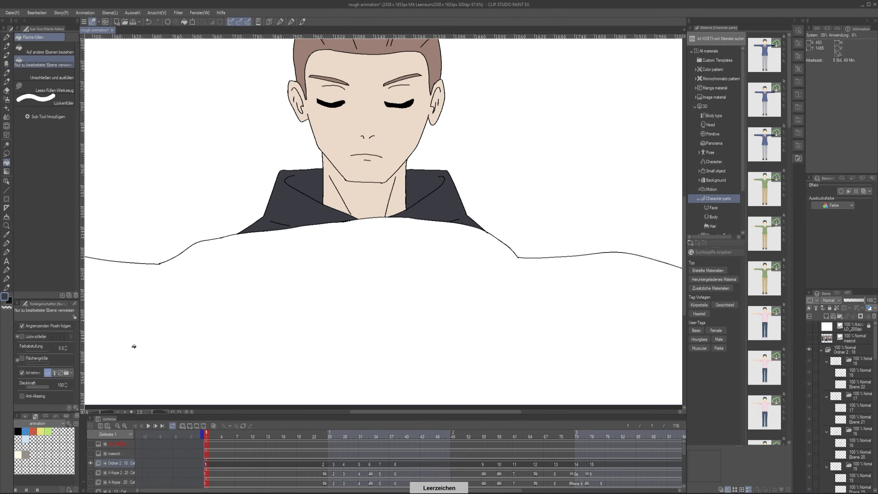
{"action": "left_click", "coordinate": [5, 297]}
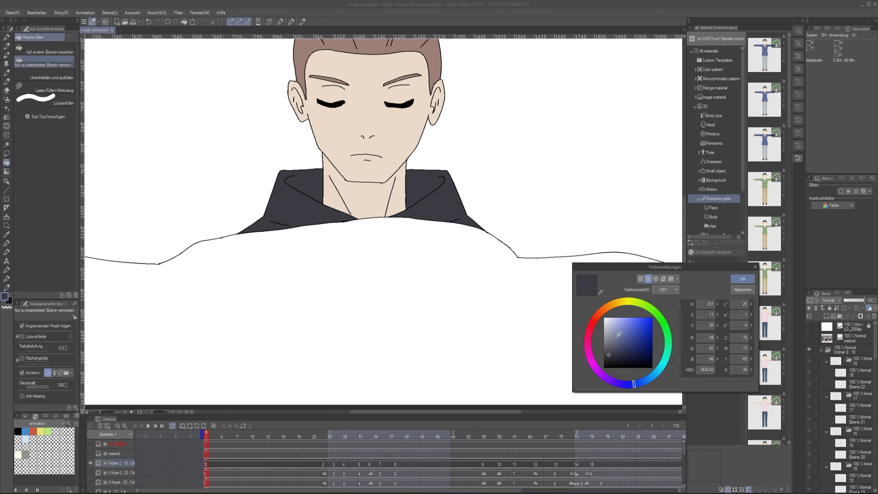
{"action": "left_click_drag", "start_coordinate": [619, 350], "coordinate": [621, 340]}
{"action": "left_click", "coordinate": [742, 280]}
Try to fill the blanket with the blue and undo the fill
{"action": "left_click", "coordinate": [447, 298]}
{"action": "scroll", "coordinate": [449, 320], "scroll_direction": "down", "scroll_amount": 2}
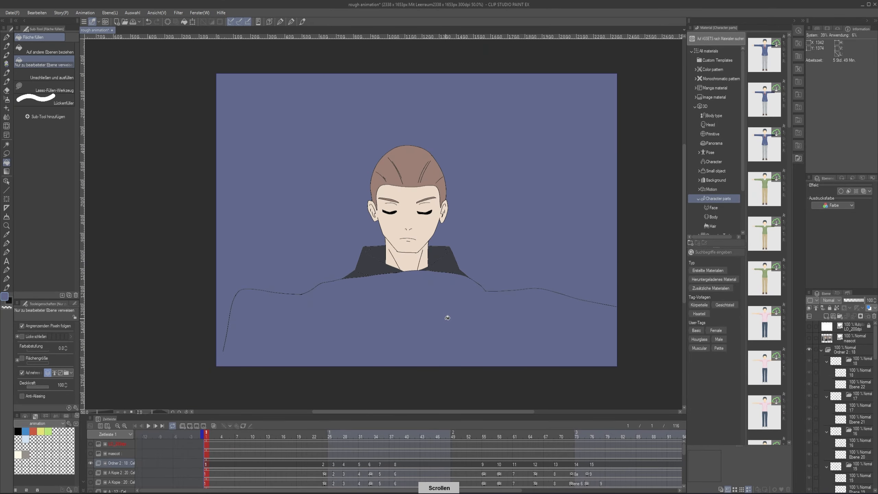
{"action": "key", "text": "ctrl+z"}
Fill the blanket with blue and recolor it with a less saturated greyish blue
{"action": "left_click", "coordinate": [412, 359]}
{"action": "scroll", "coordinate": [241, 348], "scroll_direction": "up", "scroll_amount": 1}
{"action": "key", "text": "space"}
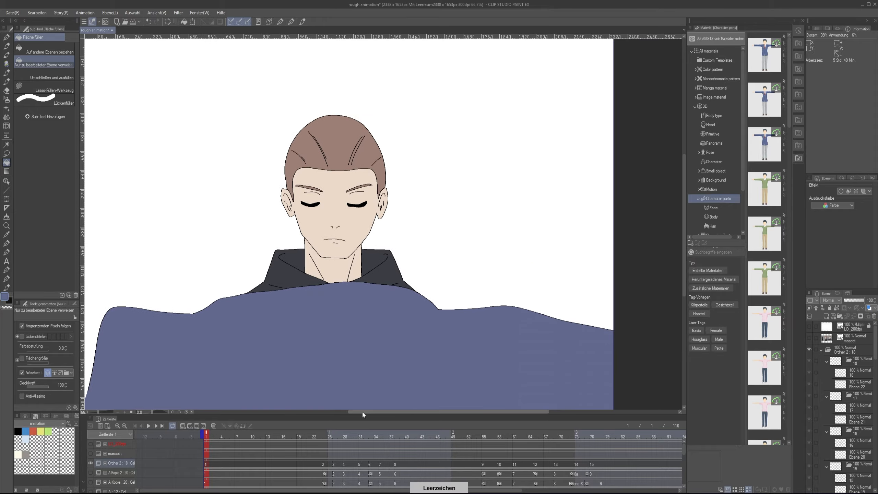
{"action": "double_click", "coordinate": [6, 299]}
{"action": "left_click", "coordinate": [614, 338]}
{"action": "left_click", "coordinate": [742, 279]}
{"action": "left_click", "coordinate": [447, 351]}
{"action": "key", "text": "space"}
{"action": "scroll", "coordinate": [484, 329], "scroll_direction": "up", "scroll_amount": 3}
{"action": "left_click_drag", "start_coordinate": [448, 351], "coordinate": [464, 401]}
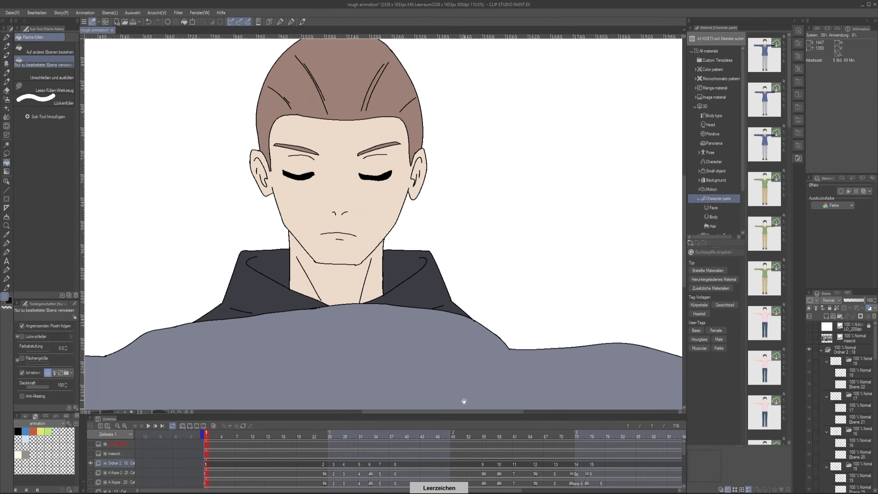
{"action": "left_click_drag", "start_coordinate": [440, 310], "coordinate": [489, 370]}
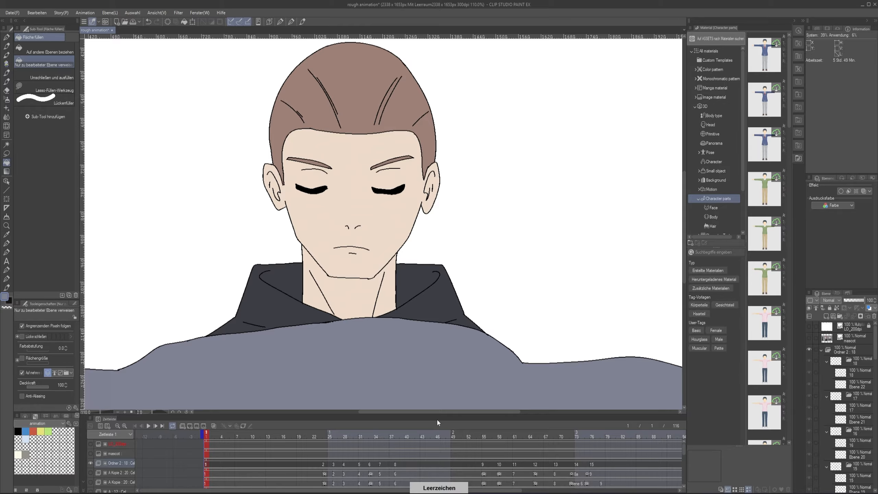
Group the second cel's line art in its own folder and add an empty color layer beneath it
{"action": "left_click", "coordinate": [324, 464]}
{"action": "scroll", "coordinate": [829, 435], "scroll_direction": "down", "scroll_amount": 4}
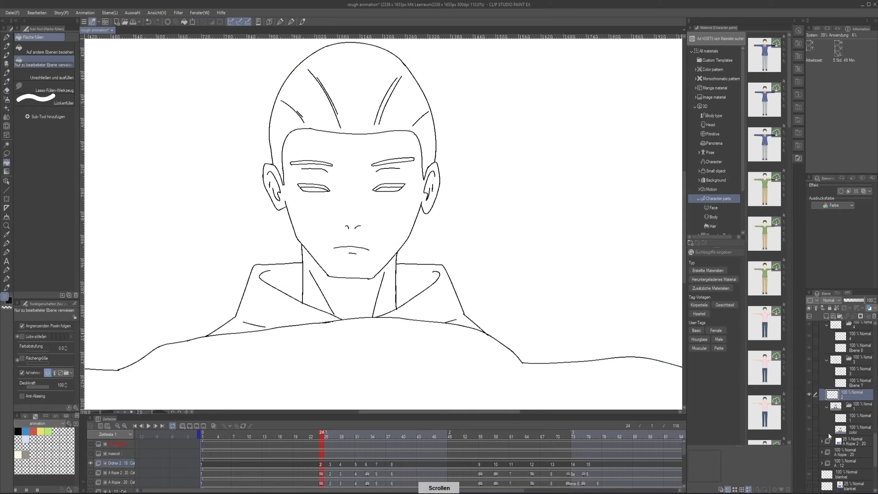
{"action": "left_click_drag", "start_coordinate": [837, 392], "coordinate": [841, 316]}
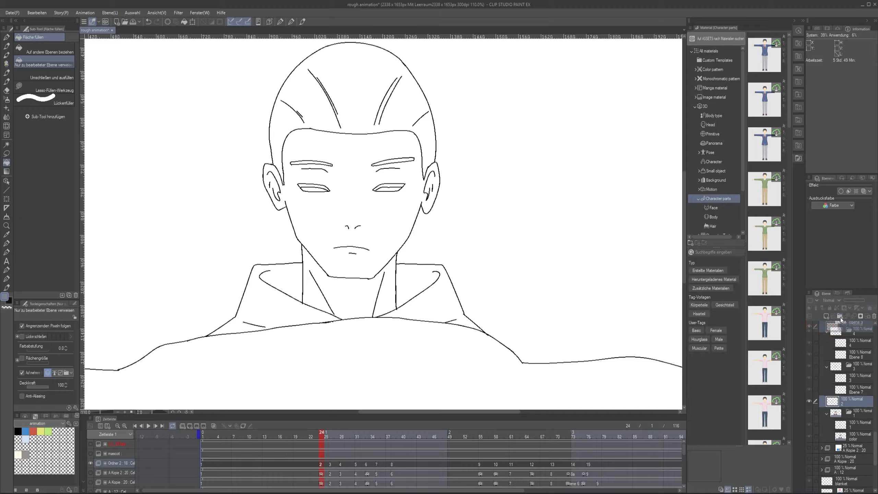
{"action": "left_click", "coordinate": [842, 414]}
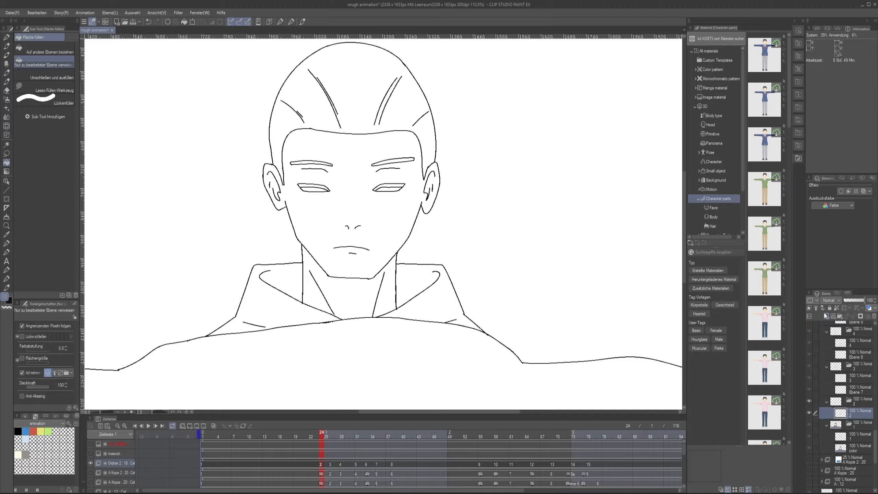
{"action": "left_click", "coordinate": [826, 316]}
{"action": "left_click_drag", "start_coordinate": [841, 413], "coordinate": [841, 429]}
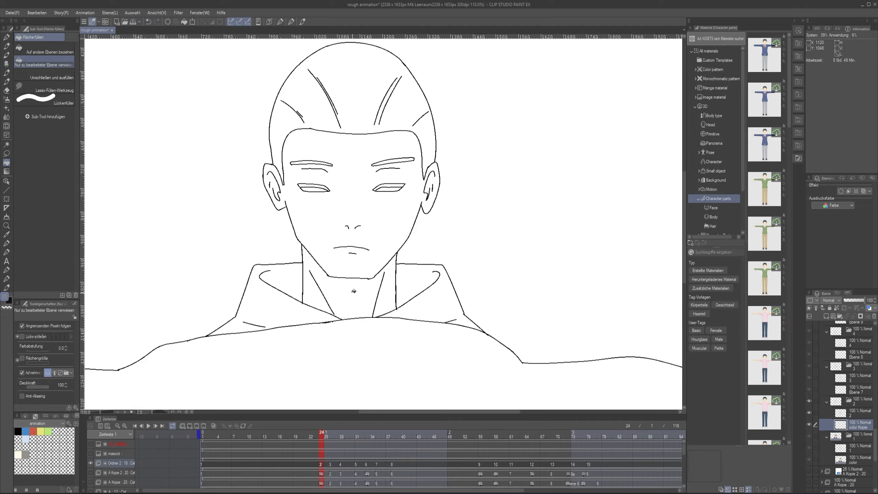
Sample the skin color from the first cel and fill the second cel's face, ears and neck
{"action": "key", "text": "Left"}
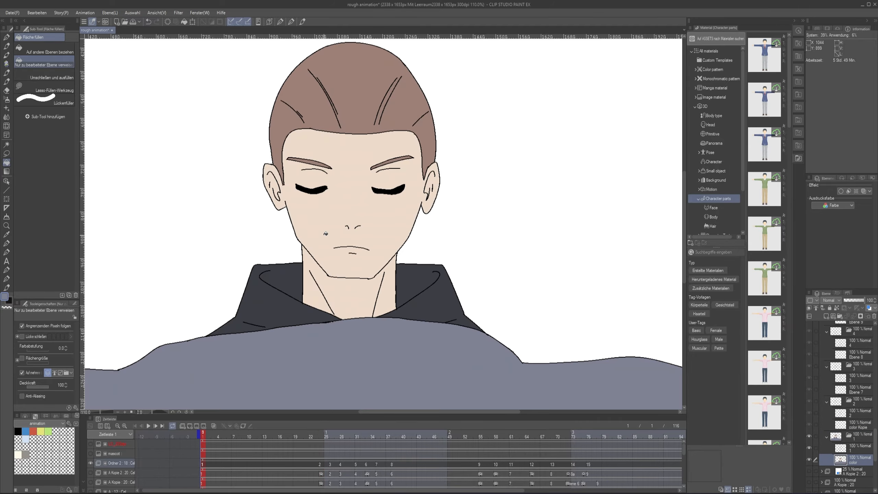
{"action": "key", "text": "Right"}
{"action": "scroll", "coordinate": [443, 248], "scroll_direction": "up", "scroll_amount": 10}
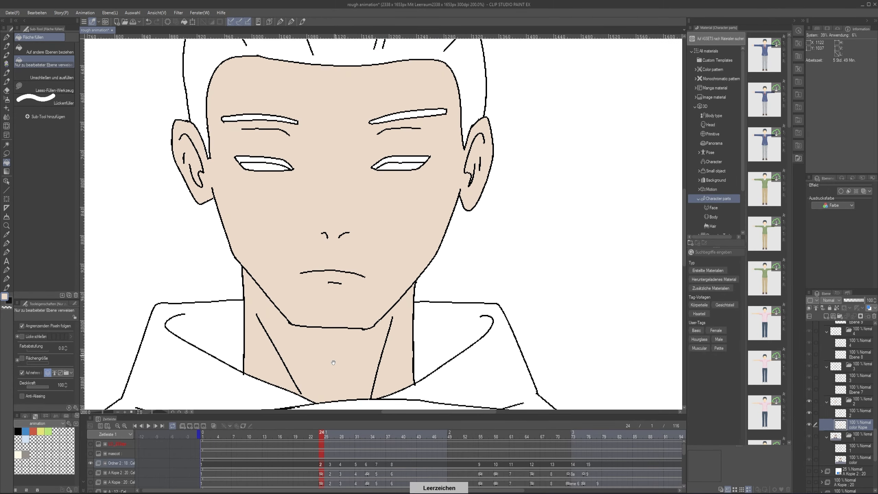
{"action": "scroll", "coordinate": [443, 247], "scroll_direction": "down", "scroll_amount": 10}
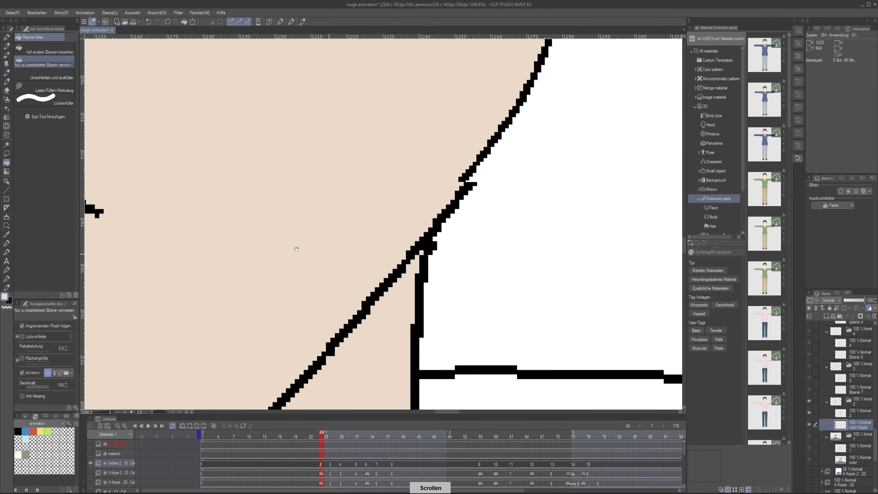
Sample the brown hair color from the first cel and fill the second cel's hair and eyebrows
{"action": "key", "text": "space"}
{"action": "key", "text": "Left"}
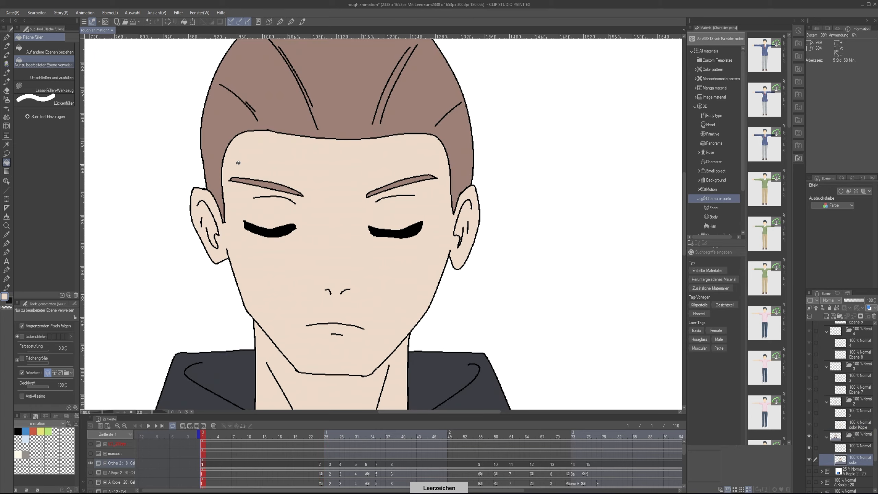
{"action": "key", "text": "Right"}
{"action": "left_click", "coordinate": [216, 142]}
{"action": "scroll", "coordinate": [414, 208], "scroll_direction": "down", "scroll_amount": 1}
{"action": "scroll", "coordinate": [457, 290], "scroll_direction": "up", "scroll_amount": 2}
Sample the dark hoodie color from the first cel and fill both sides of the second cel's hood
{"action": "left_click_drag", "start_coordinate": [449, 299], "coordinate": [427, 276]}
{"action": "key", "text": "Left"}
{"action": "left_click", "coordinate": [486, 304], "text": "alt"}
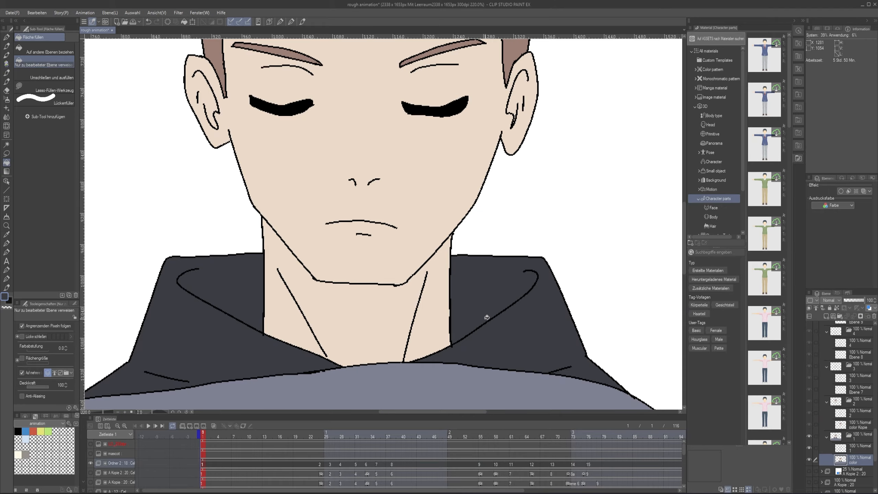
{"action": "key", "text": "Right"}
{"action": "left_click", "coordinate": [465, 299]}
{"action": "left_click", "coordinate": [235, 335]}
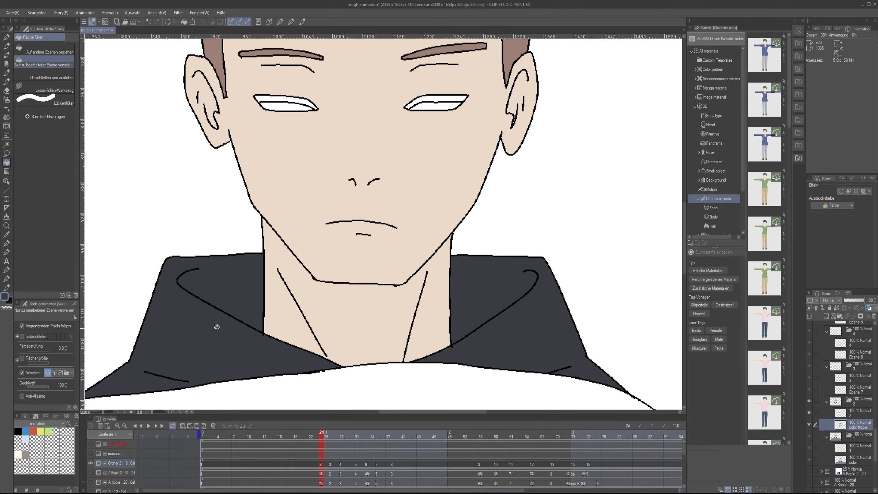
Sample the black line color for the eyes of the second cel
{"action": "scroll", "coordinate": [331, 135], "scroll_direction": "down", "scroll_amount": 1}
{"action": "left_click_drag", "start_coordinate": [332, 131], "coordinate": [298, 304]}
{"action": "scroll", "coordinate": [300, 302], "scroll_direction": "up", "scroll_amount": 7}
{"action": "scroll", "coordinate": [313, 365], "scroll_direction": "up", "scroll_amount": 4}
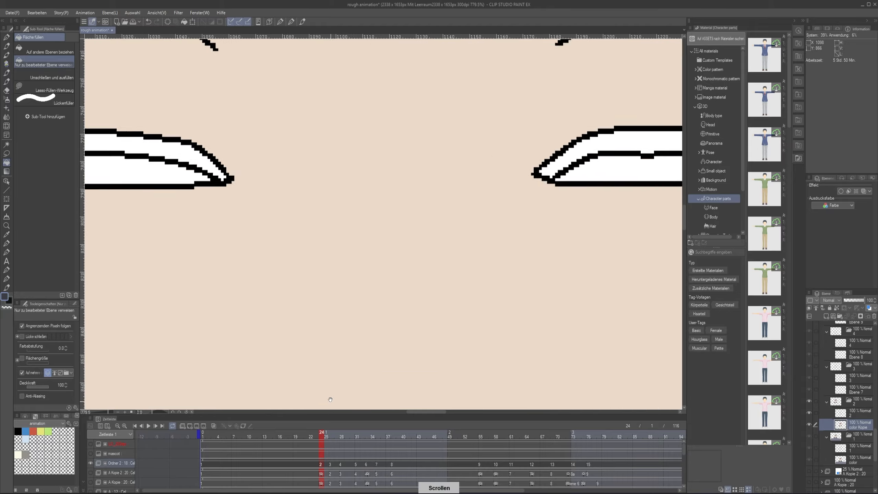
{"action": "left_click_drag", "start_coordinate": [329, 403], "coordinate": [360, 353]}
{"action": "right_click", "coordinate": [363, 354]}
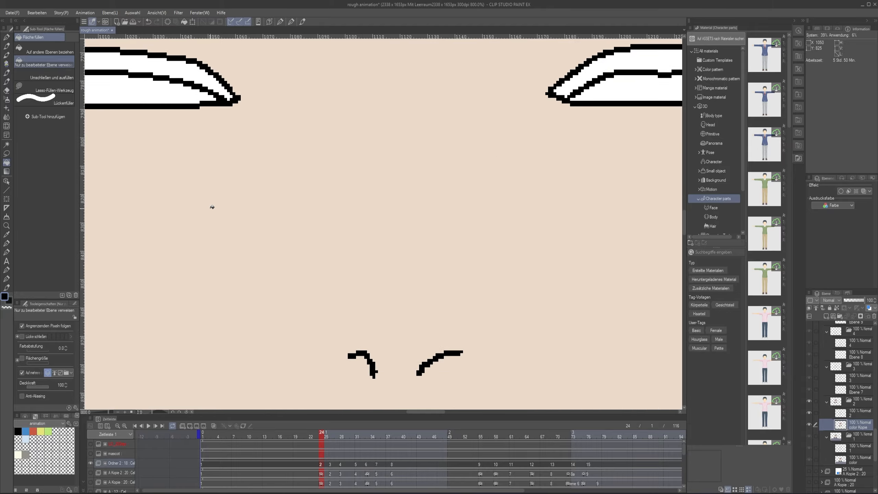
Paste an empty color layer into the third cel's folder and place it beneath the line art
{"action": "scroll", "coordinate": [240, 220], "scroll_direction": "down", "scroll_amount": 1}
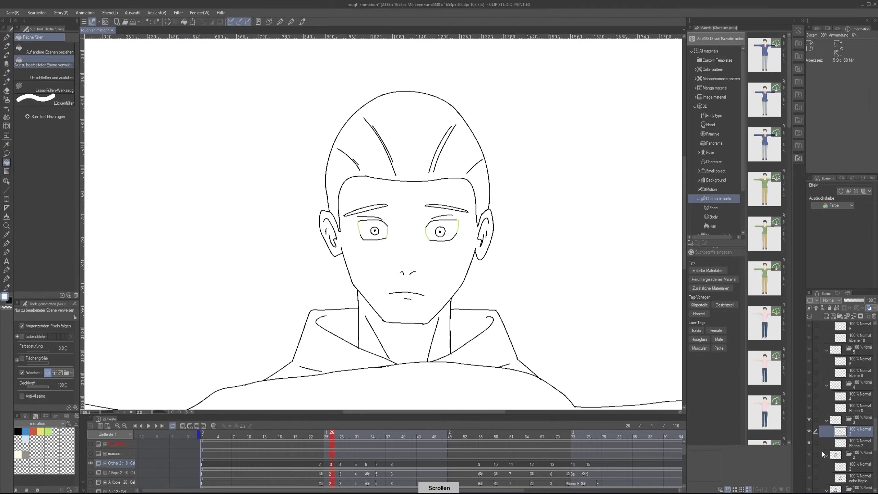
{"action": "key", "text": "ctrl+v"}
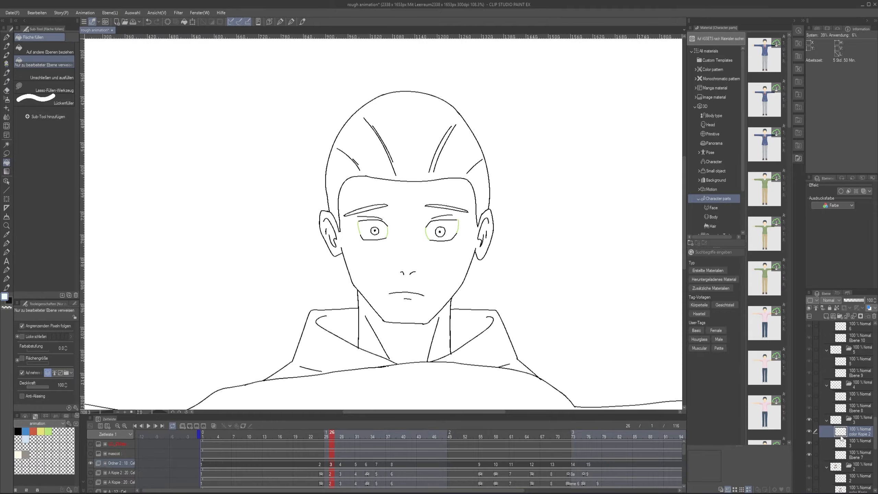
{"action": "left_click_drag", "start_coordinate": [841, 439], "coordinate": [841, 447]}
Fill the first eye white of the third cel with pale blue, covering its green boundary lines
{"action": "scroll", "coordinate": [356, 222], "scroll_direction": "up", "scroll_amount": 10}
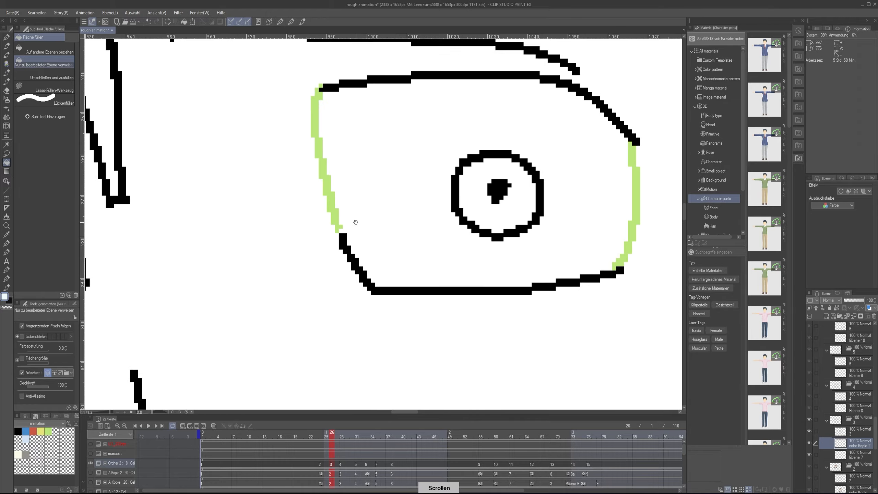
{"action": "left_click_drag", "start_coordinate": [356, 222], "coordinate": [319, 275]}
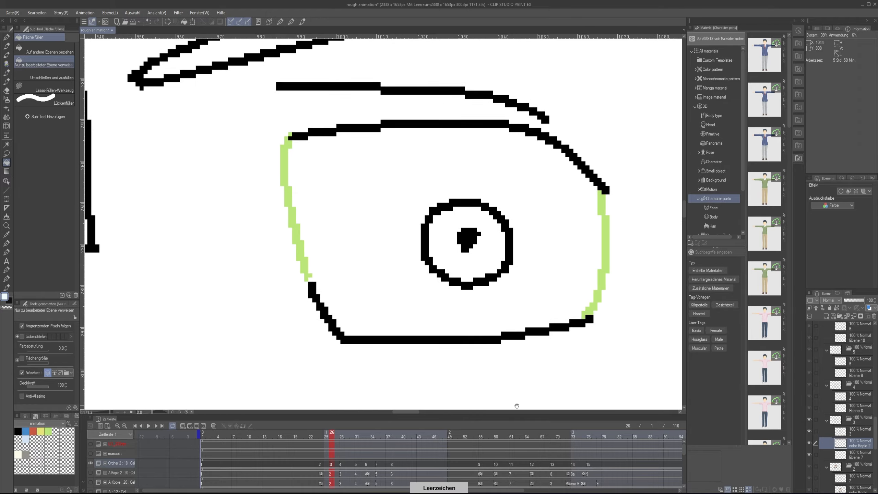
{"action": "scroll", "coordinate": [278, 294], "scroll_direction": "down", "scroll_amount": 3}
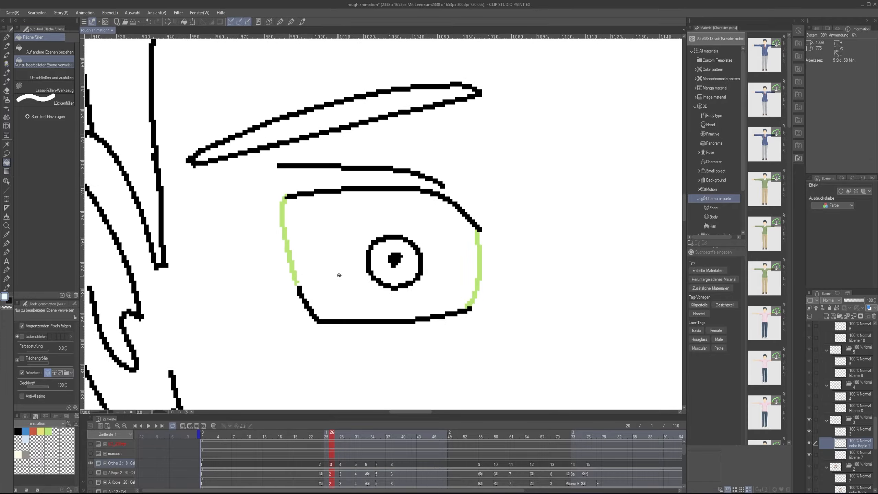
{"action": "scroll", "coordinate": [328, 254], "scroll_direction": "up", "scroll_amount": 2}
{"action": "left_click", "coordinate": [287, 262]}
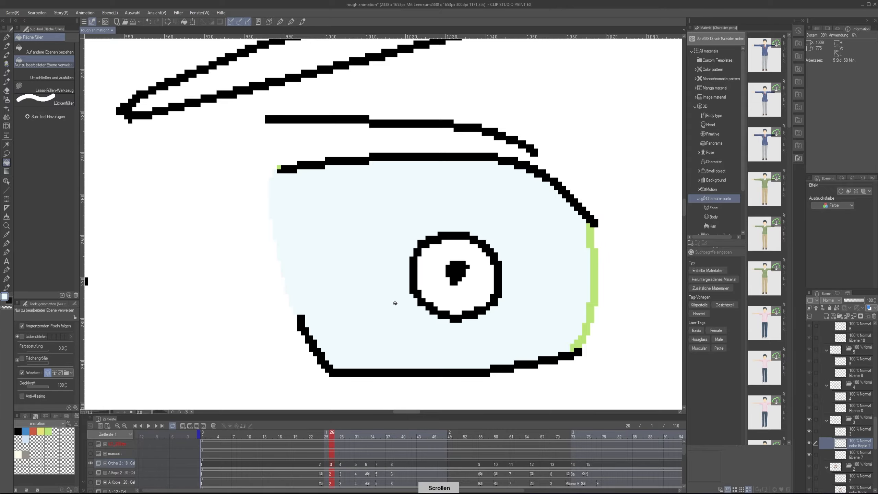
{"action": "left_click", "coordinate": [586, 330]}
Recolor the leftover green pixels at the outer corner of the first eye with the black line color
{"action": "scroll", "coordinate": [272, 163], "scroll_direction": "up", "scroll_amount": 3}
{"action": "scroll", "coordinate": [318, 251], "scroll_direction": "down", "scroll_amount": 5}
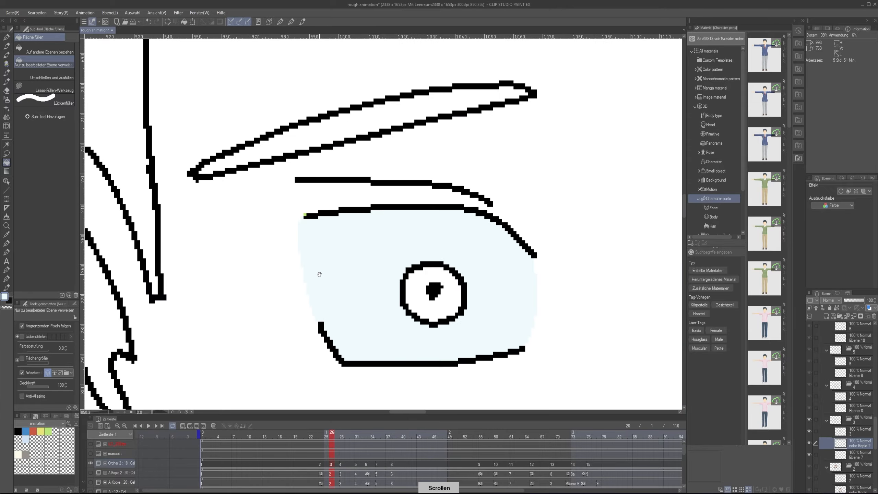
{"action": "scroll", "coordinate": [318, 273], "scroll_direction": "up", "scroll_amount": 3}
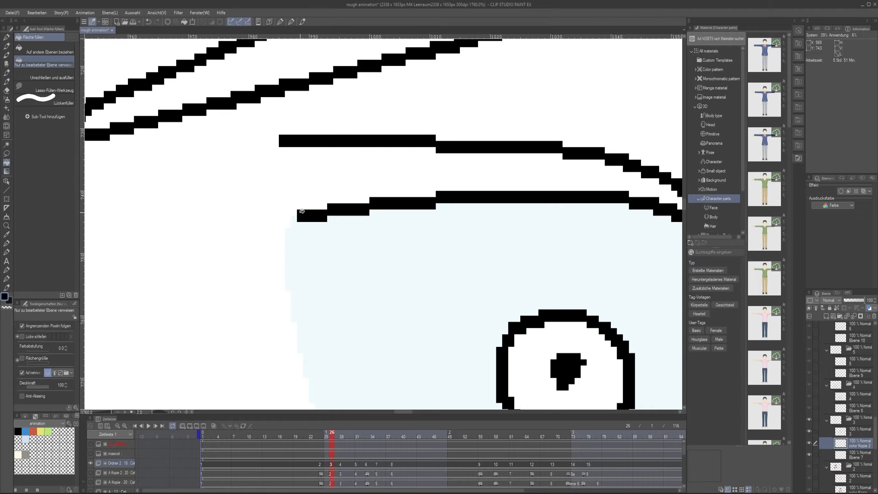
{"action": "scroll", "coordinate": [302, 211], "scroll_direction": "down", "scroll_amount": 6}
{"action": "scroll", "coordinate": [243, 281], "scroll_direction": "up", "scroll_amount": 2}
Sample the pale blue eye color and fill the other eye white and its green boundary lines
{"action": "key", "text": "space"}
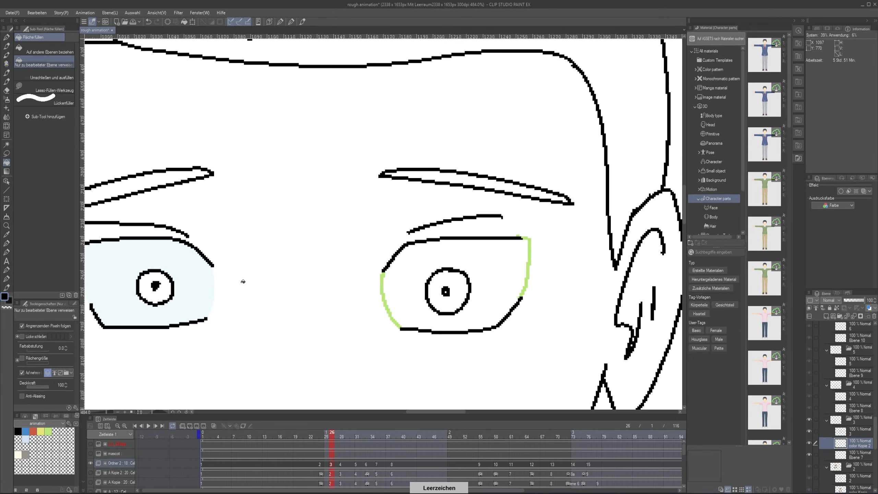
{"action": "right_click", "coordinate": [191, 275]}
{"action": "scroll", "coordinate": [414, 312], "scroll_direction": "up", "scroll_amount": 5}
{"action": "left_click", "coordinate": [374, 307]}
{"action": "left_click", "coordinate": [362, 304]}
{"action": "left_click_drag", "start_coordinate": [375, 308], "coordinate": [276, 296]}
{"action": "left_click", "coordinate": [610, 232]}
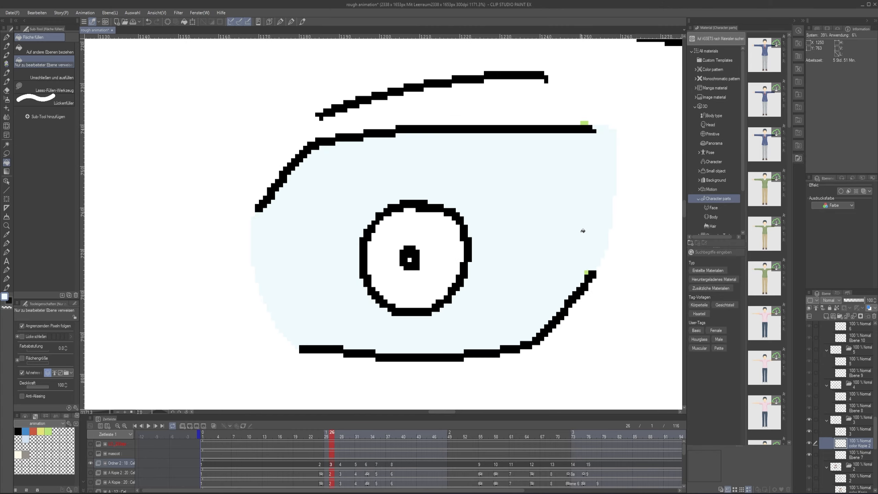
{"action": "scroll", "coordinate": [395, 300], "scroll_direction": "down", "scroll_amount": 5}
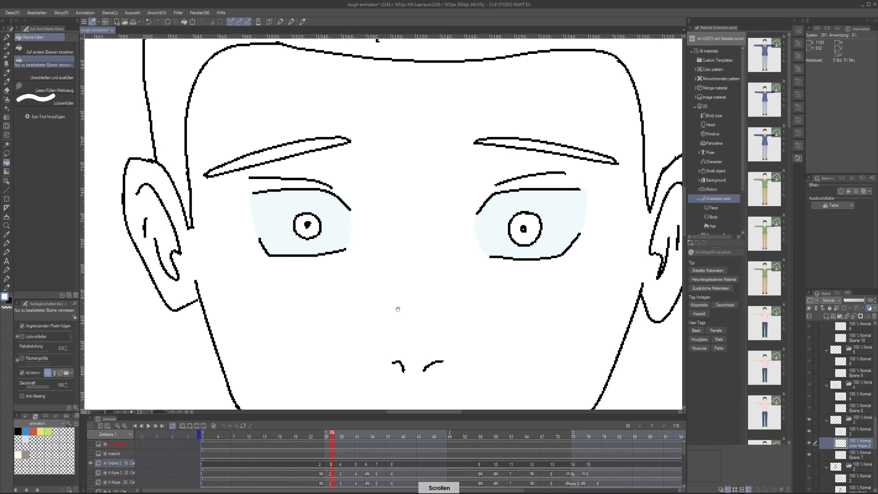
Show the mascot reference, sample the teal iris color from its eye, and hide the reference again
{"action": "key", "text": "space"}
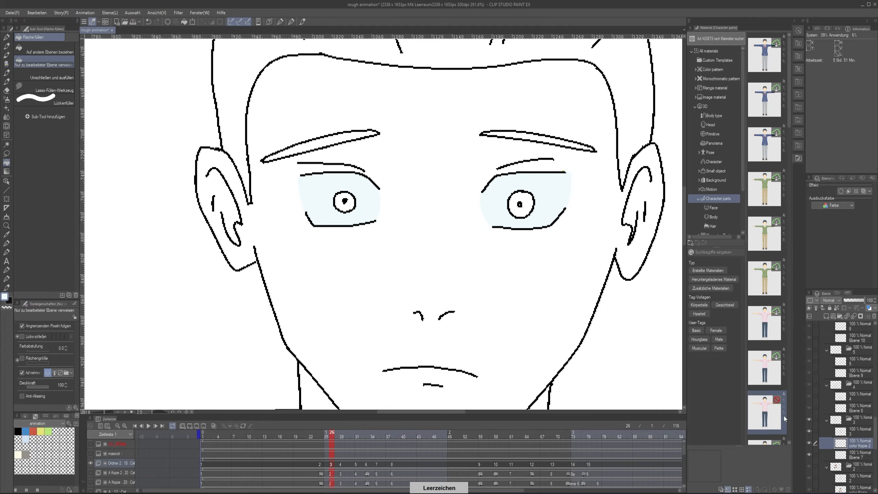
{"action": "scroll", "coordinate": [818, 375], "scroll_direction": "up", "scroll_amount": 10}
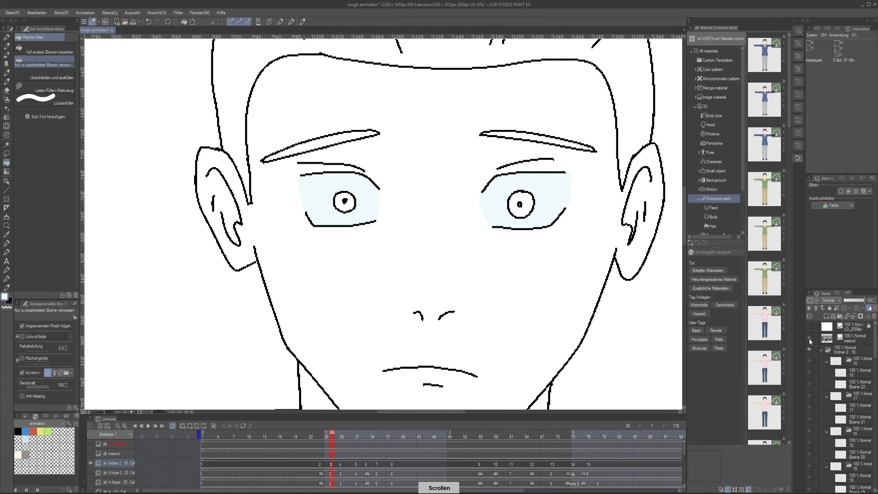
{"action": "left_click", "coordinate": [809, 337]}
{"action": "key", "text": "space"}
{"action": "left_click_drag", "start_coordinate": [222, 184], "coordinate": [504, 271]}
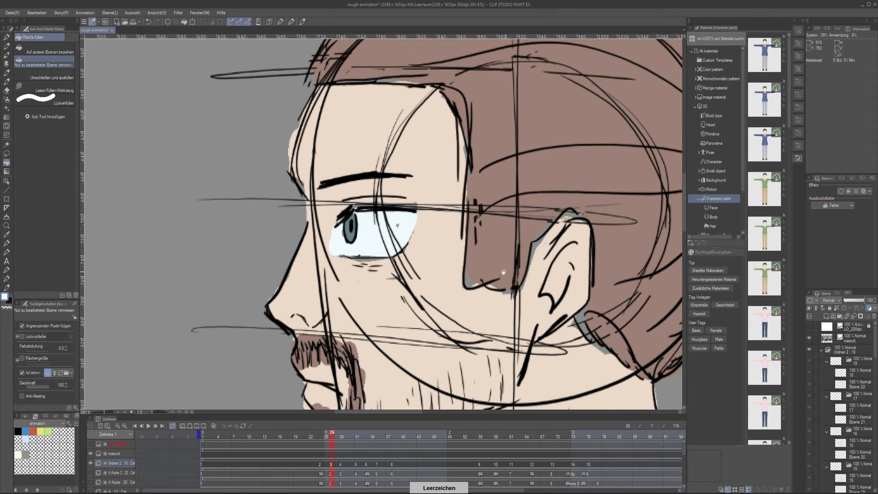
{"action": "scroll", "coordinate": [401, 258], "scroll_direction": "up", "scroll_amount": 6}
{"action": "left_click", "coordinate": [196, 170], "text": "alt"}
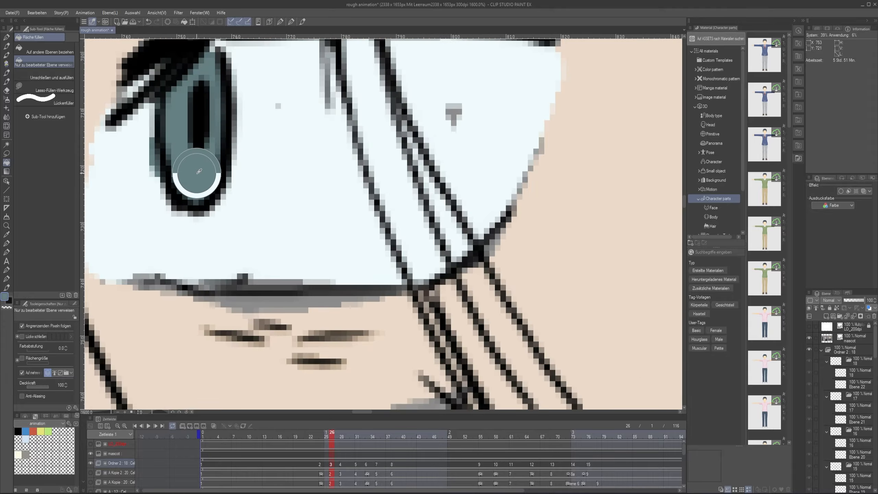
{"action": "left_click", "coordinate": [809, 337]}
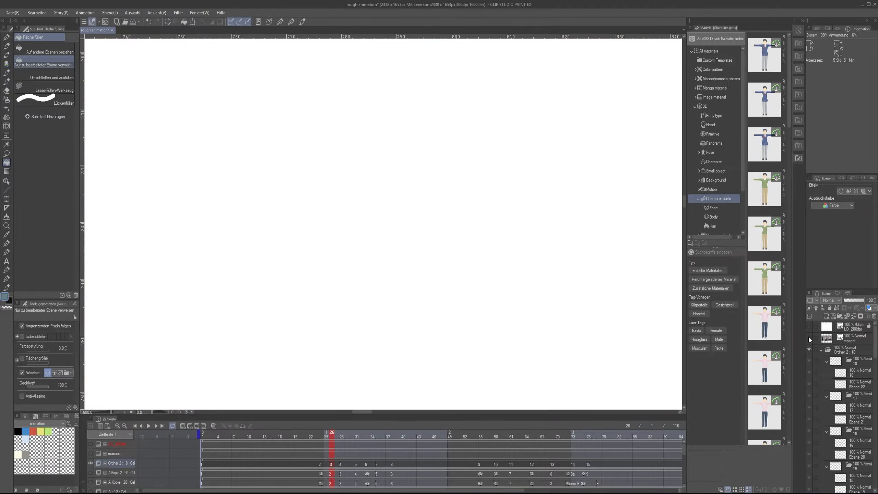
{"action": "key", "text": "space"}
{"action": "scroll", "coordinate": [287, 251], "scroll_direction": "down", "scroll_amount": 10}
Undo the last pen stroke between the jaw and the collar on the fourth cel
{"action": "scroll", "coordinate": [396, 303], "scroll_direction": "up", "scroll_amount": 8}
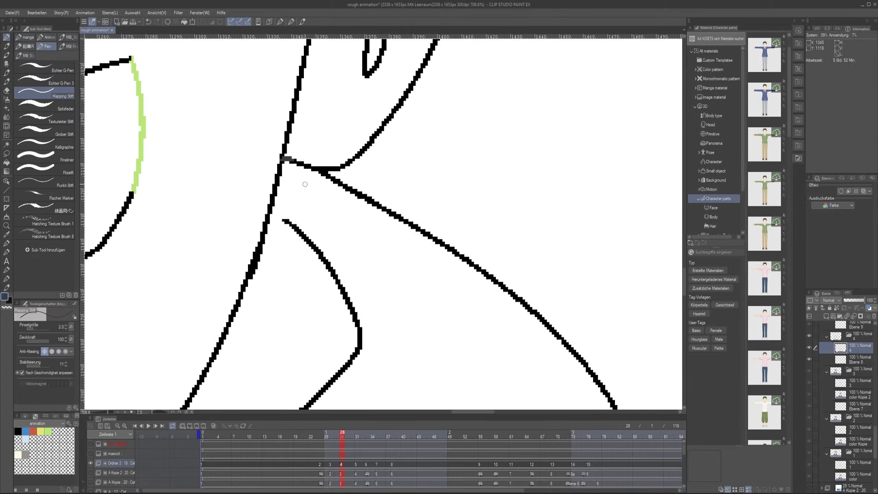
{"action": "key", "text": "ctrl+z"}
{"action": "scroll", "coordinate": [292, 262], "scroll_direction": "down", "scroll_amount": 10}
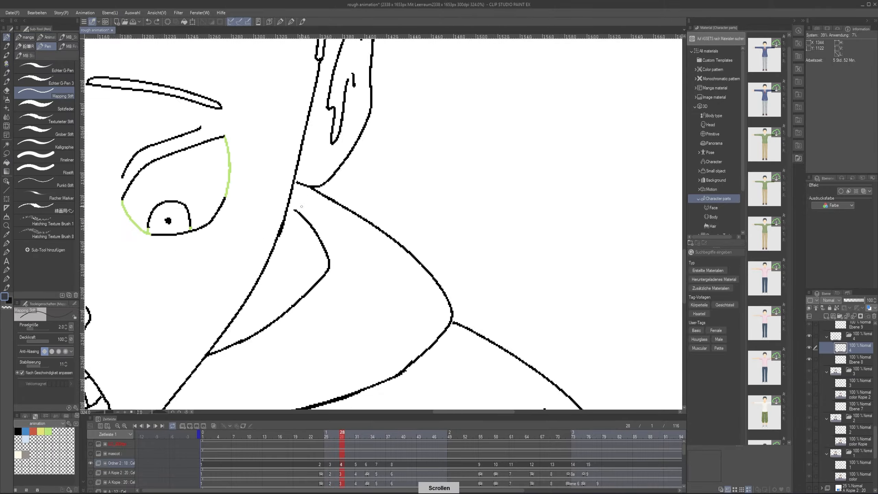
Fill the remaining hood areas around the neck of the fourth cel with the dark hoodie color
{"action": "scroll", "coordinate": [293, 263], "scroll_direction": "down", "scroll_amount": 2}
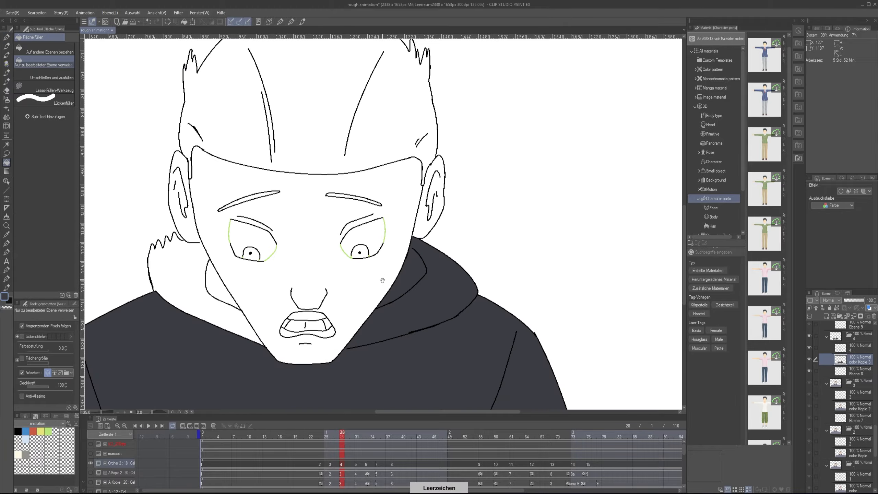
{"action": "scroll", "coordinate": [311, 294], "scroll_direction": "down", "scroll_amount": 6}
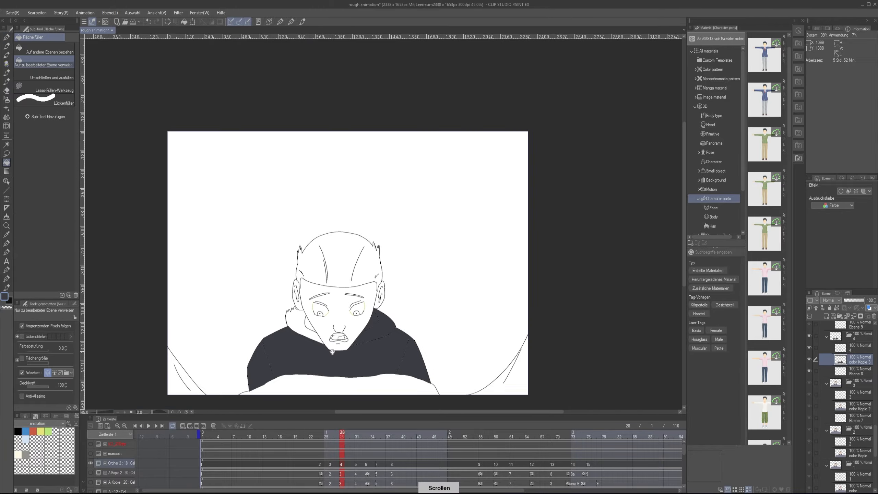
{"action": "left_click_drag", "start_coordinate": [310, 339], "coordinate": [317, 303]}
{"action": "scroll", "coordinate": [318, 304], "scroll_direction": "up", "scroll_amount": 7}
{"action": "left_click", "coordinate": [321, 291]}
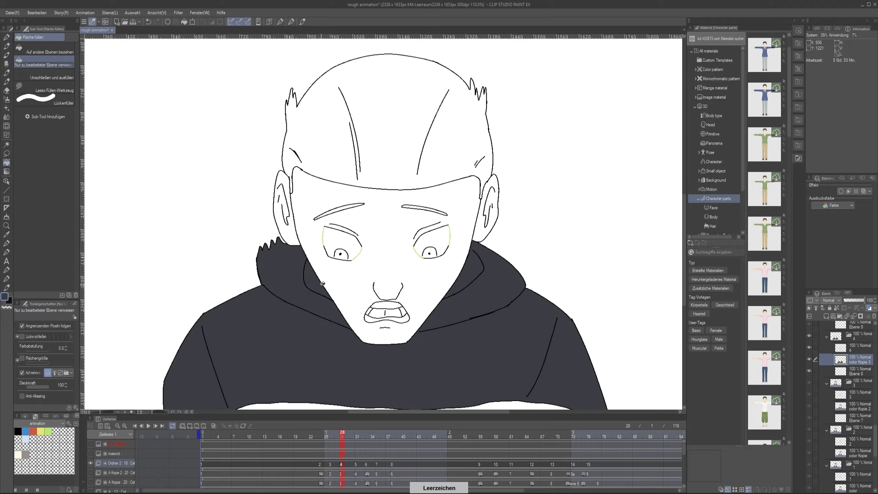
Sample the skin tone from the third cel and fill the face of the fourth cel with it
{"action": "scroll", "coordinate": [330, 321], "scroll_direction": "down", "scroll_amount": 10}
{"action": "scroll", "coordinate": [334, 322], "scroll_direction": "up", "scroll_amount": 7}
{"action": "scroll", "coordinate": [333, 322], "scroll_direction": "up", "scroll_amount": 4}
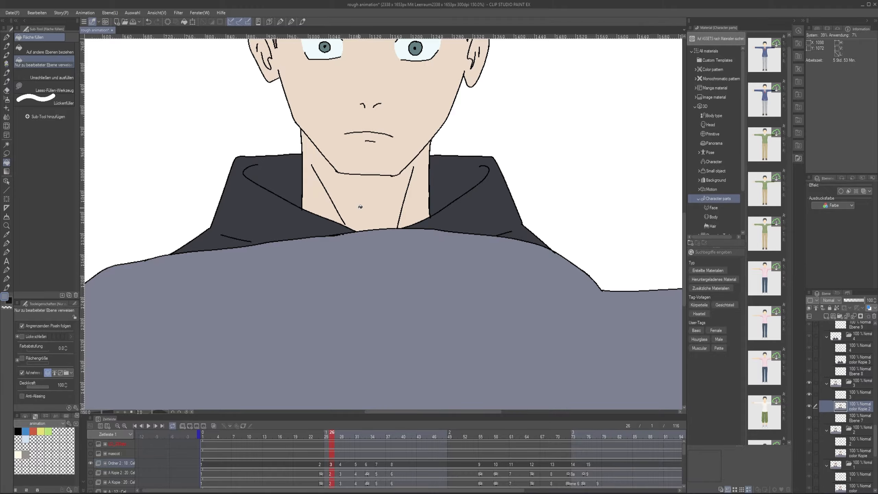
{"action": "key", "text": "Right"}
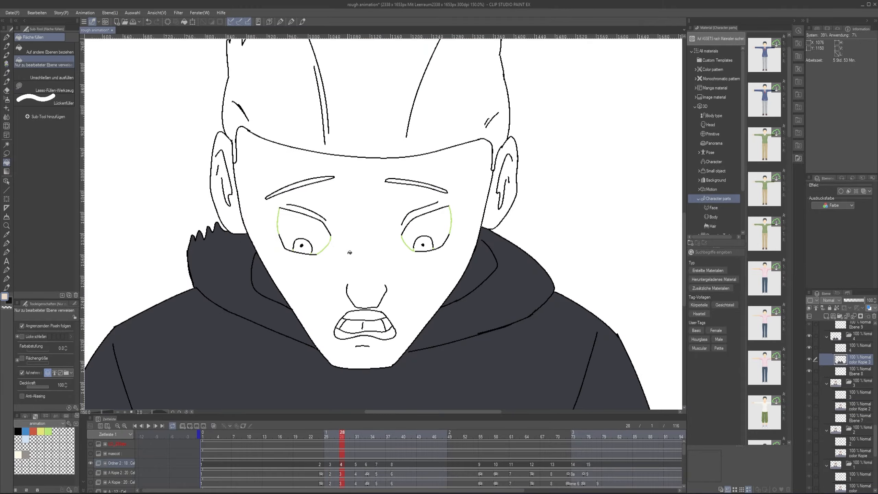
{"action": "scroll", "coordinate": [324, 265], "scroll_direction": "up", "scroll_amount": 3}
{"action": "left_click", "coordinate": [336, 285]}
{"action": "key", "text": "space"}
{"action": "left_click_drag", "start_coordinate": [274, 212], "coordinate": [267, 279]}
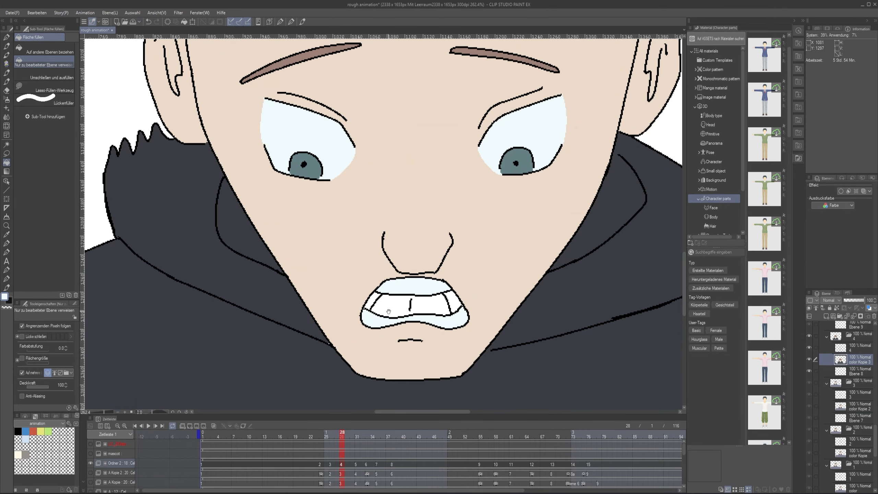
Mix a muted pink with hue 355 and value 64, and fill the middle of the fourth cel's open mouth
{"action": "scroll", "coordinate": [250, 255], "scroll_direction": "up", "scroll_amount": 3}
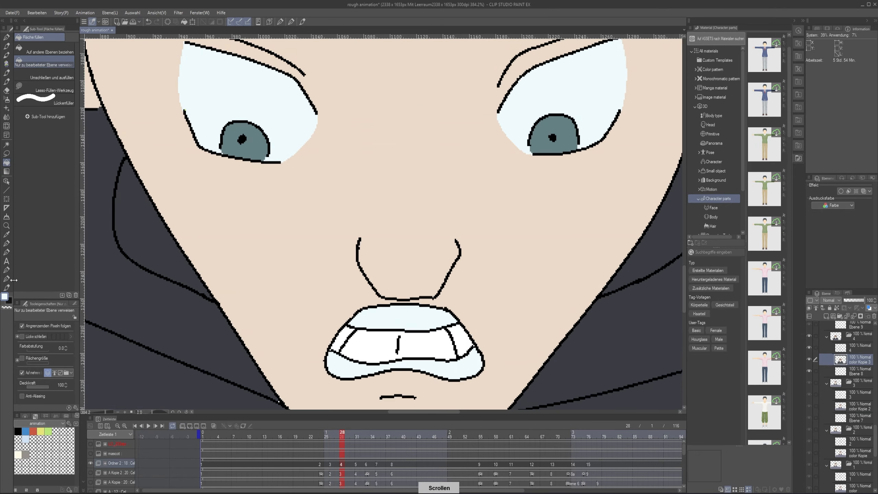
{"action": "double_click", "coordinate": [5, 296]}
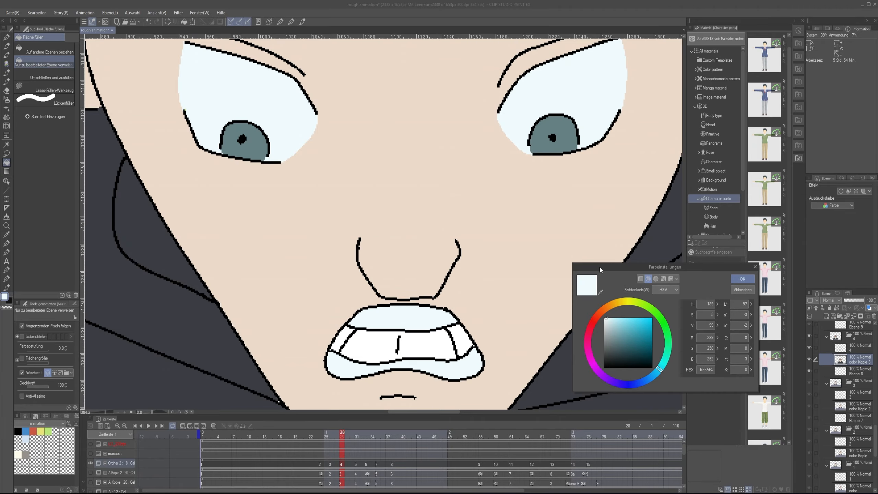
{"action": "left_click_drag", "start_coordinate": [599, 266], "coordinate": [526, 240]}
{"action": "left_click", "coordinate": [526, 287]}
{"action": "left_click", "coordinate": [544, 312]}
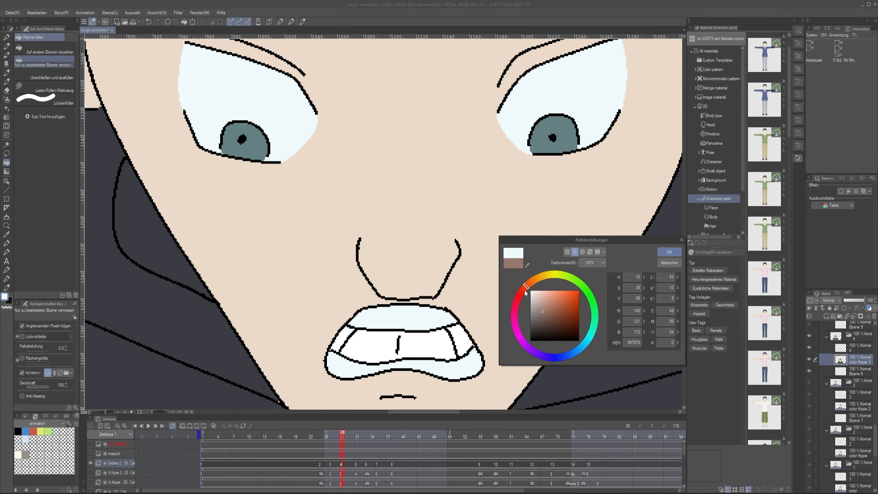
{"action": "left_click", "coordinate": [523, 291]}
{"action": "left_click", "coordinate": [541, 309]}
{"action": "left_click_drag", "start_coordinate": [523, 292], "coordinate": [521, 301]}
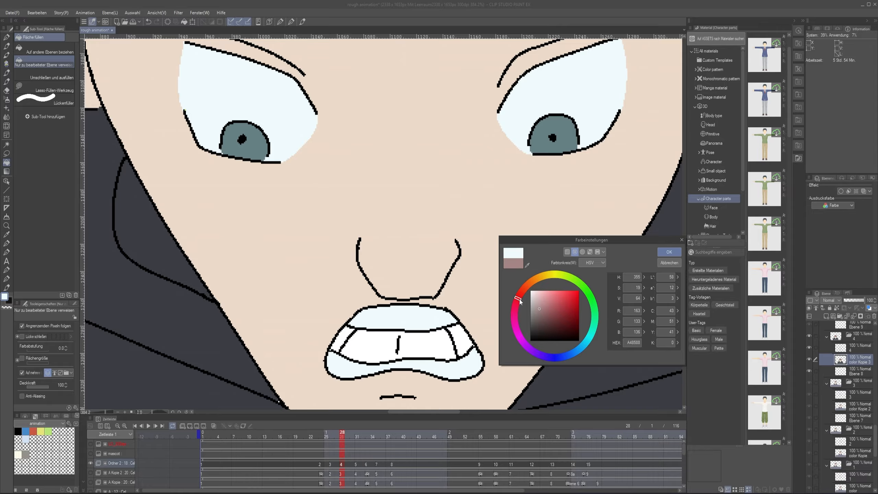
{"action": "left_click", "coordinate": [669, 252]}
{"action": "left_click", "coordinate": [418, 343]}
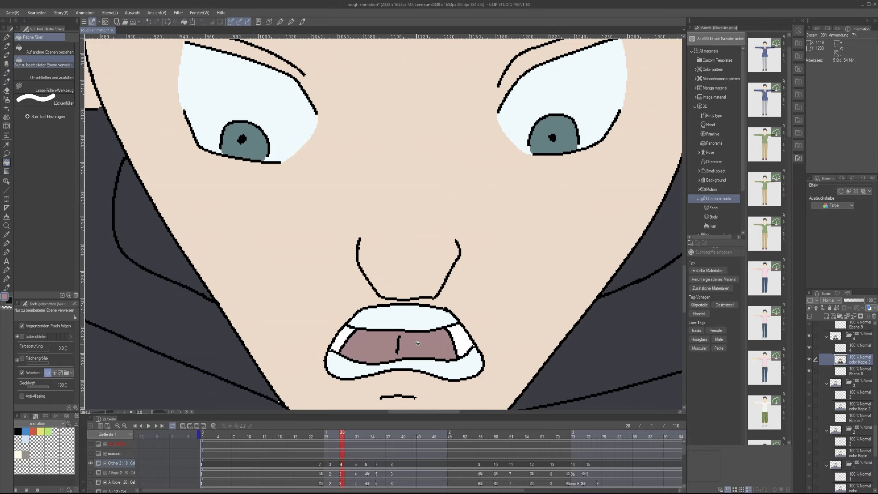
Mix a darker mouth color with hue 343 and value 39, and fill both inner corners of the fourth cel's mouth
{"action": "scroll", "coordinate": [401, 366], "scroll_direction": "down", "scroll_amount": 5}
{"action": "scroll", "coordinate": [390, 386], "scroll_direction": "up", "scroll_amount": 5}
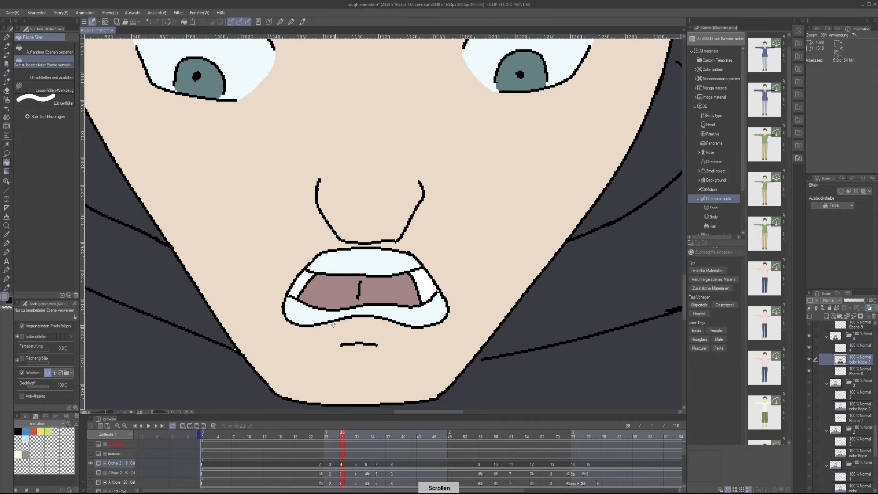
{"action": "left_click", "coordinate": [4, 297]}
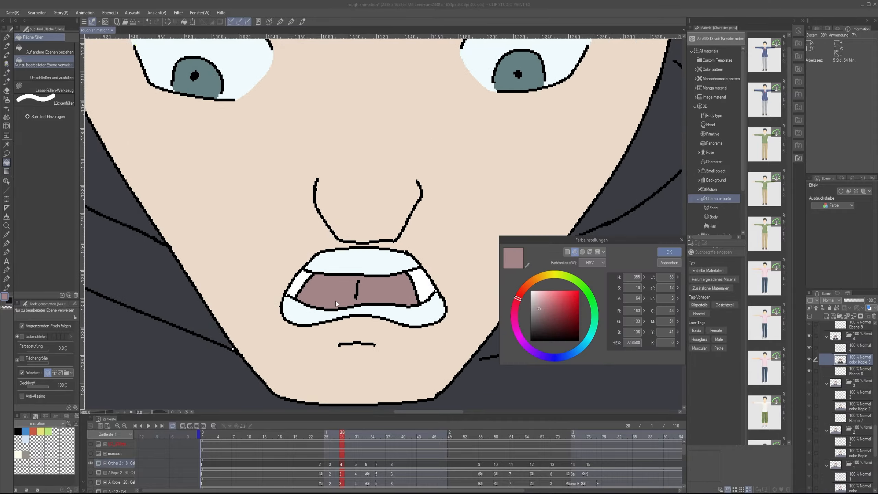
{"action": "left_click_drag", "start_coordinate": [517, 299], "coordinate": [542, 320]}
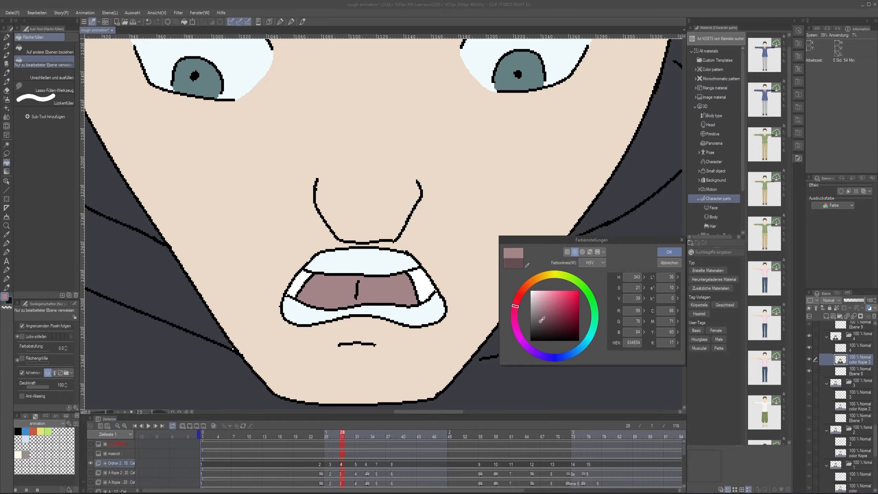
{"action": "left_click", "coordinate": [669, 252]}
{"action": "left_click", "coordinate": [428, 287]}
{"action": "left_click", "coordinate": [297, 287]}
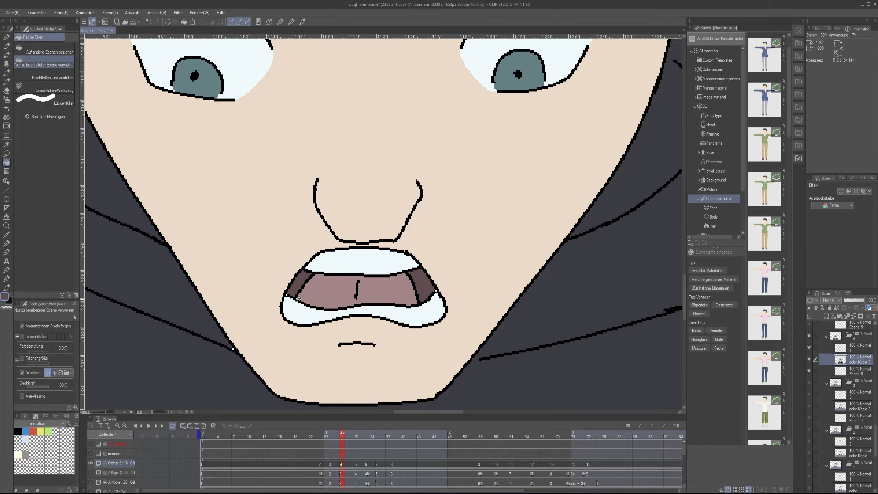
{"action": "scroll", "coordinate": [297, 287], "scroll_direction": "up", "scroll_amount": 5}
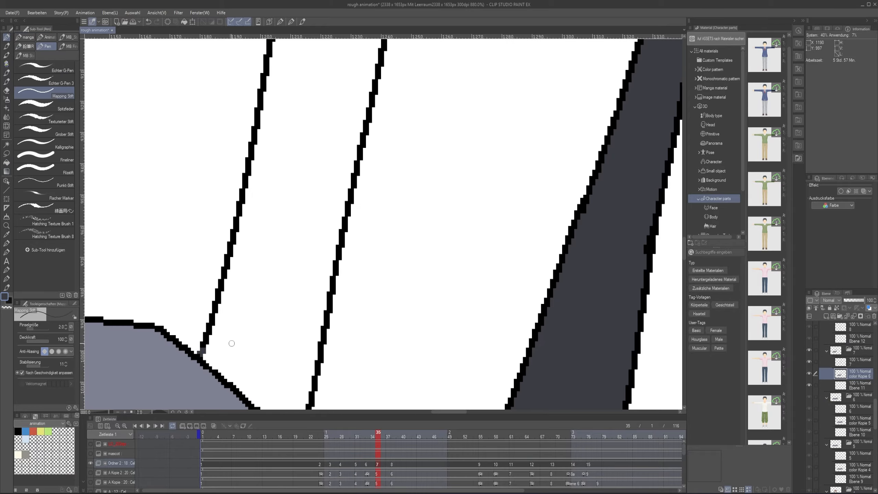
Fill the unpainted hoodie area beside the gray-blue blanket on the seventh cel with the dark hoodie color
{"action": "key", "text": "g"}
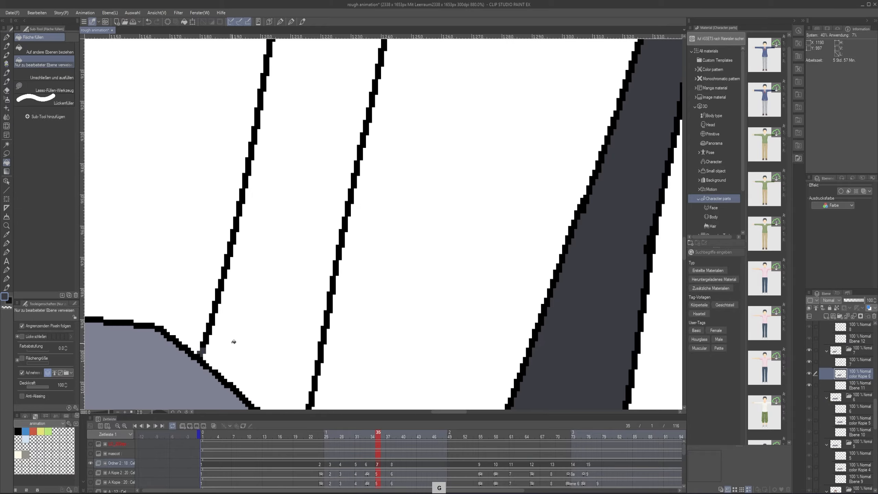
{"action": "left_click", "coordinate": [233, 341]}
{"action": "scroll", "coordinate": [234, 342], "scroll_direction": "down", "scroll_amount": 8}
{"action": "scroll", "coordinate": [266, 218], "scroll_direction": "up", "scroll_amount": 5}
{"action": "scroll", "coordinate": [266, 218], "scroll_direction": "down", "scroll_amount": 5}
{"action": "scroll", "coordinate": [299, 286], "scroll_direction": "up", "scroll_amount": 2}
Sample the pale blue eye color from the sixth cel and fill the eye white on the seventh cel
{"action": "left_click_drag", "start_coordinate": [336, 193], "coordinate": [328, 311]}
{"action": "scroll", "coordinate": [313, 200], "scroll_direction": "up", "scroll_amount": 6}
{"action": "left_click_drag", "start_coordinate": [313, 200], "coordinate": [292, 370]}
{"action": "scroll", "coordinate": [302, 272], "scroll_direction": "up", "scroll_amount": 4}
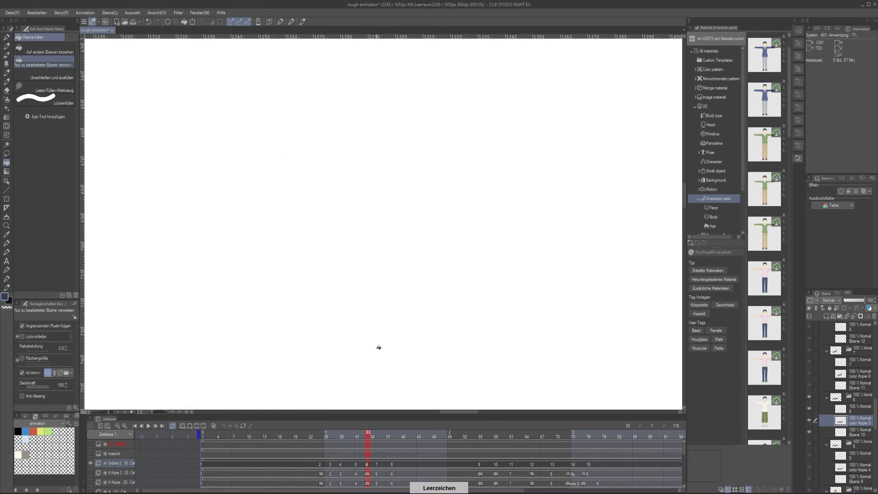
{"action": "left_click_drag", "start_coordinate": [350, 360], "coordinate": [348, 306]}
{"action": "scroll", "coordinate": [348, 306], "scroll_direction": "down", "scroll_amount": 5}
{"action": "scroll", "coordinate": [403, 318], "scroll_direction": "up", "scroll_amount": 8}
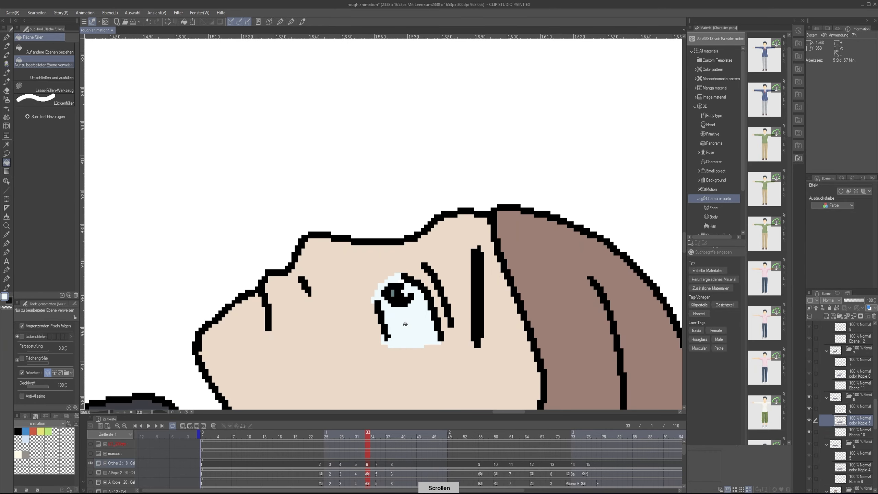
{"action": "key", "text": "Right"}
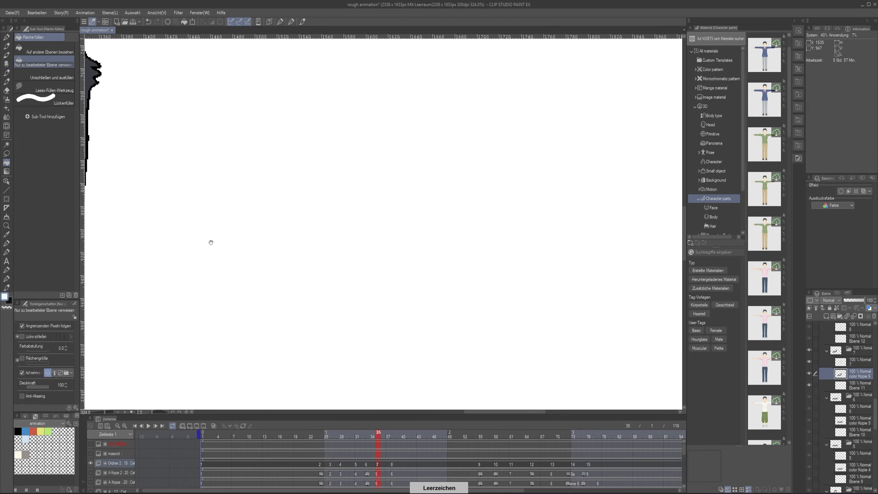
{"action": "left_click_drag", "start_coordinate": [211, 243], "coordinate": [471, 402]}
{"action": "left_click_drag", "start_coordinate": [202, 104], "coordinate": [266, 256]}
{"action": "scroll", "coordinate": [266, 256], "scroll_direction": "up", "scroll_amount": 8}
{"action": "left_click", "coordinate": [377, 225]}
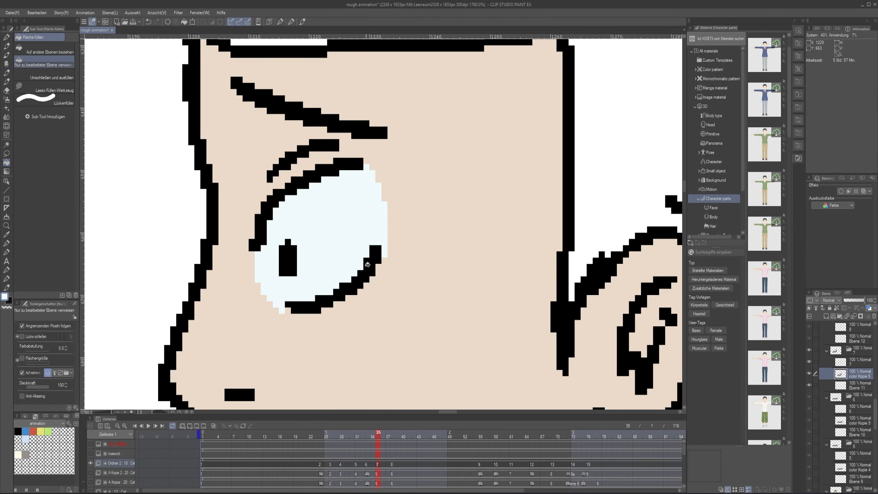
Sample the brown hair color from the sixth cel and fill the hair and bun on the seventh cel
{"action": "scroll", "coordinate": [367, 265], "scroll_direction": "down", "scroll_amount": 8}
{"action": "key", "text": "Left"}
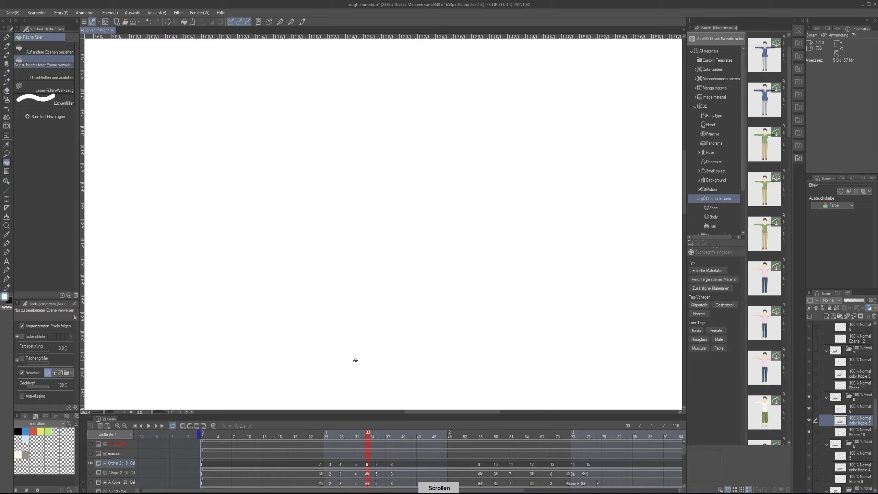
{"action": "left_click_drag", "start_coordinate": [394, 386], "coordinate": [263, 291]}
{"action": "scroll", "coordinate": [271, 277], "scroll_direction": "up", "scroll_amount": 4}
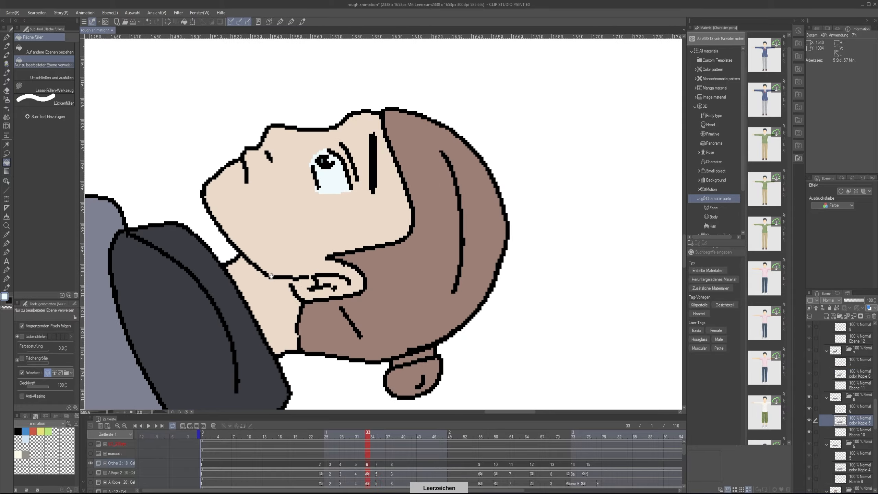
{"action": "right_click", "coordinate": [314, 304]}
{"action": "key", "text": "Right"}
{"action": "scroll", "coordinate": [315, 279], "scroll_direction": "down", "scroll_amount": 8}
{"action": "left_click_drag", "start_coordinate": [142, 93], "coordinate": [371, 324]}
{"action": "scroll", "coordinate": [340, 279], "scroll_direction": "up", "scroll_amount": 8}
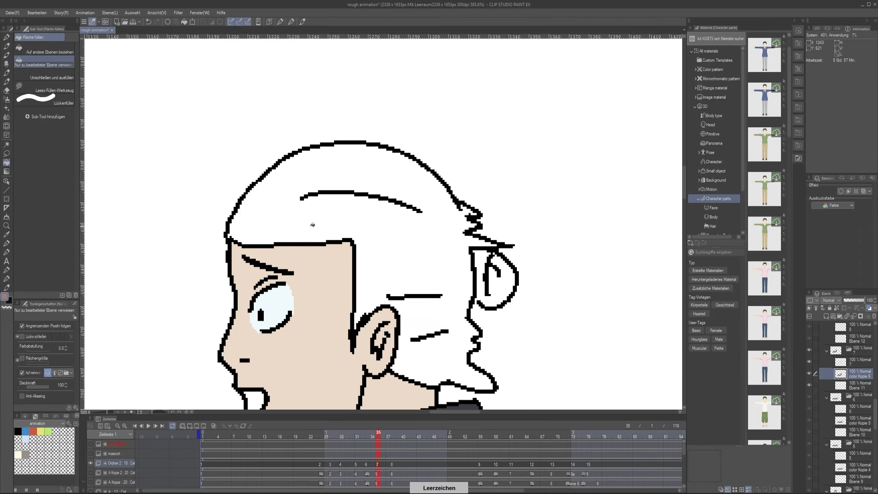
{"action": "left_click", "coordinate": [312, 223]}
{"action": "left_click", "coordinate": [501, 282]}
Sample the dark inner-mouth color from the fourth cel and return with it to the open mouth on the seventh cel
{"action": "scroll", "coordinate": [381, 294], "scroll_direction": "down", "scroll_amount": 1}
{"action": "left_click_drag", "start_coordinate": [283, 407], "coordinate": [339, 284]}
{"action": "key", "text": "Left"}
{"action": "key", "text": "Left"}
{"action": "key", "text": "Left"}
{"action": "scroll", "coordinate": [350, 270], "scroll_direction": "down", "scroll_amount": 8}
{"action": "left_click_drag", "start_coordinate": [349, 377], "coordinate": [346, 197]}
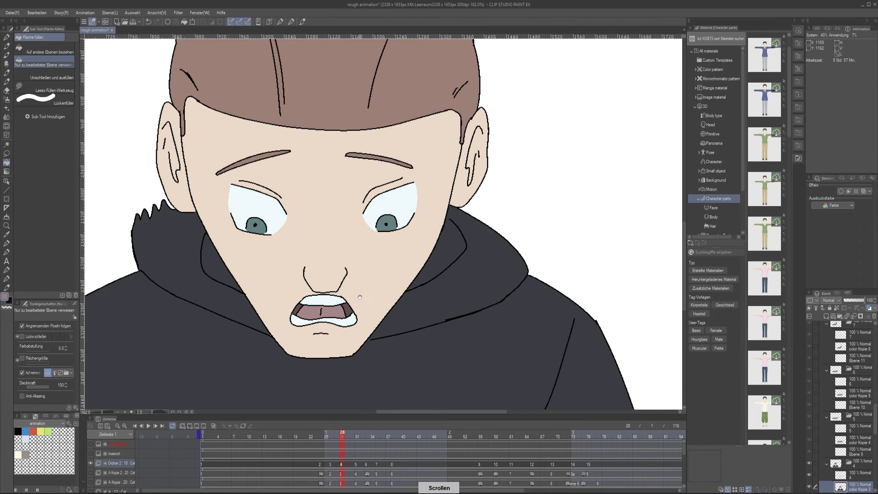
{"action": "right_click", "coordinate": [329, 307]}
{"action": "key", "text": "Right"}
{"action": "key", "text": "Right"}
{"action": "key", "text": "Right"}
{"action": "scroll", "coordinate": [328, 276], "scroll_direction": "down", "scroll_amount": 3}
{"action": "left_click_drag", "start_coordinate": [339, 45], "coordinate": [389, 235]}
{"action": "scroll", "coordinate": [391, 218], "scroll_direction": "up", "scroll_amount": 5}
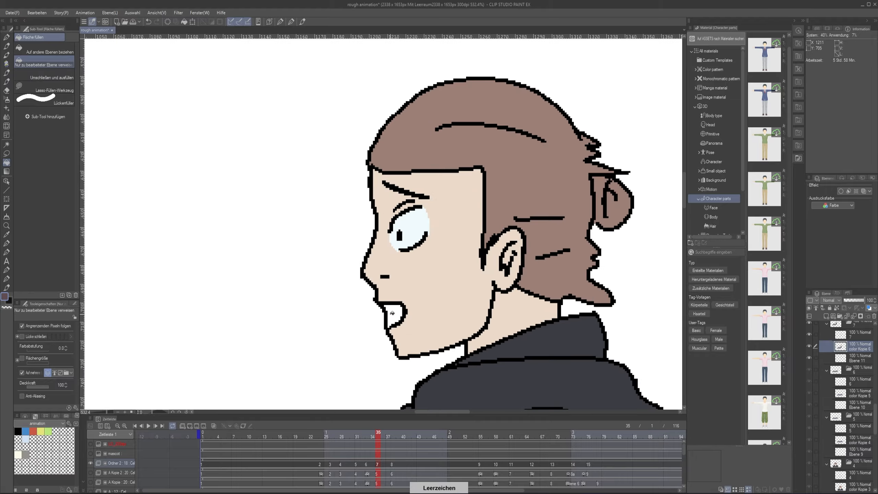
Fill the hair bun on the eighth cel with the brown hair color
{"action": "key", "text": "Right"}
{"action": "key", "text": "Right"}
{"action": "key", "text": "Right"}
{"action": "scroll", "coordinate": [379, 341], "scroll_direction": "up", "scroll_amount": 3}
{"action": "left_click", "coordinate": [456, 202]}
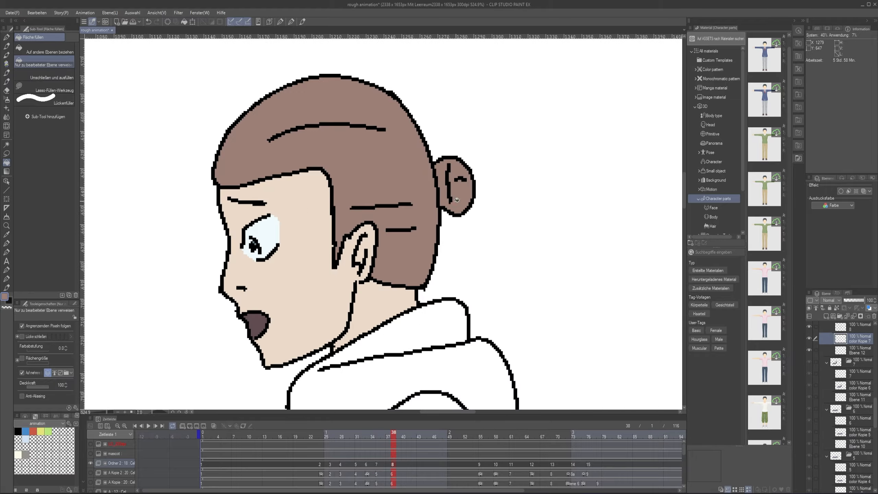
{"action": "scroll", "coordinate": [427, 262], "scroll_direction": "down", "scroll_amount": 5}
Hide the paper layer and return to the tenth cel's color layer in the layer stack
{"action": "scroll", "coordinate": [328, 227], "scroll_direction": "down", "scroll_amount": 4}
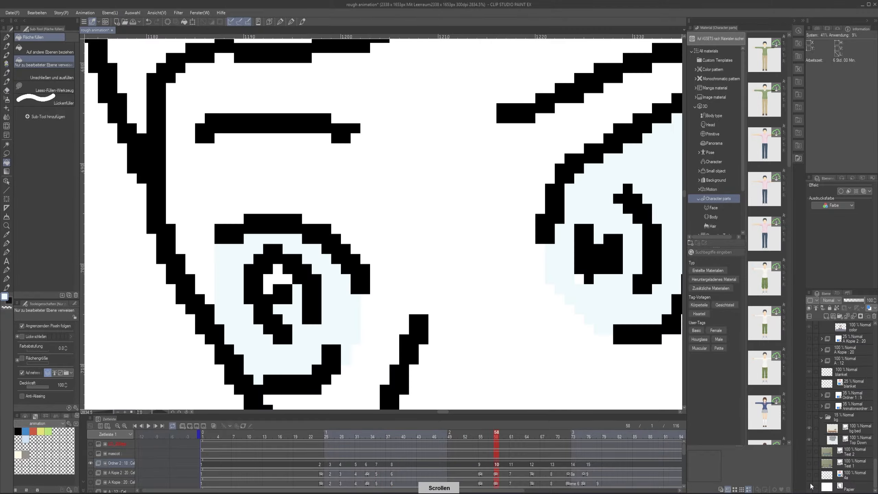
{"action": "left_click", "coordinate": [811, 486]}
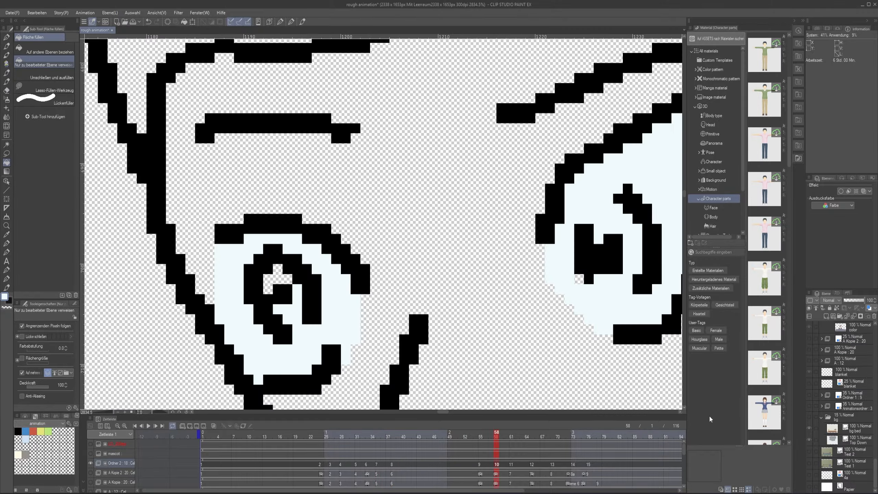
{"action": "scroll", "coordinate": [291, 299], "scroll_direction": "down", "scroll_amount": 6}
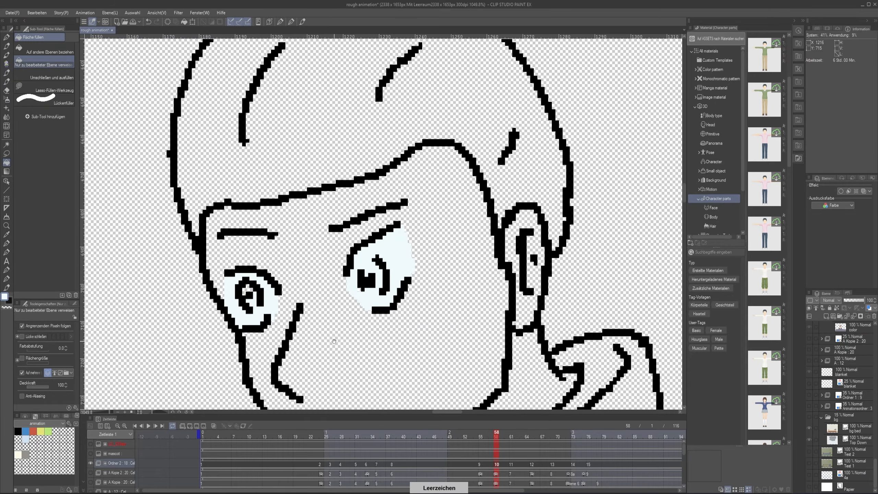
{"action": "left_click_drag", "start_coordinate": [805, 487], "coordinate": [808, 487]}
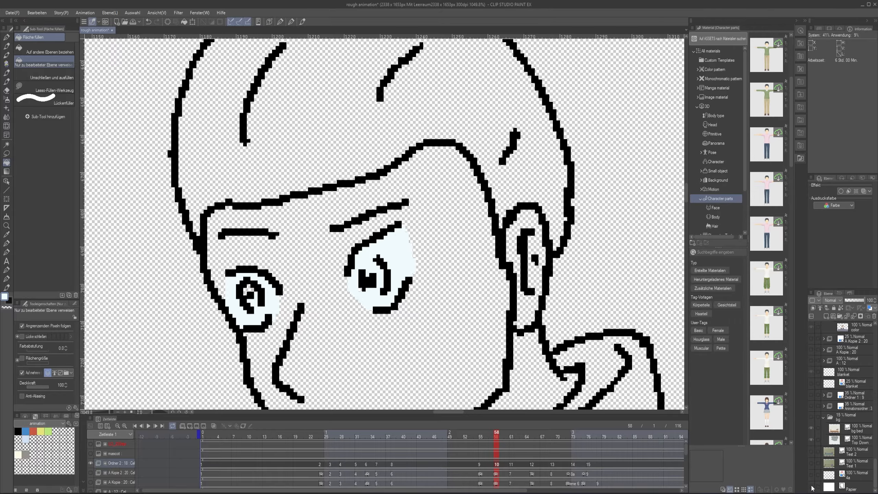
{"action": "left_click", "coordinate": [811, 487]}
{"action": "left_click", "coordinate": [811, 487]}
{"action": "scroll", "coordinate": [816, 402], "scroll_direction": "up", "scroll_amount": 10}
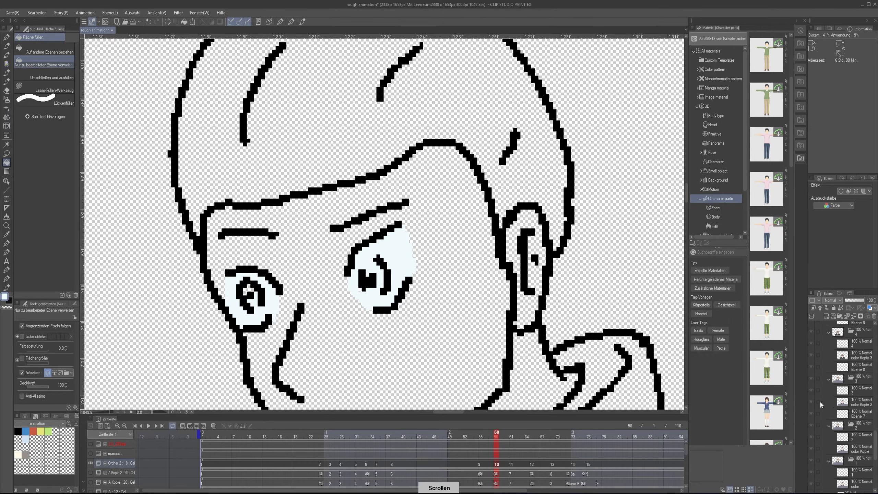
{"action": "scroll", "coordinate": [816, 394], "scroll_direction": "up", "scroll_amount": 5}
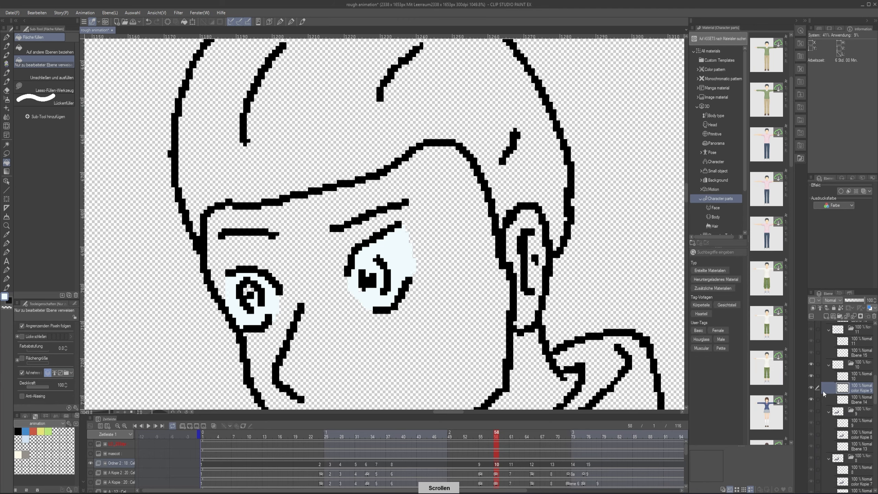
Fill the face, neck and ear of the tenth cel with the skin color
{"action": "scroll", "coordinate": [241, 289], "scroll_direction": "up", "scroll_amount": 5}
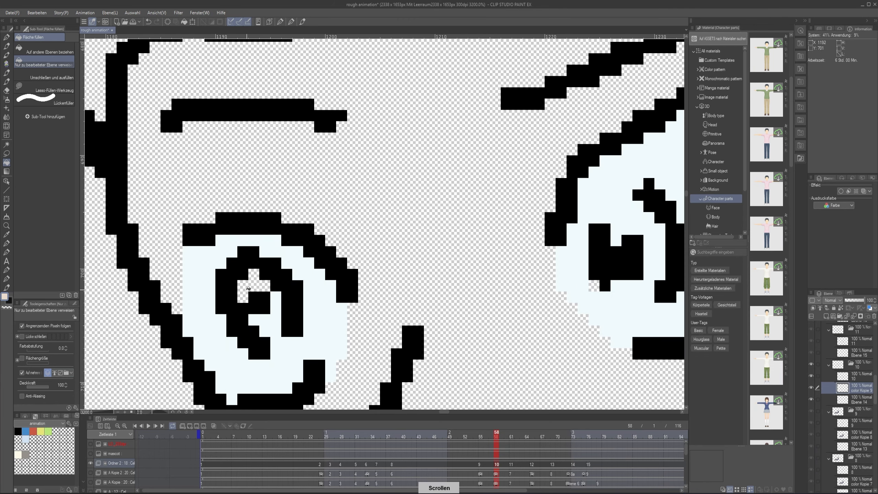
{"action": "scroll", "coordinate": [294, 256], "scroll_direction": "down", "scroll_amount": 8}
{"action": "left_click", "coordinate": [337, 239]}
{"action": "key", "text": "space"}
{"action": "left_click_drag", "start_coordinate": [341, 266], "coordinate": [242, 149]}
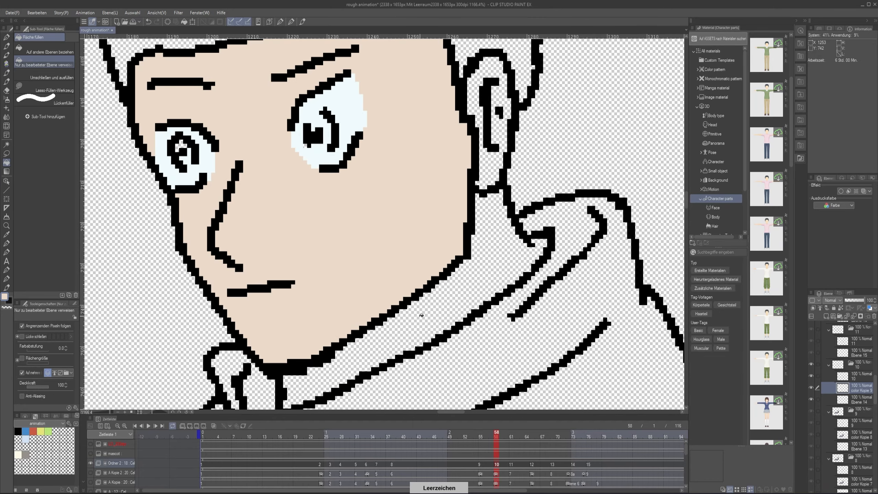
{"action": "left_click", "coordinate": [421, 316]}
{"action": "key", "text": "space"}
{"action": "left_click_drag", "start_coordinate": [327, 295], "coordinate": [319, 375]}
{"action": "left_click", "coordinate": [486, 248]}
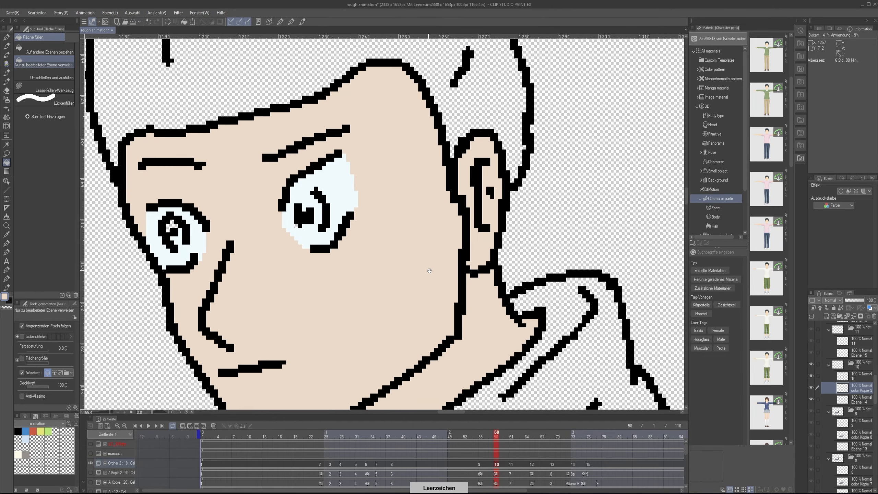
Sample the blue-grey iris color from the eighth cel and return with it to the tenth cel
{"action": "scroll", "coordinate": [327, 187], "scroll_direction": "up", "scroll_amount": 10}
{"action": "scroll", "coordinate": [322, 261], "scroll_direction": "down", "scroll_amount": 4}
{"action": "key", "text": "space"}
{"action": "left_click_drag", "start_coordinate": [305, 295], "coordinate": [377, 286]}
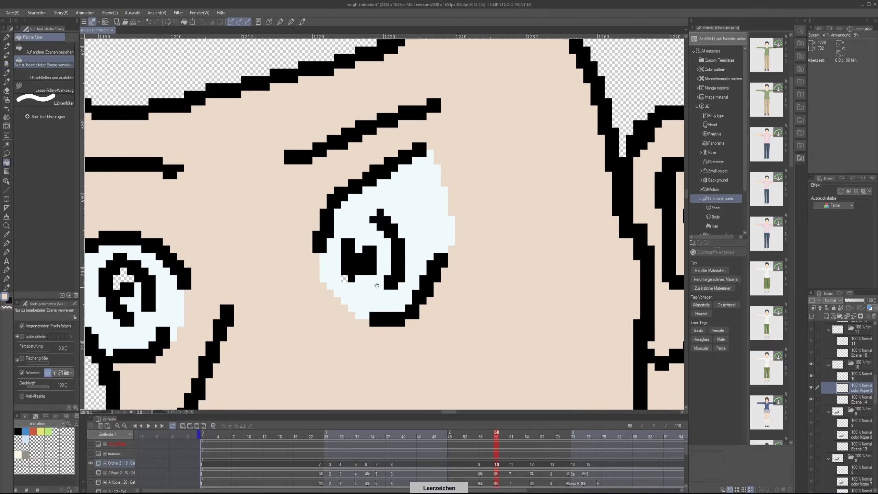
{"action": "left_click", "coordinate": [480, 436]}
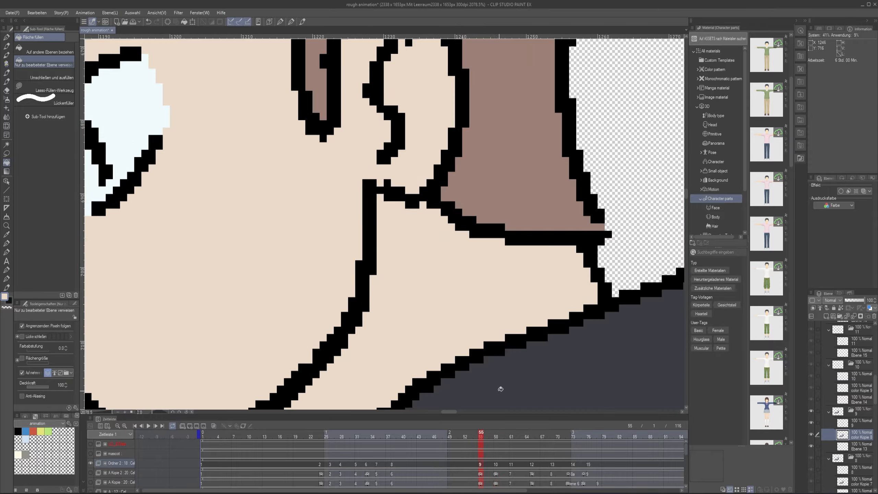
{"action": "scroll", "coordinate": [306, 285], "scroll_direction": "down", "scroll_amount": 6}
{"action": "key", "text": "space"}
{"action": "left_click_drag", "start_coordinate": [304, 284], "coordinate": [353, 294]}
{"action": "key", "text": "Left"}
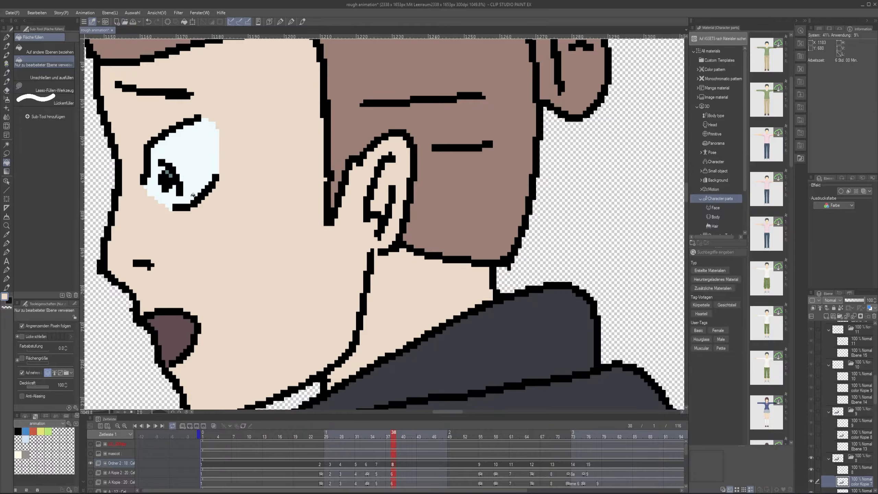
{"action": "right_click", "coordinate": [167, 173]}
{"action": "key", "text": "Right"}
{"action": "key", "text": "Right"}
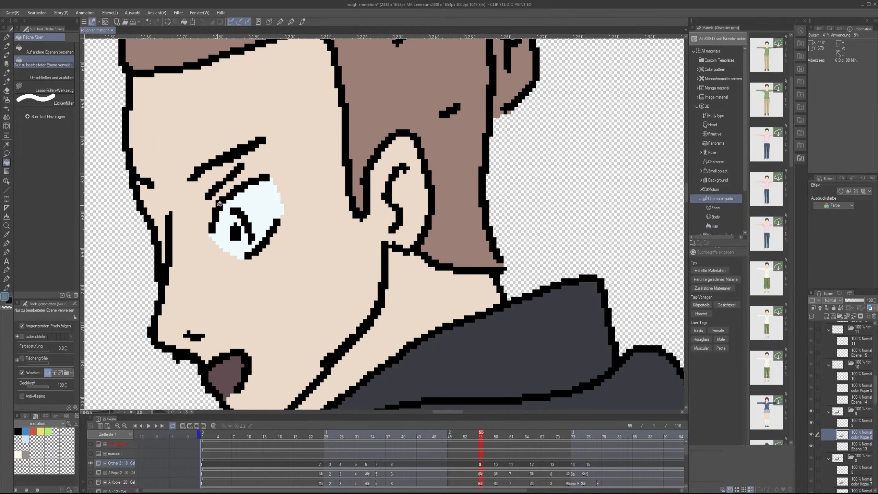
Paint the irises of the tenth cel with the sampled blue-grey color using the Mapping pen
{"action": "scroll", "coordinate": [260, 295], "scroll_direction": "up", "scroll_amount": 8}
{"action": "key", "text": "p"}
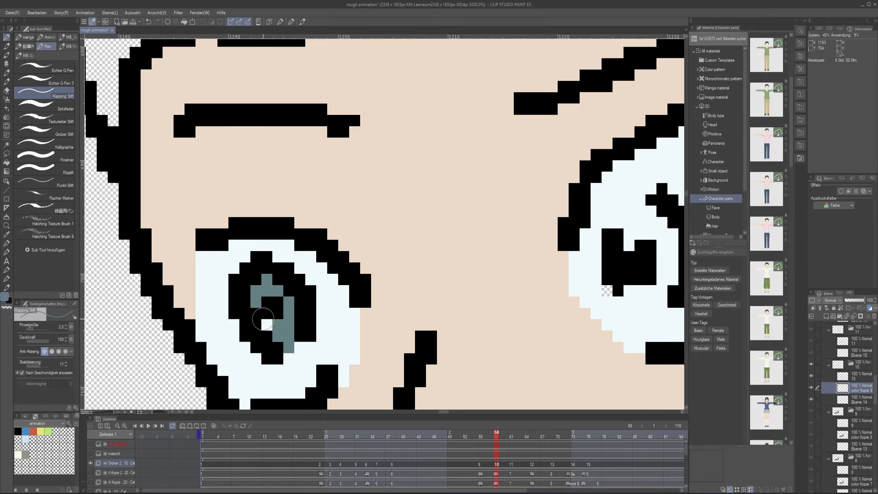
{"action": "key", "text": "space"}
{"action": "left_click_drag", "start_coordinate": [263, 319], "coordinate": [163, 336]}
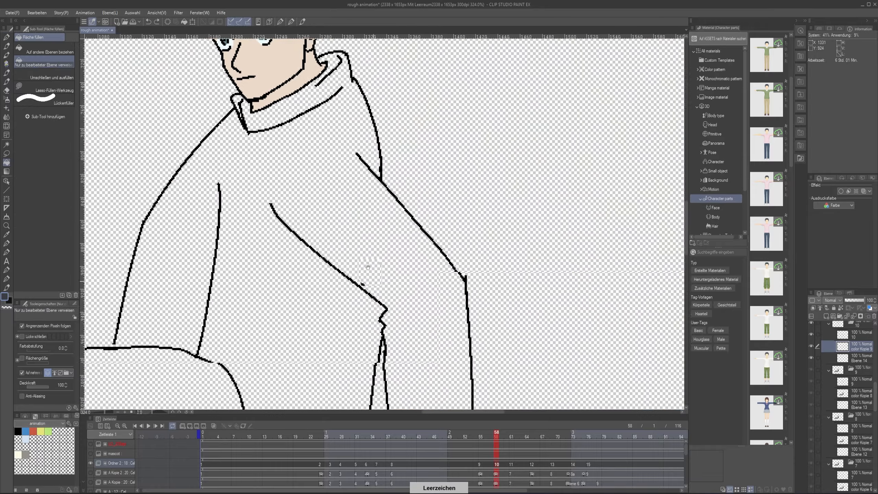
Fill the hoodie of the tenth cel with the dark hoodie color
{"action": "left_click_drag", "start_coordinate": [385, 344], "coordinate": [371, 316]}
{"action": "left_click_drag", "start_coordinate": [377, 384], "coordinate": [331, 203]}
{"action": "scroll", "coordinate": [317, 244], "scroll_direction": "up", "scroll_amount": 10}
{"action": "key", "text": "p"}
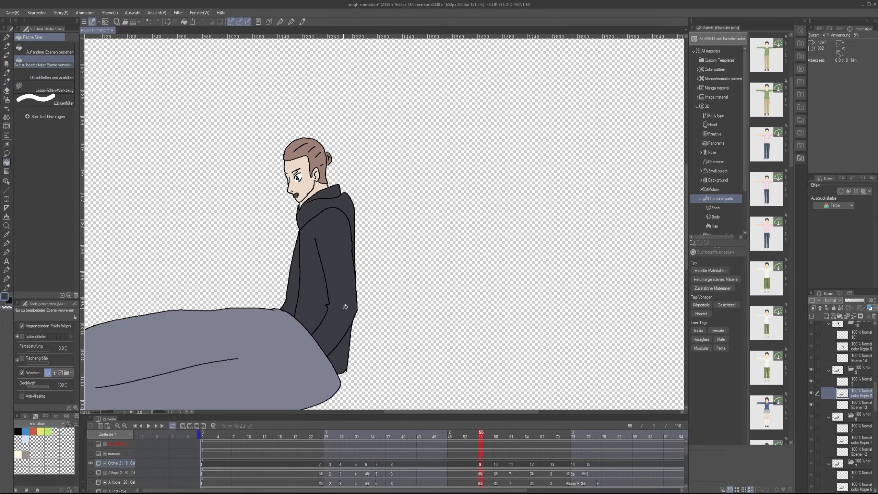
Fill the hanging hand of the tenth cel with the skin color
{"action": "key", "text": "Right"}
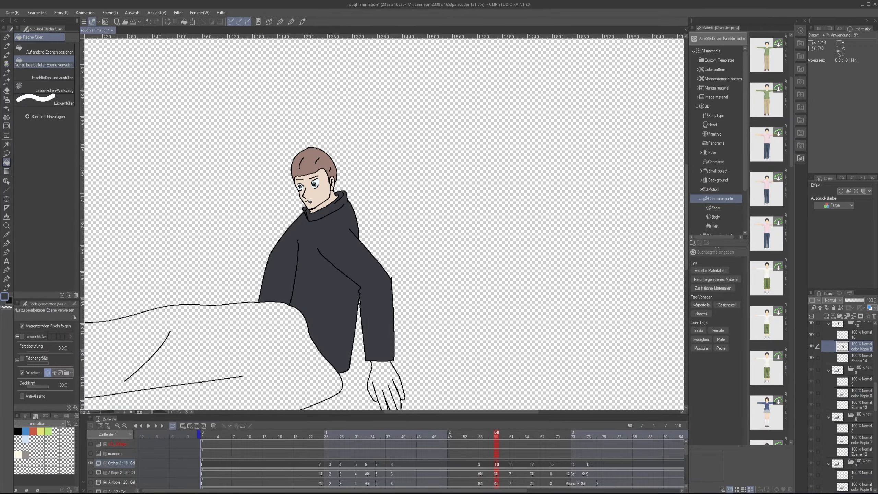
{"action": "left_click", "coordinate": [387, 383]}
{"action": "scroll", "coordinate": [387, 383], "scroll_direction": "up", "scroll_amount": 6}
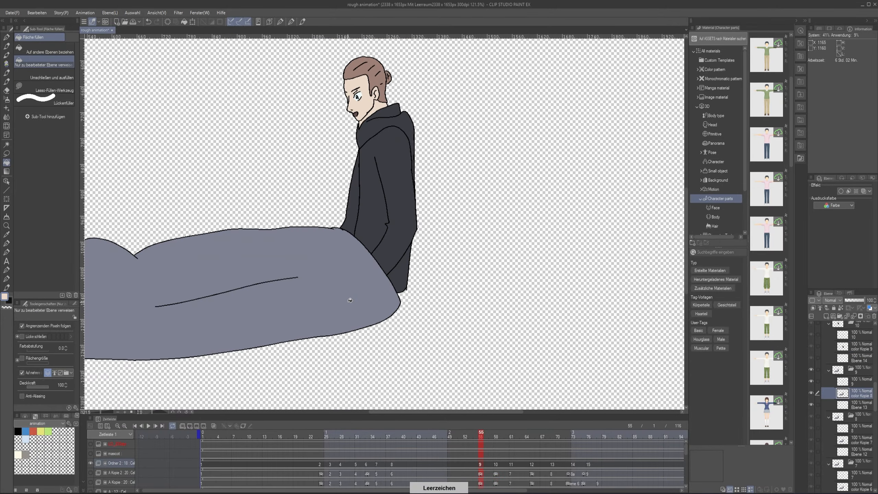
Sample the grey-blue blanket color from the ninth cel and fill the blanket on the tenth cel with it
{"action": "left_click", "coordinate": [352, 298], "text": "alt"}
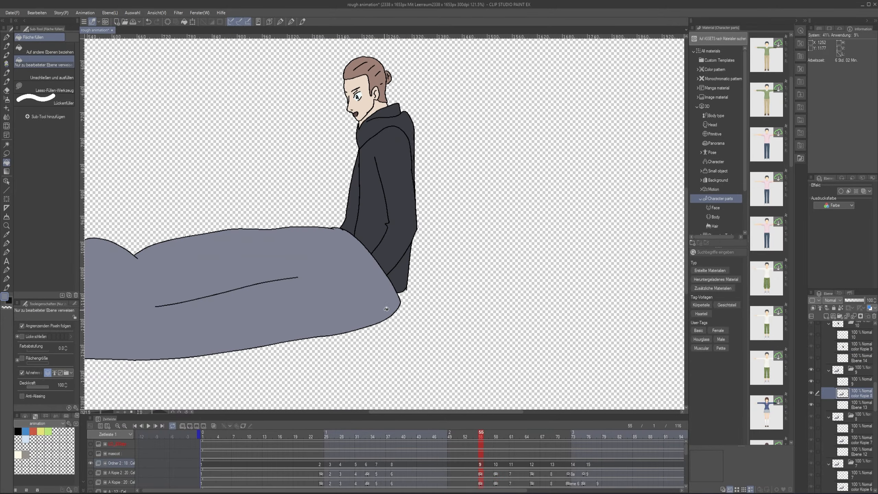
{"action": "key", "text": "Right"}
{"action": "left_click", "coordinate": [366, 311]}
Erase the stray line end inside the blanket on the eleventh cel's line layer and patch the spot with the blanket color
{"action": "key", "text": "Right"}
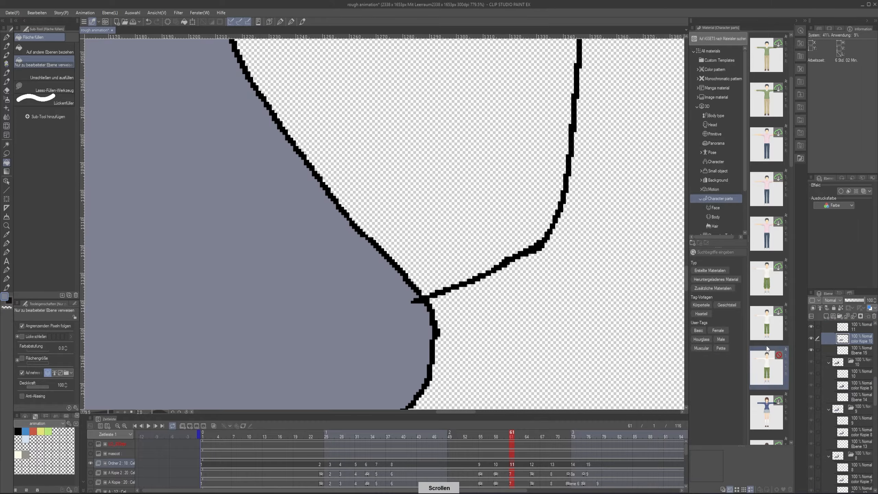
{"action": "left_click", "coordinate": [852, 327]}
{"action": "key", "text": "e"}
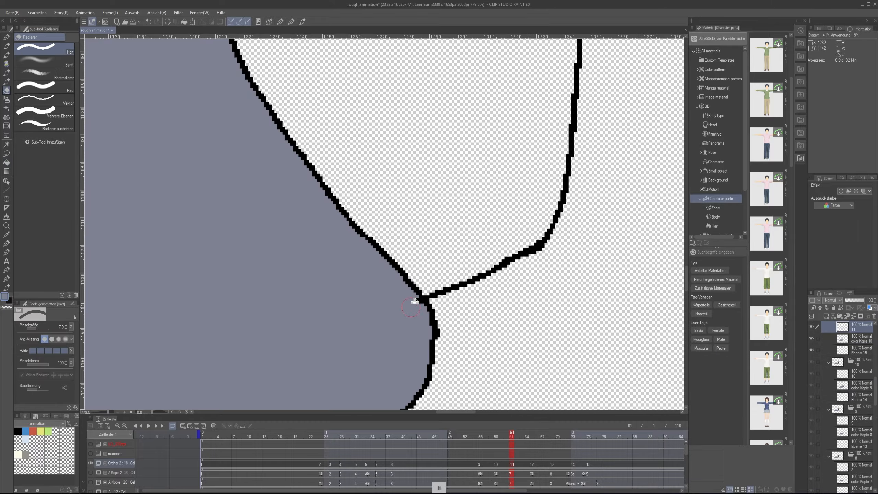
{"action": "left_click", "coordinate": [862, 340]}
{"action": "key", "text": "g"}
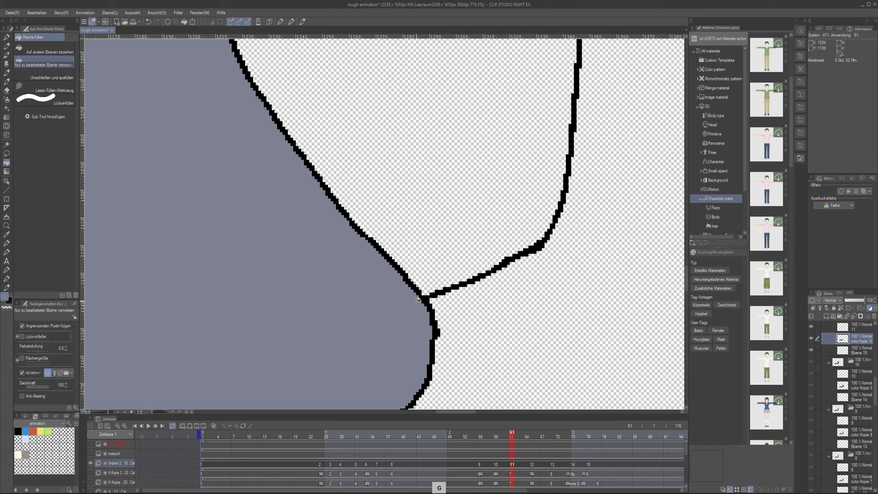
{"action": "scroll", "coordinate": [419, 300], "scroll_direction": "down", "scroll_amount": 8}
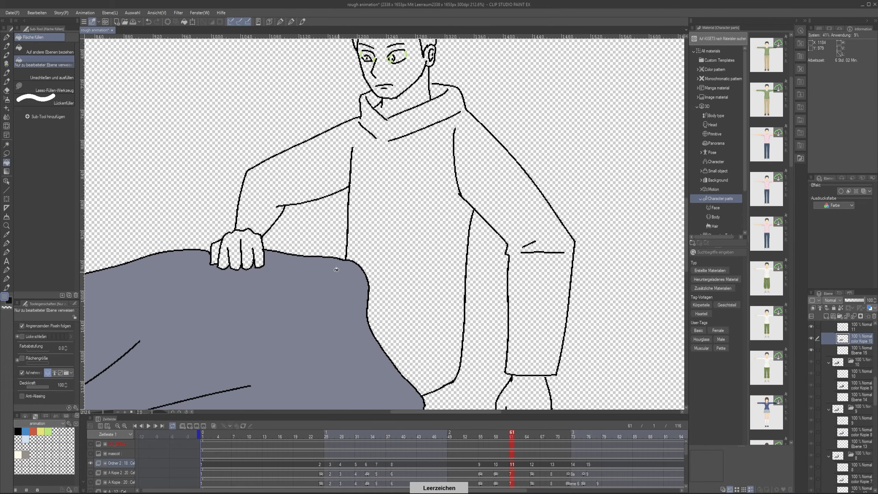
Close the wrist gap with the pen and fill the hanging hand of the eleventh cel with the skin color
{"action": "left_click_drag", "start_coordinate": [515, 383], "coordinate": [359, 379]}
{"action": "scroll", "coordinate": [320, 270], "scroll_direction": "up", "scroll_amount": 8}
{"action": "left_click", "coordinate": [305, 257]}
{"action": "key", "text": "ctrl+z"}
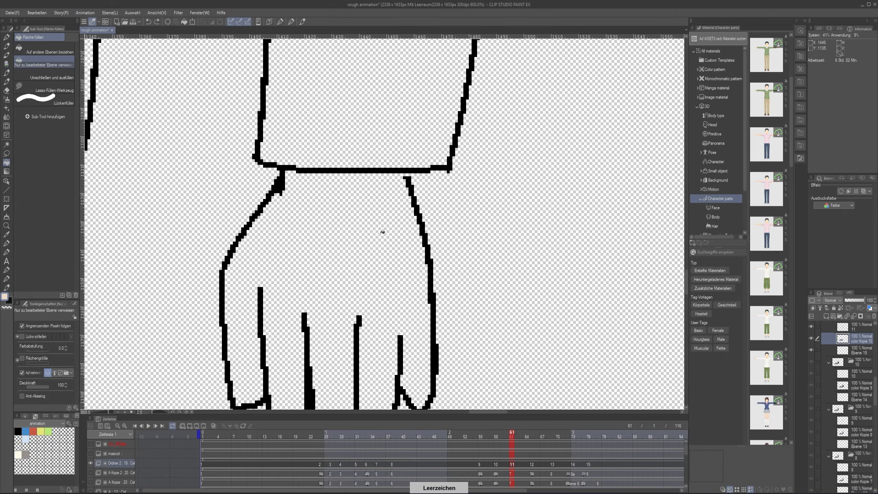
{"action": "key", "text": "p"}
{"action": "scroll", "coordinate": [410, 183], "scroll_direction": "up", "scroll_amount": 3}
{"action": "key", "text": "g"}
{"action": "left_click", "coordinate": [356, 208]}
{"action": "scroll", "coordinate": [347, 223], "scroll_direction": "down", "scroll_amount": 12}
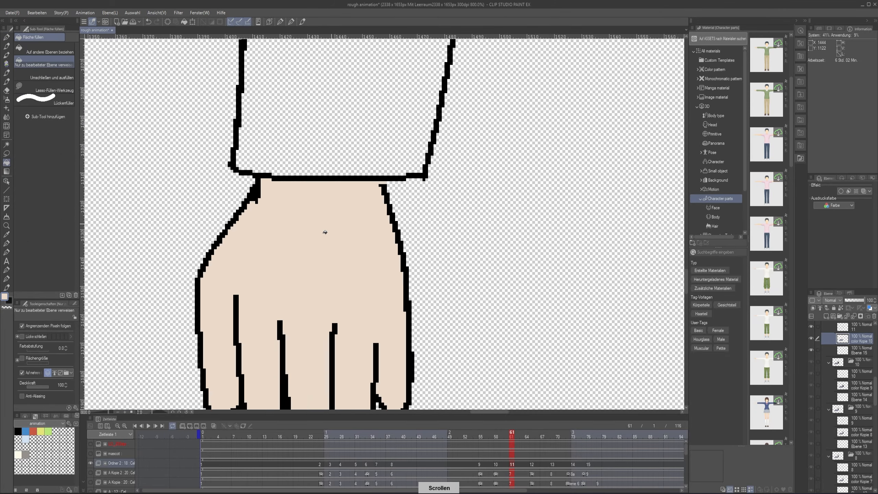
Fill the hoodie on the twelfth cel with the dark hoodie color
{"action": "left_click_drag", "start_coordinate": [202, 252], "coordinate": [346, 380]}
{"action": "scroll", "coordinate": [345, 380], "scroll_direction": "down", "scroll_amount": 4}
{"action": "left_click_drag", "start_coordinate": [166, 207], "coordinate": [233, 243]}
{"action": "scroll", "coordinate": [179, 246], "scroll_direction": "up", "scroll_amount": 5}
{"action": "left_click", "coordinate": [274, 333]}
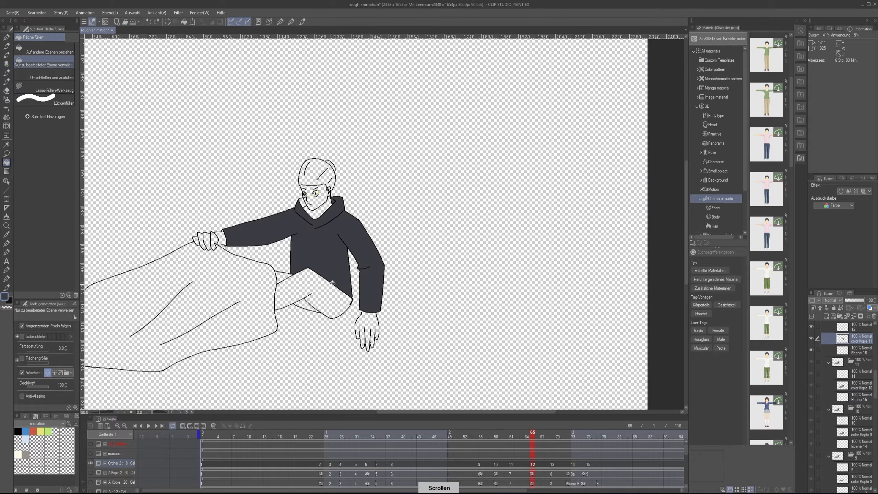
Sample the near-black trouser color from the mascot reference and fill the trousers of the twelfth cel with it
{"action": "scroll", "coordinate": [333, 283], "scroll_direction": "up", "scroll_amount": 5}
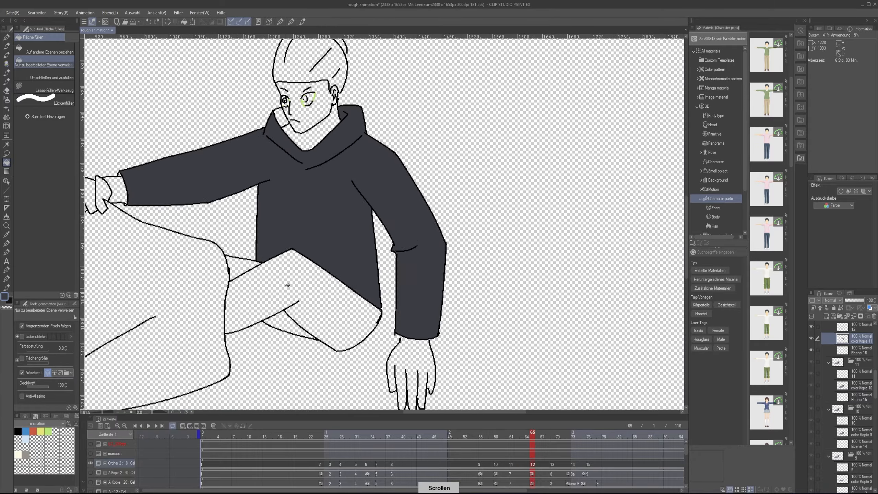
{"action": "scroll", "coordinate": [302, 297], "scroll_direction": "down", "scroll_amount": 3}
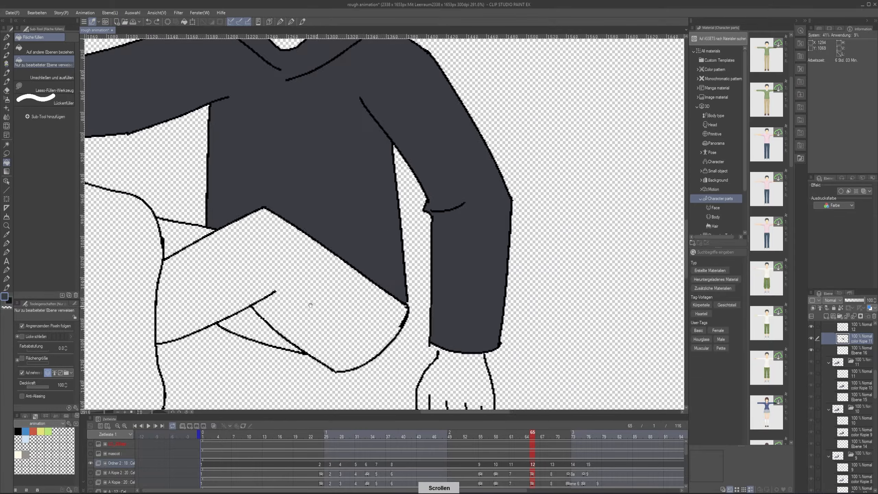
{"action": "scroll", "coordinate": [823, 346], "scroll_direction": "up", "scroll_amount": 5}
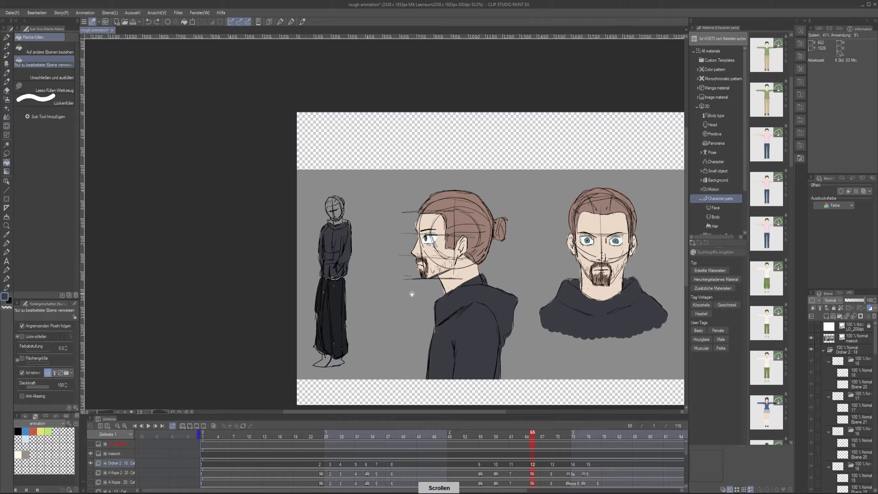
{"action": "scroll", "coordinate": [332, 311], "scroll_direction": "up", "scroll_amount": 10}
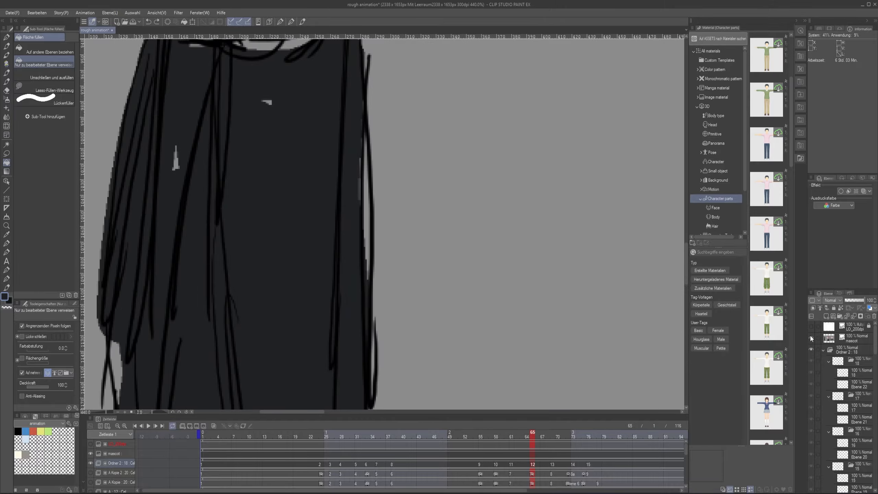
{"action": "left_click", "coordinate": [810, 337]}
{"action": "scroll", "coordinate": [454, 296], "scroll_direction": "down", "scroll_amount": 5}
{"action": "scroll", "coordinate": [321, 143], "scroll_direction": "up", "scroll_amount": 3}
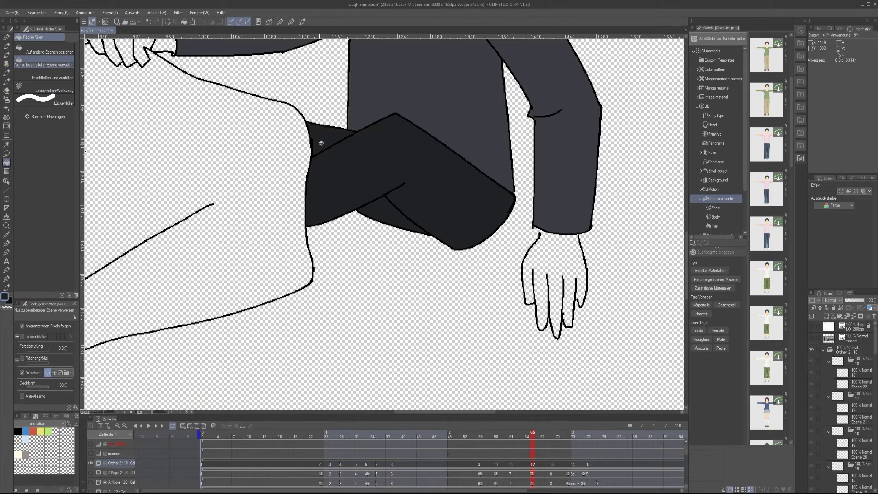
Examine the standing figure's feet and trousers in the mascot reference layer and hide the layer again
{"action": "scroll", "coordinate": [322, 143], "scroll_direction": "down", "scroll_amount": 3}
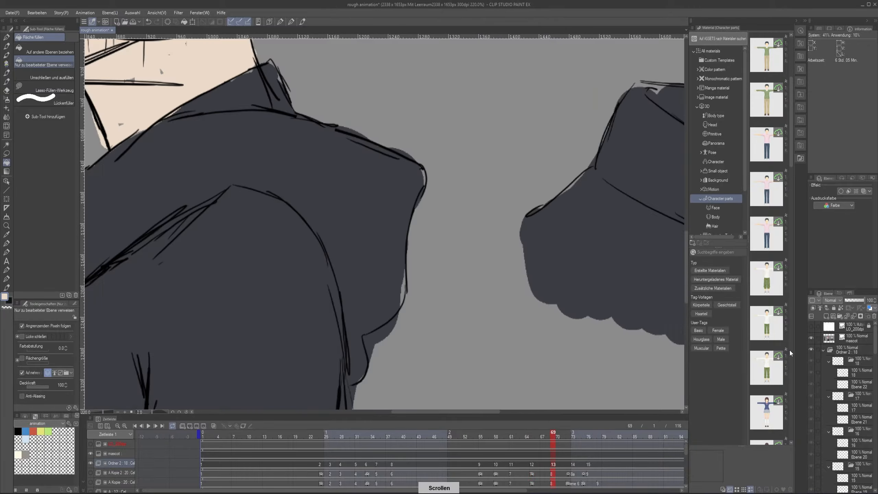
{"action": "scroll", "coordinate": [320, 314], "scroll_direction": "down", "scroll_amount": 5}
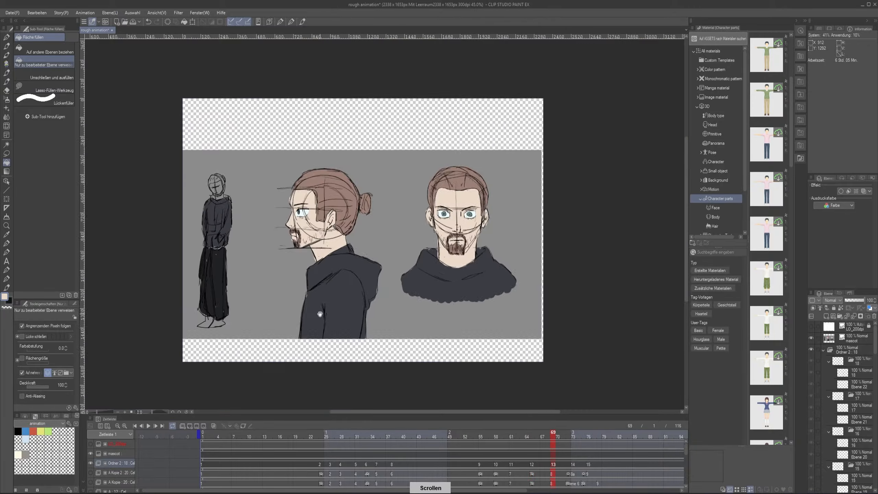
{"action": "scroll", "coordinate": [320, 314], "scroll_direction": "up", "scroll_amount": 8}
{"action": "key", "text": "space"}
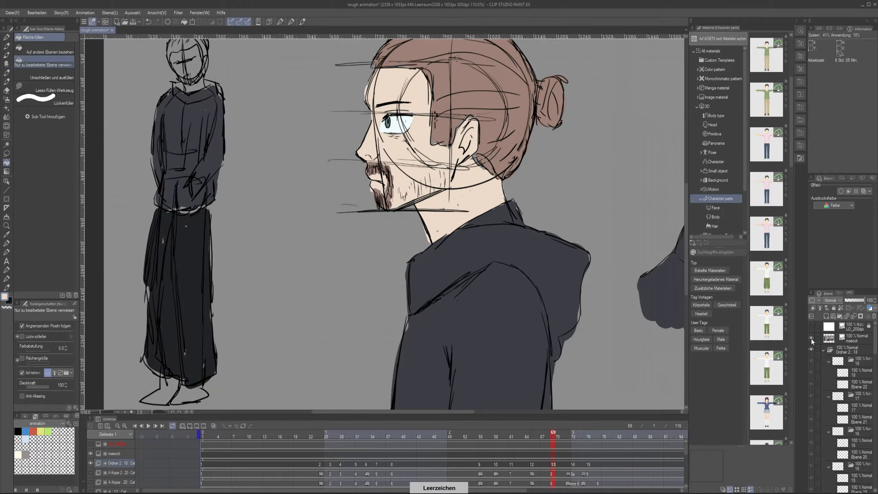
{"action": "left_click", "coordinate": [811, 339]}
{"action": "scroll", "coordinate": [432, 297], "scroll_direction": "down", "scroll_amount": 1}
{"action": "scroll", "coordinate": [431, 297], "scroll_direction": "up", "scroll_amount": 4}
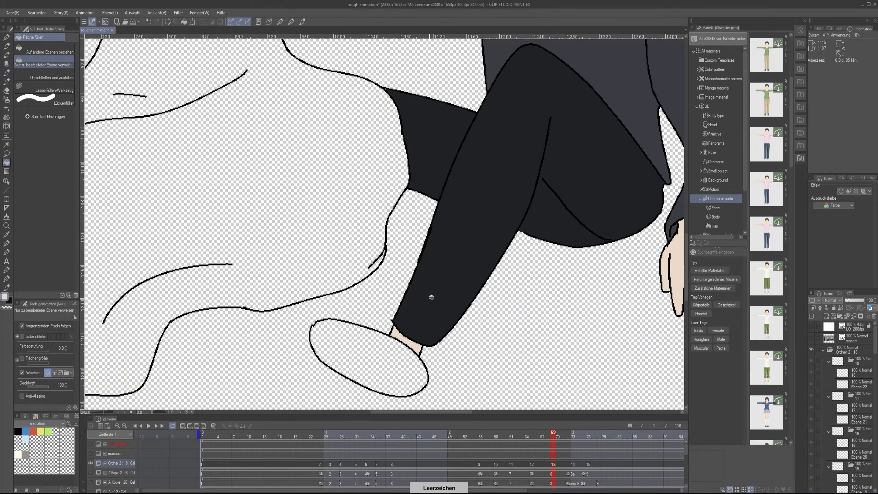
Fill the shoe on the thirteenth cel with the near-black trouser color
{"action": "left_click", "coordinate": [418, 331]}
{"action": "scroll", "coordinate": [418, 330], "scroll_direction": "down", "scroll_amount": 5}
{"action": "scroll", "coordinate": [398, 346], "scroll_direction": "up", "scroll_amount": 5}
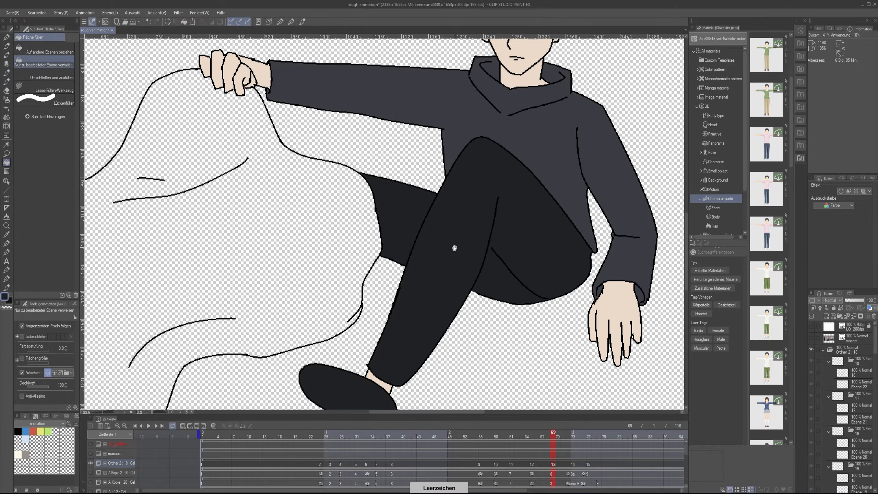
Undo the iris fills made on the line layer of the fourteenth cel
{"action": "key", "text": "ctrl+z"}
{"action": "key", "text": "ctrl+z"}
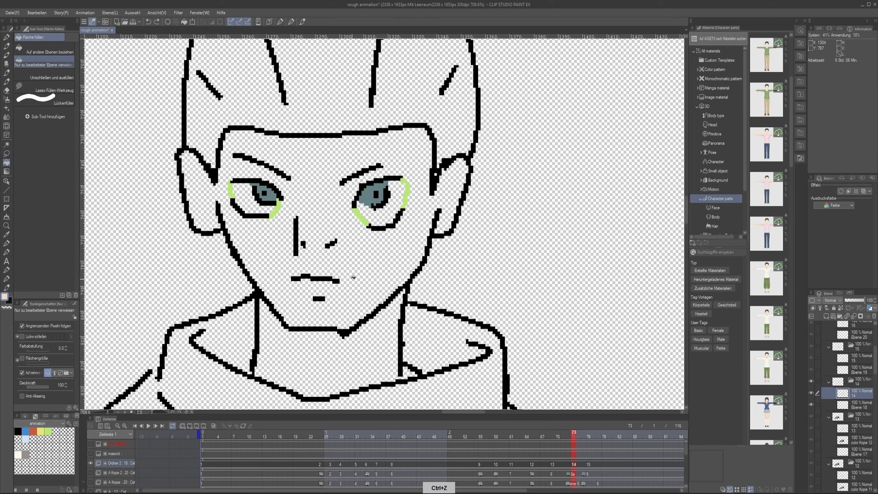
{"action": "key", "text": "ctrl+z"}
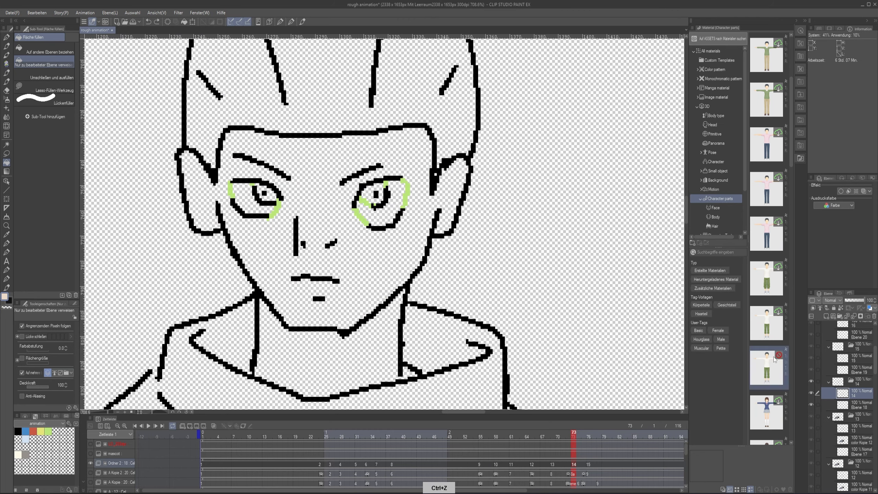
{"action": "key", "text": "ctrl+z"}
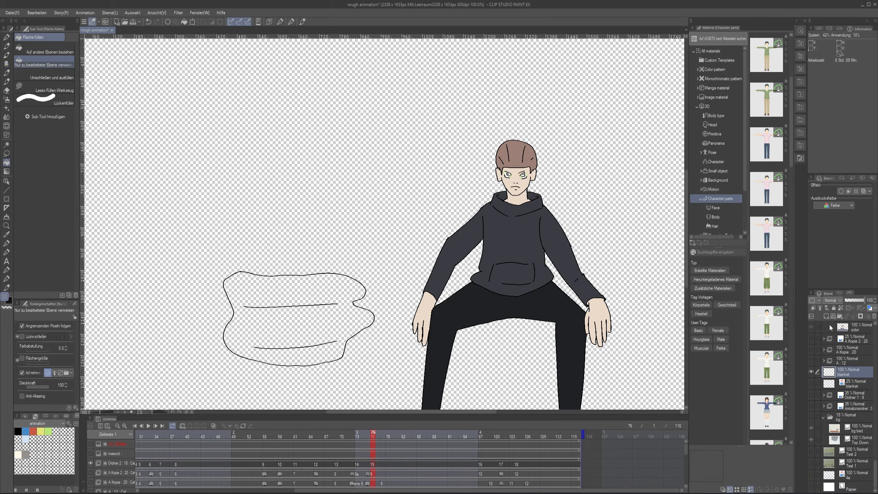
Add a new layer beneath the blanket line layer and name it color
{"action": "left_click", "coordinate": [827, 316]}
{"action": "double_click", "coordinate": [844, 384]}
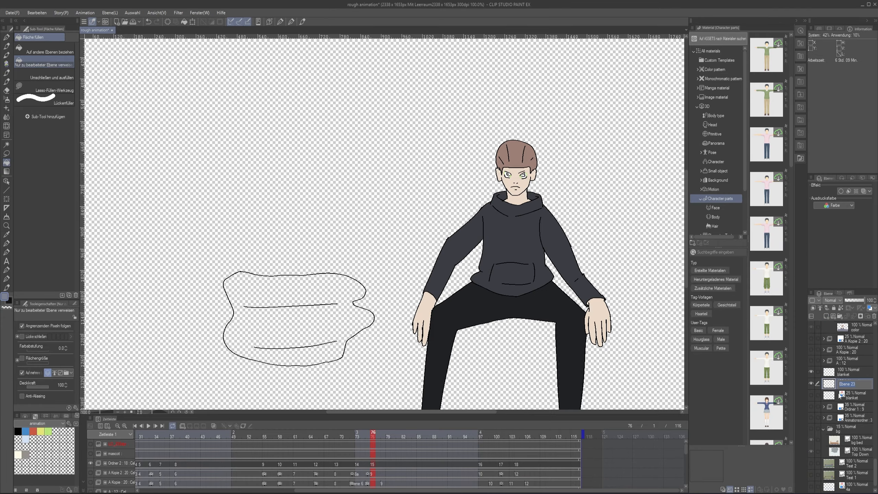
{"action": "scroll", "coordinate": [311, 327], "scroll_direction": "up", "scroll_amount": 2}
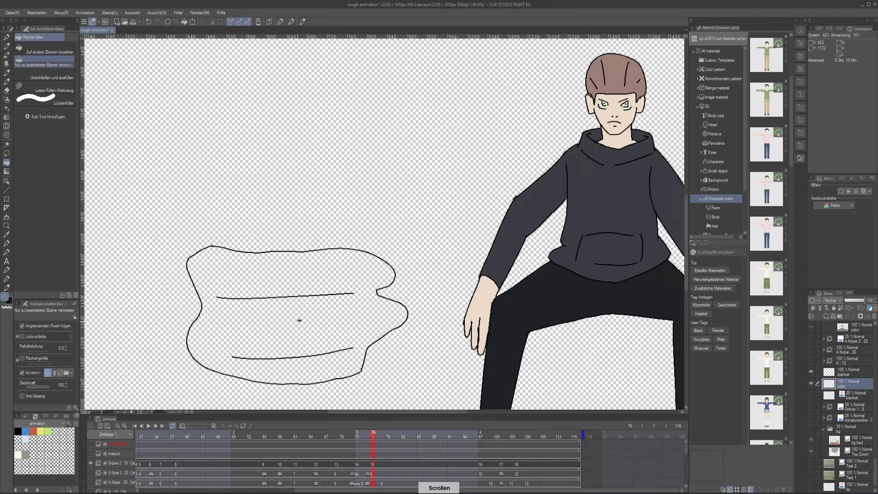
Fill the separate blanket shape with the grey-blue blanket color on the new color layer
{"action": "left_click", "coordinate": [299, 322]}
{"action": "scroll", "coordinate": [299, 323], "scroll_direction": "up", "scroll_amount": 2}
{"action": "scroll", "coordinate": [297, 346], "scroll_direction": "down", "scroll_amount": 1}
{"action": "scroll", "coordinate": [297, 348], "scroll_direction": "down", "scroll_amount": 1}
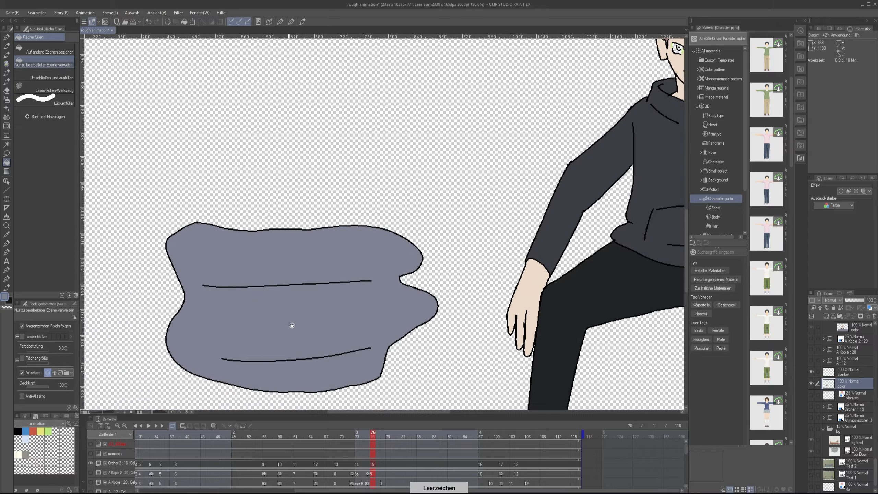
Paste a color layer into the last character cel at frame 104 and place it beneath that cel's line layer
{"action": "key", "text": "space"}
{"action": "scroll", "coordinate": [255, 491], "scroll_direction": "left", "scroll_amount": 5}
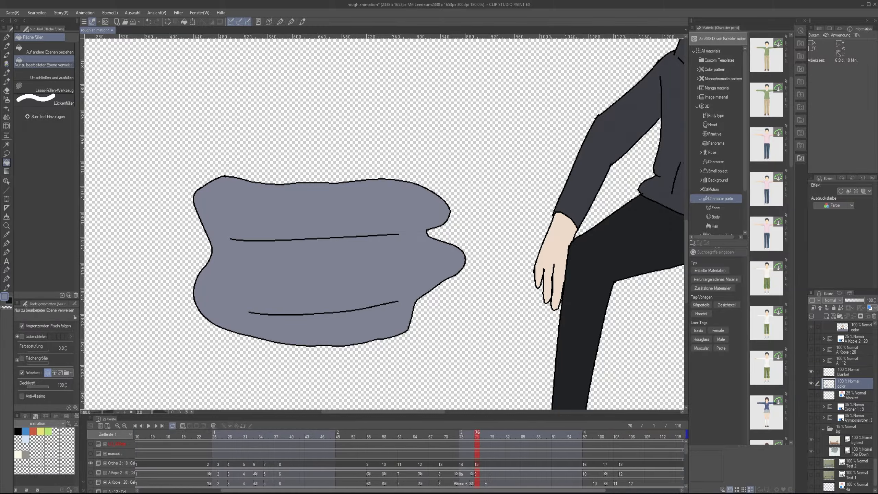
{"action": "scroll", "coordinate": [116, 472], "scroll_direction": "down", "scroll_amount": 2}
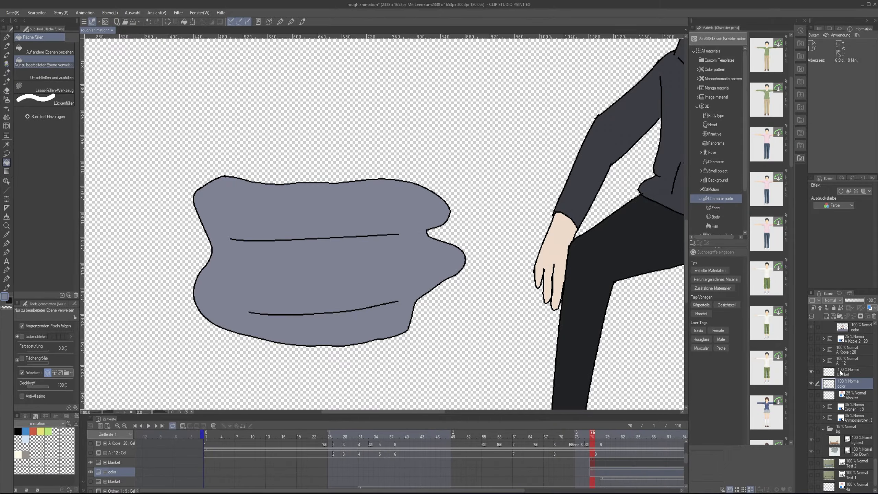
{"action": "scroll", "coordinate": [840, 372], "scroll_direction": "down", "scroll_amount": 10}
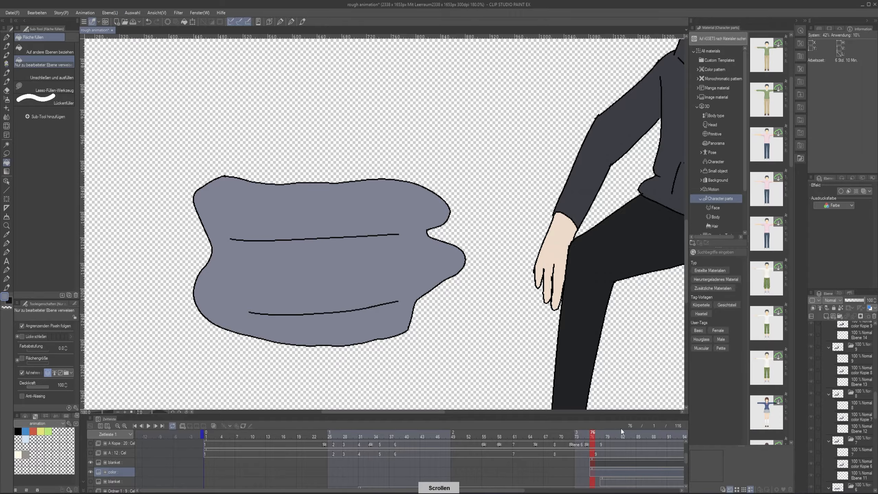
{"action": "scroll", "coordinate": [829, 375], "scroll_direction": "up", "scroll_amount": 10}
{"action": "left_click", "coordinate": [842, 384]}
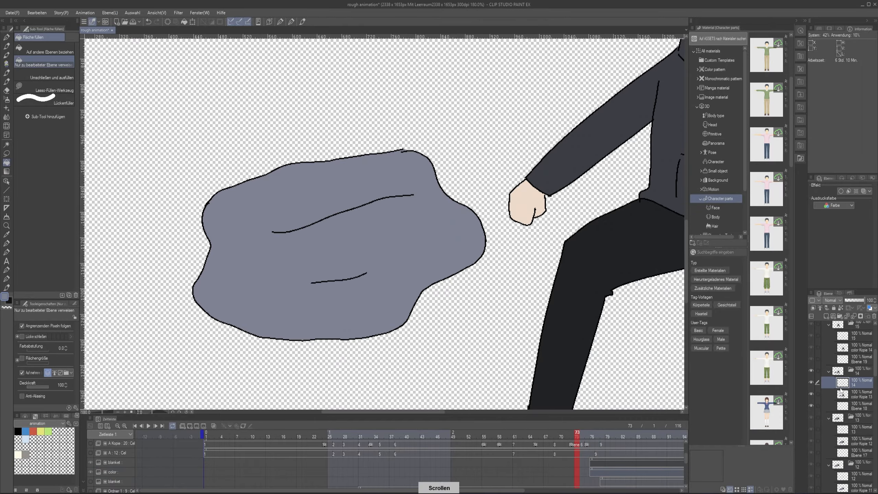
{"action": "scroll", "coordinate": [848, 387], "scroll_direction": "up", "scroll_amount": 3}
{"action": "left_click", "coordinate": [848, 386]}
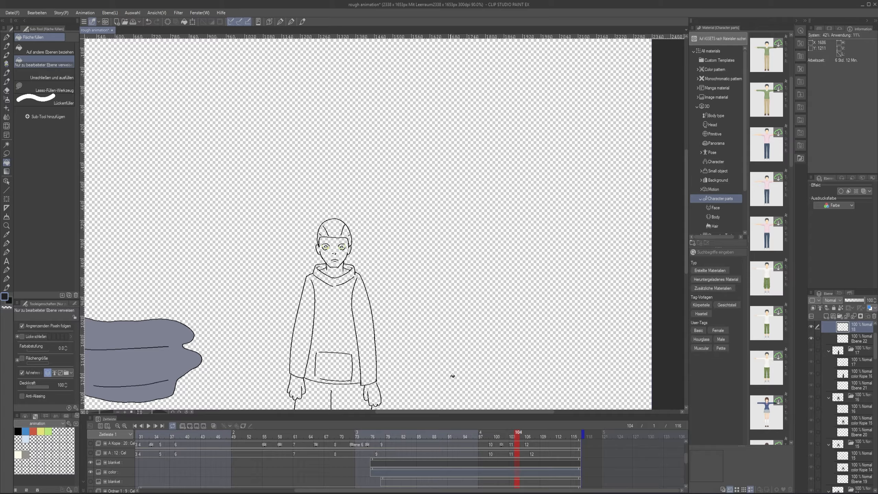
{"action": "key", "text": "ctrl+v"}
{"action": "left_click_drag", "start_coordinate": [844, 328], "coordinate": [846, 345]}
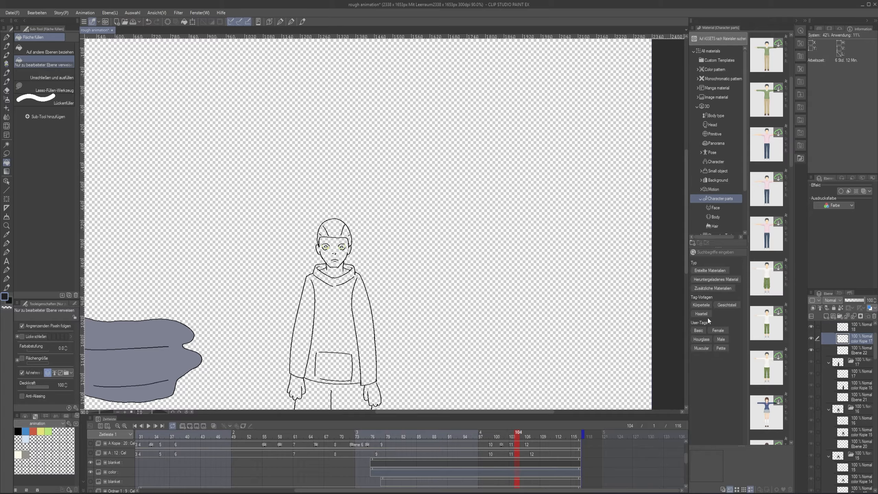
{"action": "left_click_drag", "start_coordinate": [311, 393], "coordinate": [318, 221]}
{"action": "scroll", "coordinate": [320, 220], "scroll_direction": "up", "scroll_amount": 4}
{"action": "left_click", "coordinate": [337, 303]}
{"action": "scroll", "coordinate": [319, 234], "scroll_direction": "up", "scroll_amount": 1}
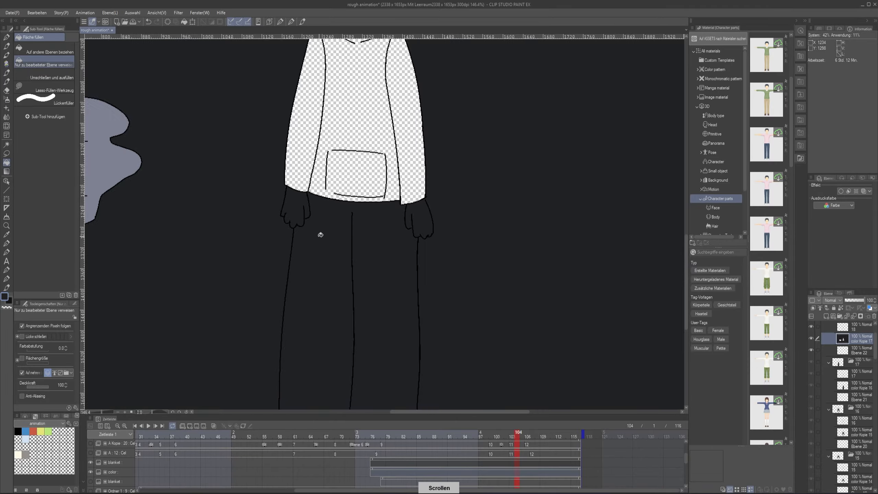
{"action": "key", "text": "ctrl+z"}
Close the outline gap beside the wrist with the pen and fill the trousers with the near-black trouser color
{"action": "scroll", "coordinate": [300, 225], "scroll_direction": "up", "scroll_amount": 6}
{"action": "scroll", "coordinate": [349, 236], "scroll_direction": "down", "scroll_amount": 1}
{"action": "scroll", "coordinate": [328, 190], "scroll_direction": "up", "scroll_amount": 9}
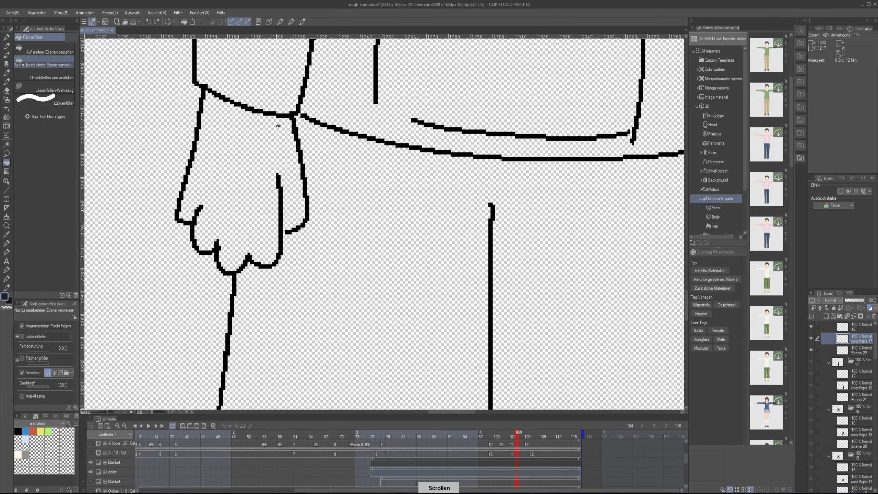
{"action": "key", "text": "p"}
{"action": "scroll", "coordinate": [284, 229], "scroll_direction": "down", "scroll_amount": 6}
{"action": "scroll", "coordinate": [425, 214], "scroll_direction": "up", "scroll_amount": 8}
{"action": "left_click", "coordinate": [410, 208]}
{"action": "key", "text": "g"}
{"action": "left_click", "coordinate": [336, 250]}
{"action": "scroll", "coordinate": [340, 277], "scroll_direction": "down", "scroll_amount": 7}
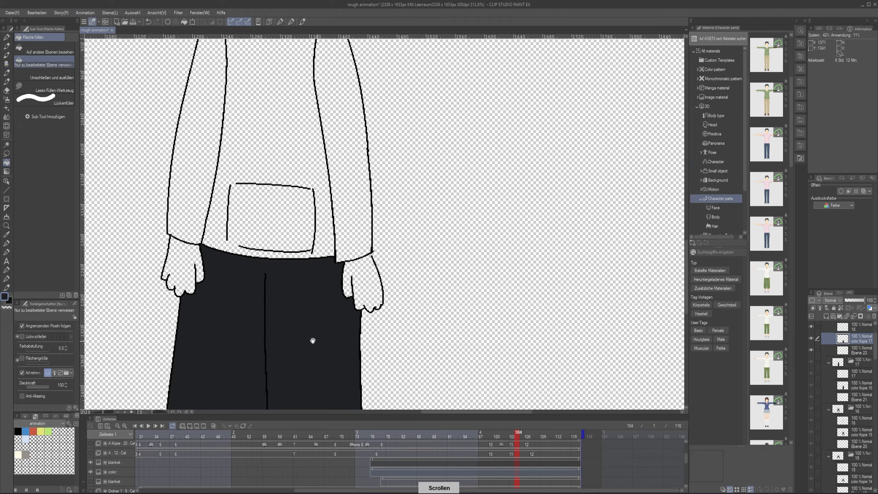
Sample the dark hoodie color from the previous cel and fill the hoodie on the frame 104 cel with it
{"action": "left_click_drag", "start_coordinate": [309, 340], "coordinate": [324, 251]}
{"action": "left_click_drag", "start_coordinate": [313, 97], "coordinate": [351, 268]}
{"action": "scroll", "coordinate": [351, 269], "scroll_direction": "up", "scroll_amount": 3}
{"action": "scroll", "coordinate": [351, 269], "scroll_direction": "up", "scroll_amount": 2}
{"action": "key", "text": "Left"}
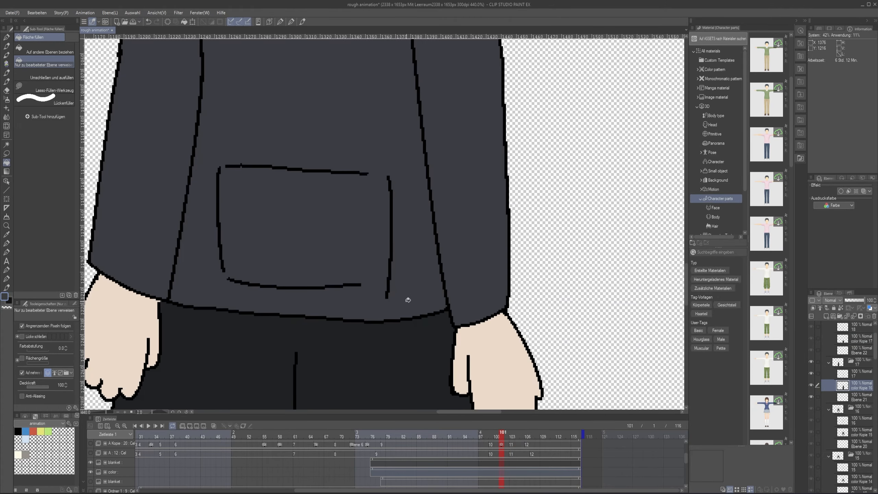
{"action": "left_click", "coordinate": [408, 297], "text": "alt"}
{"action": "key", "text": "Right"}
{"action": "left_click", "coordinate": [412, 294]}
{"action": "left_click_drag", "start_coordinate": [277, 232], "coordinate": [322, 442]}
{"action": "scroll", "coordinate": [321, 405], "scroll_direction": "down", "scroll_amount": 3}
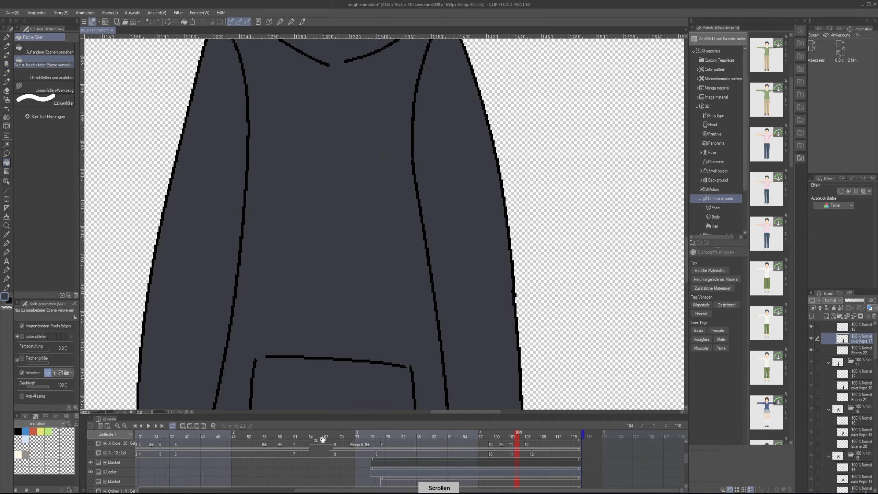
{"action": "left_click_drag", "start_coordinate": [312, 300], "coordinate": [303, 289]}
Sample the skin color from an earlier cel and return to the frame 104 cel
{"action": "key", "text": "Left"}
{"action": "key", "text": "Left"}
{"action": "key", "text": "Left"}
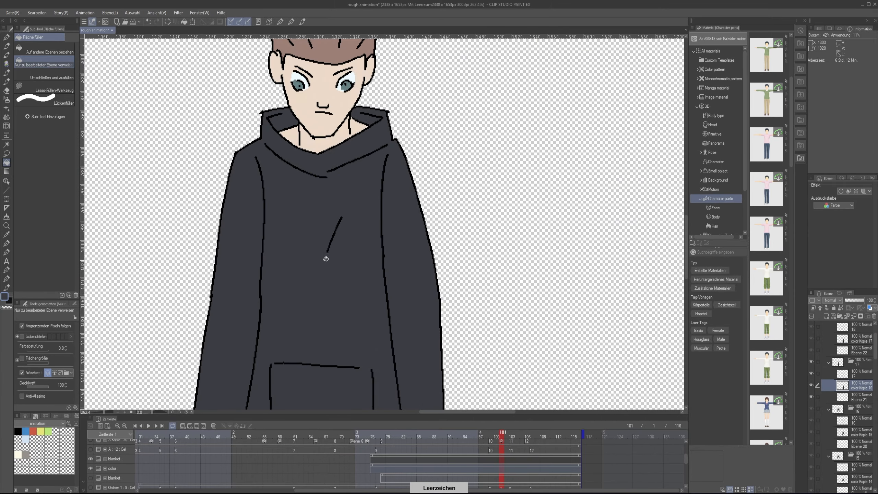
{"action": "left_click", "coordinate": [313, 141], "text": "alt"}
{"action": "key", "text": "Right"}
{"action": "key", "text": "Right"}
{"action": "key", "text": "Right"}
Close the outline gap at the wrist below the sleeve with the pen and fill that hand with the skin color
{"action": "left_click_drag", "start_coordinate": [429, 398], "coordinate": [403, 254]}
{"action": "scroll", "coordinate": [416, 294], "scroll_direction": "up", "scroll_amount": 3}
{"action": "left_click", "coordinate": [408, 321]}
{"action": "key", "text": "ctrl+z"}
{"action": "scroll", "coordinate": [417, 299], "scroll_direction": "up", "scroll_amount": 3}
{"action": "key", "text": "p"}
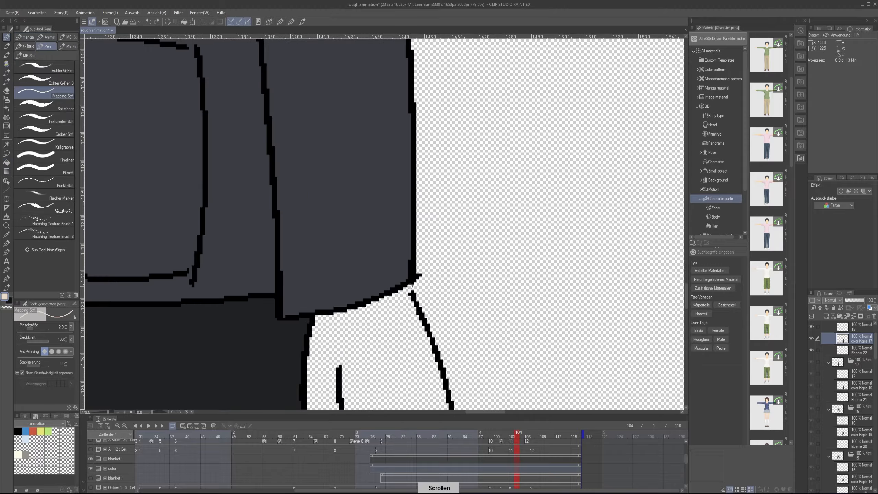
{"action": "key", "text": "g"}
{"action": "scroll", "coordinate": [398, 316], "scroll_direction": "down", "scroll_amount": 3}
{"action": "left_click", "coordinate": [392, 323]}
{"action": "scroll", "coordinate": [280, 338], "scroll_direction": "down", "scroll_amount": 5}
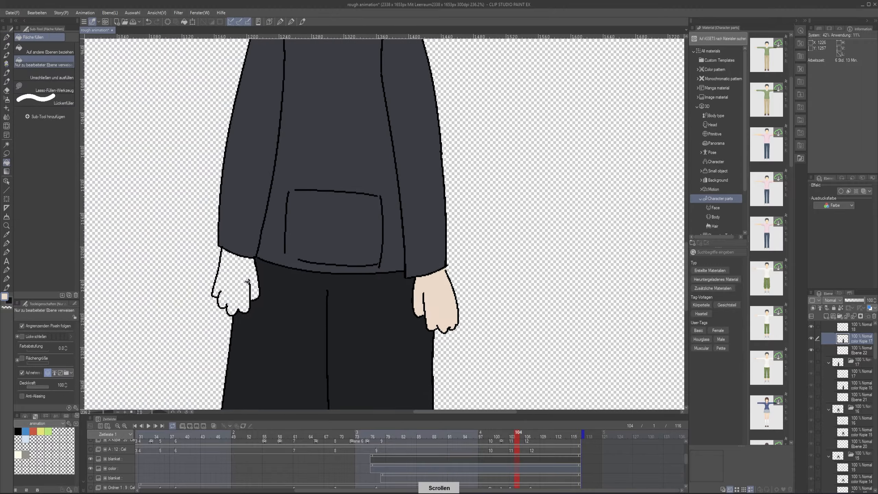
Fill the other hand, the neck, face and ears on the frame 104 cel with the skin color
{"action": "left_click", "coordinate": [251, 261]}
{"action": "left_click_drag", "start_coordinate": [251, 262], "coordinate": [322, 410]}
{"action": "scroll", "coordinate": [323, 409], "scroll_direction": "up", "scroll_amount": 3}
{"action": "scroll", "coordinate": [325, 397], "scroll_direction": "down", "scroll_amount": 5}
{"action": "left_click_drag", "start_coordinate": [340, 369], "coordinate": [233, 326]}
{"action": "left_click", "coordinate": [234, 327]}
{"action": "scroll", "coordinate": [234, 337], "scroll_direction": "up", "scroll_amount": 4}
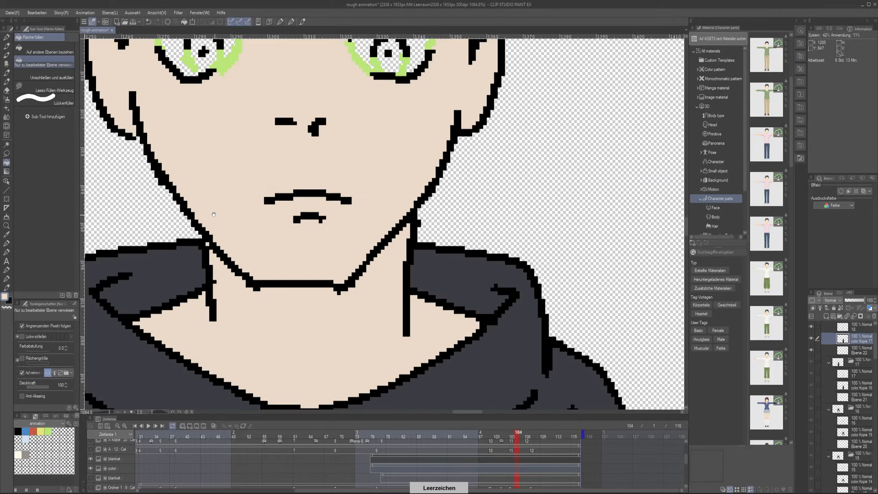
{"action": "scroll", "coordinate": [233, 337], "scroll_direction": "up", "scroll_amount": 2}
{"action": "left_click_drag", "start_coordinate": [276, 300], "coordinate": [272, 331]}
Sample the brown hair color from the first cel and fill the hair on the frame 104 cel with it
{"action": "key", "text": "Home"}
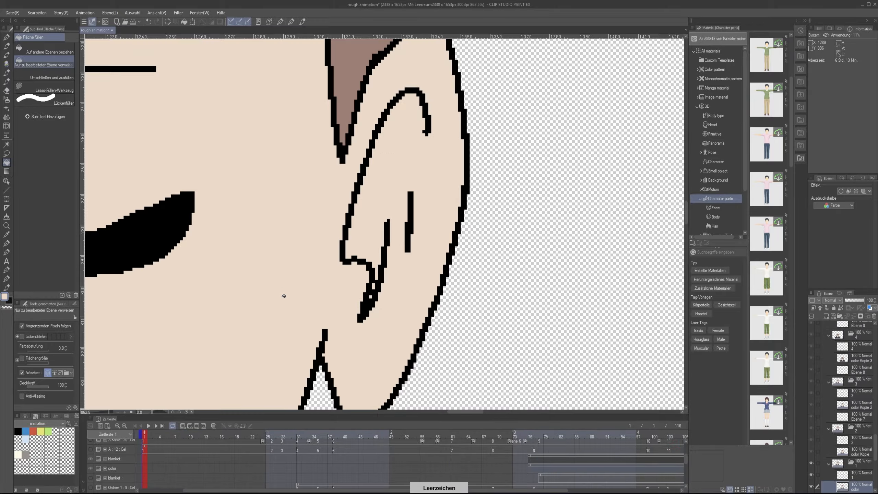
{"action": "scroll", "coordinate": [293, 299], "scroll_direction": "down", "scroll_amount": 4}
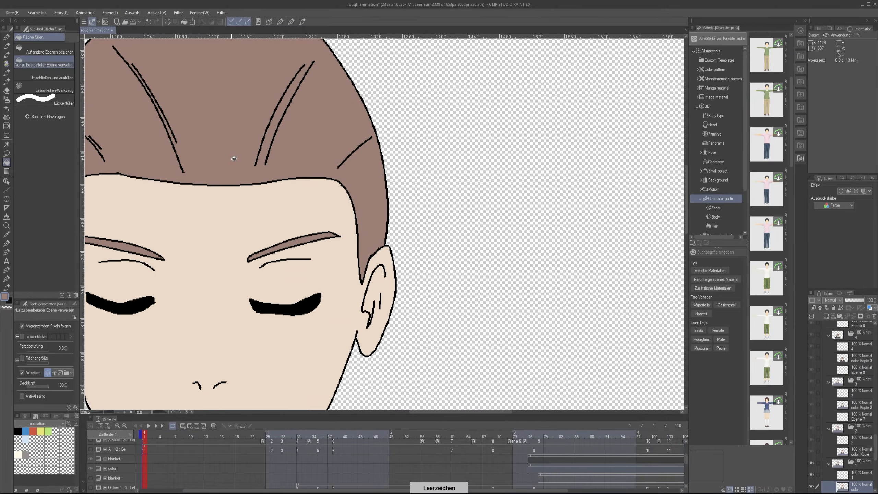
{"action": "key", "text": "End"}
{"action": "left_click", "coordinate": [357, 287]}
{"action": "scroll", "coordinate": [358, 287], "scroll_direction": "up", "scroll_amount": 5}
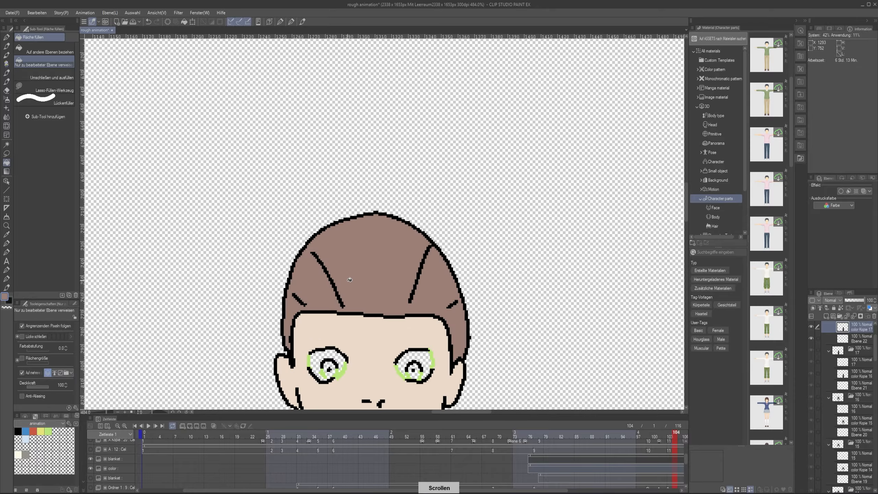
Color the whites and irises of both eyes on the frame 104 cel with the previous cel's eye colors, and save the file
{"action": "key", "text": "Left"}
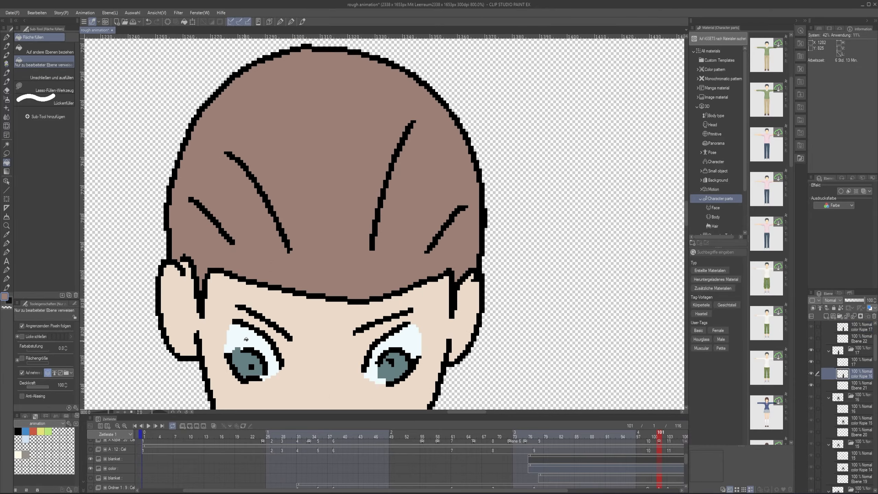
{"action": "left_click", "coordinate": [236, 334]}
{"action": "key", "text": "End"}
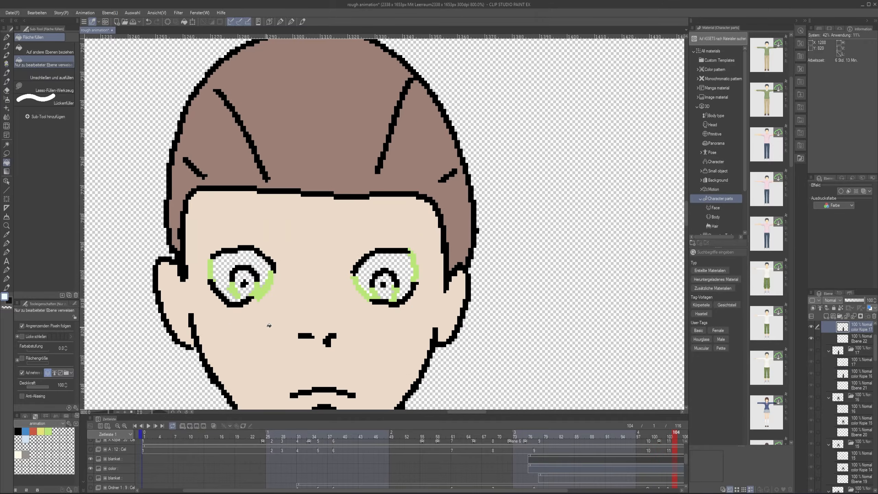
{"action": "left_click", "coordinate": [251, 257]}
{"action": "left_click", "coordinate": [387, 260]}
{"action": "left_click", "coordinate": [414, 268]}
{"action": "left_click", "coordinate": [361, 289]}
{"action": "scroll", "coordinate": [299, 298], "scroll_direction": "up", "scroll_amount": 4}
{"action": "left_click_drag", "start_coordinate": [298, 298], "coordinate": [401, 319]}
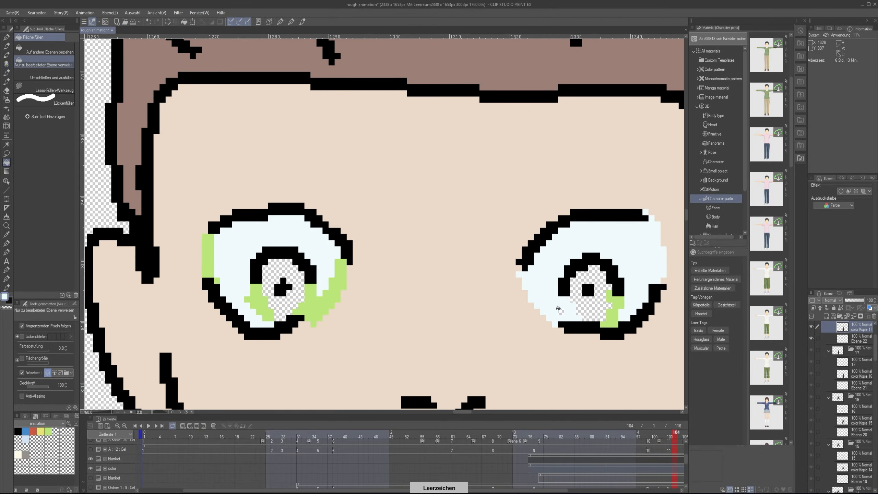
{"action": "key", "text": "ctrl+0"}
{"action": "key", "text": "ctrl+s"}
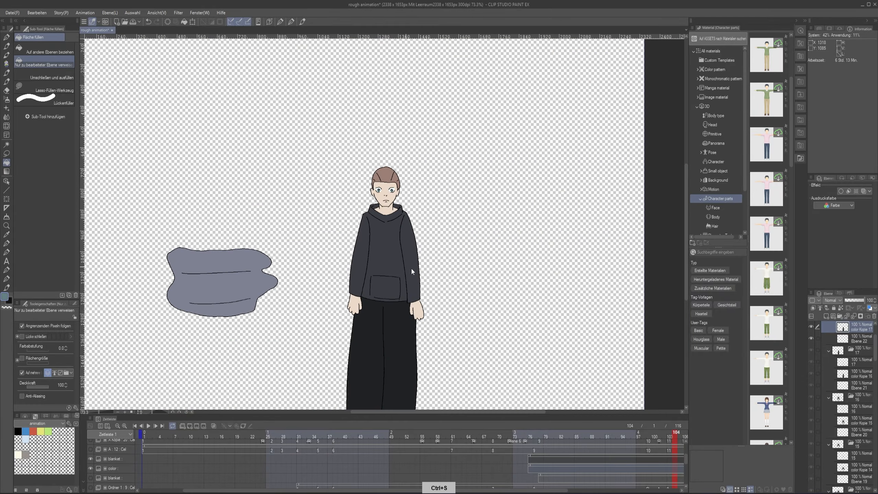
Show the bg background folder and raise its opacity to 100%
{"action": "scroll", "coordinate": [820, 424], "scroll_direction": "down", "scroll_amount": 15}
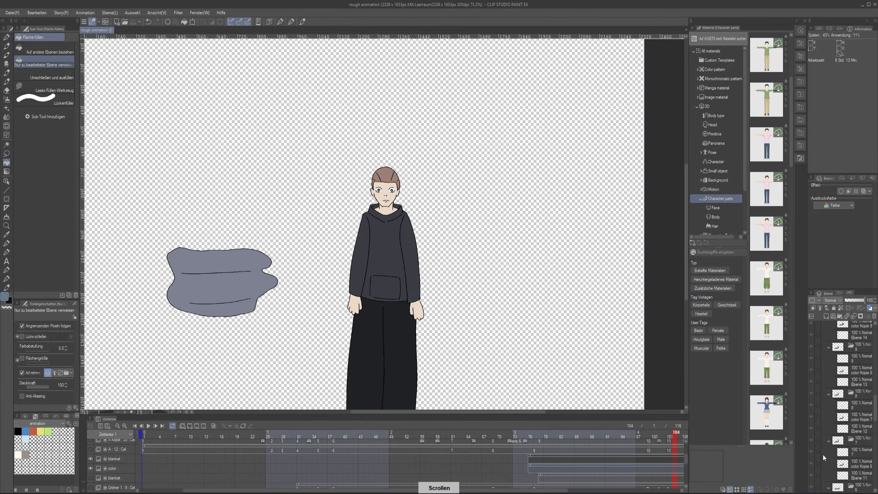
{"action": "scroll", "coordinate": [821, 454], "scroll_direction": "down", "scroll_amount": 5}
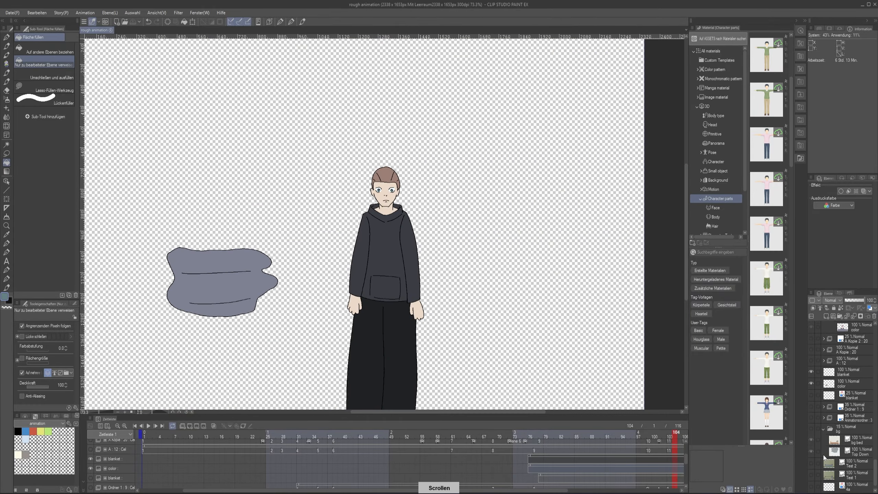
{"action": "left_click", "coordinate": [812, 427]}
{"action": "left_click", "coordinate": [841, 428]}
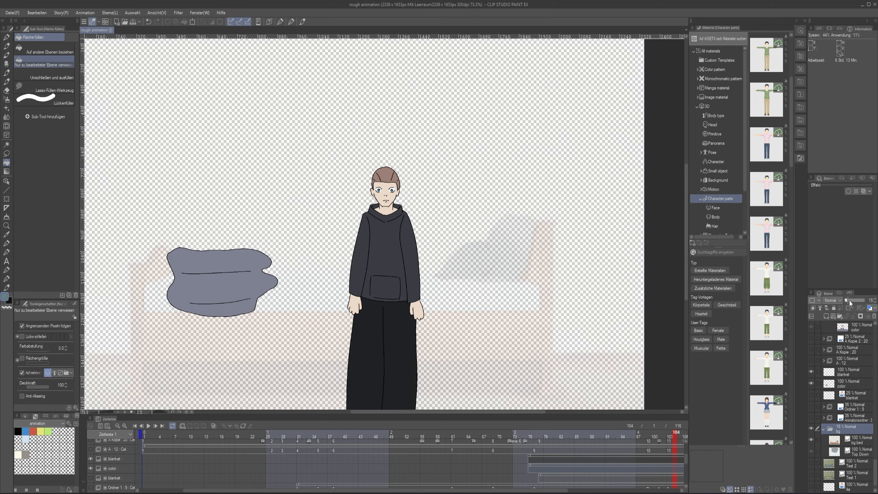
{"action": "left_click_drag", "start_coordinate": [850, 301], "coordinate": [866, 300]}
{"action": "scroll", "coordinate": [347, 290], "scroll_direction": "down", "scroll_amount": 5}
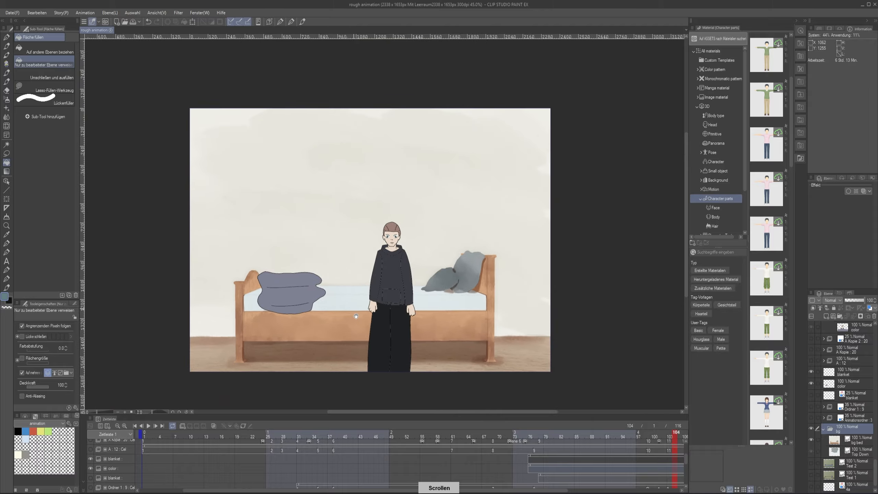
Play the animation from the first frame to check the colored cels against the background
{"action": "scroll", "coordinate": [346, 318], "scroll_direction": "up", "scroll_amount": 4}
{"action": "scroll", "coordinate": [267, 332], "scroll_direction": "down", "scroll_amount": 1}
{"action": "left_click_drag", "start_coordinate": [288, 320], "coordinate": [235, 340]}
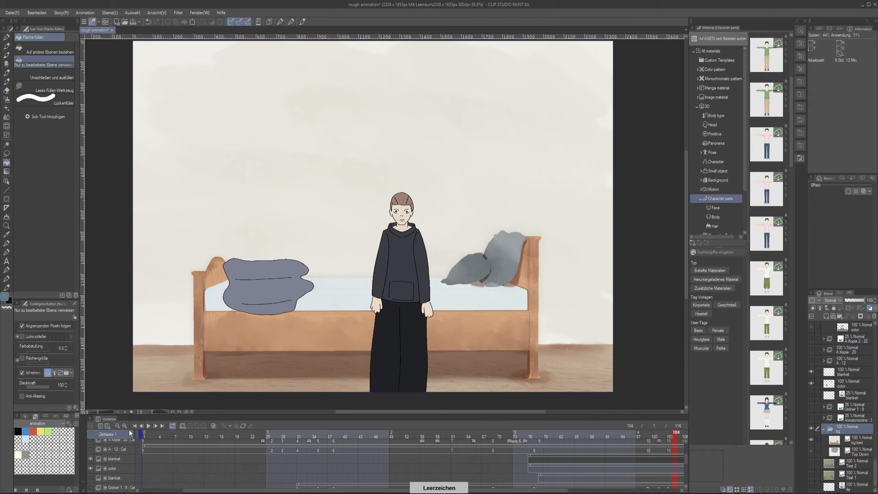
{"action": "left_click", "coordinate": [148, 426]}
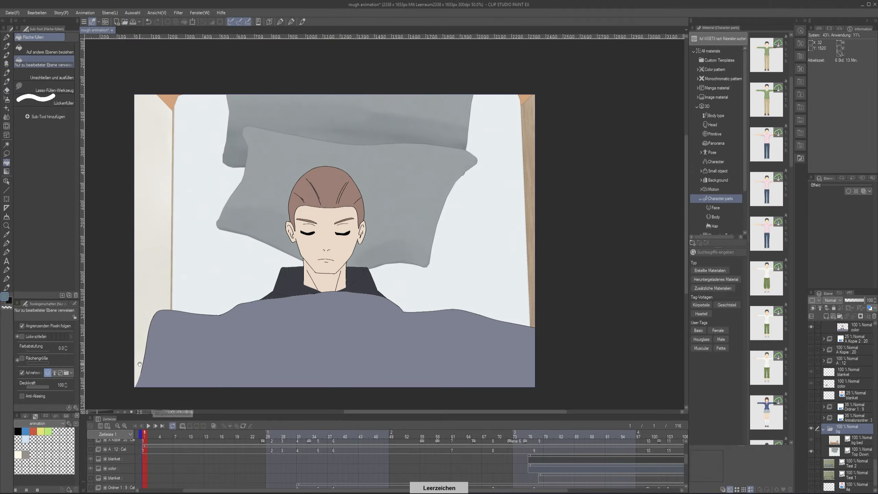
{"action": "left_click", "coordinate": [148, 425]}
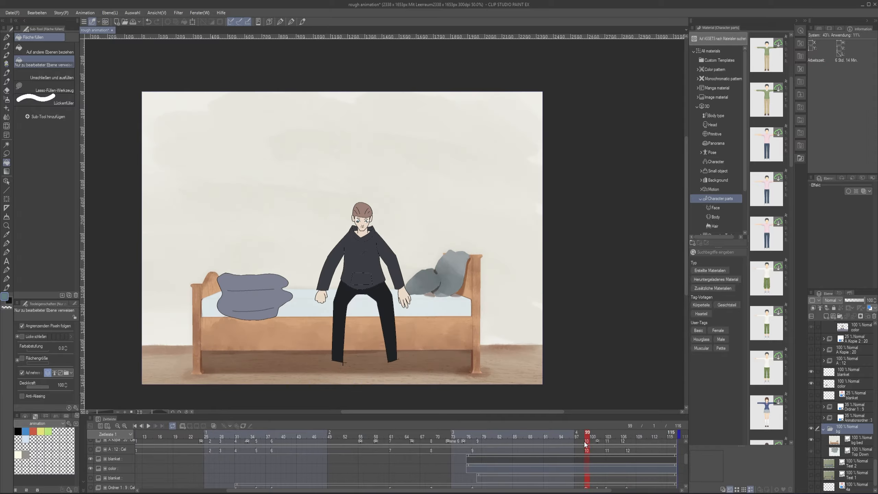
Paint the missing parts of the right-hand iris on the frame 97 cel's color layer with the Mapping pen in the iris color
{"action": "scroll", "coordinate": [356, 240], "scroll_direction": "up", "scroll_amount": 6}
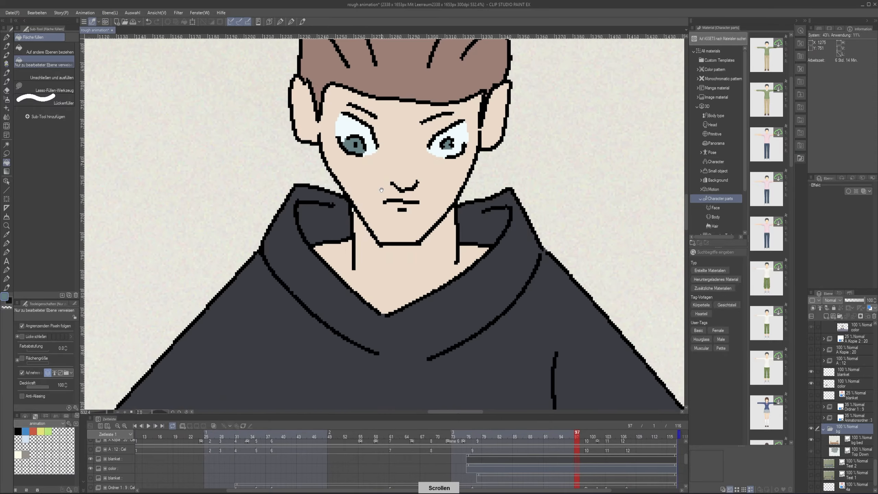
{"action": "left_click_drag", "start_coordinate": [349, 144], "coordinate": [334, 230]}
{"action": "scroll", "coordinate": [335, 230], "scroll_direction": "up", "scroll_amount": 2}
{"action": "left_click_drag", "start_coordinate": [360, 259], "coordinate": [321, 265]}
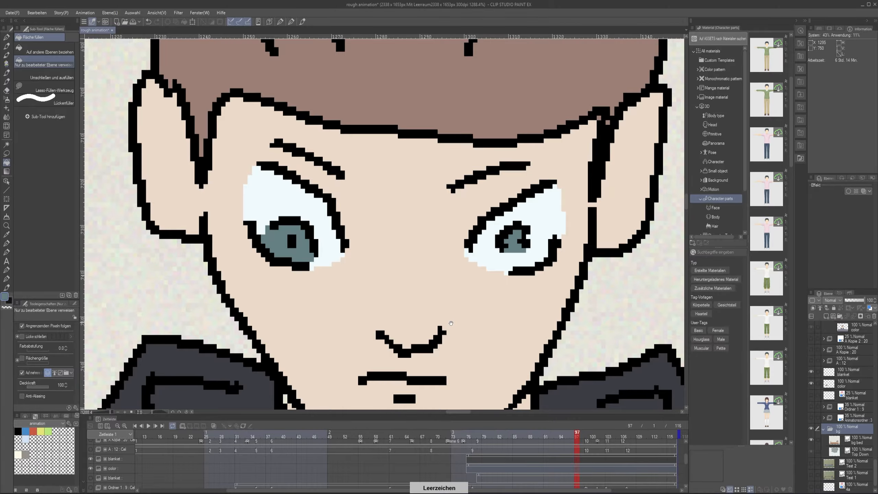
{"action": "scroll", "coordinate": [451, 323], "scroll_direction": "down", "scroll_amount": 4}
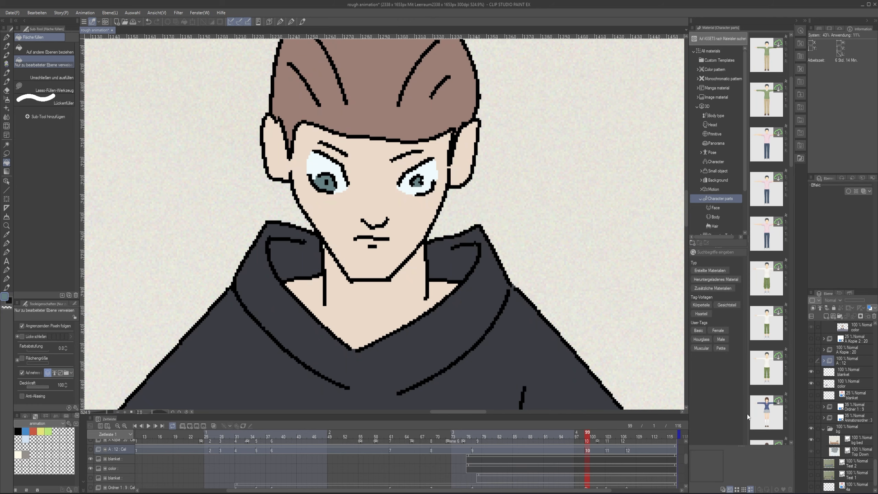
{"action": "scroll", "coordinate": [837, 352], "scroll_direction": "up", "scroll_amount": 5}
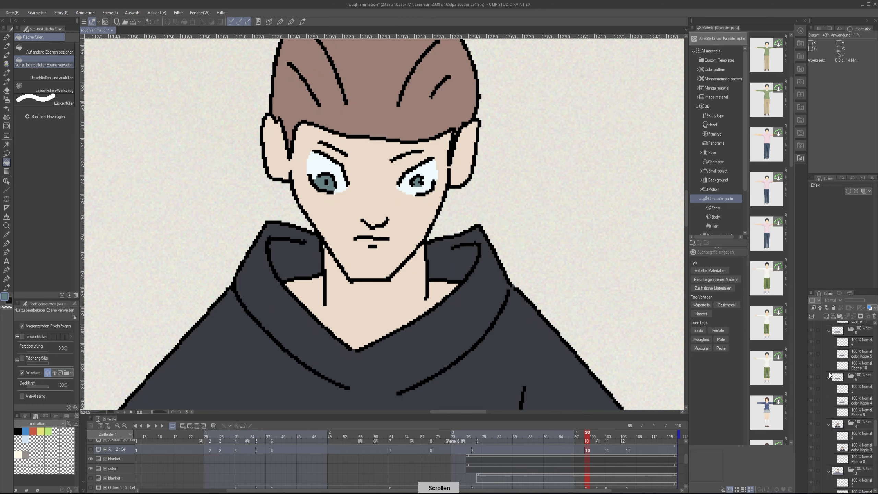
{"action": "scroll", "coordinate": [830, 415], "scroll_direction": "up", "scroll_amount": 7}
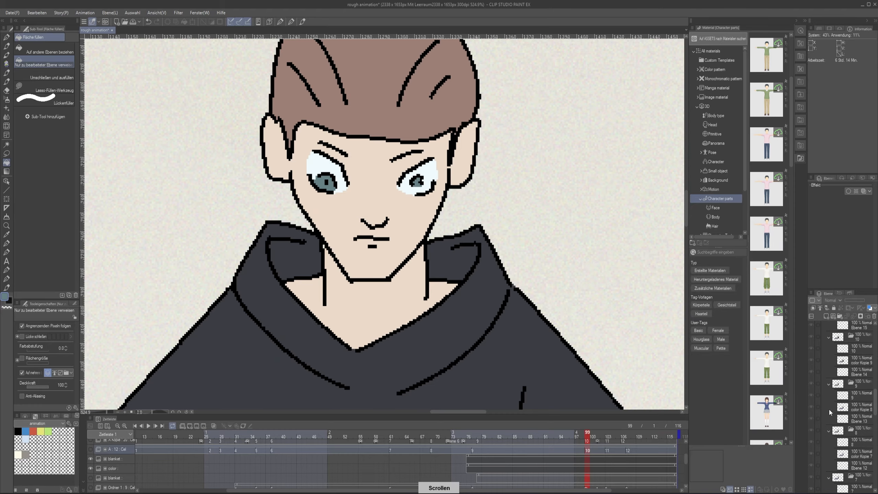
{"action": "left_click", "coordinate": [846, 407]}
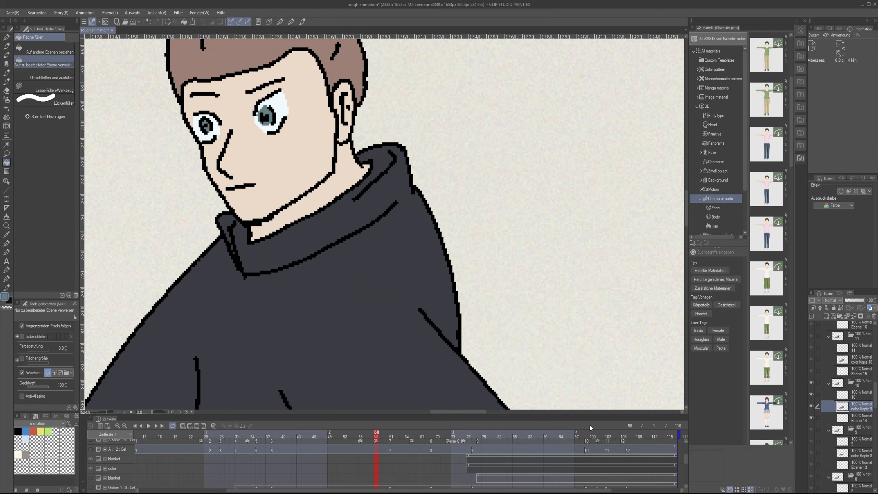
{"action": "key", "text": "ctrl+period"}
{"action": "key", "text": "ctrl+period"}
{"action": "key", "text": "Right"}
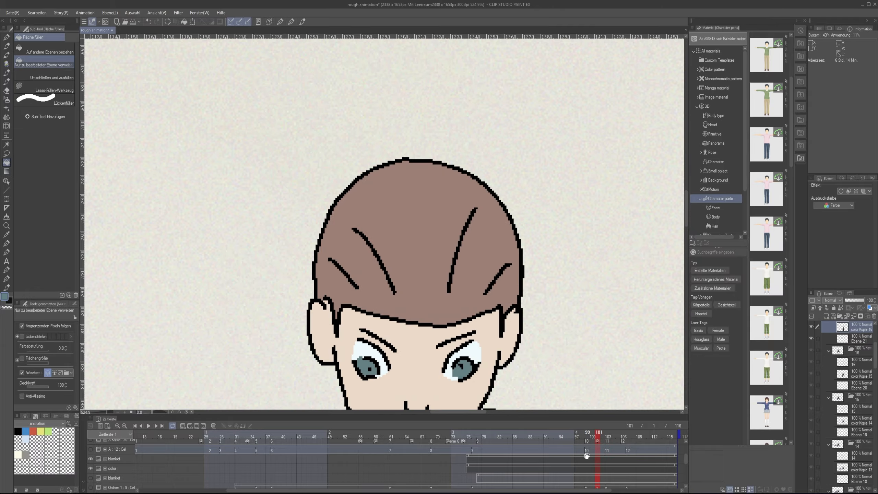
{"action": "key", "text": "Left"}
{"action": "key", "text": "p"}
{"action": "scroll", "coordinate": [420, 182], "scroll_direction": "up", "scroll_amount": 8}
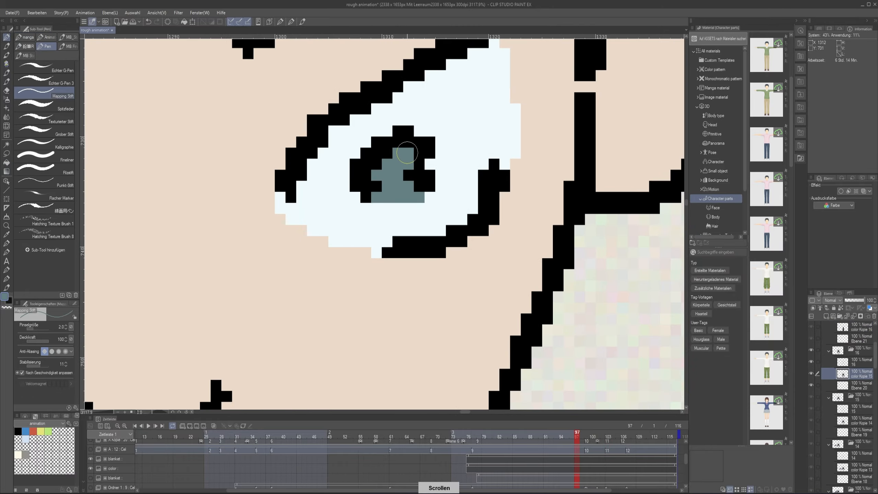
{"action": "mouse_move", "coordinate": [419, 149]}
{"action": "left_mouse_down"}
{"action": "mouse_move", "coordinate": [431, 179]}
{"action": "mouse_move", "coordinate": [418, 207]}
{"action": "mouse_move", "coordinate": [369, 203]}
{"action": "mouse_move", "coordinate": [386, 141]}
{"action": "left_mouse_up"}
{"action": "scroll", "coordinate": [385, 142], "scroll_direction": "down", "scroll_amount": 9}
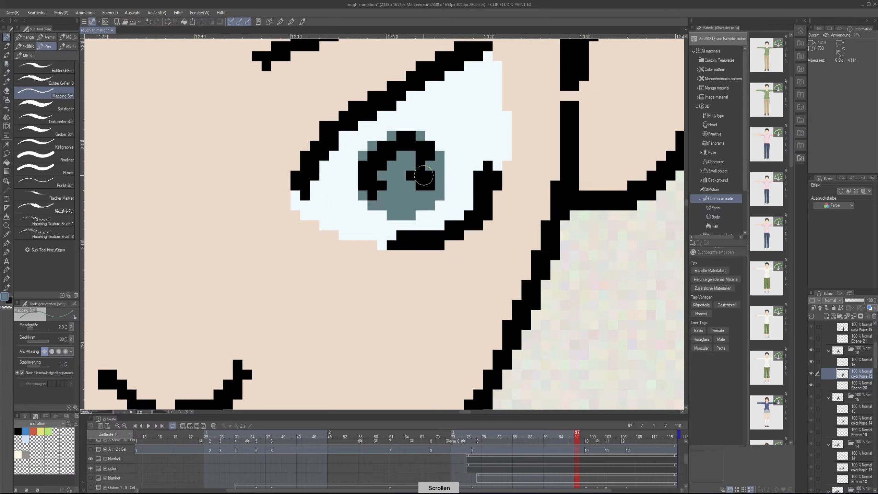
{"action": "scroll", "coordinate": [299, 268], "scroll_direction": "down", "scroll_amount": 8}
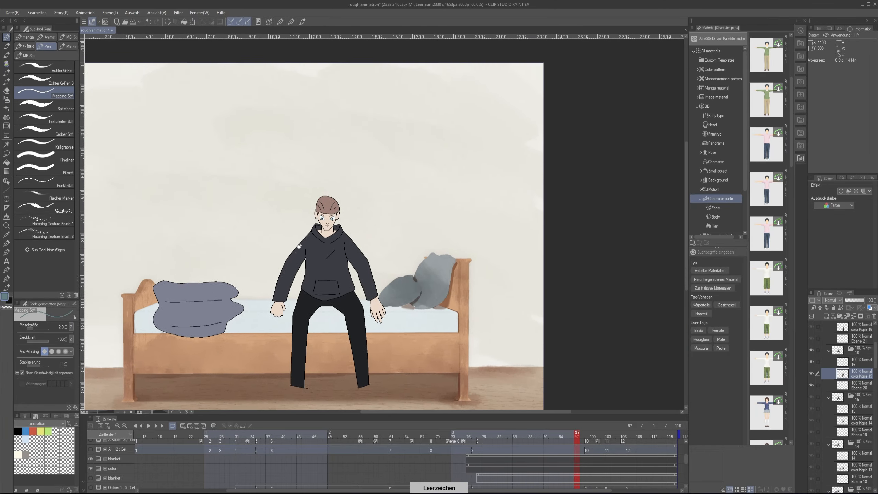
Save the file and return the timeline to the first frame
{"action": "scroll", "coordinate": [338, 206], "scroll_direction": "up", "scroll_amount": 5}
{"action": "scroll", "coordinate": [345, 206], "scroll_direction": "up", "scroll_amount": 10}
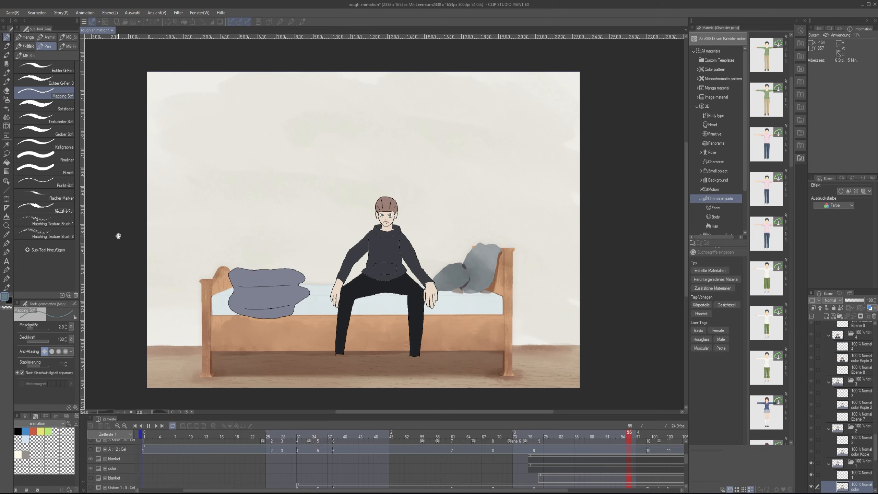
{"action": "key", "text": "ctrl+s"}
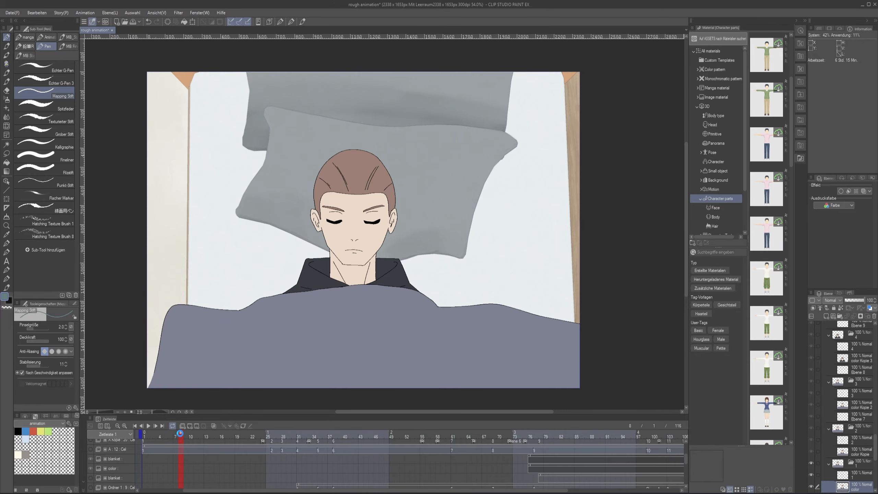
{"action": "left_click_drag", "start_coordinate": [181, 438], "coordinate": [144, 436]}
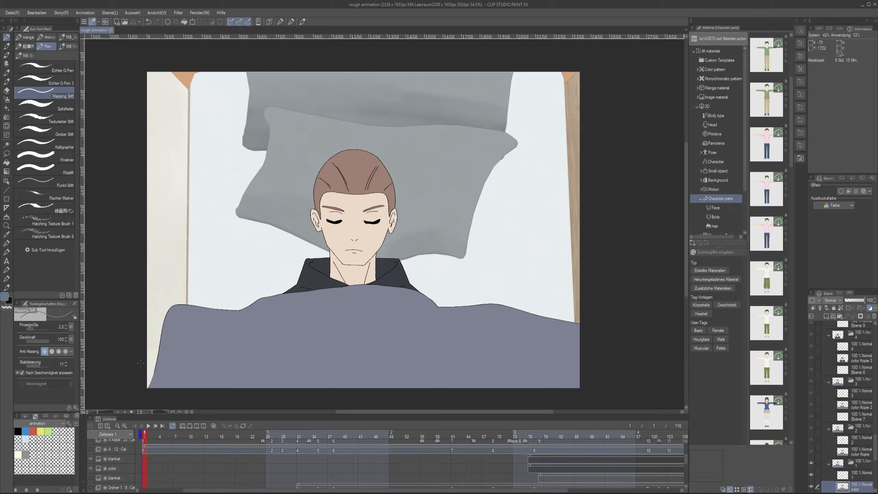
Export the whole animation as a PNG image sequence at 24 frames per second
{"action": "left_click", "coordinate": [12, 13]}
{"action": "mouse_move", "coordinate": [39, 105]}
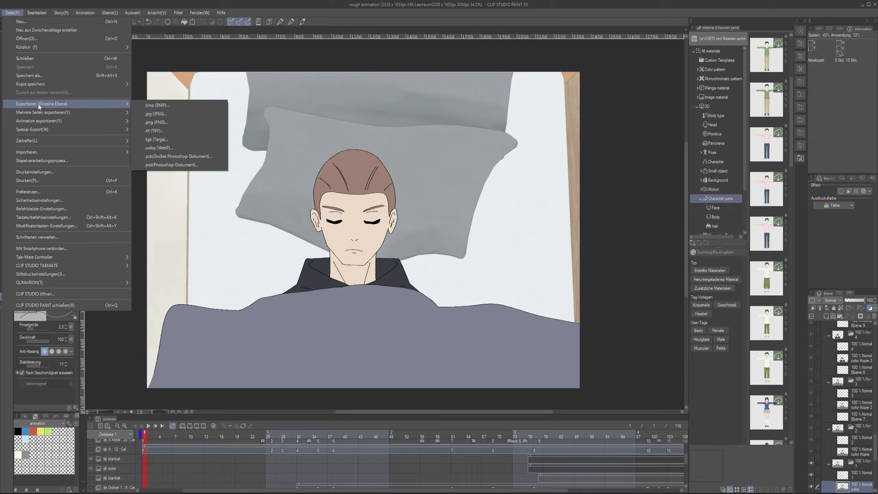
{"action": "mouse_move", "coordinate": [127, 122]}
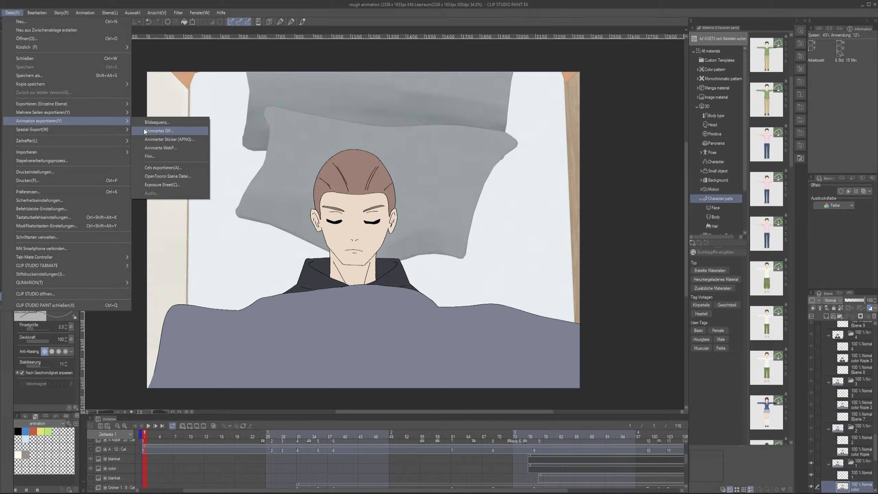
{"action": "left_click", "coordinate": [177, 122]}
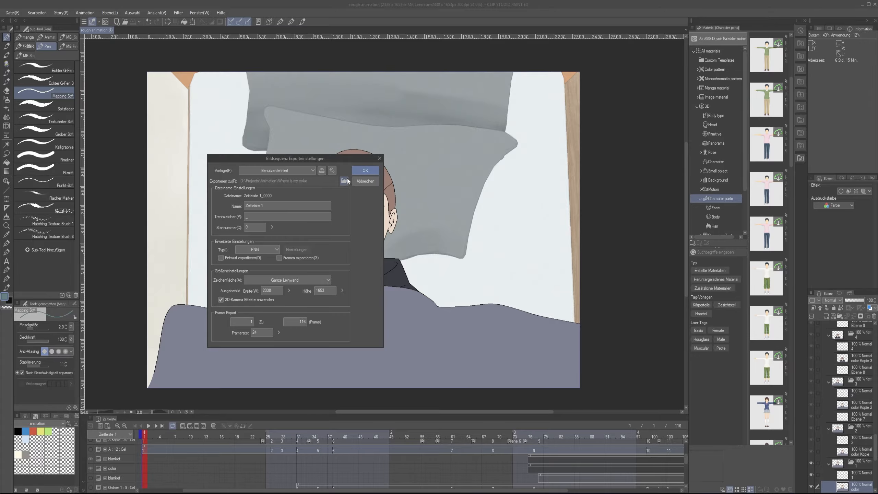
{"action": "left_click", "coordinate": [365, 170]}
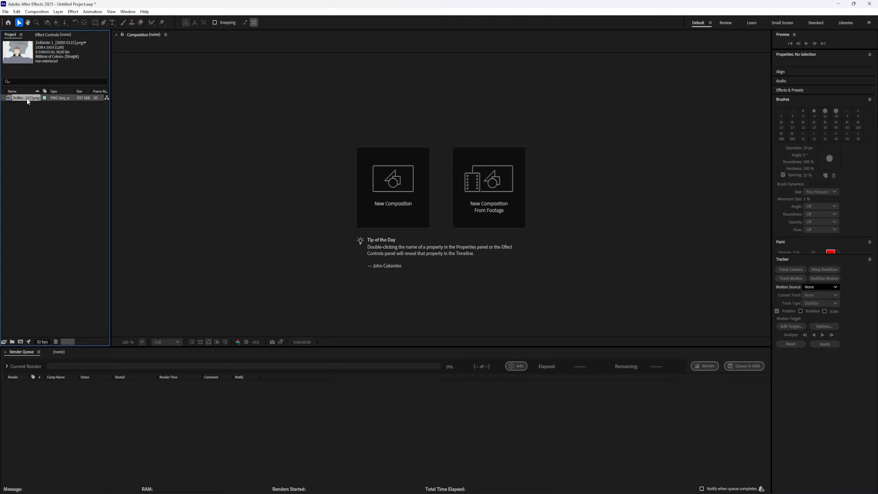
In After Effects, interpret the imported PNG sequence footage at a frame rate of 24 frames per second
{"action": "right_click", "coordinate": [28, 98]}
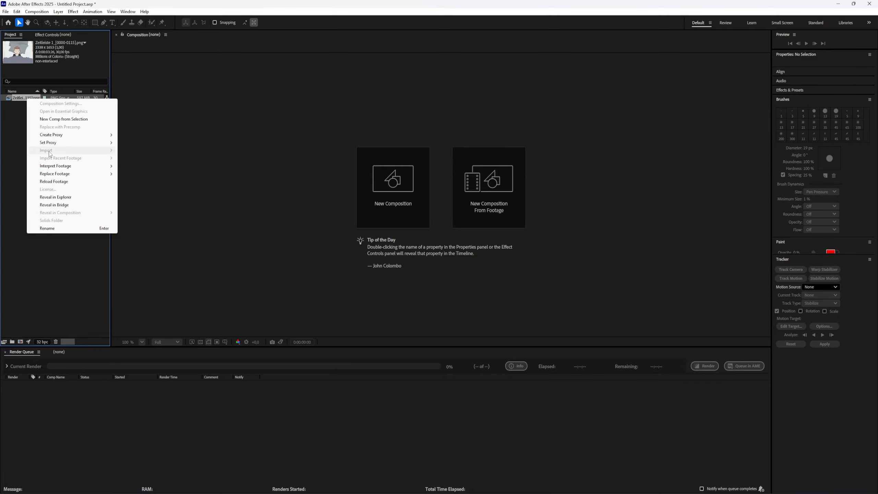
{"action": "mouse_move", "coordinate": [67, 168]}
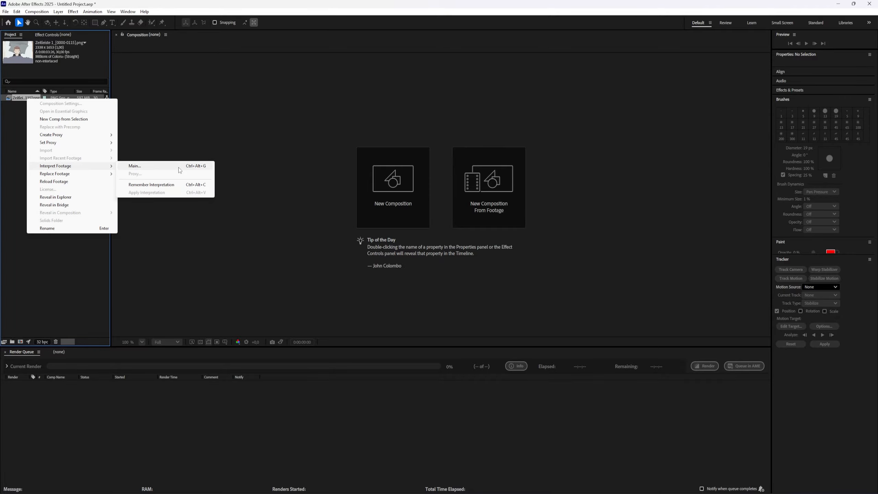
{"action": "left_click", "coordinate": [137, 166]}
{"action": "type", "text": "24"}
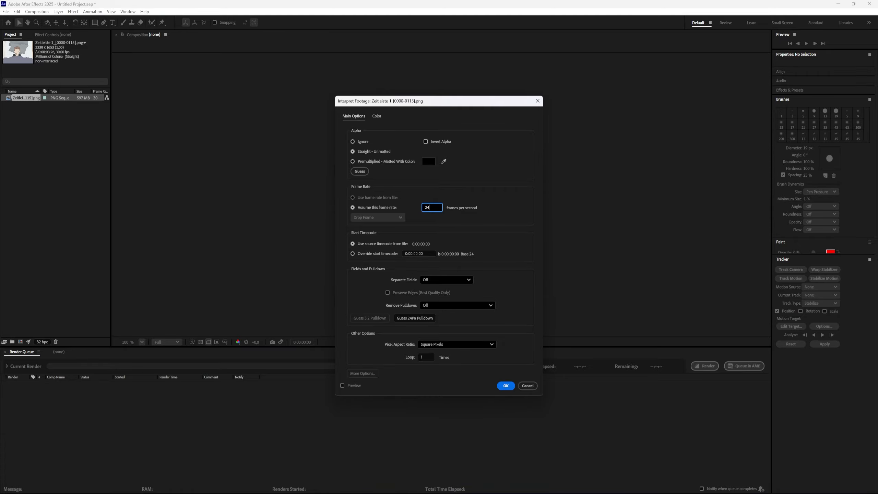
{"action": "key", "text": "Return"}
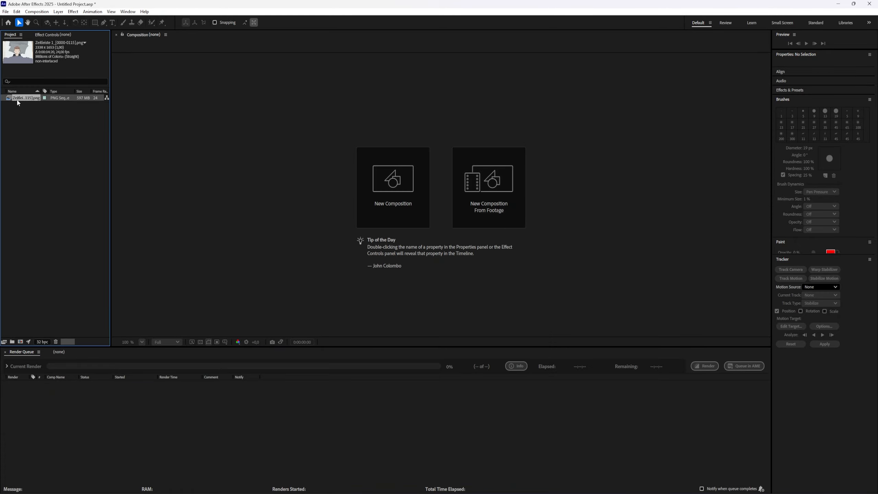
Create a composition from the PNG sequence and scrub through the timeline to 0:00:01:10
{"action": "left_click", "coordinate": [414, 198]}
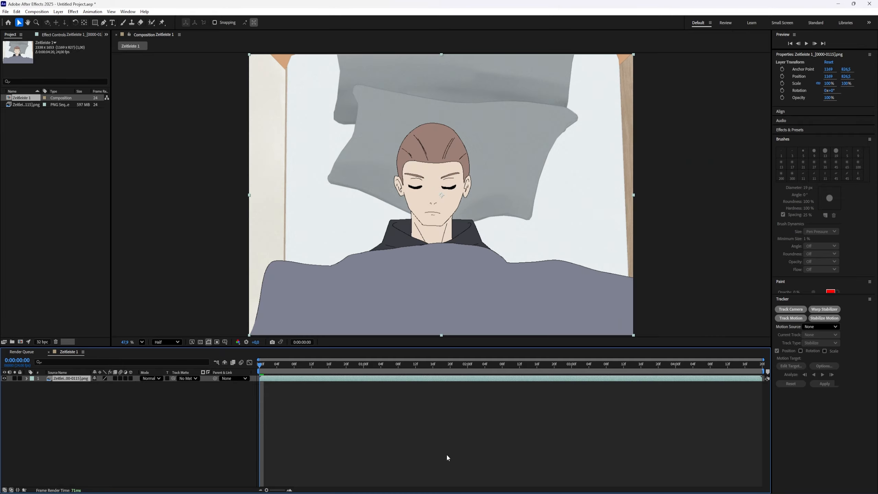
{"action": "left_click", "coordinate": [447, 457]}
{"action": "left_click_drag", "start_coordinate": [265, 370], "coordinate": [406, 361]}
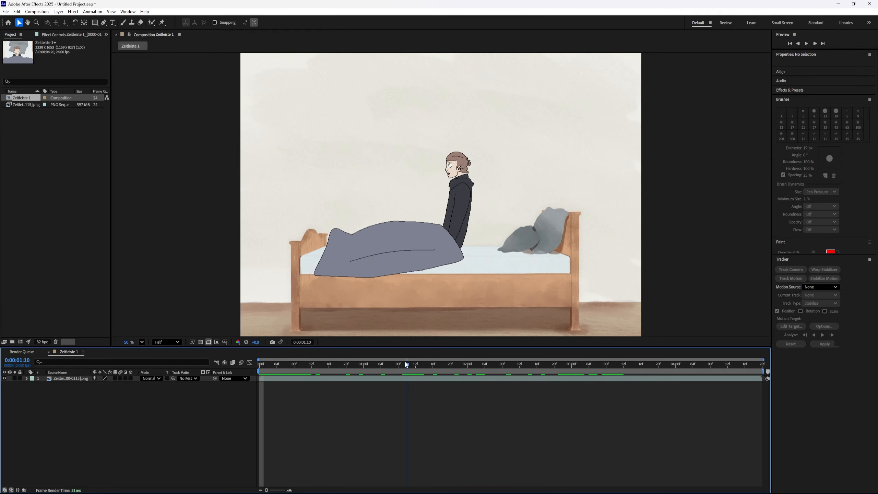
Apply the F's SelectColor effect to the sequence layer, with the skin and eye-white colors as the enabled targets 0 and 1
{"action": "left_click", "coordinate": [64, 378]}
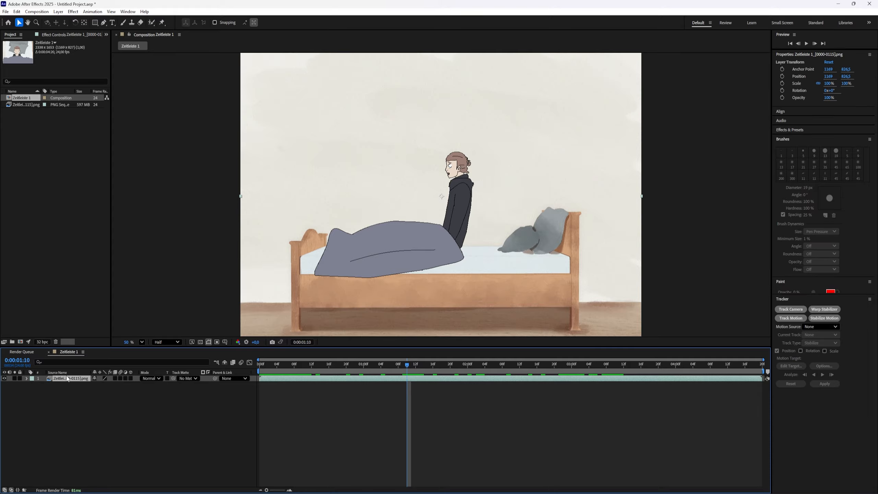
{"action": "key", "text": "ctrl+space"}
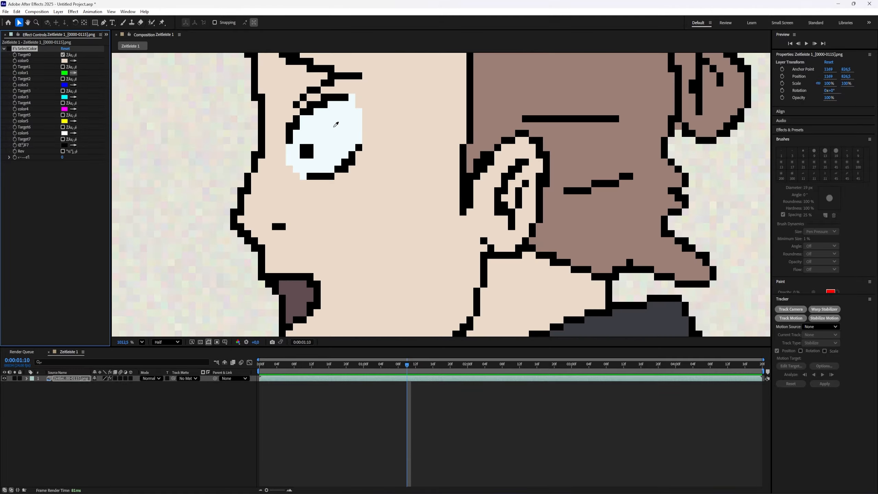
{"action": "left_click", "coordinate": [63, 67]}
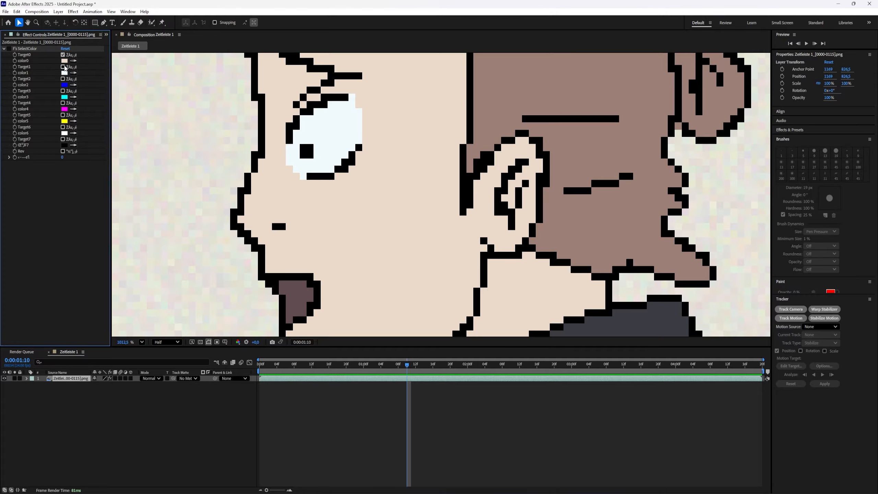
Sample the dark mouth color as color2 and the brown hair color as color3, and enable both targets
{"action": "left_click", "coordinate": [74, 84]}
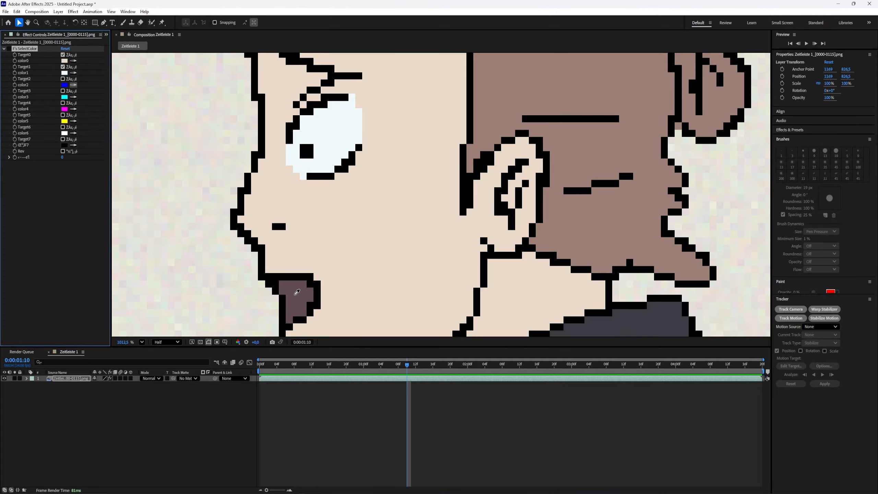
{"action": "left_click", "coordinate": [295, 295]}
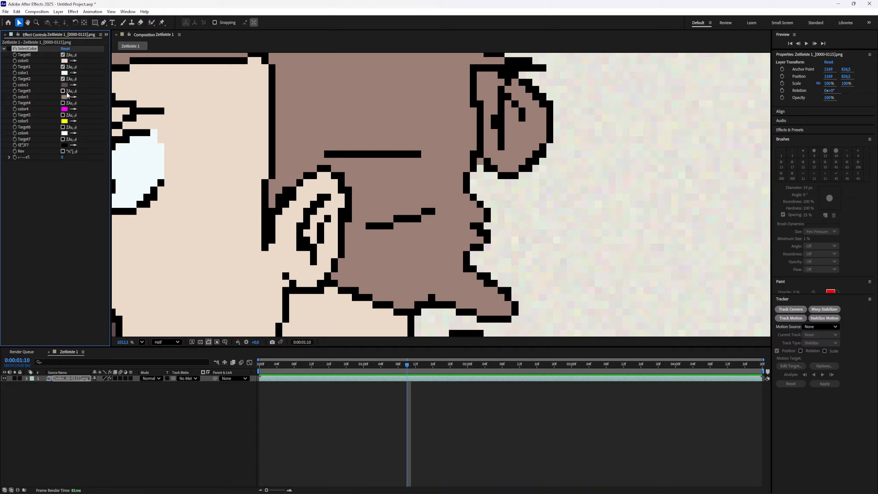
{"action": "left_click", "coordinate": [62, 91]}
Sample the dark gray hoodie color as color4 and enable Target4
{"action": "scroll", "coordinate": [253, 205], "scroll_direction": "down", "scroll_amount": 1}
{"action": "left_click_drag", "start_coordinate": [253, 205], "coordinate": [288, 72]}
{"action": "left_click", "coordinate": [74, 109]}
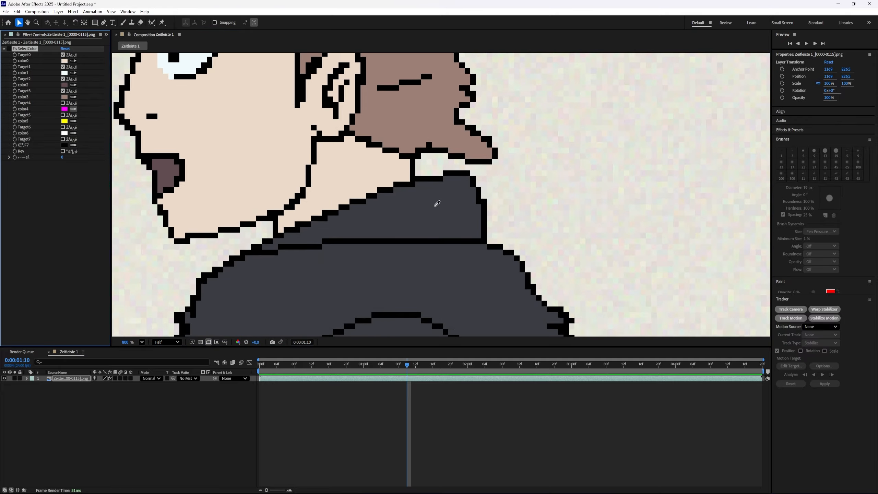
{"action": "left_click", "coordinate": [419, 192]}
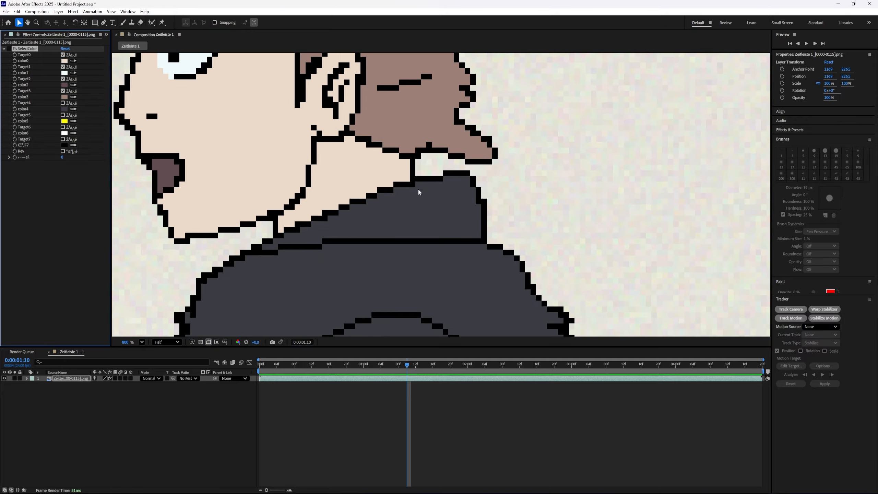
{"action": "left_click", "coordinate": [62, 103]}
Enable Target5 and sample the blue-gray blanket color as color5
{"action": "scroll", "coordinate": [356, 206], "scroll_direction": "down", "scroll_amount": 1}
{"action": "left_click_drag", "start_coordinate": [356, 206], "coordinate": [382, 2]}
{"action": "scroll", "coordinate": [328, 202], "scroll_direction": "down", "scroll_amount": 5}
{"action": "left_click_drag", "start_coordinate": [329, 200], "coordinate": [408, 4]}
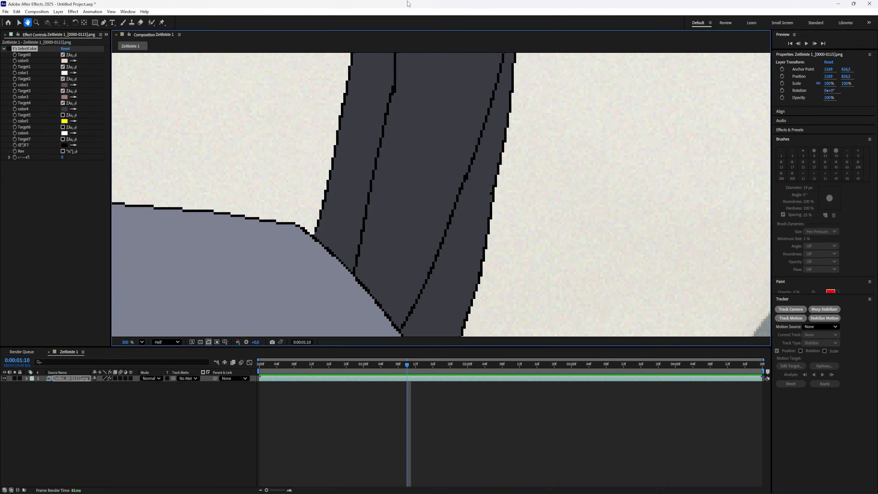
{"action": "scroll", "coordinate": [328, 177], "scroll_direction": "down", "scroll_amount": 3}
{"action": "left_click_drag", "start_coordinate": [339, 227], "coordinate": [332, 266]}
{"action": "left_click", "coordinate": [62, 114]}
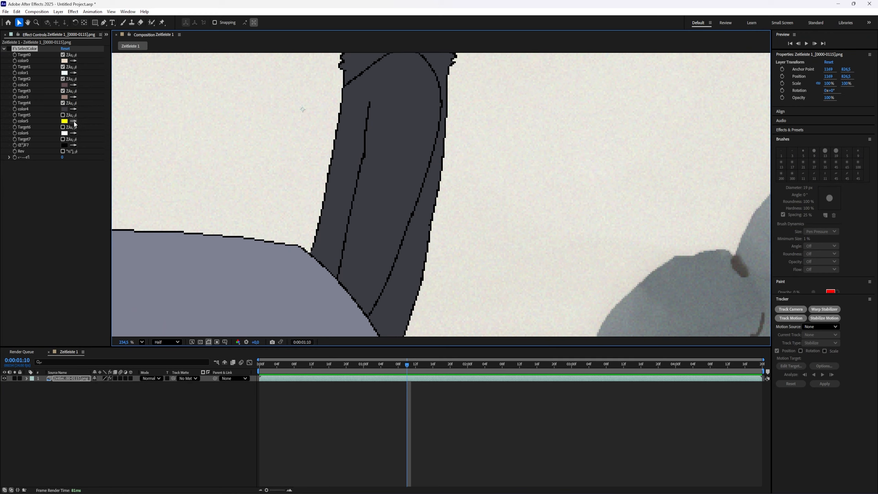
{"action": "left_click", "coordinate": [73, 121]}
{"action": "left_click", "coordinate": [223, 325]}
Go to 0:00:02:18 and sample the black trousers color as color6
{"action": "left_click_drag", "start_coordinate": [436, 368], "coordinate": [545, 371]}
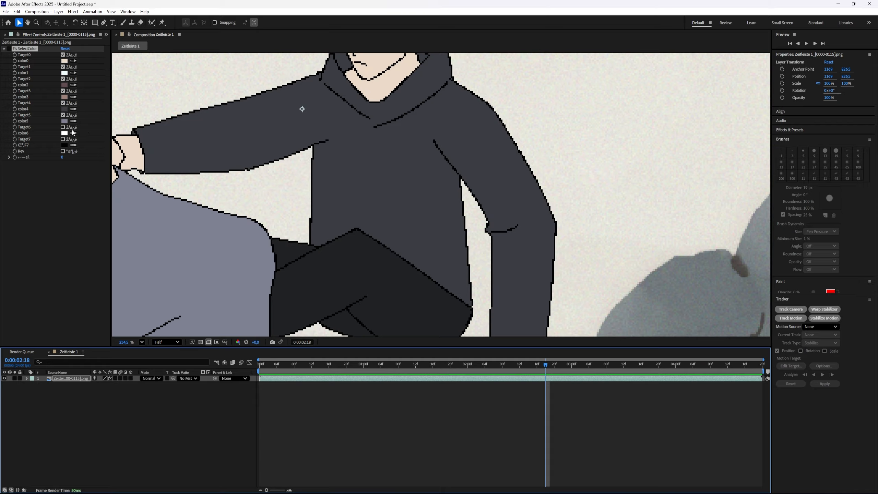
{"action": "left_click", "coordinate": [73, 133]}
{"action": "left_click", "coordinate": [416, 307]}
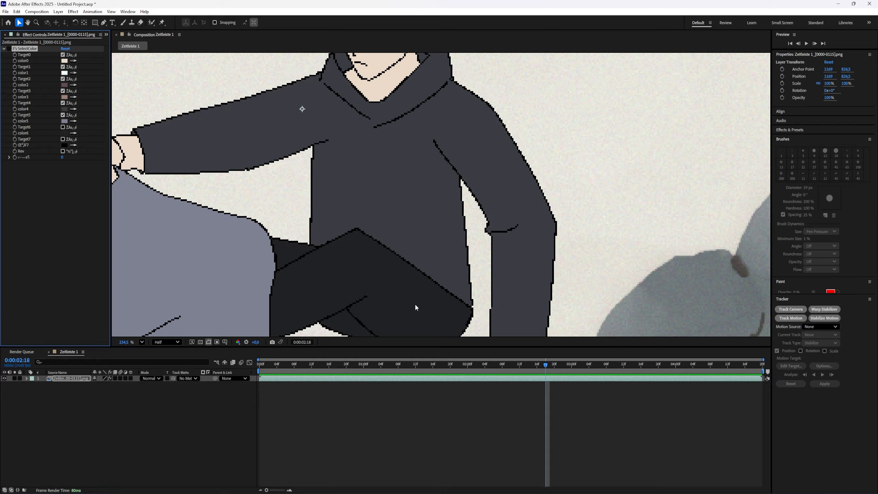
{"action": "scroll", "coordinate": [422, 207], "scroll_direction": "down", "scroll_amount": 3}
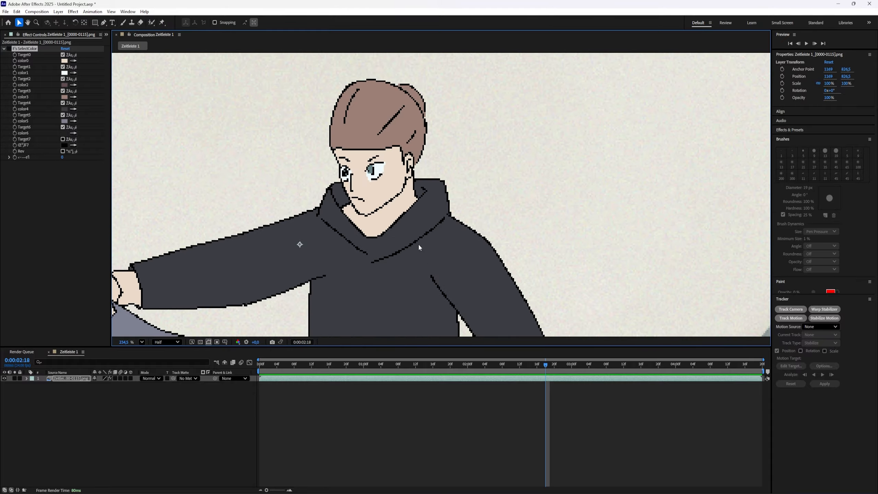
Sample the gray-green iris color as the last target color and enable Target7
{"action": "scroll", "coordinate": [364, 182], "scroll_direction": "up", "scroll_amount": 6}
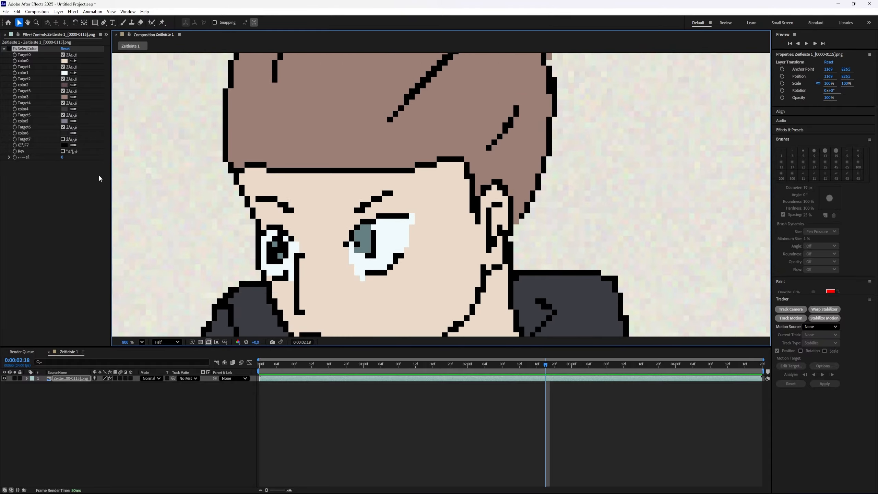
{"action": "left_click", "coordinate": [74, 145]}
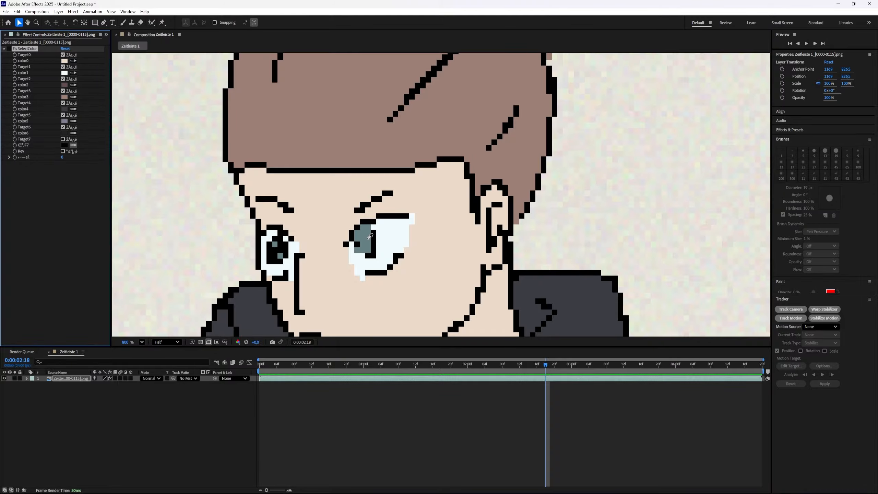
{"action": "left_click", "coordinate": [378, 239]}
{"action": "left_click", "coordinate": [62, 139]}
{"action": "scroll", "coordinate": [374, 107], "scroll_direction": "down", "scroll_amount": 8}
{"action": "scroll", "coordinate": [375, 106], "scroll_direction": "down", "scroll_amount": 1}
{"action": "left_click_drag", "start_coordinate": [374, 107], "coordinate": [371, 175]}
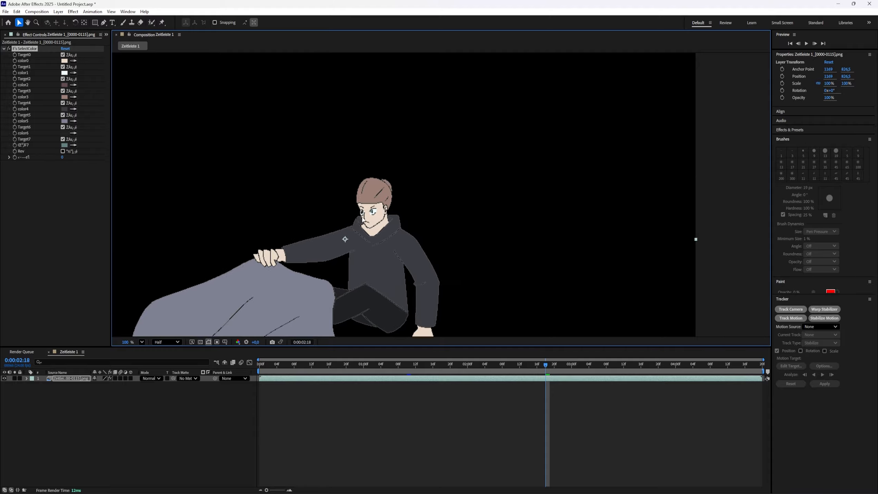
Duplicate the soloed PNG sequence layer and paste the SelectColor effect targeting only black onto the copy
{"action": "scroll", "coordinate": [363, 239], "scroll_direction": "up", "scroll_amount": 4}
{"action": "left_click", "coordinate": [15, 378]}
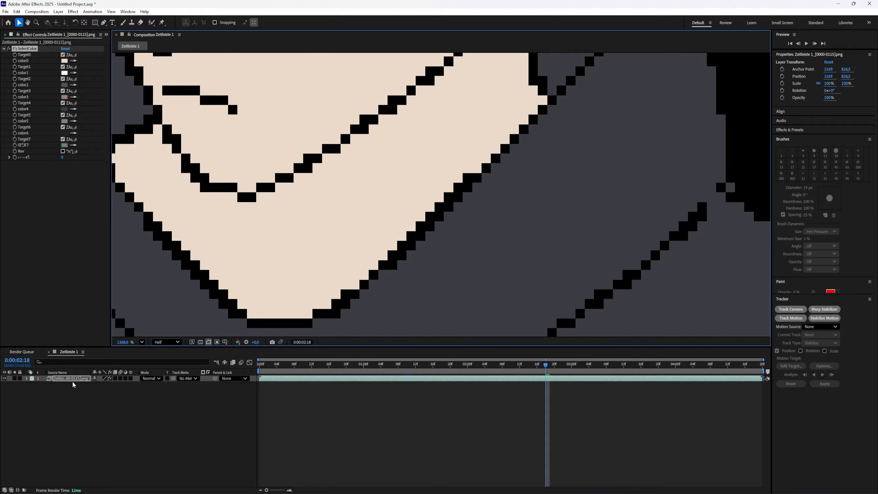
{"action": "left_click", "coordinate": [73, 379]}
{"action": "key", "text": "ctrl+d"}
{"action": "key", "text": "ctrl+v"}
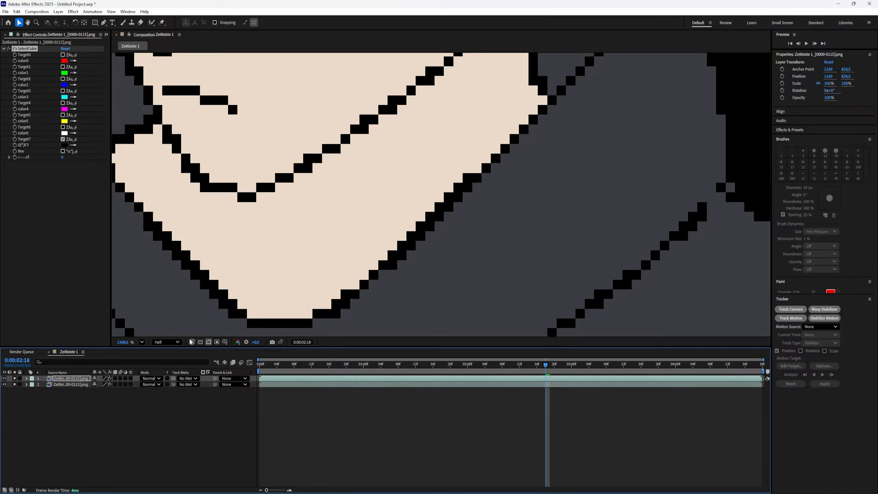
Inspect the combined color and line layers around the face and turn off solo on both
{"action": "left_click", "coordinate": [201, 342]}
{"action": "left_click", "coordinate": [200, 343]}
{"action": "scroll", "coordinate": [453, 246], "scroll_direction": "down", "scroll_amount": 1}
{"action": "scroll", "coordinate": [454, 249], "scroll_direction": "down", "scroll_amount": 6}
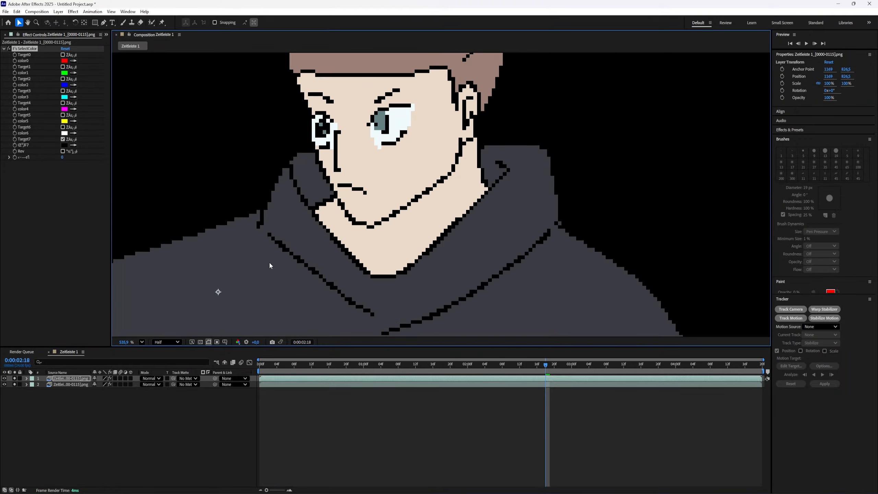
{"action": "left_click", "coordinate": [15, 378]}
{"action": "left_click", "coordinate": [14, 385]}
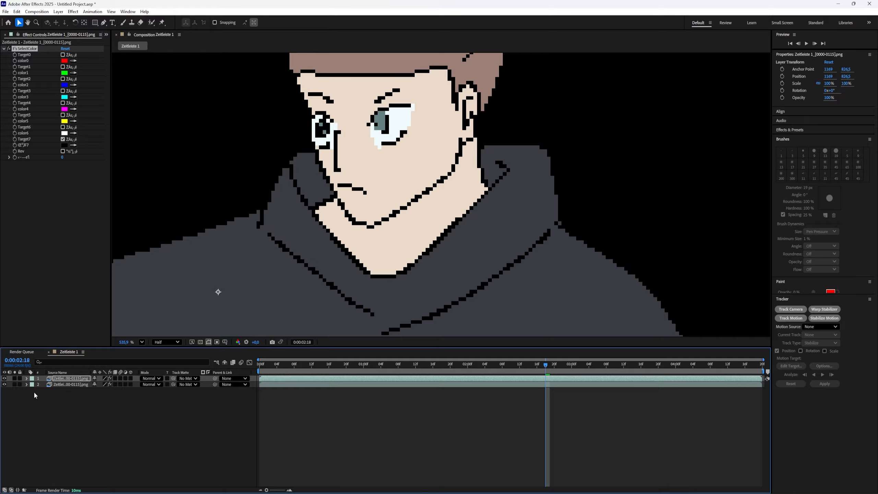
{"action": "left_click", "coordinate": [100, 390]}
{"action": "scroll", "coordinate": [316, 280], "scroll_direction": "down", "scroll_amount": 4}
{"action": "scroll", "coordinate": [315, 278], "scroll_direction": "down", "scroll_amount": 1}
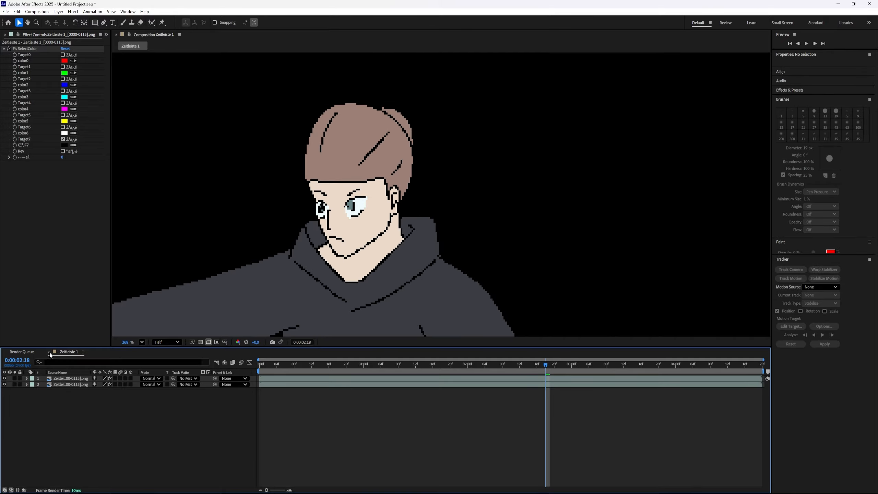
Rename the Zeitleiste 1 composition as Cel and import bg bed.png and Top Down.png into the project
{"action": "key", "text": "ctrl+0"}
{"action": "right_click", "coordinate": [15, 97]}
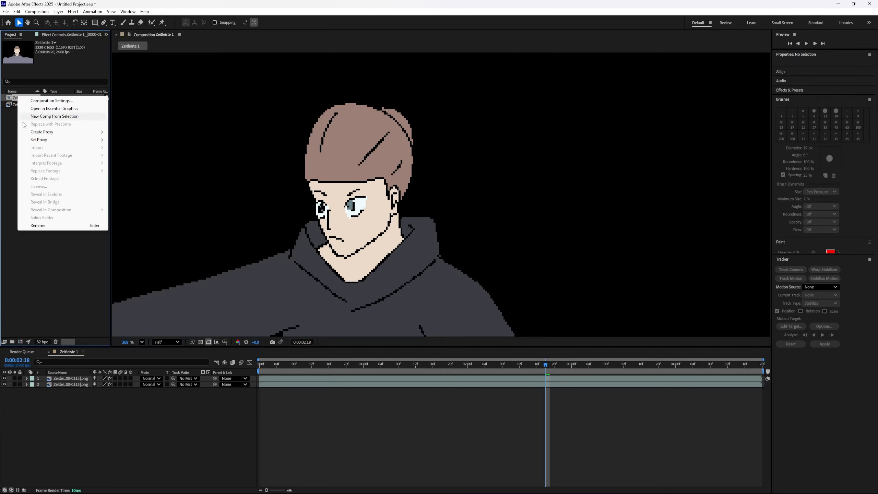
{"action": "left_click", "coordinate": [38, 227]}
{"action": "type", "text": "Cel"}
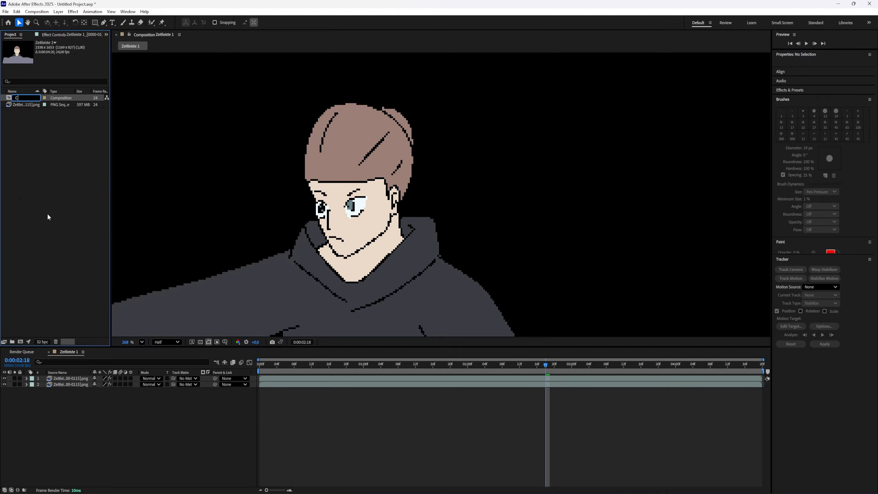
{"action": "key", "text": "Return"}
{"action": "double_click", "coordinate": [48, 215]}
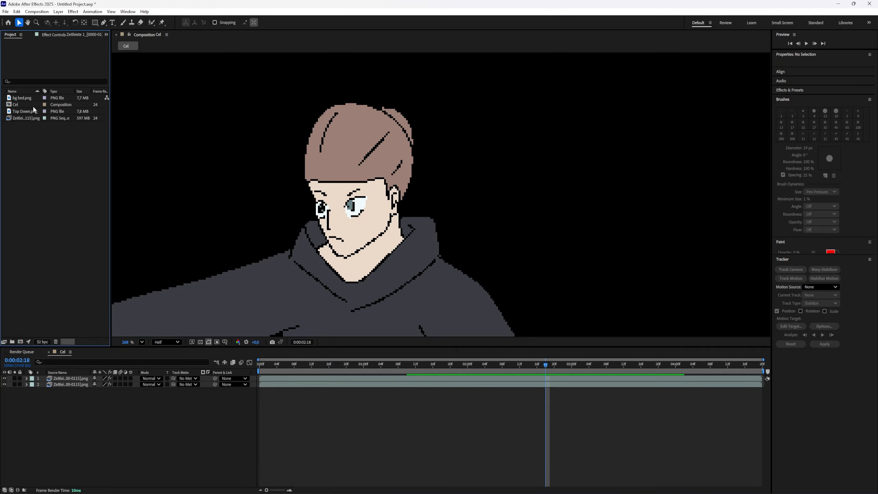
Create a composition named BG from bg bed.png and place Top Down.png above it
{"action": "left_click", "coordinate": [29, 112]}
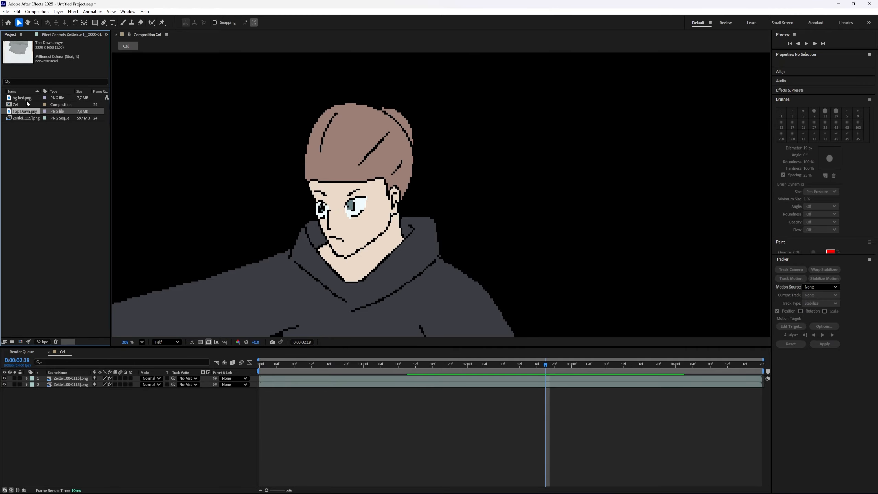
{"action": "left_click", "coordinate": [26, 98], "text": "ctrl"}
{"action": "left_click", "coordinate": [17, 152]}
{"action": "left_click_drag", "start_coordinate": [22, 97], "coordinate": [20, 341]}
{"action": "right_click", "coordinate": [25, 99]}
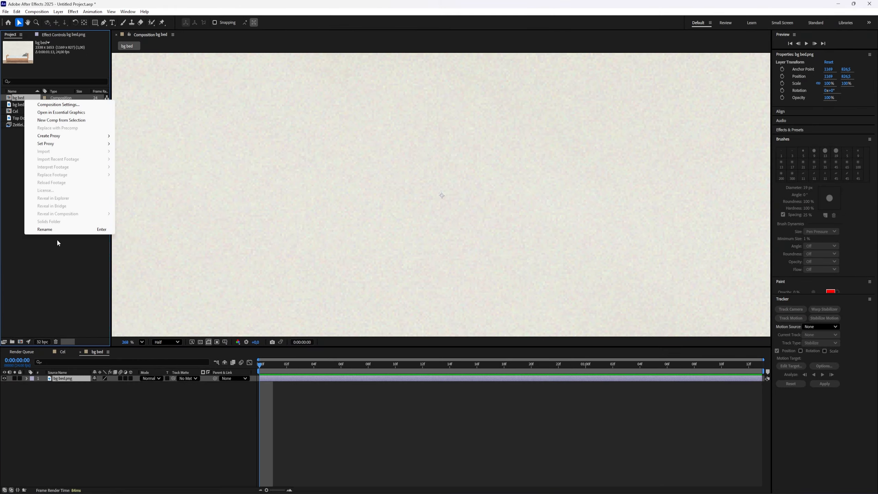
{"action": "left_click", "coordinate": [57, 230]}
{"action": "type", "text": "BG"}
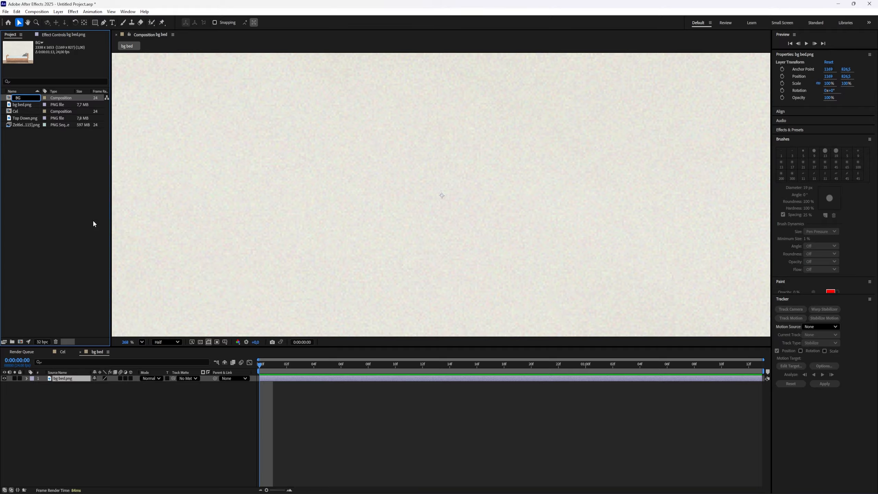
{"action": "key", "text": "Return"}
{"action": "left_click_drag", "start_coordinate": [24, 118], "coordinate": [76, 379]}
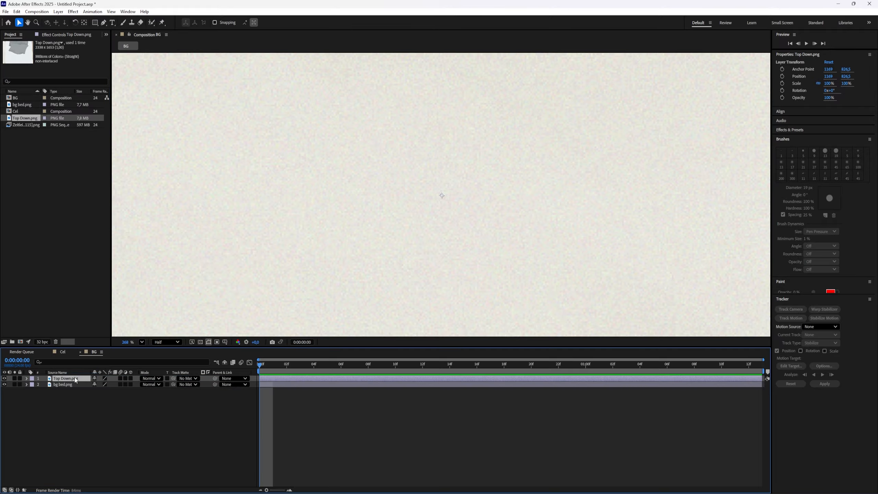
Go to the first frame of the side-view bed shot, 0:00:01:06, in the Cel composition
{"action": "left_click", "coordinate": [63, 351]}
{"action": "left_click", "coordinate": [384, 365]}
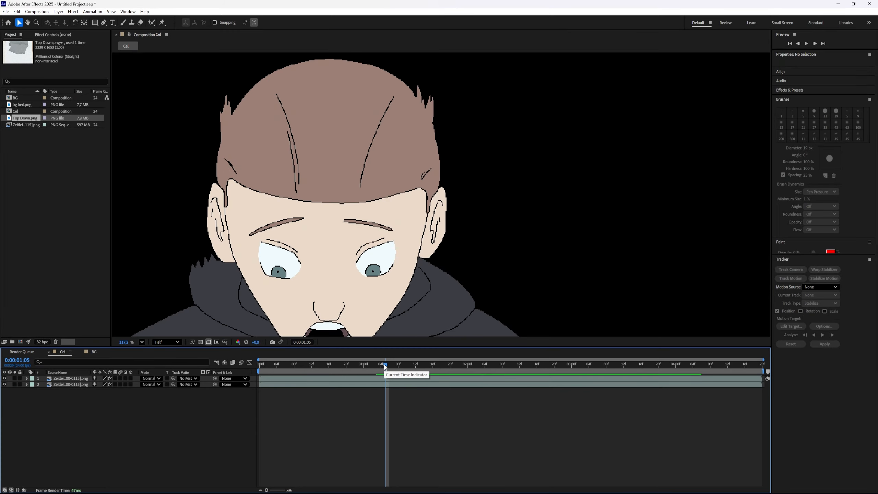
{"action": "left_click", "coordinate": [390, 365]}
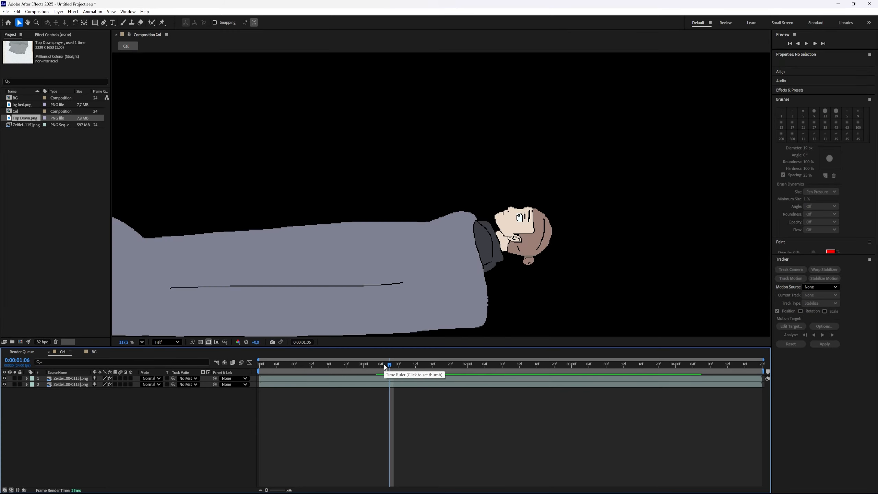
Check the background layers over time in BG and delete that composition from the project
{"action": "left_click", "coordinate": [95, 352]}
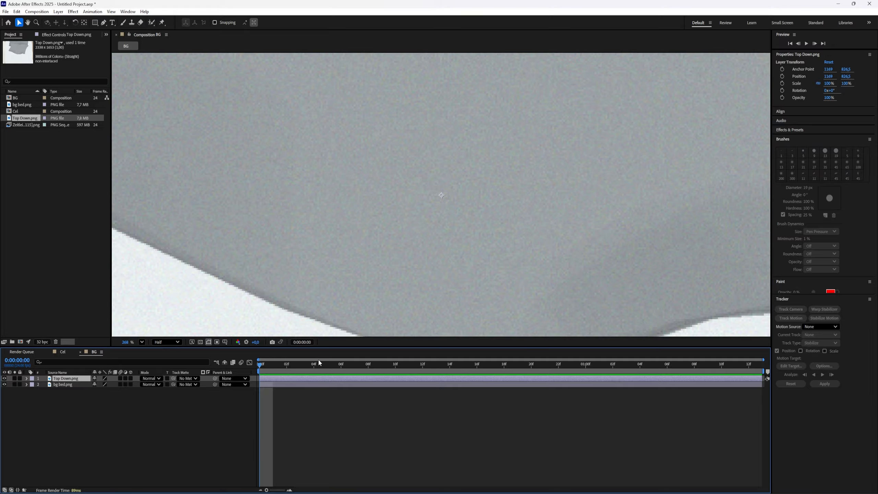
{"action": "left_click_drag", "start_coordinate": [325, 363], "coordinate": [531, 366]}
{"action": "scroll", "coordinate": [515, 275], "scroll_direction": "down", "scroll_amount": 3}
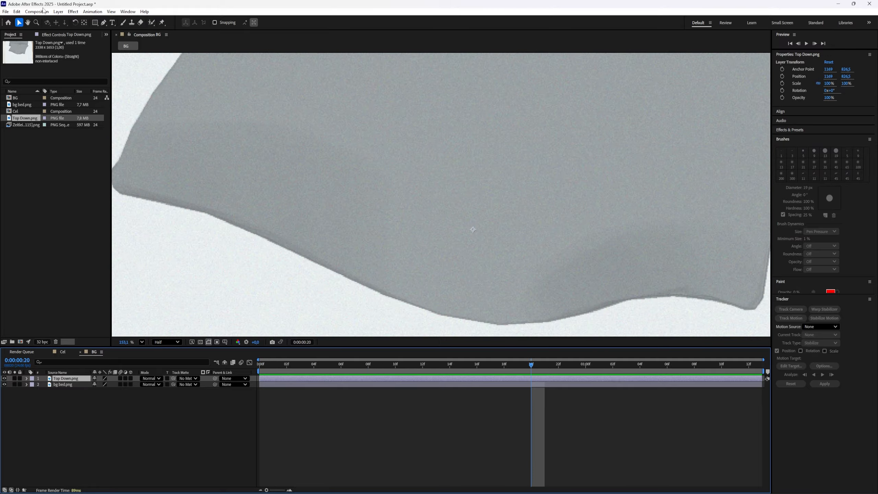
{"action": "left_click", "coordinate": [64, 352]}
{"action": "left_click", "coordinate": [24, 98]}
{"action": "key", "text": "Delete"}
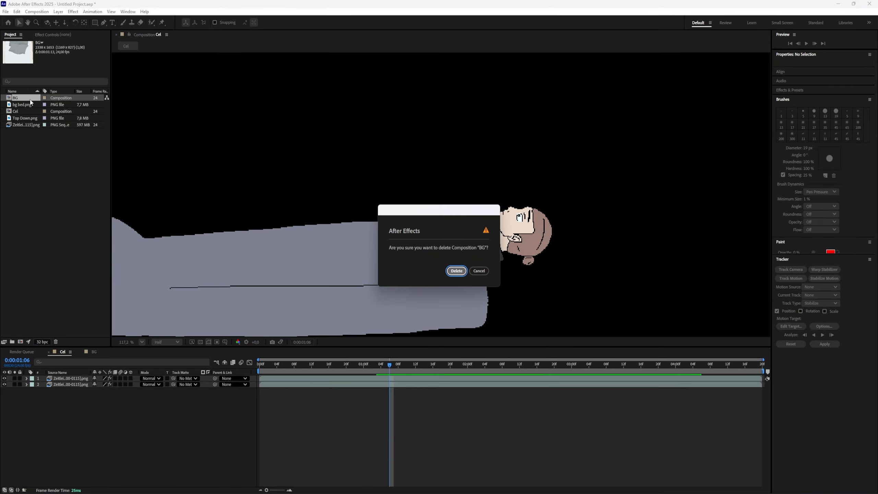
{"action": "key", "text": "Return"}
Duplicate the Cel composition and rename the copy BG
{"action": "left_click", "coordinate": [25, 105]}
{"action": "right_click", "coordinate": [26, 107]}
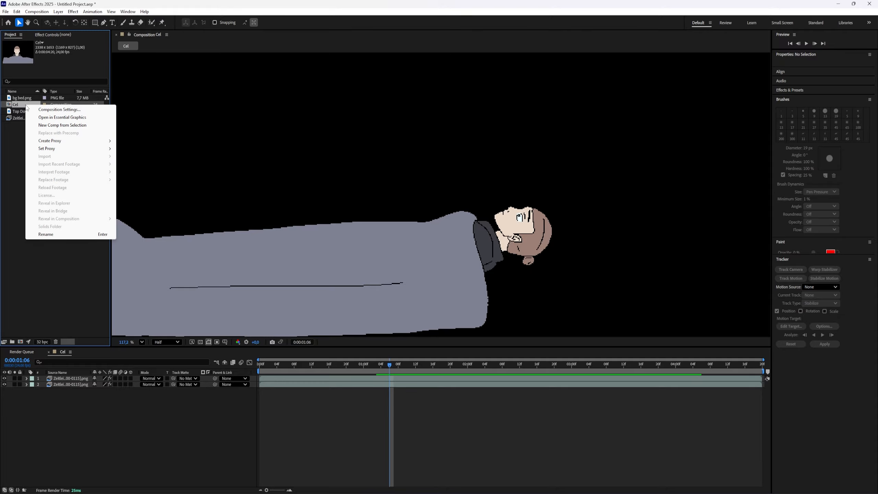
{"action": "left_click", "coordinate": [18, 106]}
{"action": "key", "text": "ctrl+d"}
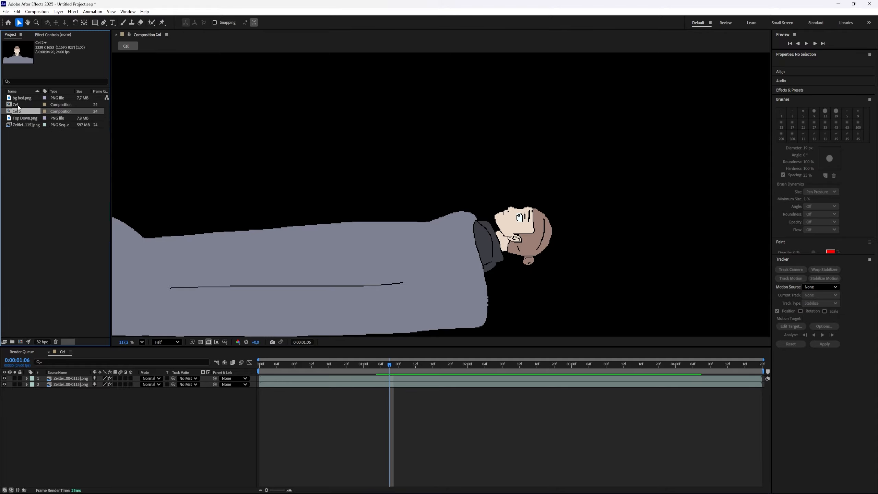
{"action": "double_click", "coordinate": [19, 112]}
{"action": "right_click", "coordinate": [19, 112]}
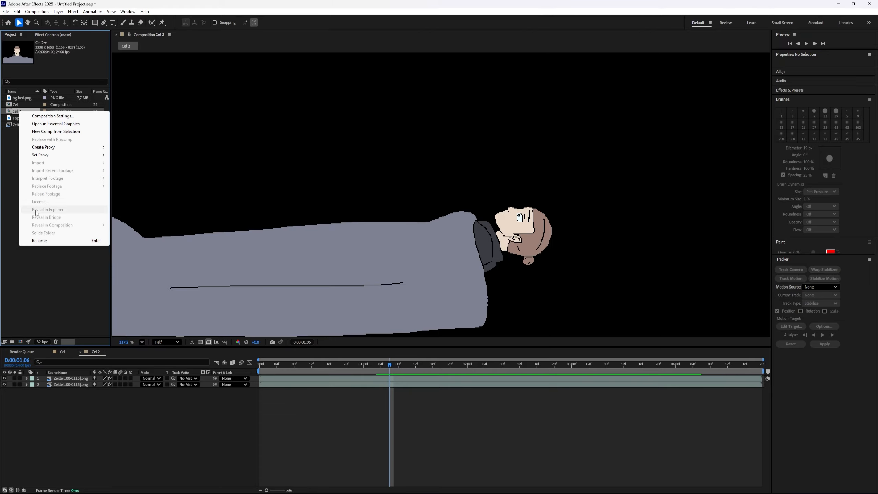
{"action": "left_click", "coordinate": [67, 242]}
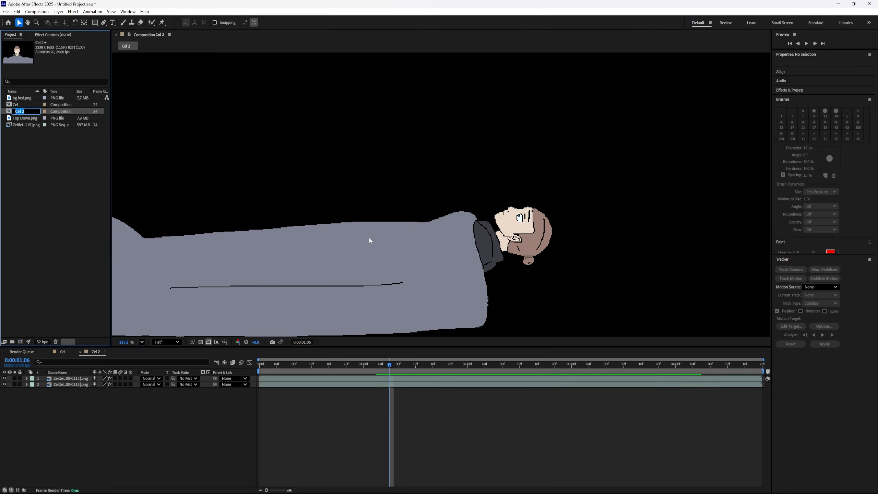
{"action": "type", "text": "BG"}
{"action": "key", "text": "Return"}
Replace both sequence layers in BG with bg bed.png and Top Down.png, keeping Top Down.png above
{"action": "left_click", "coordinate": [92, 393]}
{"action": "key", "text": "ctrl+a"}
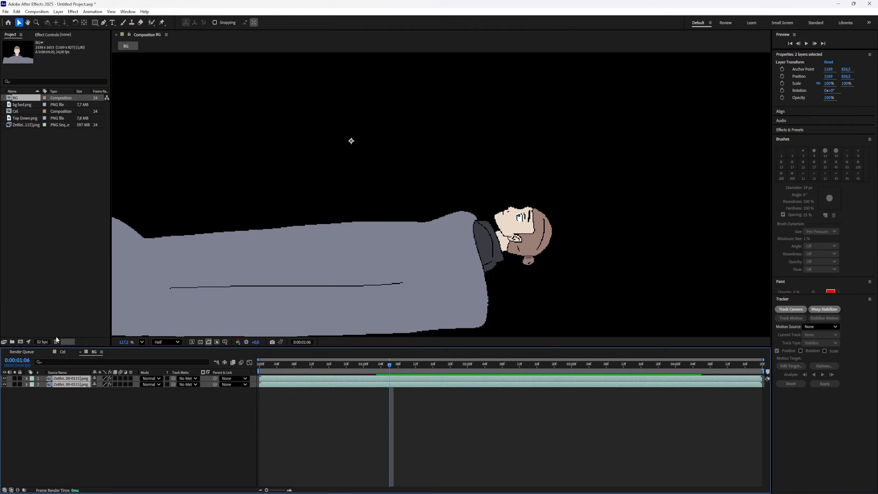
{"action": "key", "text": "Delete"}
{"action": "left_click_drag", "start_coordinate": [346, 365], "coordinate": [389, 368]}
{"action": "left_click_drag", "start_coordinate": [20, 105], "coordinate": [98, 433]}
{"action": "left_click_drag", "start_coordinate": [23, 119], "coordinate": [94, 433]}
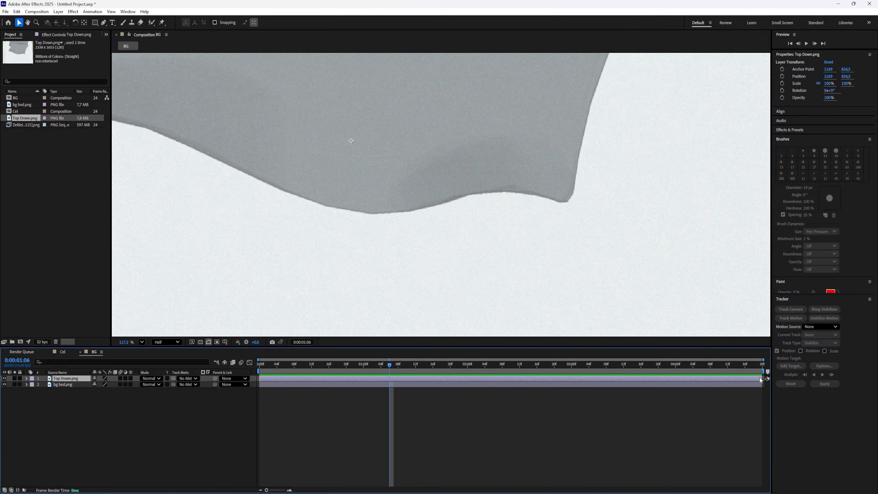
Trim Top Down.png to end and bg bed.png to start at 0:00:01:06, and check the cut against Cel
{"action": "left_click_drag", "start_coordinate": [760, 378], "coordinate": [390, 378]}
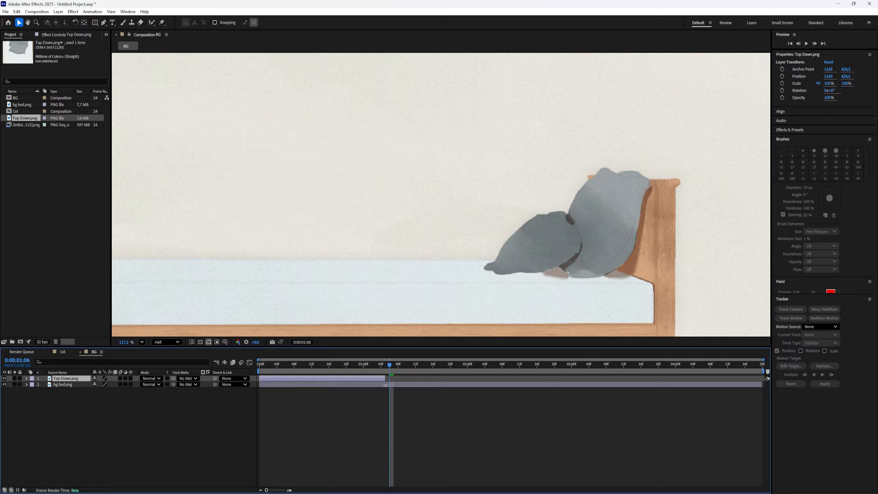
{"action": "left_click", "coordinate": [262, 383]}
{"action": "left_click_drag", "start_coordinate": [262, 383], "coordinate": [390, 384]}
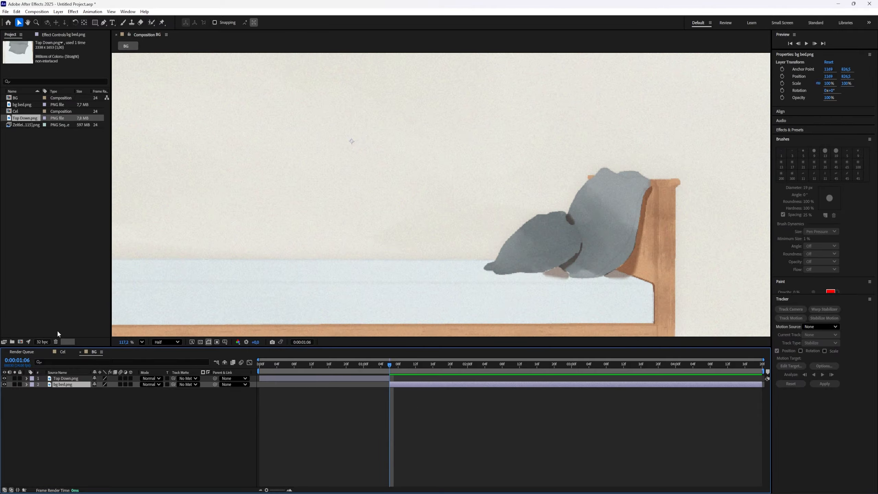
{"action": "left_click", "coordinate": [62, 352]}
{"action": "left_click", "coordinate": [94, 351]}
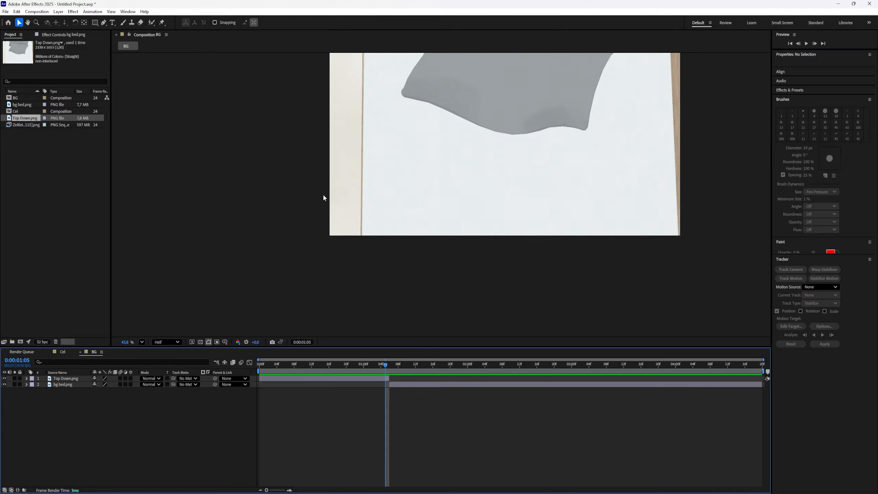
{"action": "scroll", "coordinate": [323, 194], "scroll_direction": "down", "scroll_amount": 3}
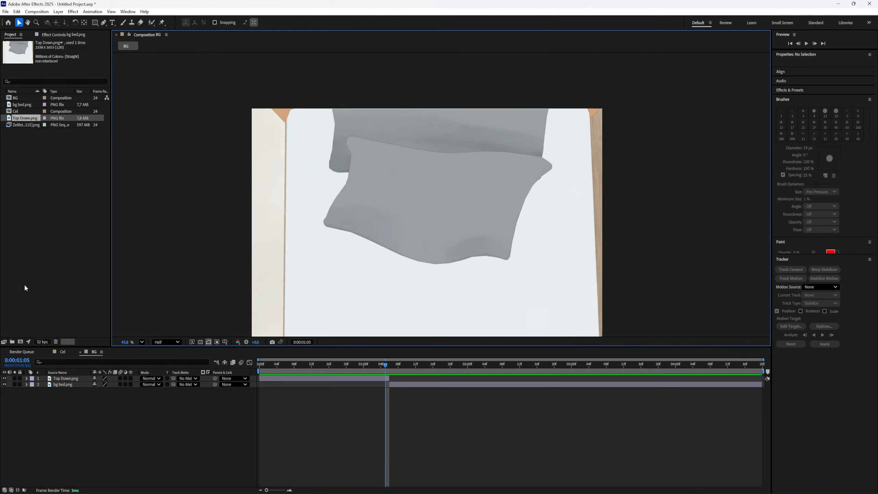
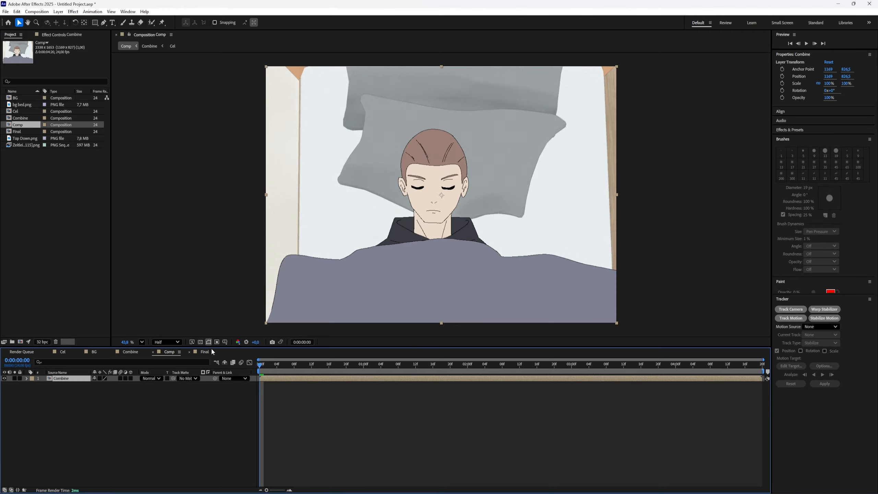
Delete the Final composition from the project
{"action": "left_click", "coordinate": [212, 352]}
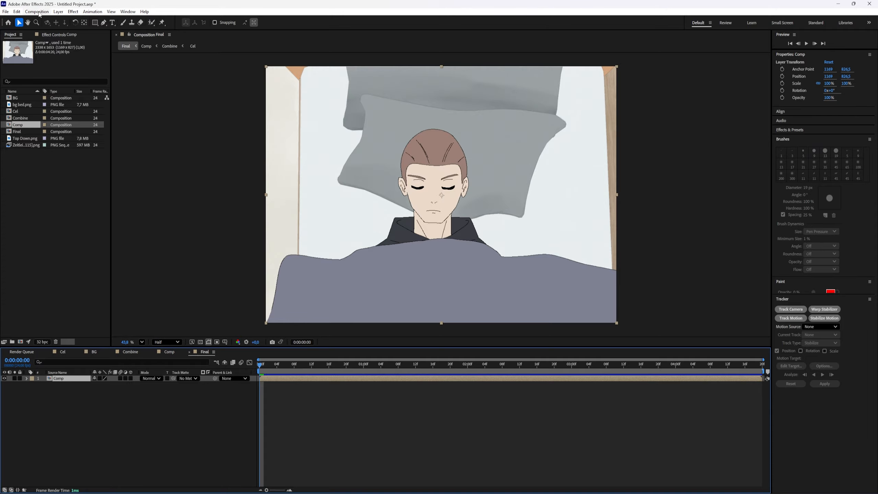
{"action": "left_click", "coordinate": [37, 12]}
{"action": "left_click", "coordinate": [75, 308]}
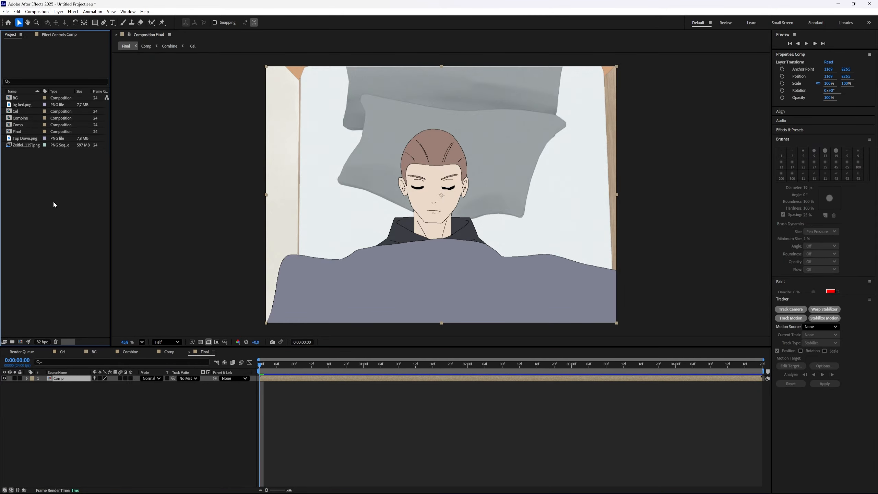
{"action": "left_click", "coordinate": [17, 131]}
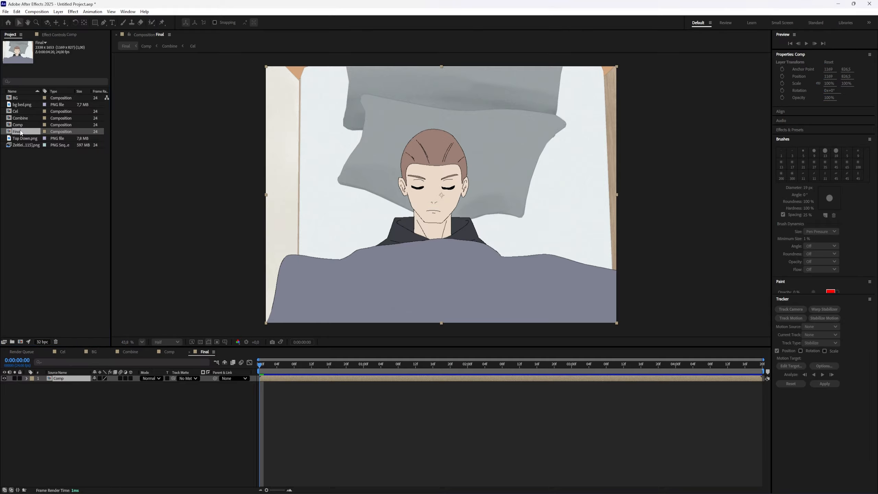
{"action": "key", "text": "Delete"}
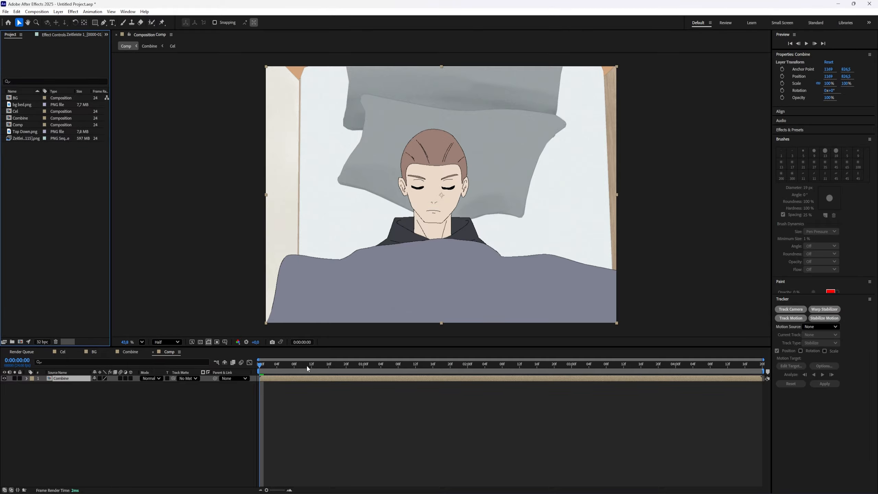
Create a 1920x1080, 24 fps composition named Final with a duration of 0:00:04:19, matching Comp's last frame
{"action": "key", "text": "End"}
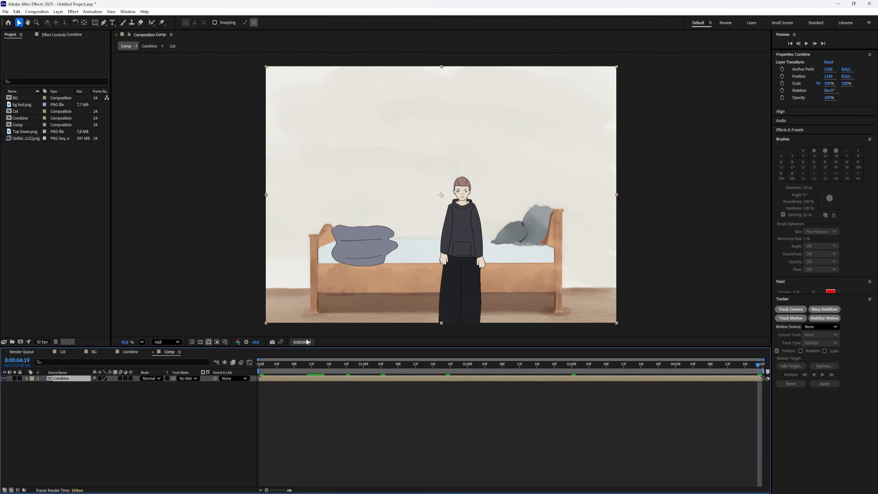
{"action": "left_click", "coordinate": [307, 342]}
{"action": "left_click", "coordinate": [462, 258]}
{"action": "left_click", "coordinate": [11, 268]}
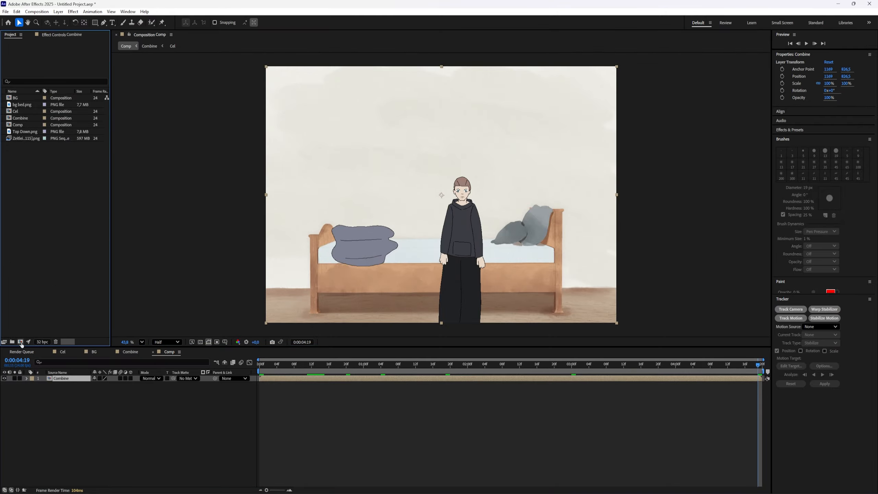
{"action": "left_click", "coordinate": [20, 342]}
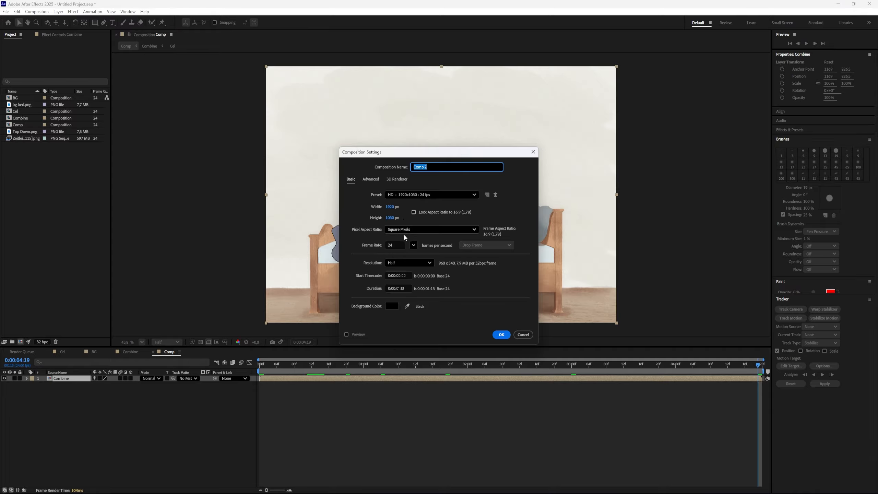
{"action": "left_click", "coordinate": [397, 289]}
{"action": "type", "text": "0:00:04:19"}
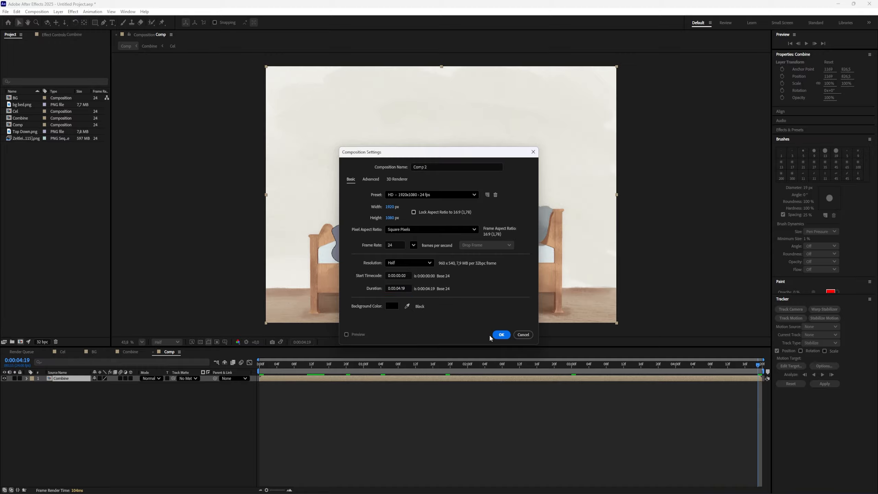
{"action": "left_click", "coordinate": [500, 335]}
{"action": "left_click", "coordinate": [436, 168]}
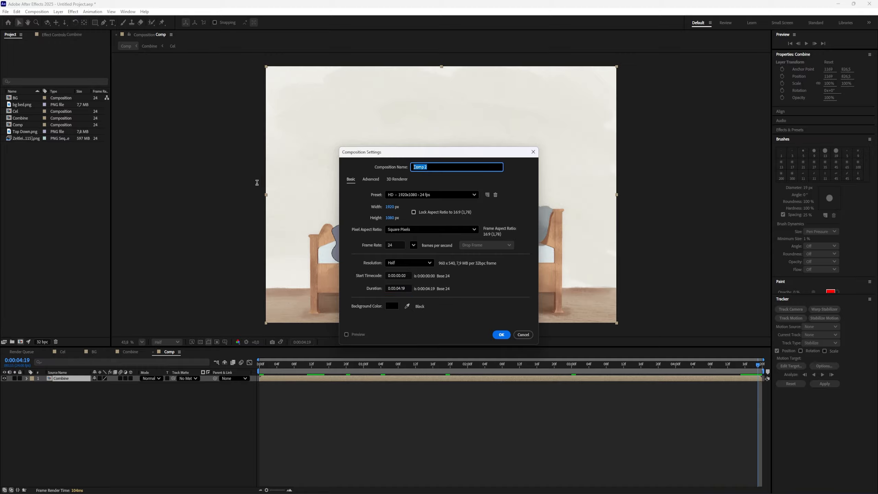
{"action": "type", "text": "Final"}
{"action": "left_click", "coordinate": [462, 313]}
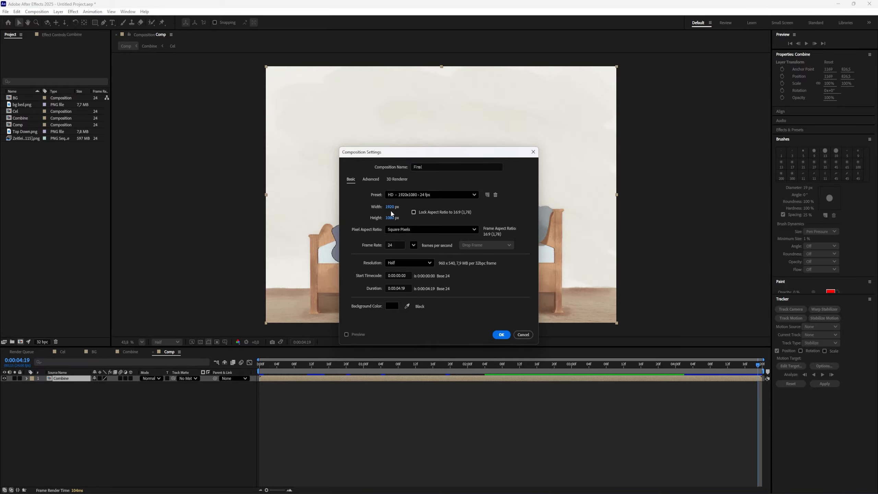
{"action": "left_click", "coordinate": [501, 334]}
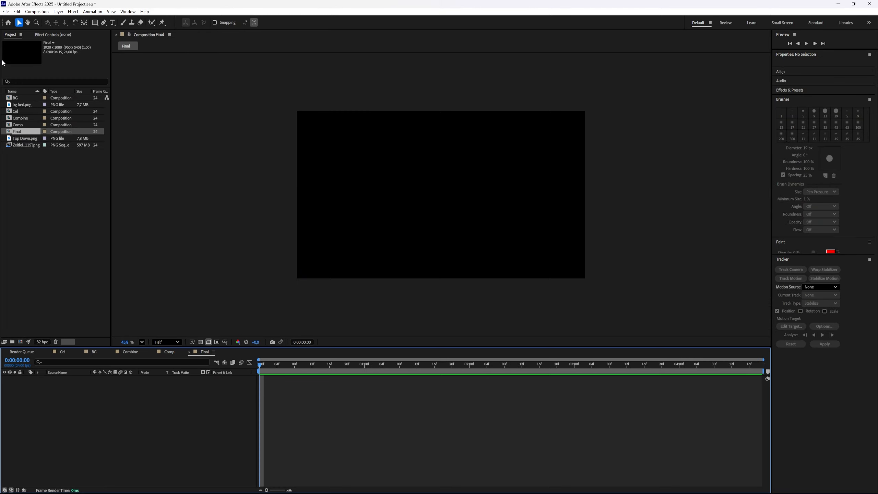
Place the Comp composition in Final as a layer and scrub through it to check the framing
{"action": "left_click_drag", "start_coordinate": [18, 125], "coordinate": [688, 376]}
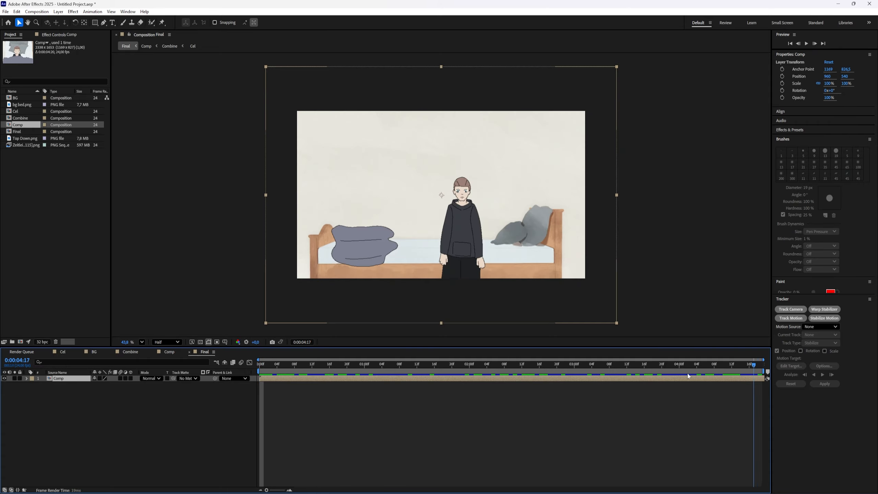
{"action": "key", "text": "Home"}
{"action": "left_click", "coordinate": [114, 385]}
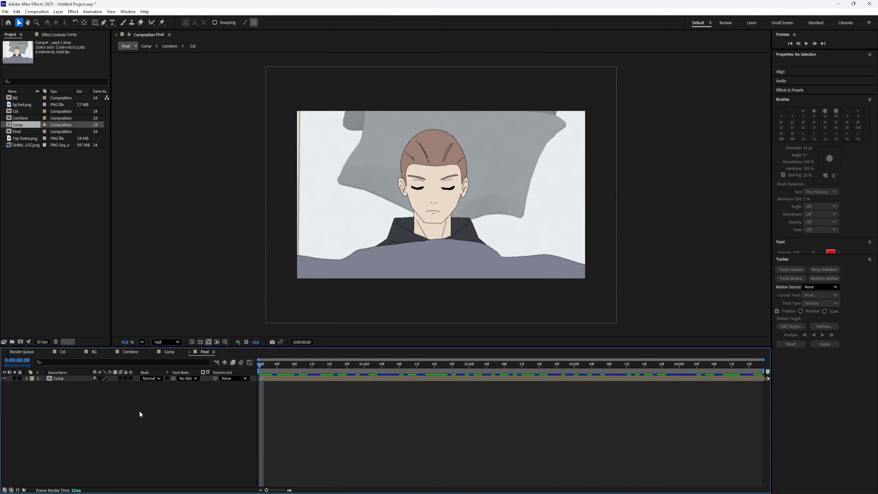
Examine the nested compositions Combine, Cel and Comp to review how they feed into Final
{"action": "left_click", "coordinate": [126, 352]}
{"action": "left_click", "coordinate": [190, 429]}
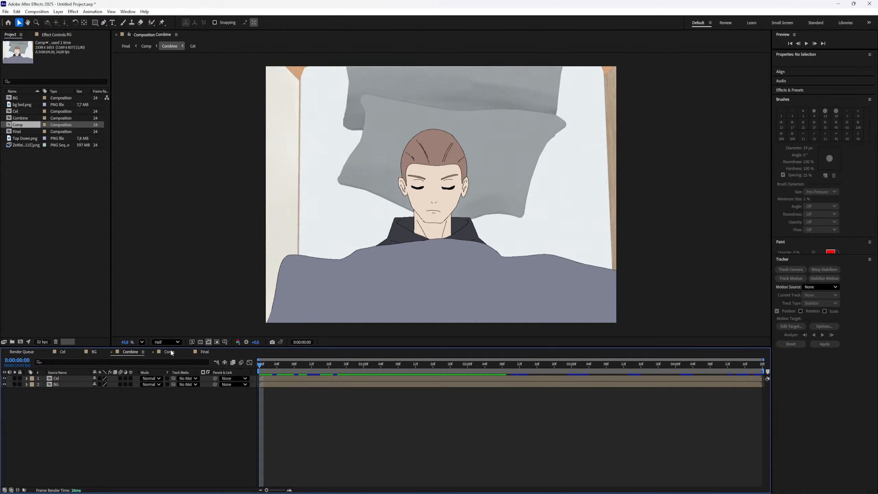
{"action": "scroll", "coordinate": [339, 205], "scroll_direction": "up", "scroll_amount": 3}
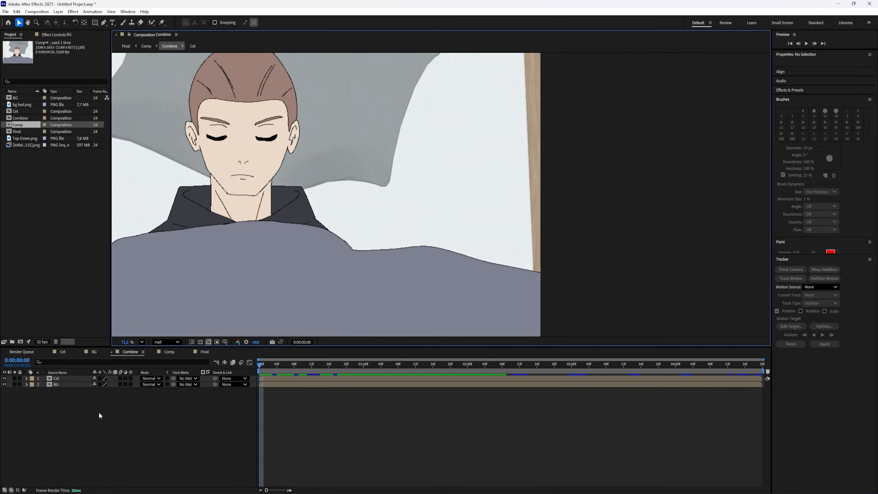
{"action": "left_click", "coordinate": [60, 380]}
{"action": "scroll", "coordinate": [319, 241], "scroll_direction": "down", "scroll_amount": 3}
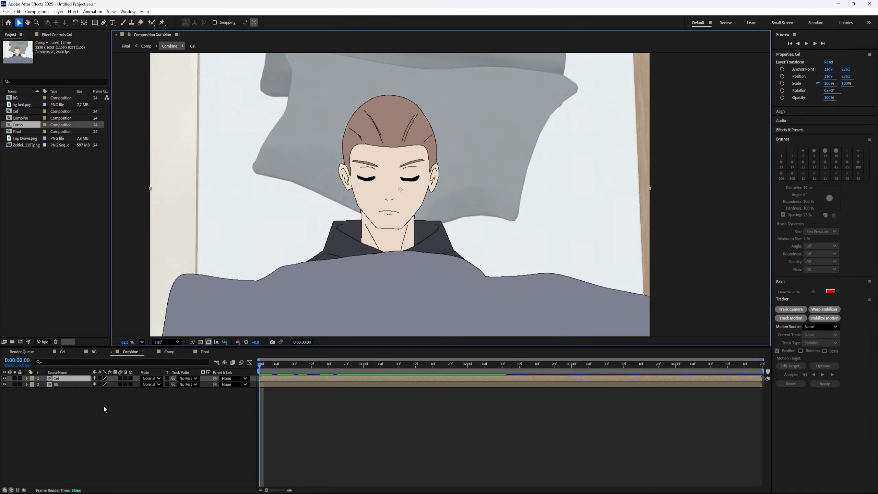
{"action": "double_click", "coordinate": [97, 381]}
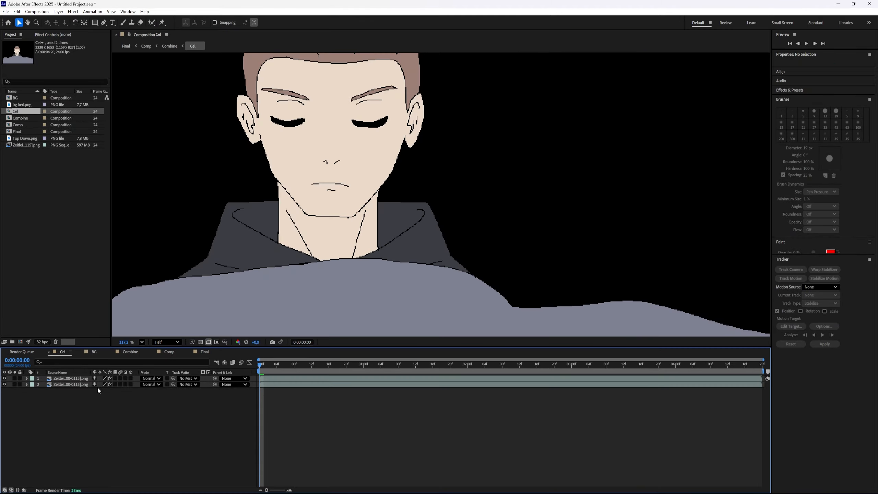
{"action": "left_click", "coordinate": [126, 46]}
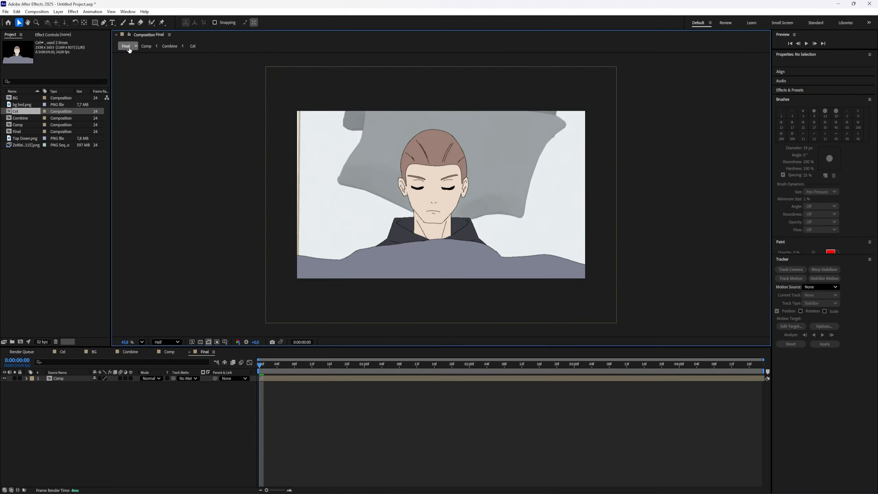
{"action": "left_click", "coordinate": [145, 49]}
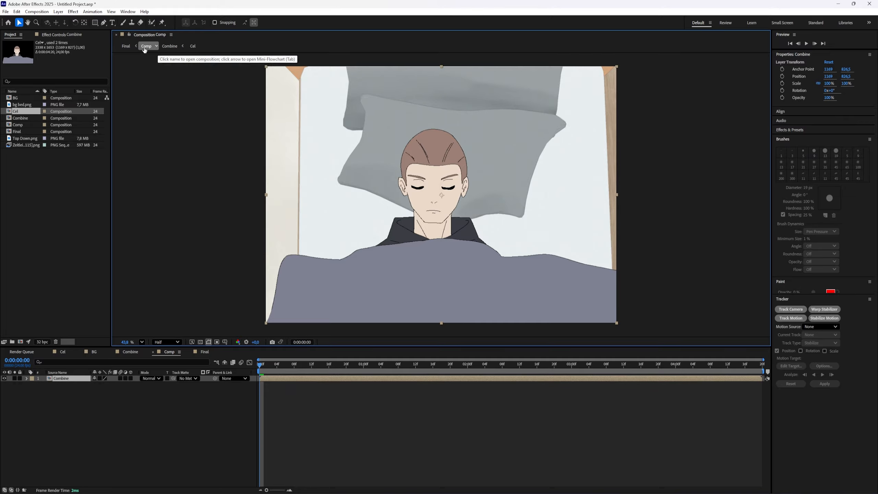
Duplicate the Cel layer in the Combine composition and rename the upper copy Color
{"action": "double_click", "coordinate": [66, 379]}
{"action": "right_click", "coordinate": [65, 379]}
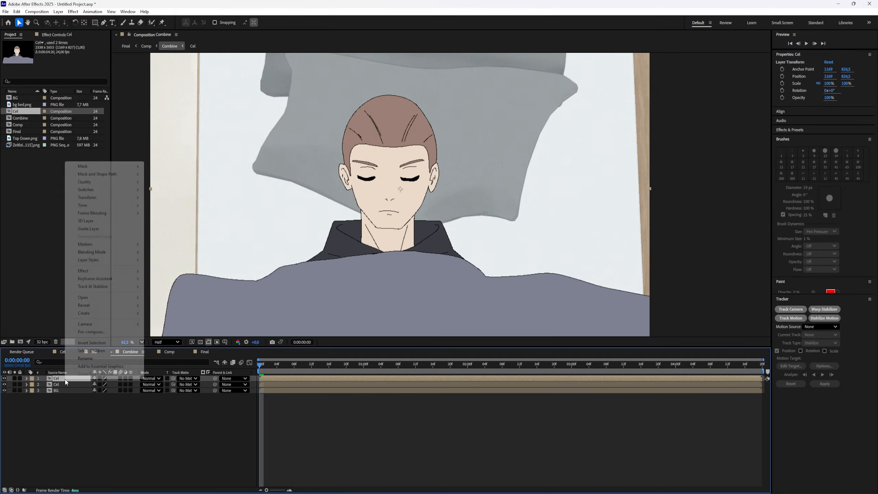
{"action": "left_click", "coordinate": [87, 360]}
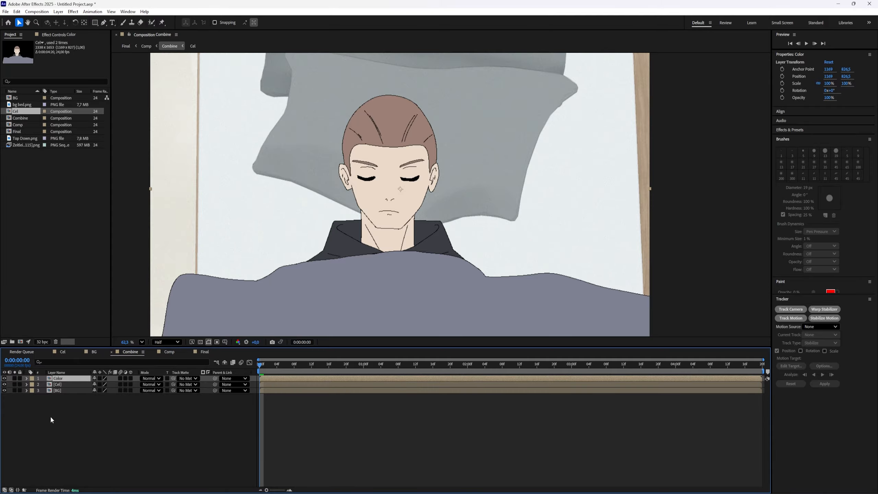
Apply Tritone to the Color layer and sample its highlights, midtones and shadows from the bed background at 0:00:01:19
{"action": "key", "text": "ctrl+space"}
{"action": "type", "text": "tri"}
{"action": "key", "text": "Return"}
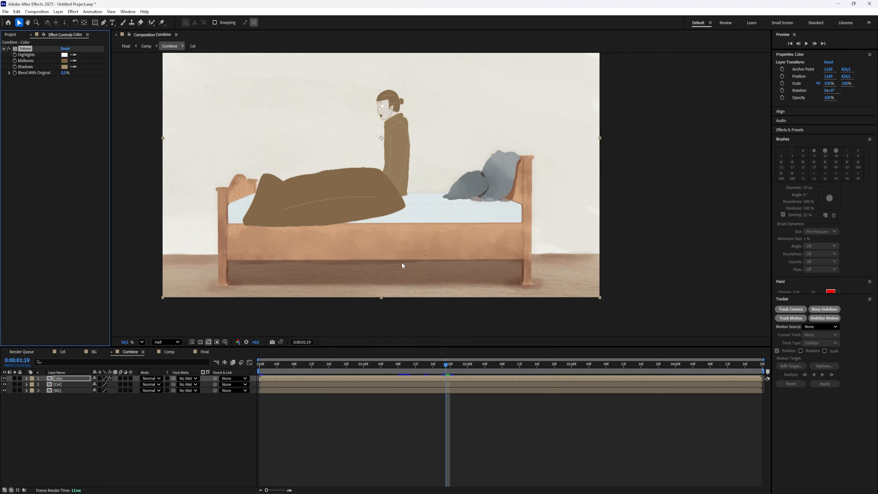
{"action": "left_click", "coordinate": [74, 61]}
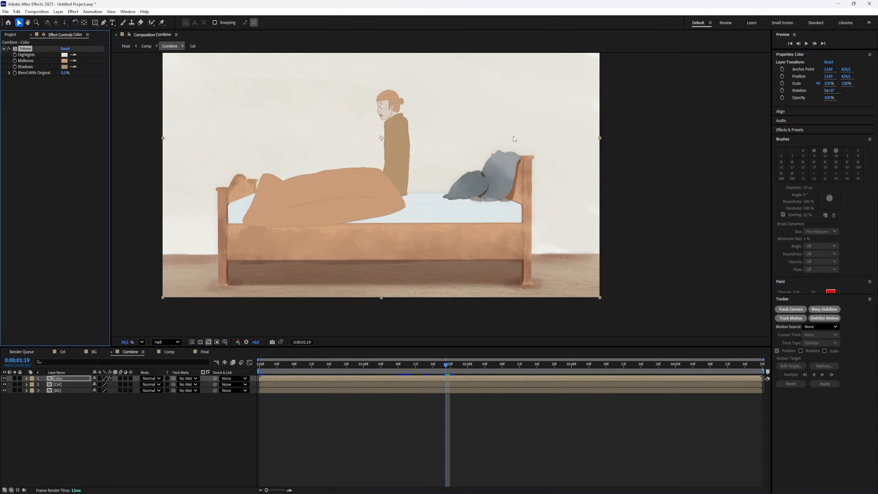
{"action": "scroll", "coordinate": [432, 181], "scroll_direction": "up", "scroll_amount": 4}
{"action": "scroll", "coordinate": [349, 283], "scroll_direction": "down", "scroll_amount": 2}
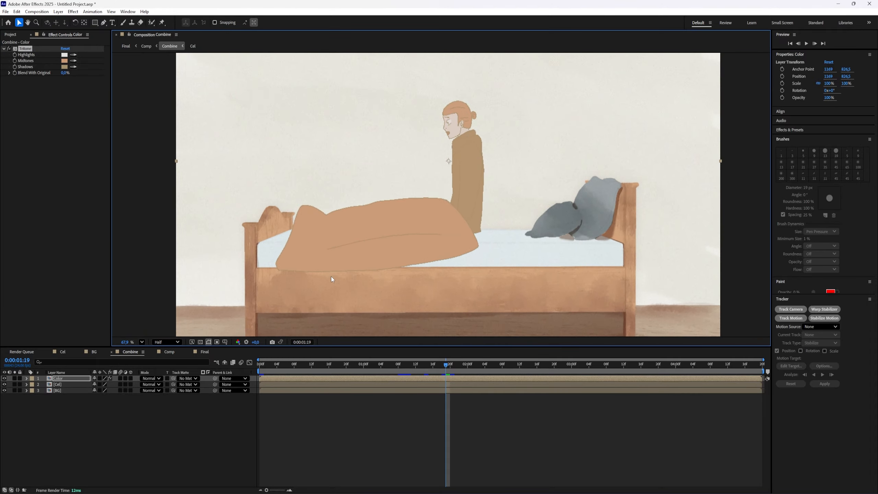
Set the Color layer's blending mode to Color and its opacity to 15%, then fit the frame in the viewer
{"action": "left_click", "coordinate": [67, 378]}
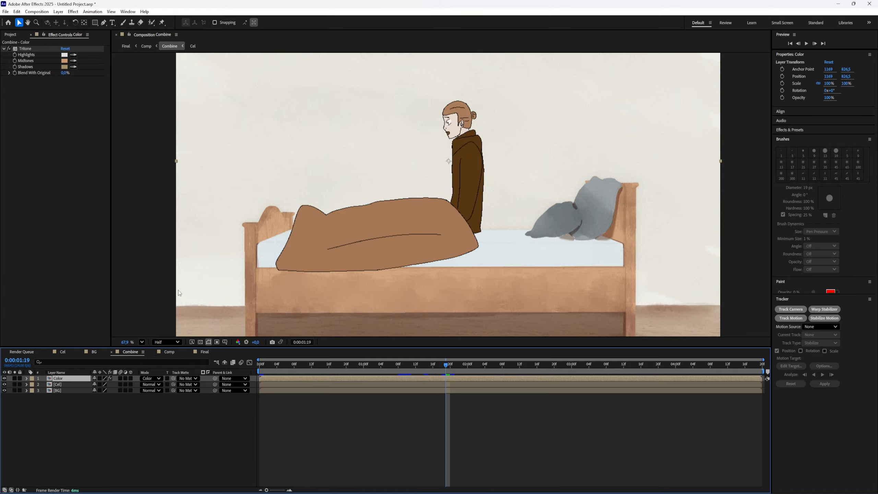
{"action": "key", "text": "t"}
{"action": "left_click_drag", "start_coordinate": [95, 384], "coordinate": [78, 390]}
{"action": "left_click", "coordinate": [95, 385]}
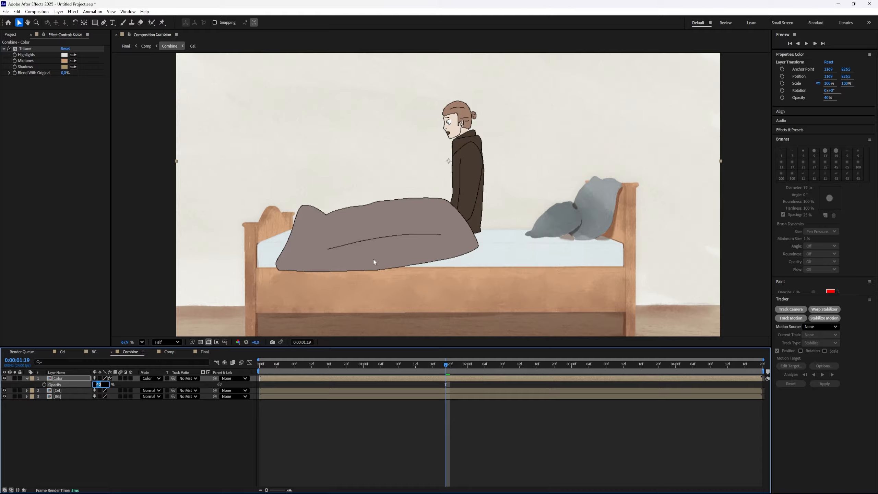
{"action": "key", "text": "Return"}
{"action": "key", "text": "comma"}
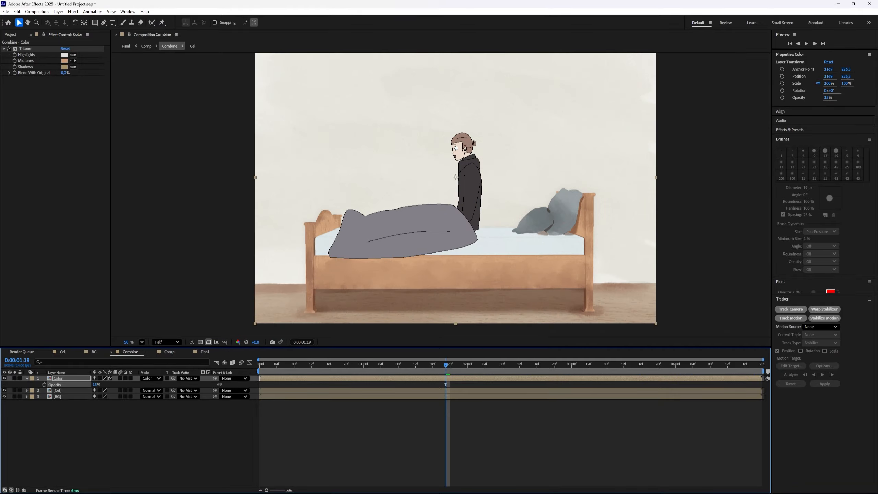
{"action": "left_click", "coordinate": [360, 413]}
{"action": "left_click", "coordinate": [141, 342]}
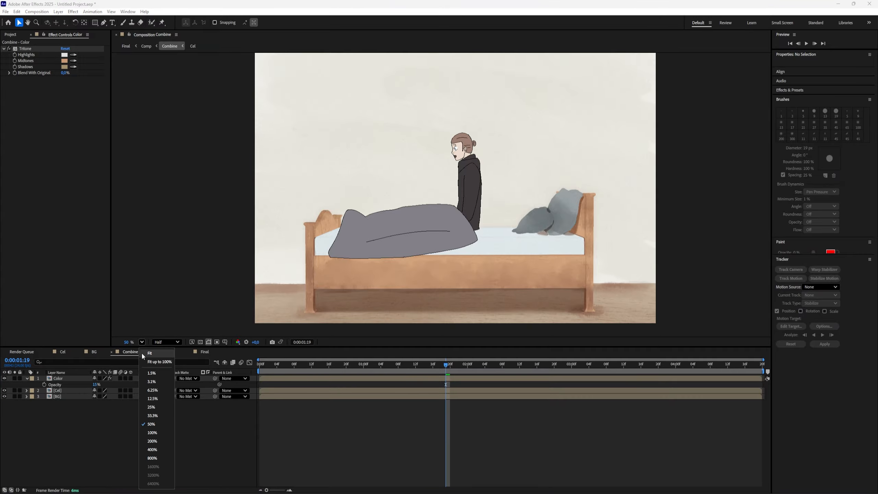
{"action": "left_click", "coordinate": [166, 363]}
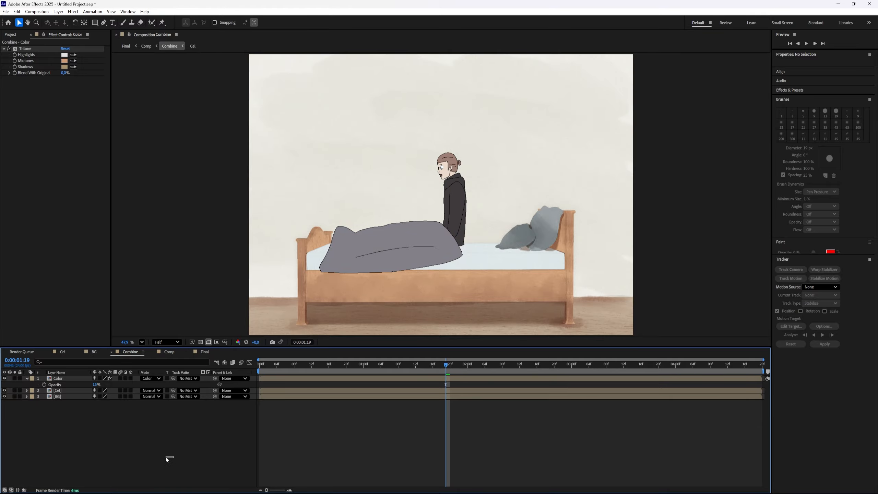
Inspect the blanket, character outlines and bed up close in the Comp composition
{"action": "left_click", "coordinate": [169, 353]}
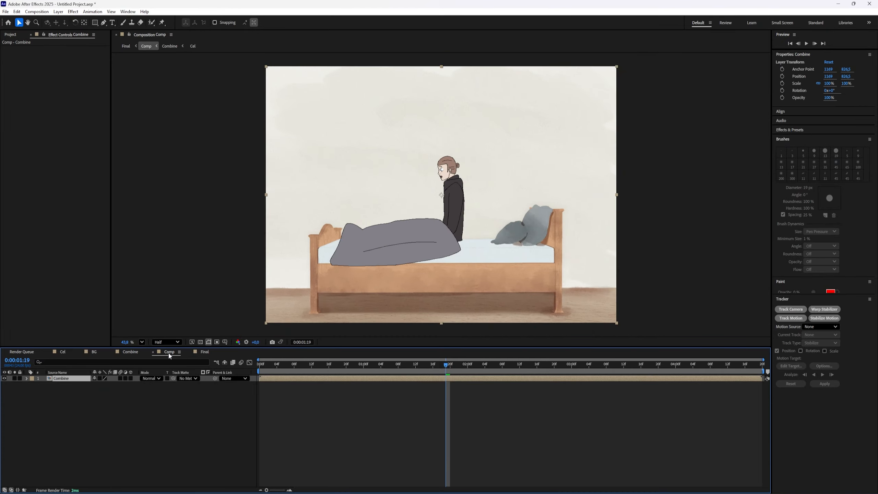
{"action": "left_click", "coordinate": [66, 379]}
{"action": "scroll", "coordinate": [535, 248], "scroll_direction": "up", "scroll_amount": 5}
{"action": "scroll", "coordinate": [314, 255], "scroll_direction": "up", "scroll_amount": 2}
{"action": "left_click_drag", "start_coordinate": [361, 137], "coordinate": [380, 55]}
{"action": "scroll", "coordinate": [508, 303], "scroll_direction": "down", "scroll_amount": 1}
{"action": "right_click", "coordinate": [76, 404]}
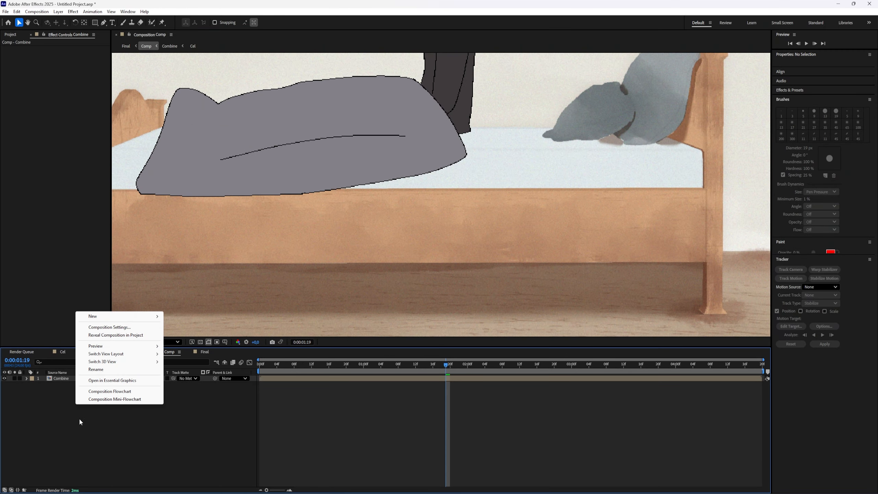
Add an adjustment layer above Comp in the Final composition and name it OLM Smoothert
{"action": "left_click", "coordinate": [205, 352]}
{"action": "right_click", "coordinate": [128, 412]}
{"action": "mouse_move", "coordinate": [166, 324]}
{"action": "left_click", "coordinate": [267, 381]}
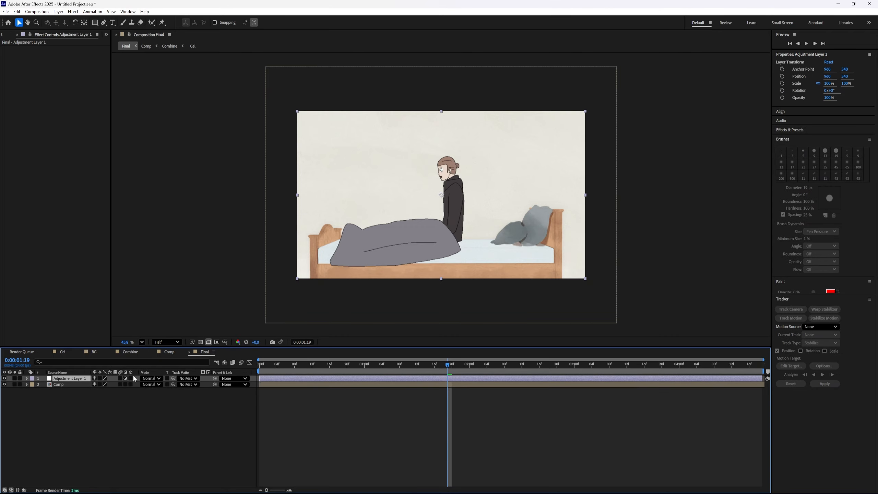
{"action": "key", "text": "Return"}
{"action": "type", "text": "OLM Smoothert"}
{"action": "key", "text": "Return"}
Apply the OLM Smoother effect to the OLM Smoothert adjustment layer
{"action": "key", "text": "ctrl+space"}
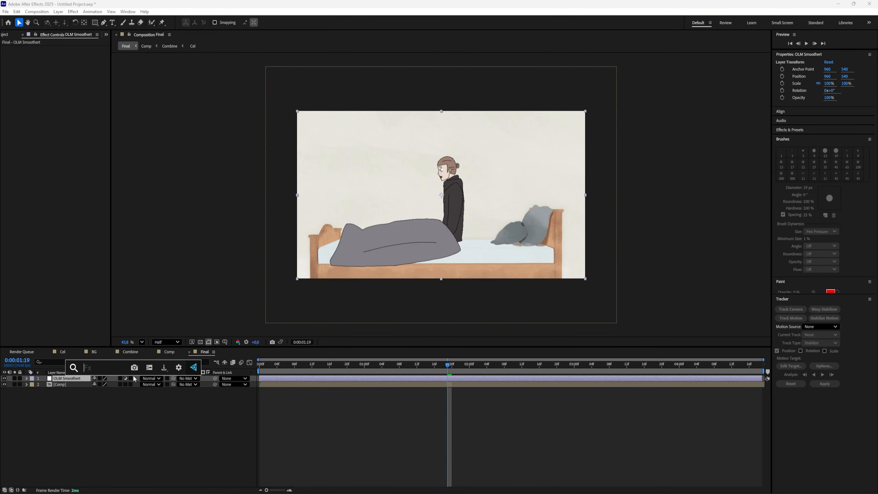
{"action": "type", "text": "Olm"}
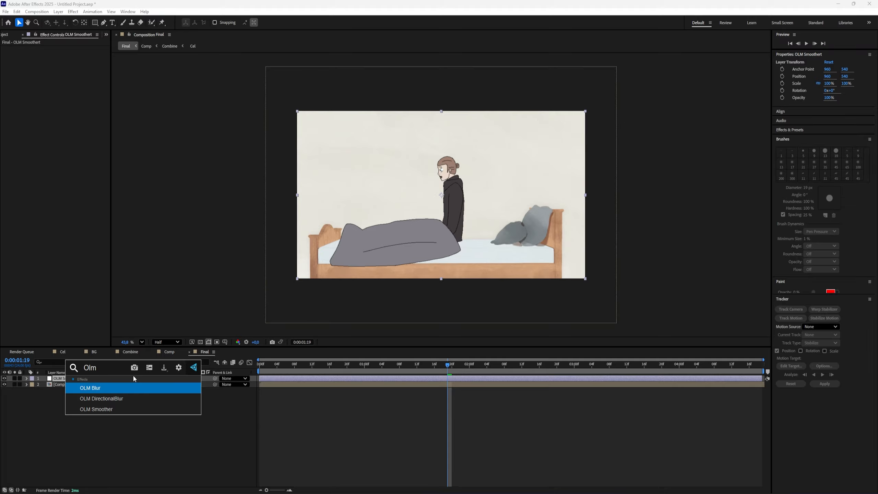
{"action": "key", "text": "Down"}
{"action": "key", "text": "Down"}
{"action": "key", "text": "Return"}
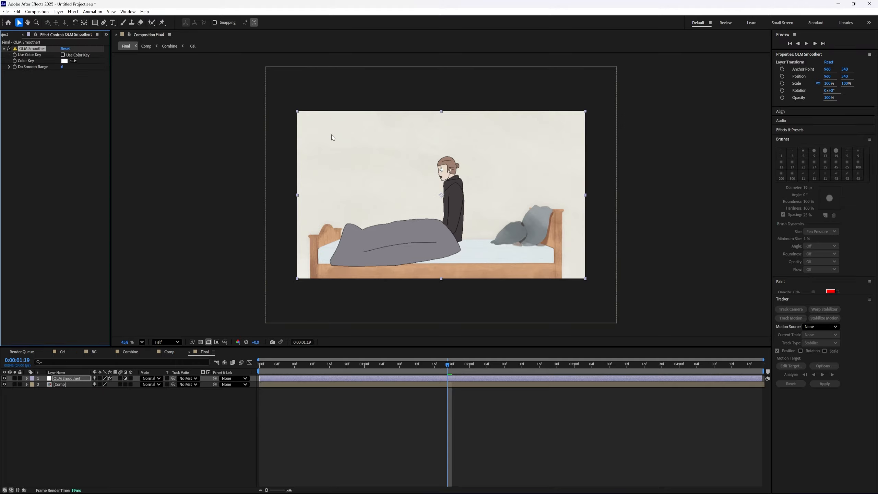
Compare the character's outlines with and without smoothing, set Do Smooth Range to 9, and inspect the smoothed lines
{"action": "scroll", "coordinate": [411, 173], "scroll_direction": "up", "scroll_amount": 5}
{"action": "scroll", "coordinate": [607, 229], "scroll_direction": "up", "scroll_amount": 4}
{"action": "left_click", "coordinate": [5, 378]}
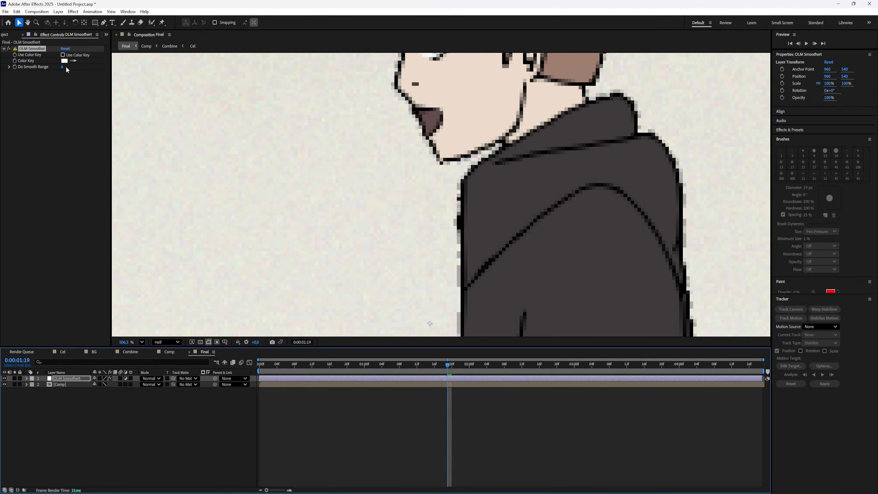
{"action": "left_click", "coordinate": [62, 68]}
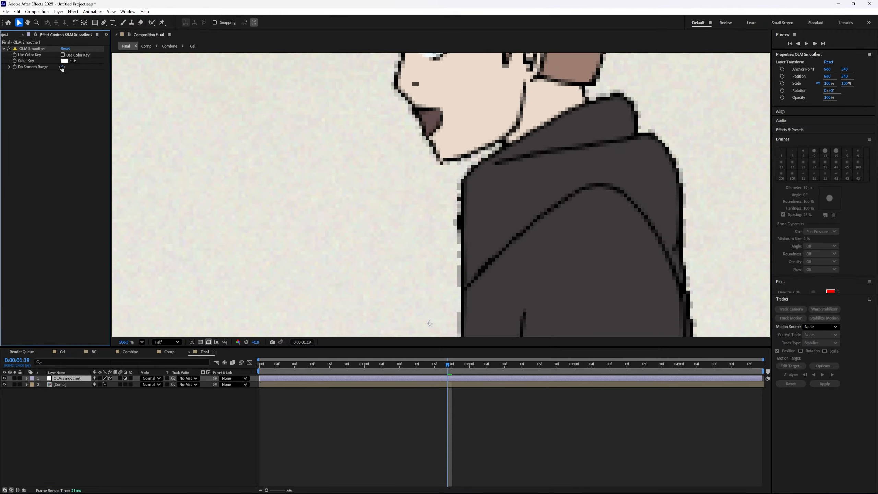
{"action": "type", "text": "9"}
{"action": "key", "text": "Return"}
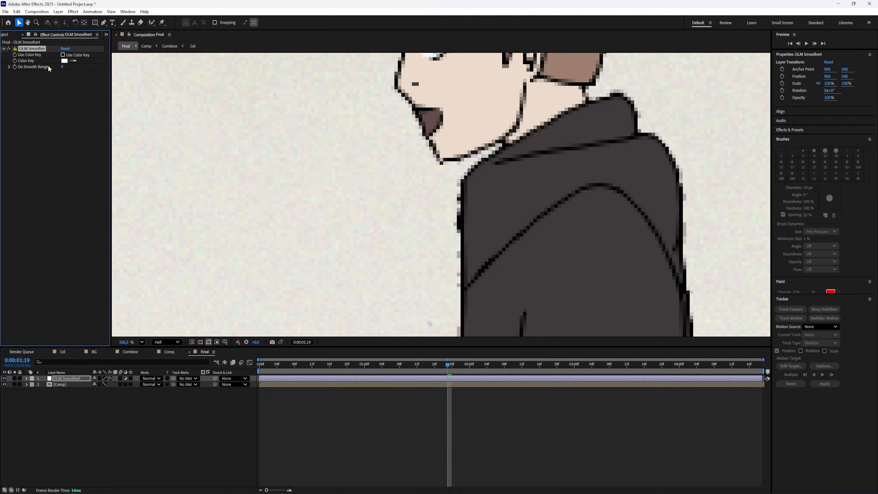
{"action": "scroll", "coordinate": [566, 183], "scroll_direction": "down", "scroll_amount": 2}
{"action": "left_click_drag", "start_coordinate": [556, 186], "coordinate": [404, 339]}
{"action": "left_click_drag", "start_coordinate": [408, 290], "coordinate": [464, 179]}
{"action": "scroll", "coordinate": [474, 247], "scroll_direction": "down", "scroll_amount": 6}
{"action": "left_click", "coordinate": [141, 342]}
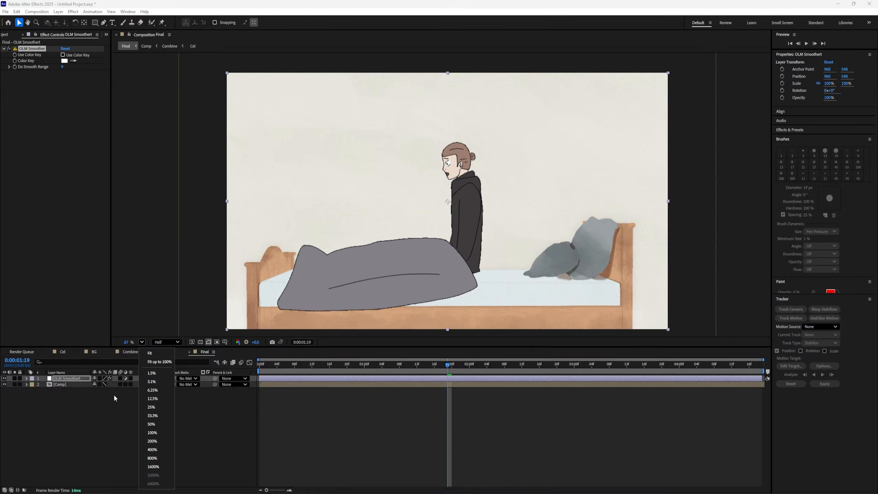
Set the Final preview to full resolution, inspect the smoothed outlines on the character's face, and fit the frame in view
{"action": "left_click", "coordinate": [113, 398]}
{"action": "scroll", "coordinate": [390, 223], "scroll_direction": "up", "scroll_amount": 4}
{"action": "left_click_drag", "start_coordinate": [580, 83], "coordinate": [327, 322]}
{"action": "scroll", "coordinate": [414, 230], "scroll_direction": "up", "scroll_amount": 3}
{"action": "left_click_drag", "start_coordinate": [352, 254], "coordinate": [625, 56]}
{"action": "left_click", "coordinate": [168, 342]}
{"action": "left_click", "coordinate": [163, 369]}
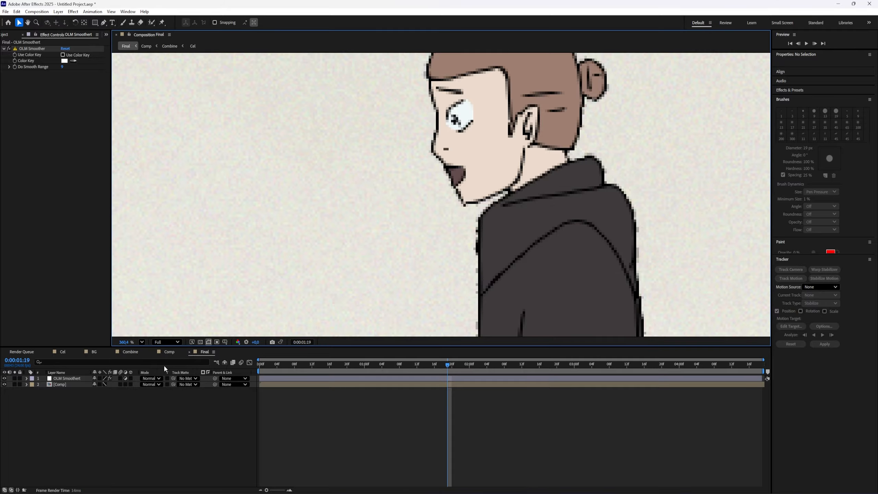
{"action": "scroll", "coordinate": [425, 231], "scroll_direction": "up", "scroll_amount": 3}
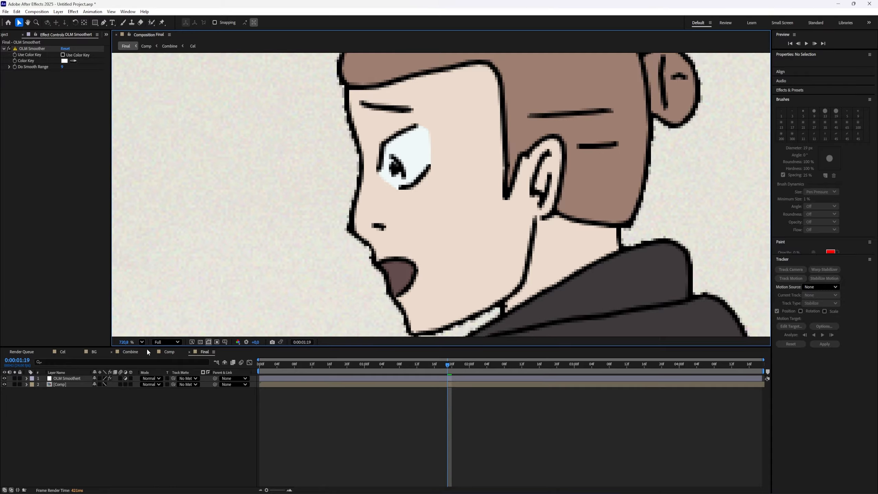
{"action": "left_click", "coordinate": [142, 342]}
{"action": "left_click", "coordinate": [150, 359]}
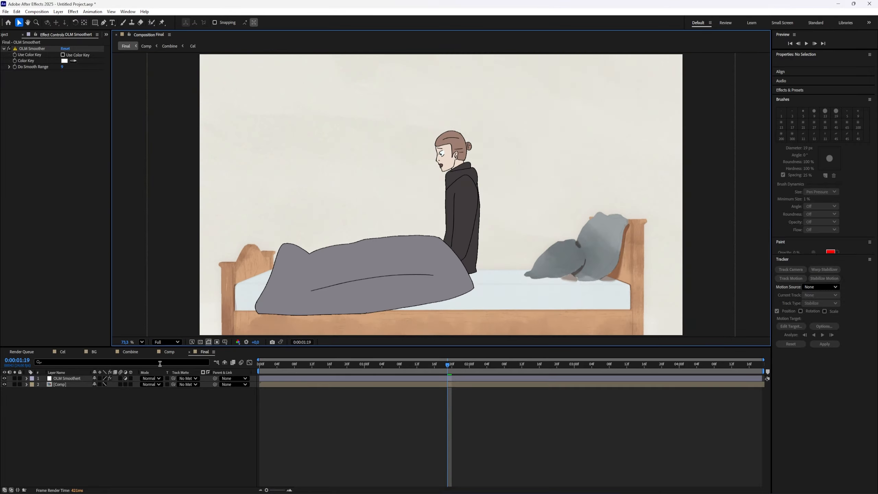
Compare the frame and the character's face up close with the OLM Smoothert adjustment layer hidden and shown
{"action": "left_click", "coordinate": [337, 435]}
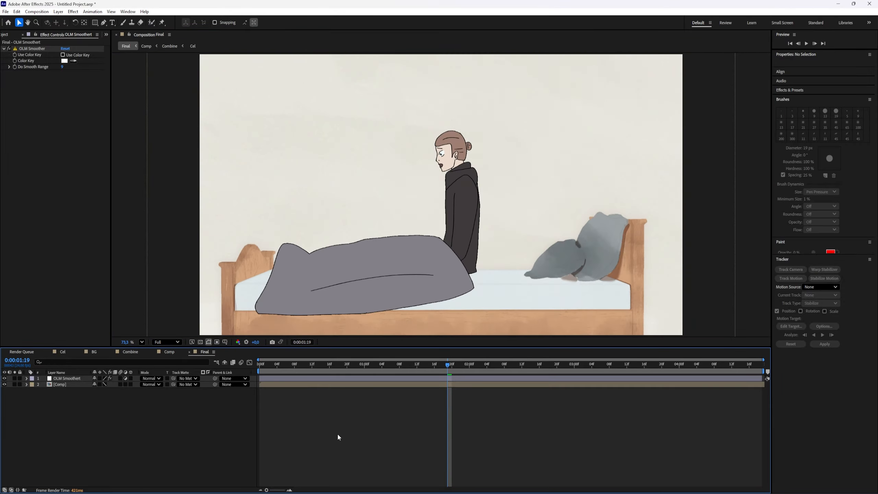
{"action": "left_click", "coordinate": [5, 378]}
{"action": "left_click", "coordinate": [5, 378]}
{"action": "left_click", "coordinate": [5, 378]}
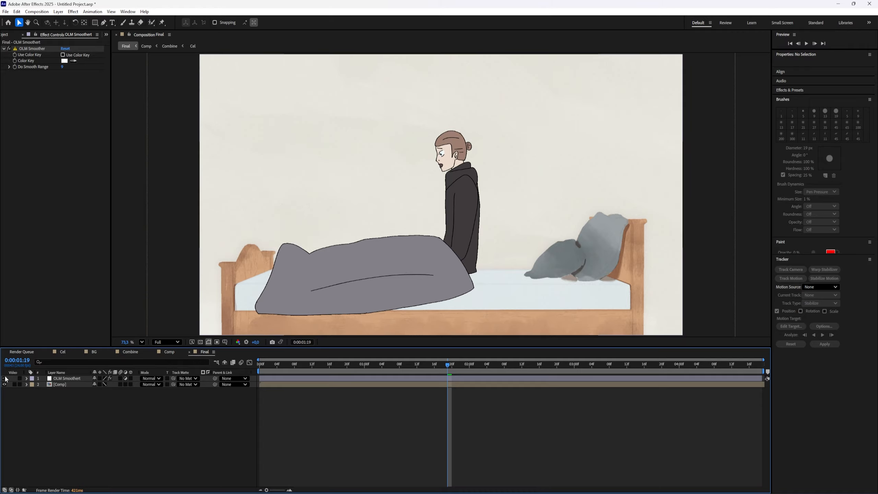
{"action": "left_click", "coordinate": [5, 378]}
{"action": "scroll", "coordinate": [397, 232], "scroll_direction": "up", "scroll_amount": 6}
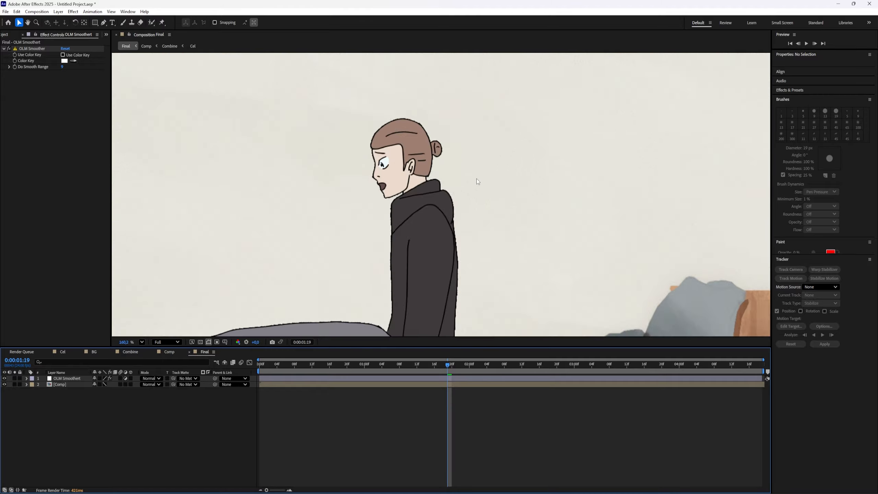
{"action": "scroll", "coordinate": [397, 232], "scroll_direction": "up", "scroll_amount": 3}
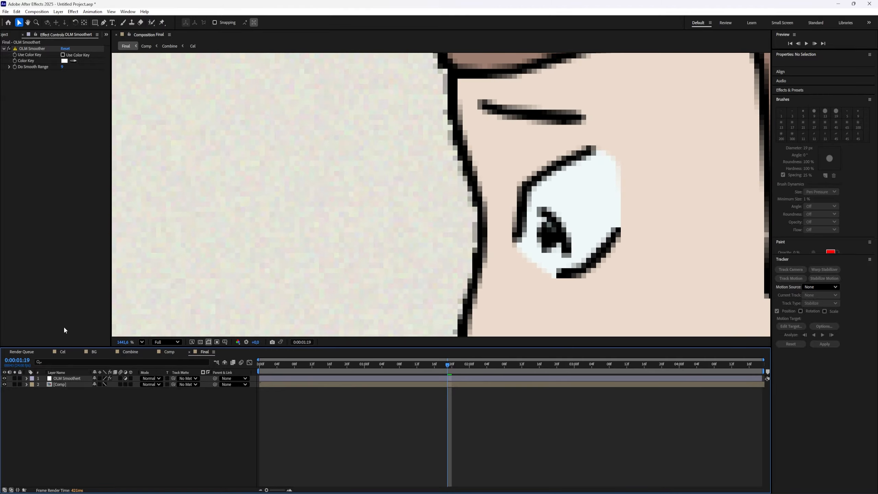
{"action": "left_click", "coordinate": [4, 378]}
{"action": "left_click", "coordinate": [4, 378]}
{"action": "scroll", "coordinate": [508, 272], "scroll_direction": "down", "scroll_amount": 3}
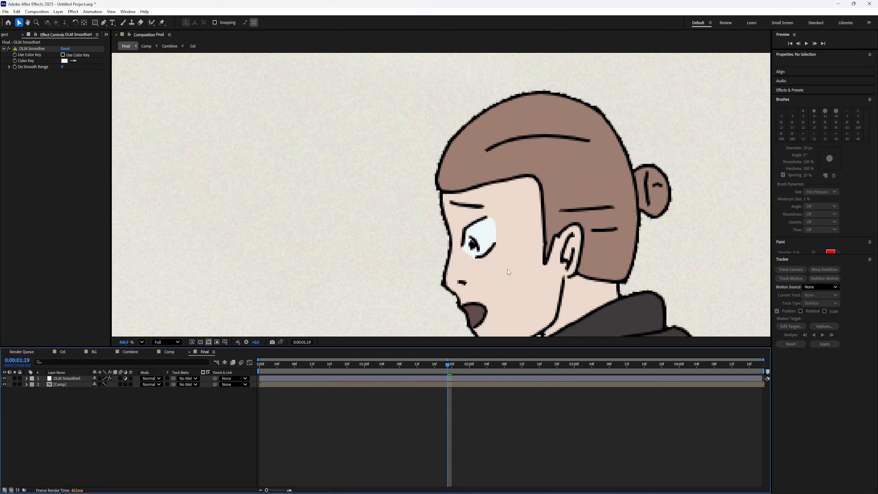
{"action": "left_click_drag", "start_coordinate": [554, 300], "coordinate": [502, 250]}
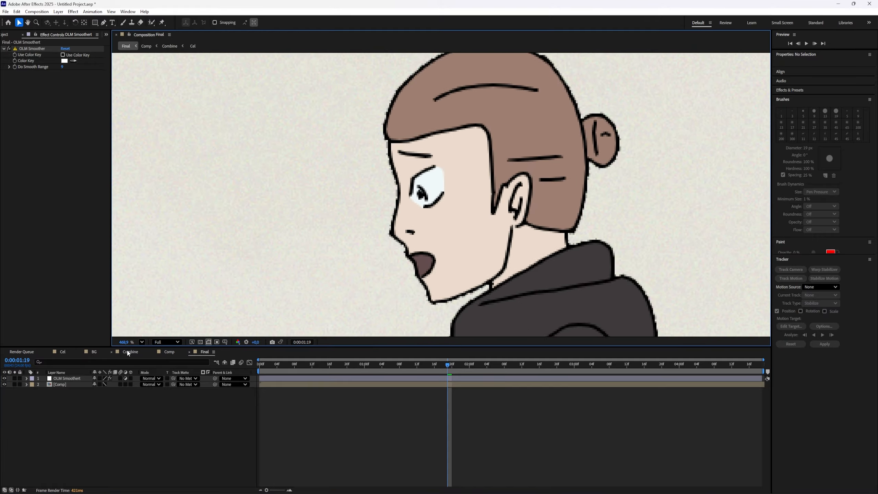
Open the Comp composition, set its preview to half resolution and go to the first frame
{"action": "left_click", "coordinate": [169, 352]}
{"action": "left_click", "coordinate": [164, 341]}
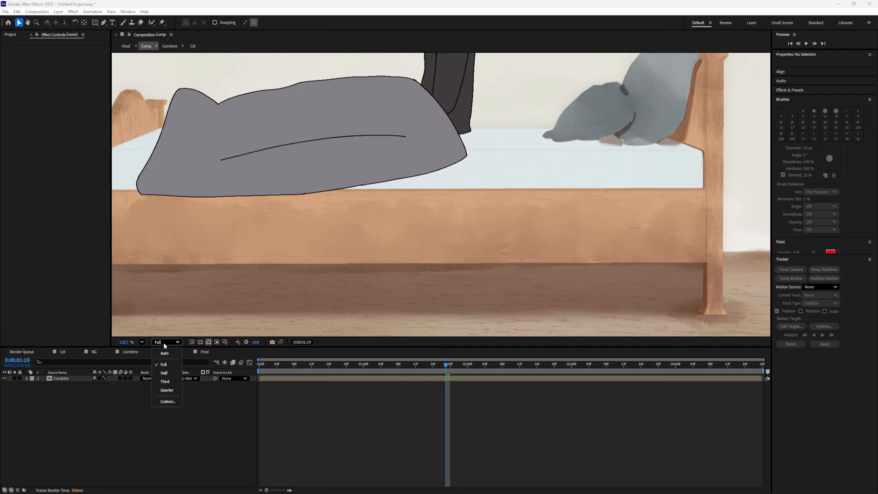
{"action": "left_click", "coordinate": [166, 374]}
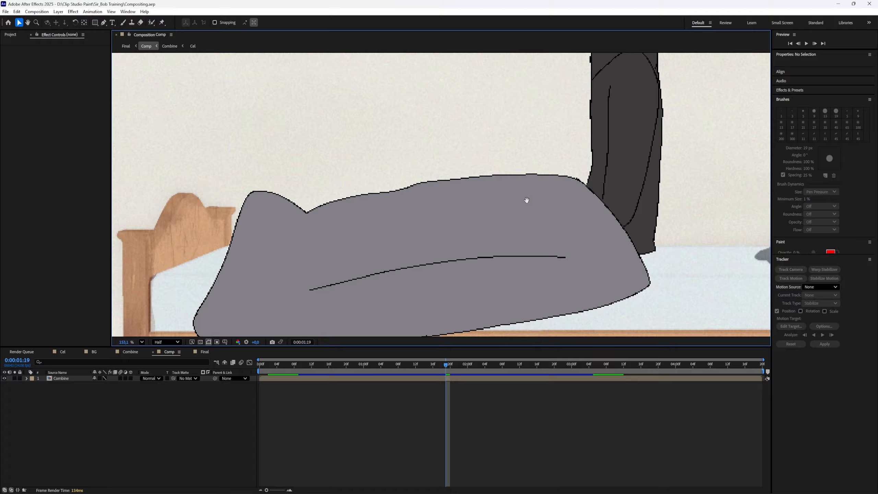
{"action": "scroll", "coordinate": [413, 271], "scroll_direction": "down", "scroll_amount": 4}
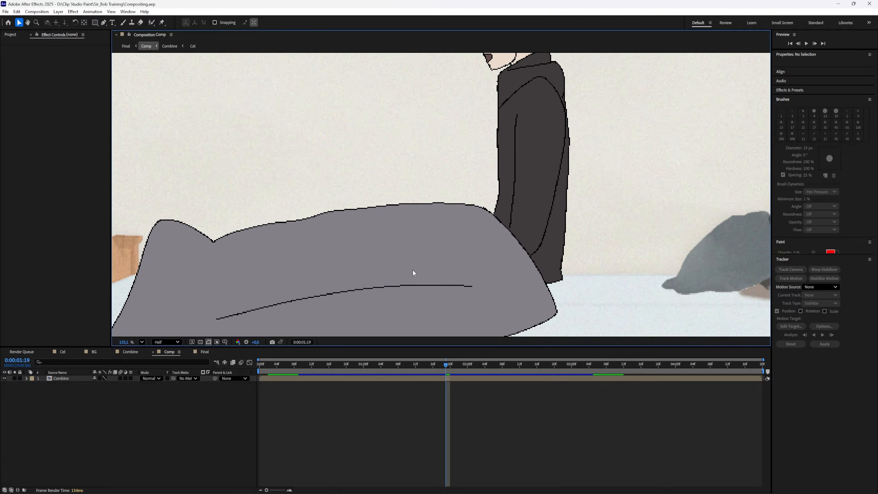
{"action": "left_click_drag", "start_coordinate": [435, 365], "coordinate": [186, 380]}
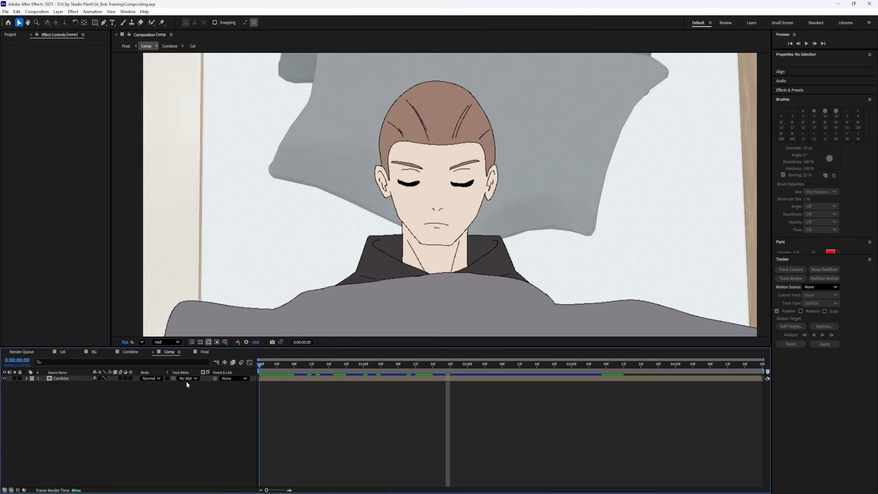
{"action": "right_click", "coordinate": [146, 415]}
{"action": "left_click", "coordinate": [91, 432]}
{"action": "scroll", "coordinate": [429, 320], "scroll_direction": "down", "scroll_amount": 3}
{"action": "left_click_drag", "start_coordinate": [450, 299], "coordinate": [403, 261]}
{"action": "scroll", "coordinate": [311, 248], "scroll_direction": "up", "scroll_amount": 3}
{"action": "scroll", "coordinate": [312, 248], "scroll_direction": "up", "scroll_amount": 6}
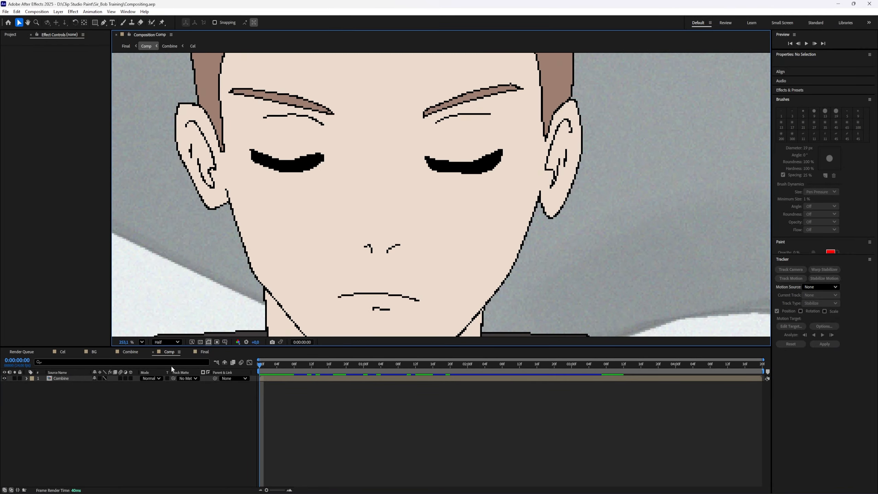
Duplicate the Combine layer and isolate the skin color on the copy using Target0 of the F's SelectColor effect
{"action": "left_click", "coordinate": [54, 380]}
{"action": "key", "text": "ctrl+d"}
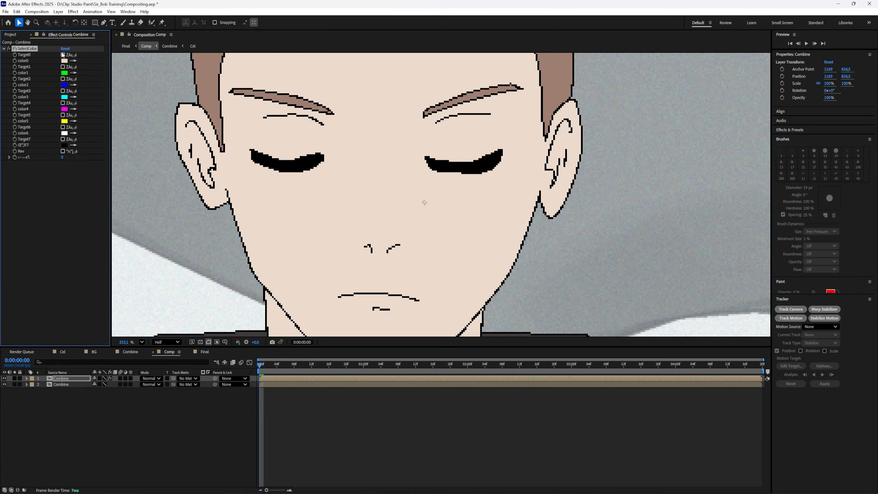
{"action": "left_click", "coordinate": [63, 54]}
{"action": "left_click", "coordinate": [63, 55]}
Add an Inner Shadow layer style to the upper Combine layer with Opacity 100% and Size 21
{"action": "right_click", "coordinate": [67, 385]}
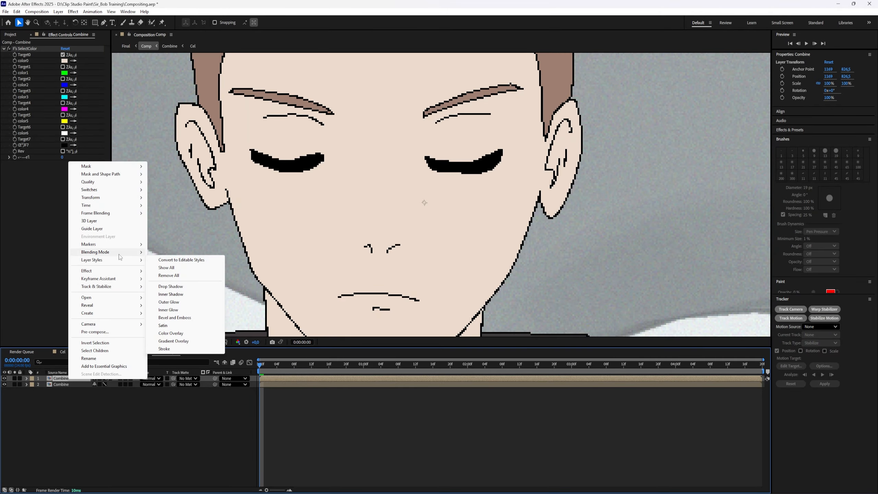
{"action": "mouse_move", "coordinate": [122, 258]}
{"action": "left_click", "coordinate": [192, 293]}
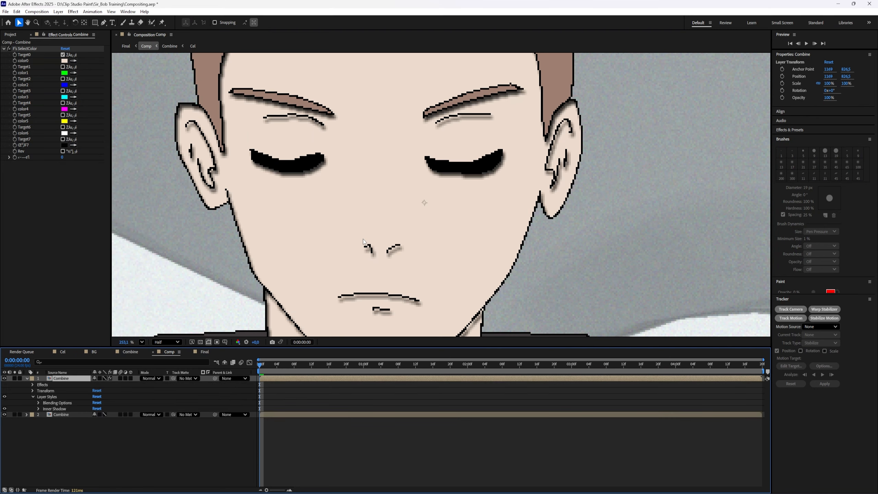
{"action": "left_click", "coordinate": [39, 408]}
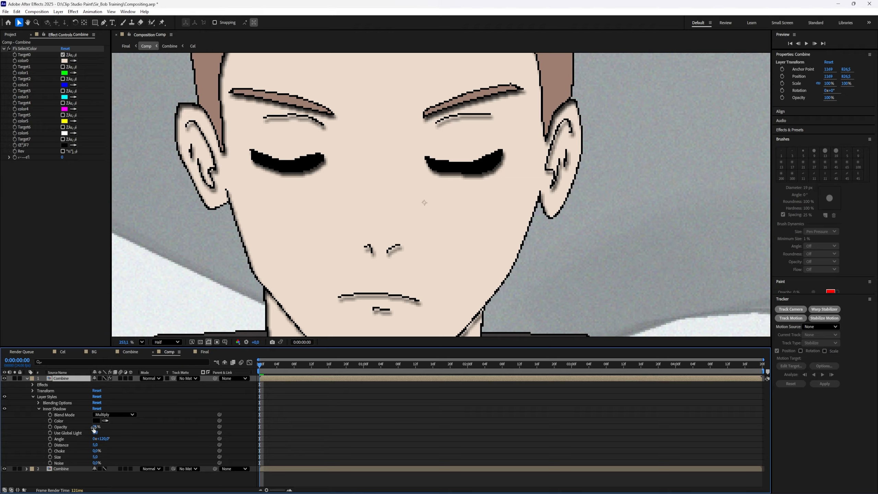
{"action": "left_click_drag", "start_coordinate": [93, 429], "coordinate": [104, 428]}
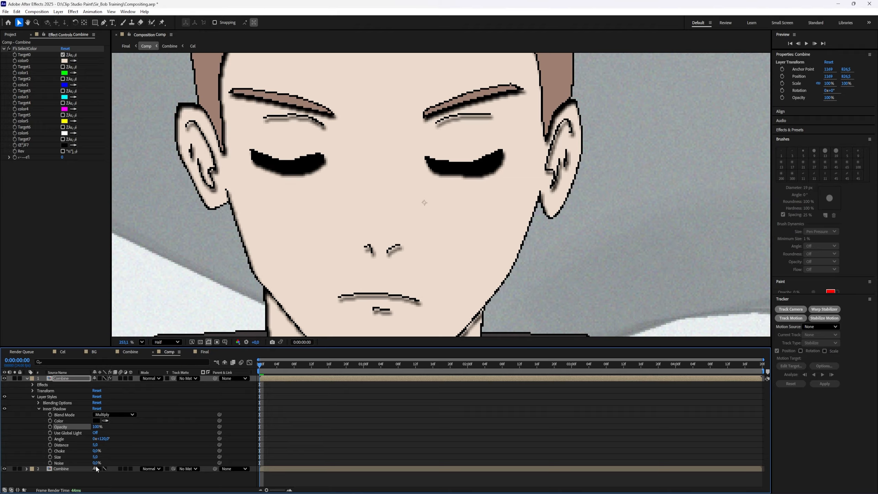
{"action": "left_click_drag", "start_coordinate": [94, 457], "coordinate": [98, 457]}
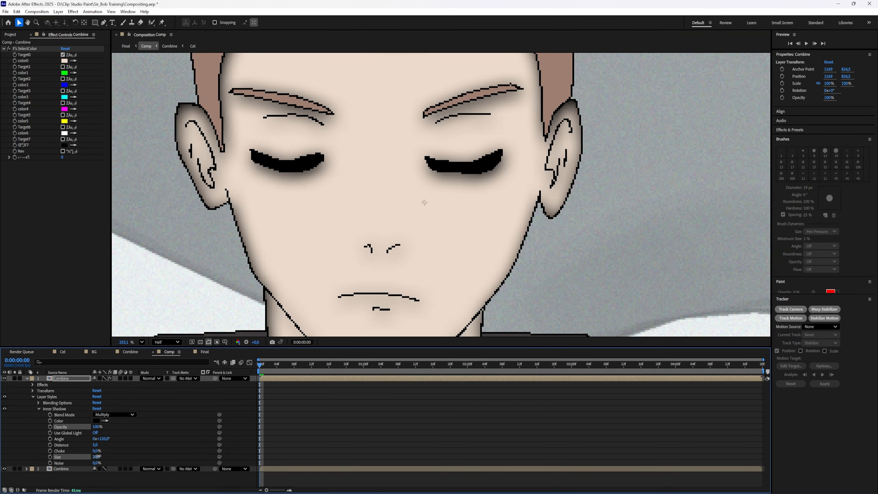
Inspect the inner shadow on the face at full preview resolution, then return the preview to half resolution
{"action": "left_click", "coordinate": [397, 411]}
{"action": "scroll", "coordinate": [406, 254], "scroll_direction": "down", "scroll_amount": 1}
{"action": "left_click", "coordinate": [177, 342]}
{"action": "left_click", "coordinate": [174, 334]}
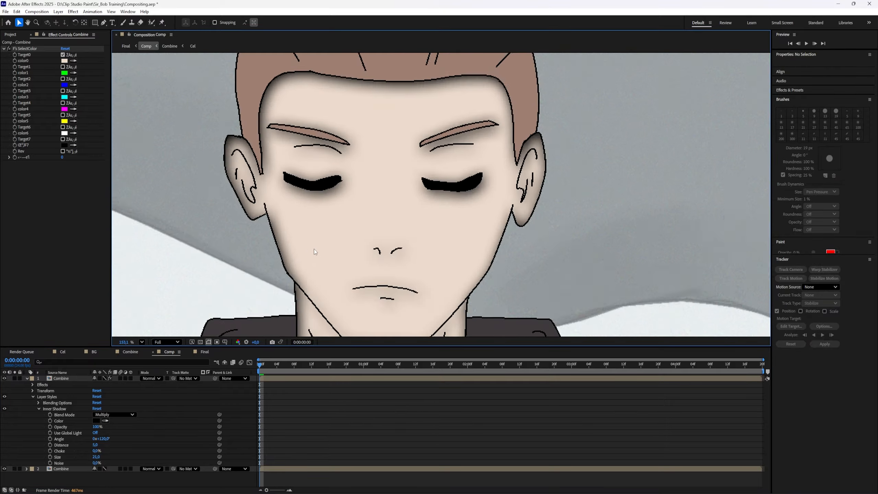
{"action": "scroll", "coordinate": [323, 246], "scroll_direction": "down", "scroll_amount": 10}
{"action": "scroll", "coordinate": [324, 245], "scroll_direction": "up", "scroll_amount": 11}
{"action": "left_click", "coordinate": [173, 344]}
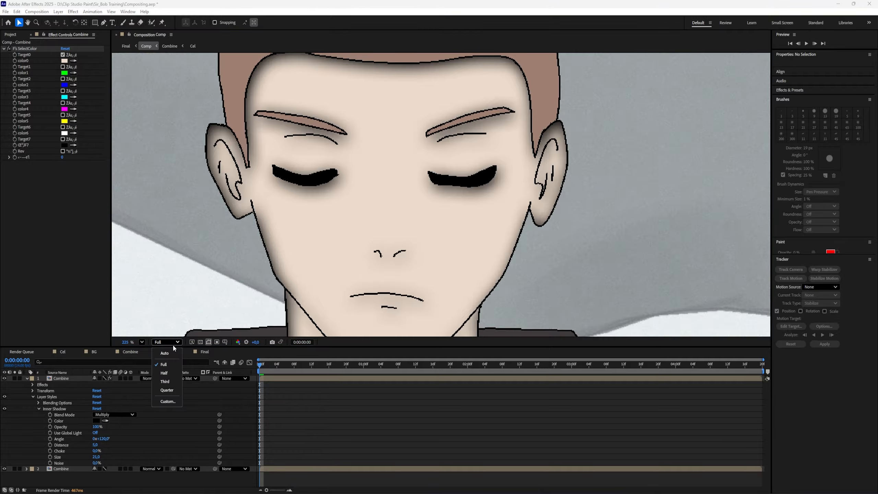
{"action": "left_click", "coordinate": [171, 373]}
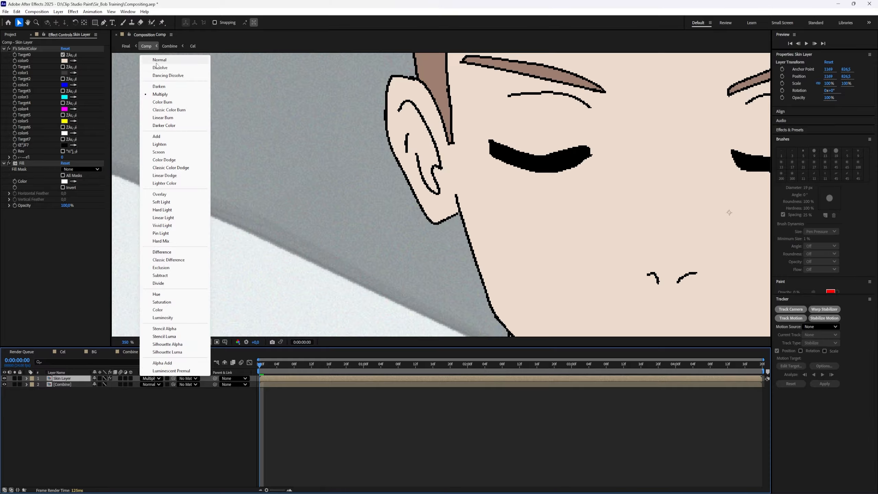
Set the Skin Layer's blending mode to Normal and its Inner Shadow color to beige with hue 28°, saturation 14% and brightness 92%
{"action": "left_click", "coordinate": [177, 68]}
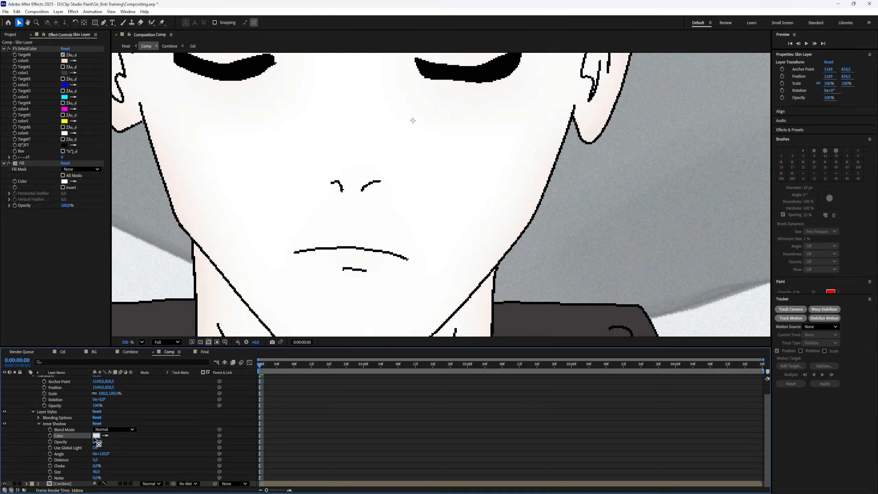
{"action": "left_click", "coordinate": [95, 436]}
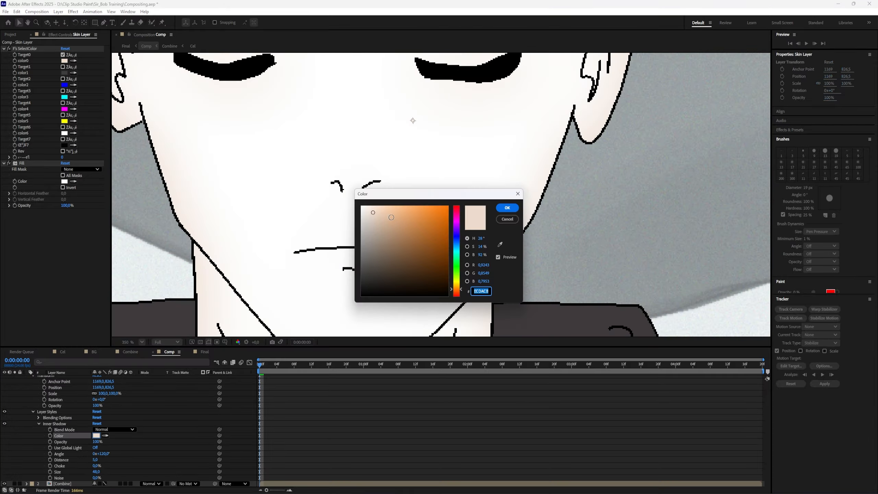
{"action": "left_click", "coordinate": [508, 207]}
Set the Skin Layer's blending mode to Multiply and check the shading across the whole head
{"action": "scroll", "coordinate": [148, 397], "scroll_direction": "up", "scroll_amount": 1}
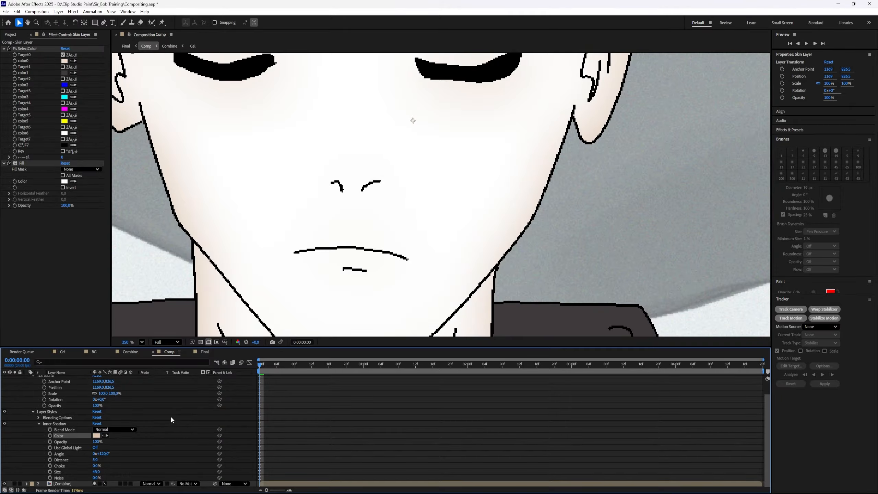
{"action": "left_click", "coordinate": [151, 378]}
{"action": "left_click", "coordinate": [189, 95]}
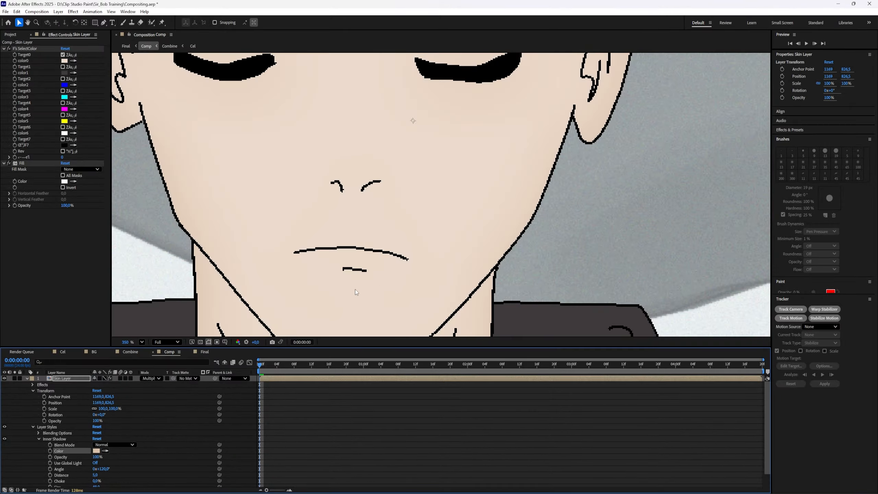
{"action": "scroll", "coordinate": [355, 289], "scroll_direction": "down", "scroll_amount": 5}
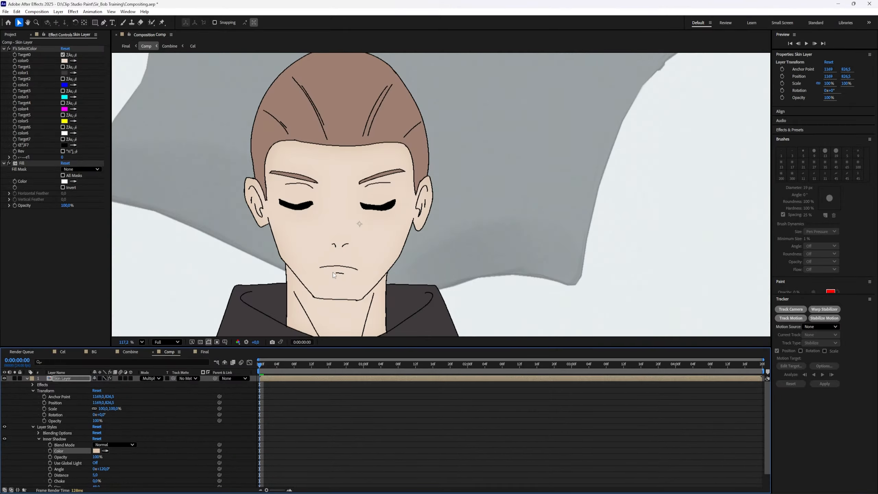
Create a comp-sized solid layer named Gradient above the Skin Layer
{"action": "left_click", "coordinate": [27, 378]}
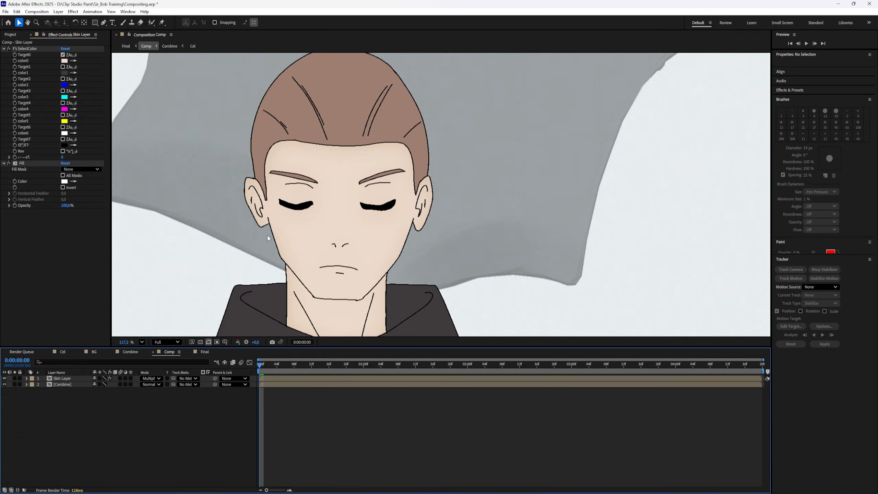
{"action": "right_click", "coordinate": [115, 439]}
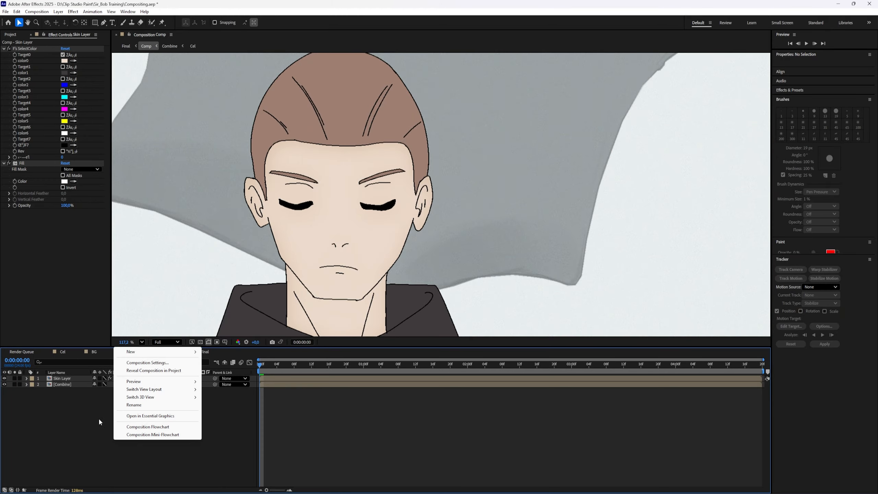
{"action": "left_click", "coordinate": [41, 430]}
{"action": "key", "text": "ctrl+y"}
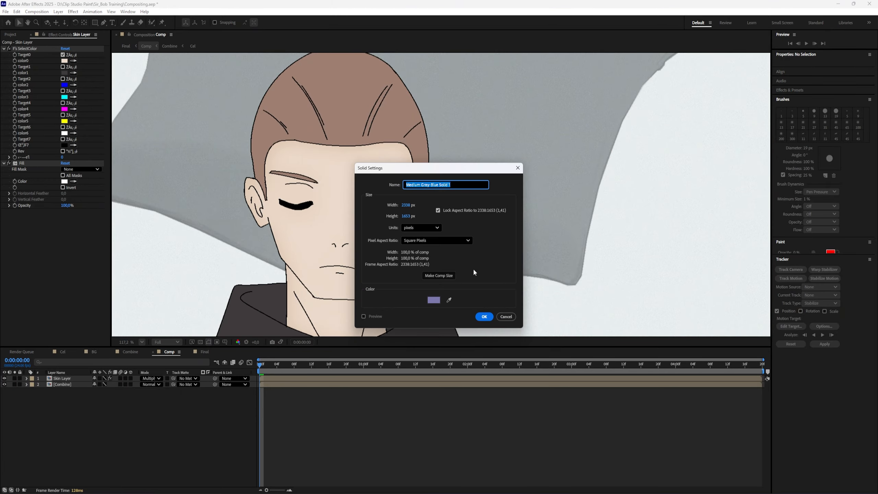
{"action": "type", "text": "Gradient"}
{"action": "key", "text": "Return"}
Apply the Gradient Ramp effect to the Gradient solid
{"action": "key", "text": "ctrl+space"}
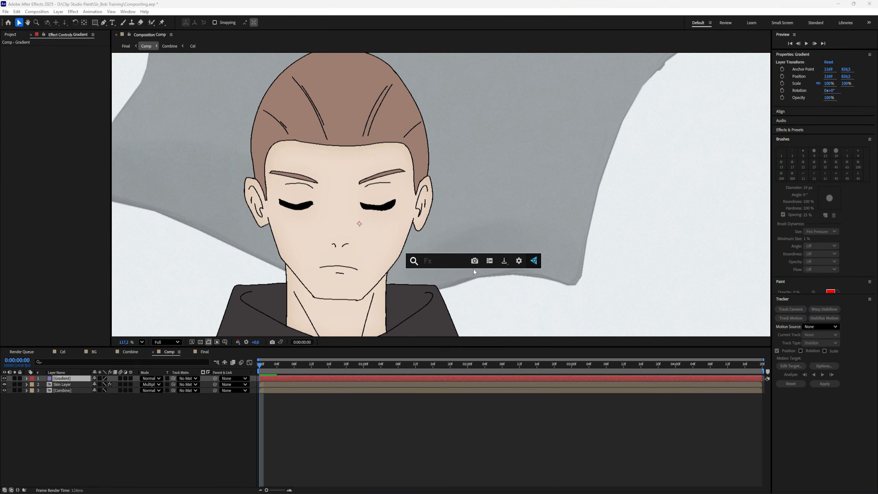
{"action": "type", "text": "Grad"}
{"action": "key", "text": "Down"}
{"action": "key", "text": "Return"}
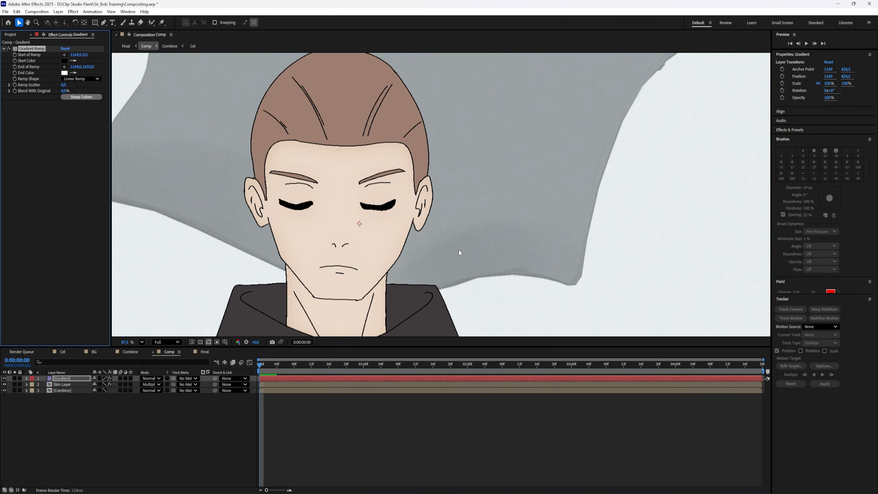
Make the ramp run roughly horizontally by placing its start at about -247, 825 and its end at about 3365, 693
{"action": "scroll", "coordinate": [462, 220], "scroll_direction": "down", "scroll_amount": 10}
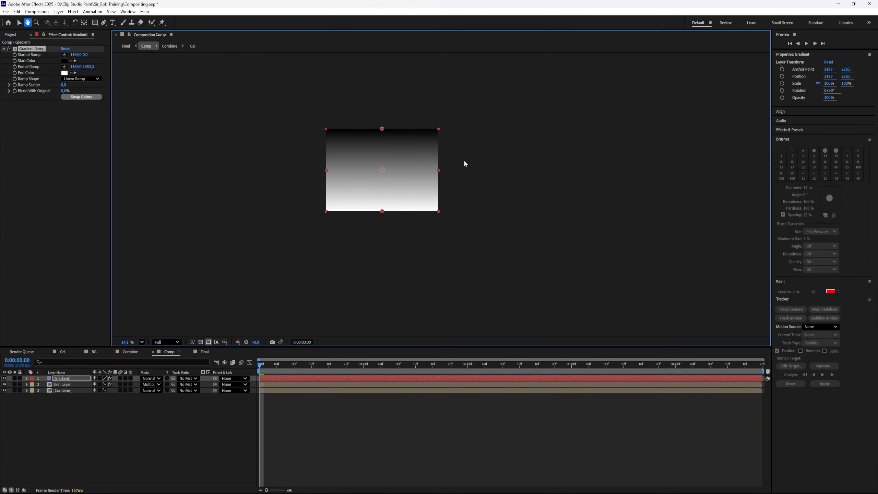
{"action": "scroll", "coordinate": [464, 159], "scroll_direction": "up", "scroll_amount": 3}
{"action": "left_click_drag", "start_coordinate": [349, 117], "coordinate": [236, 180]}
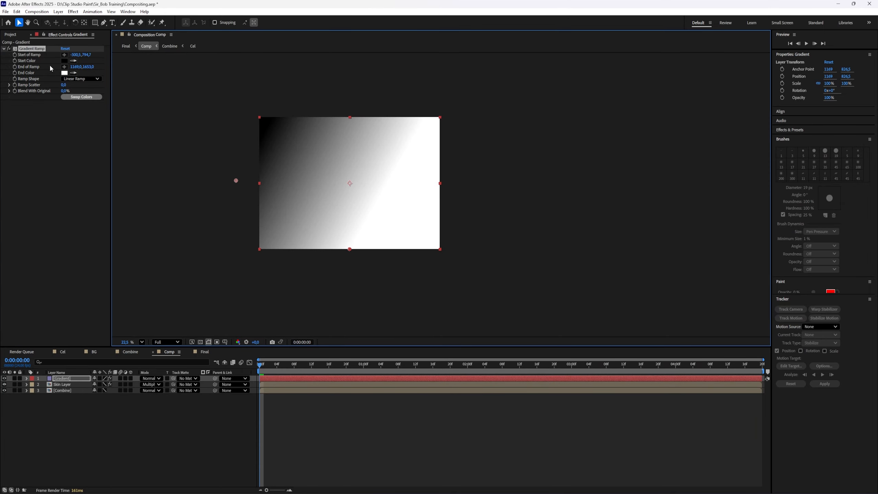
{"action": "left_click", "coordinate": [64, 66]}
{"action": "left_click_drag", "start_coordinate": [518, 173], "coordinate": [519, 172]}
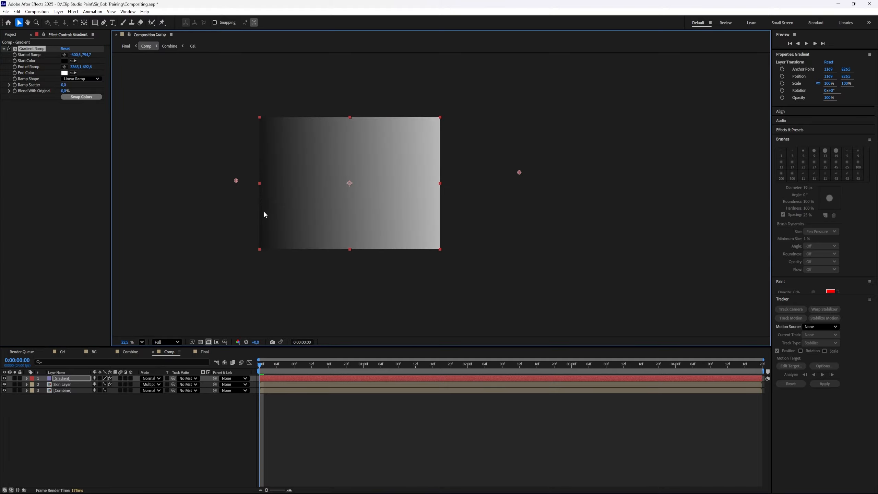
{"action": "left_click_drag", "start_coordinate": [236, 180], "coordinate": [239, 183]}
Set the Gradient layer's blending mode to Soft Light and toggle its visibility to compare the shading
{"action": "left_click", "coordinate": [147, 378]}
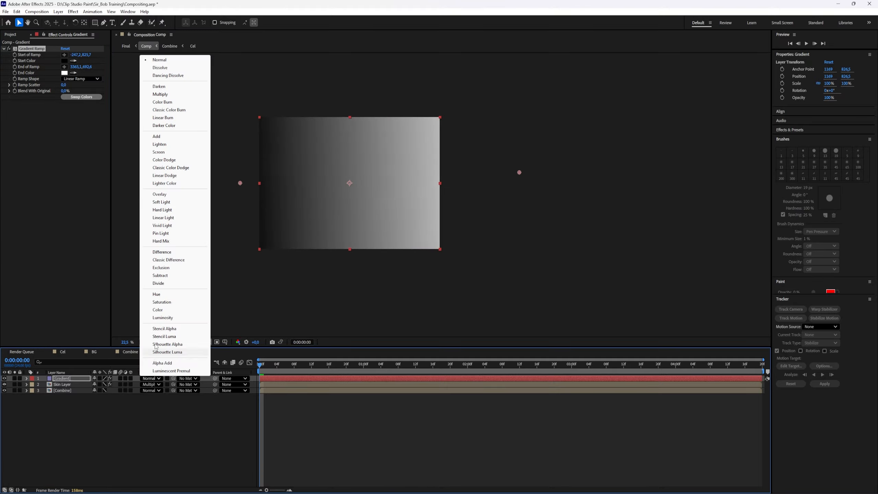
{"action": "left_click", "coordinate": [162, 202]}
{"action": "scroll", "coordinate": [308, 235], "scroll_direction": "up", "scroll_amount": 5}
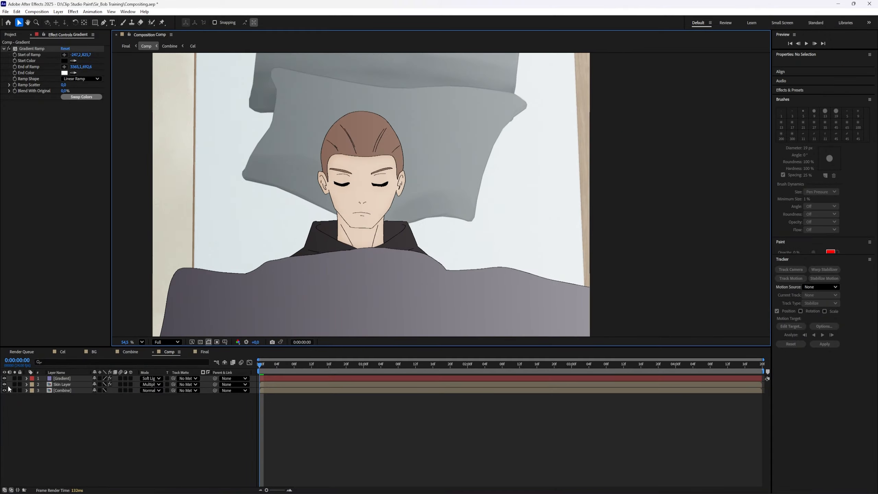
{"action": "left_click", "coordinate": [5, 378]}
{"action": "left_click", "coordinate": [4, 378]}
{"action": "left_click", "coordinate": [5, 379]}
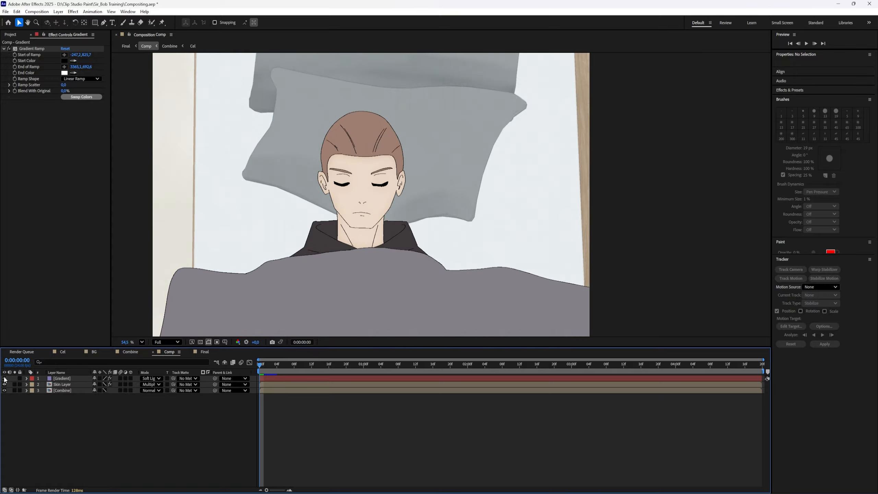
{"action": "left_click", "coordinate": [4, 379]}
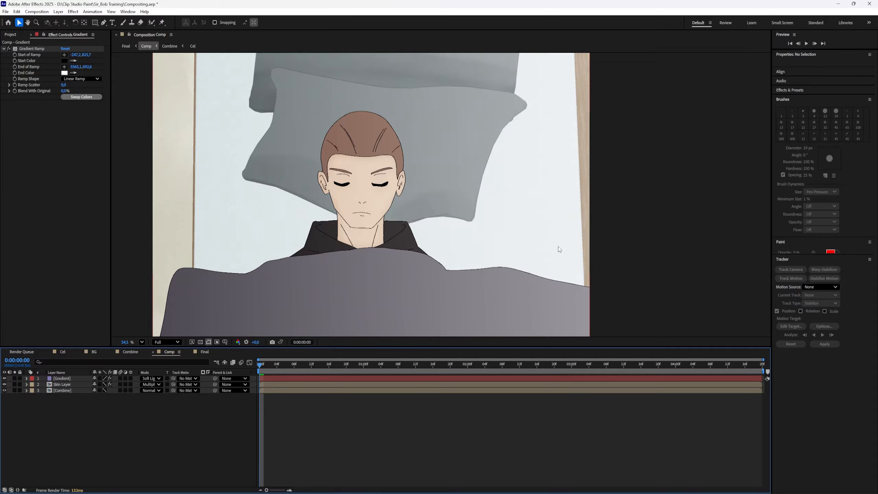
{"action": "left_click", "coordinate": [5, 378]}
{"action": "left_click", "coordinate": [5, 379]}
Trim the end of the Gradient layer to the last frame of the close-up shot, at 0:00:01:05
{"action": "left_click_drag", "start_coordinate": [316, 366], "coordinate": [384, 372]}
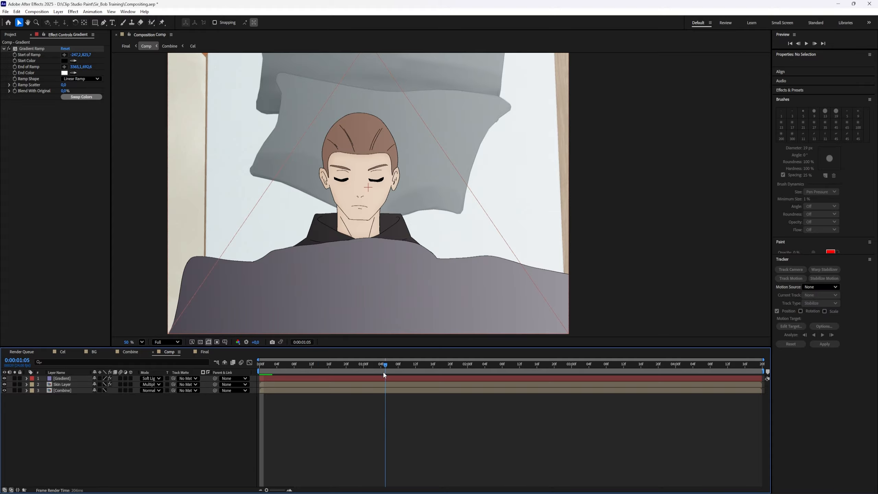
{"action": "key", "text": "space"}
{"action": "key", "text": "space"}
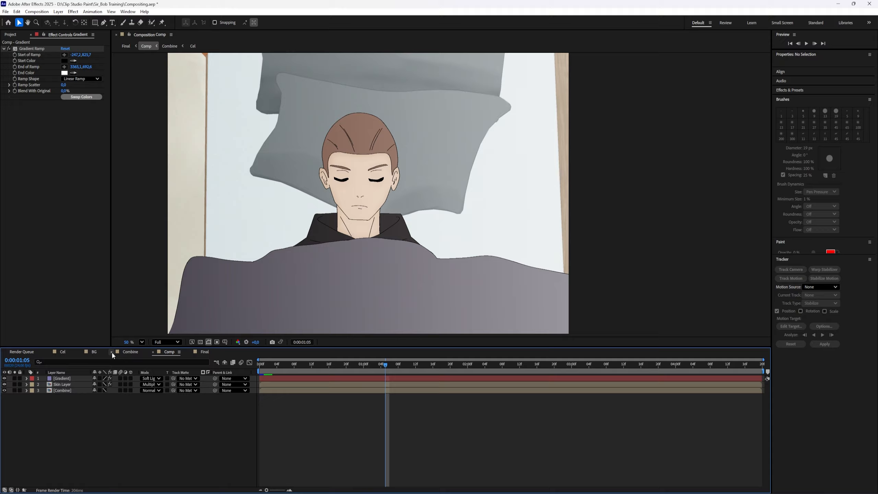
{"action": "left_click", "coordinate": [86, 377]}
{"action": "left_click_drag", "start_coordinate": [761, 377], "coordinate": [386, 384]}
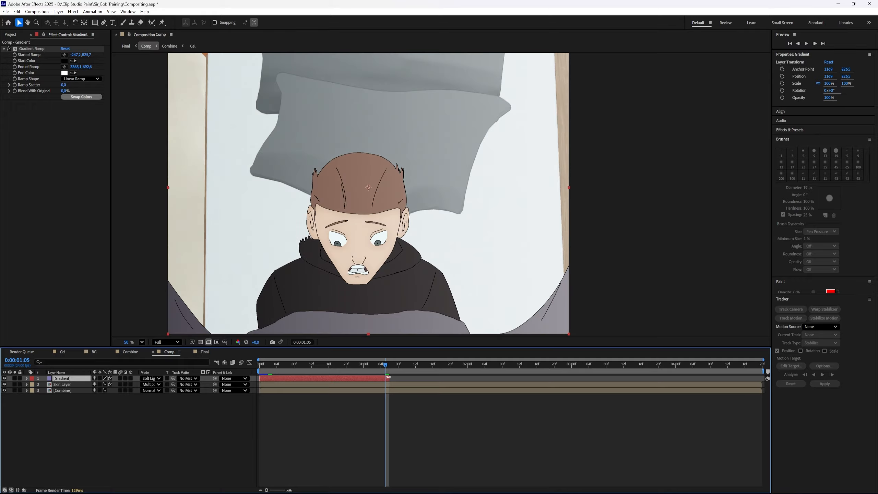
{"action": "key", "text": "Page_Down"}
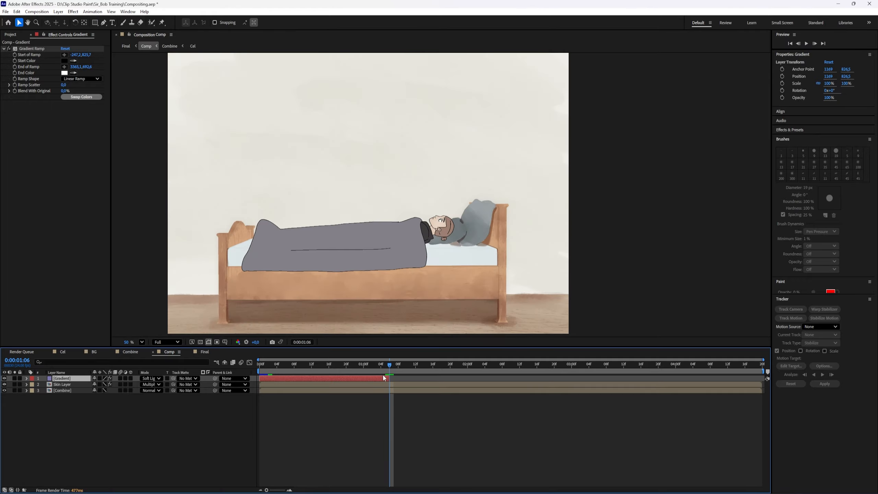
{"action": "key", "text": "Page_Up"}
{"action": "key", "text": "Page_Up"}
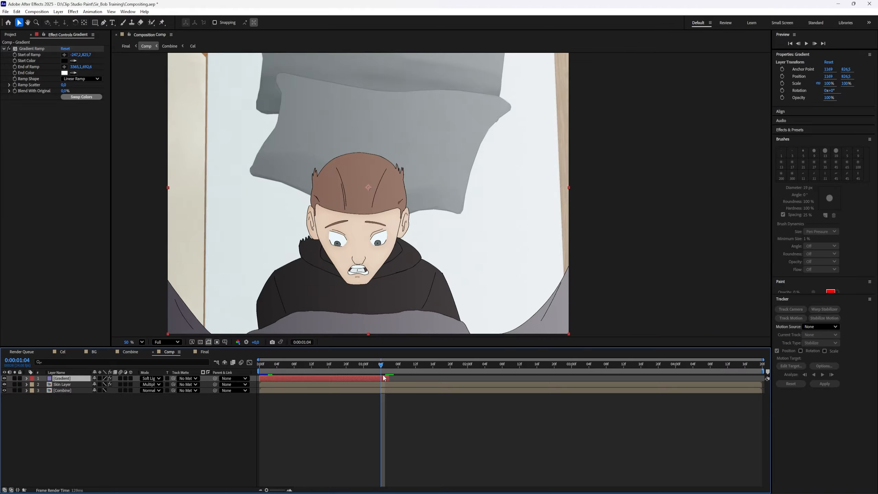
In the Cel composition, restore the tongue's missing fill through the F's SelectColor effect on the upper image-sequence layer
{"action": "scroll", "coordinate": [426, 294], "scroll_direction": "up", "scroll_amount": 10}
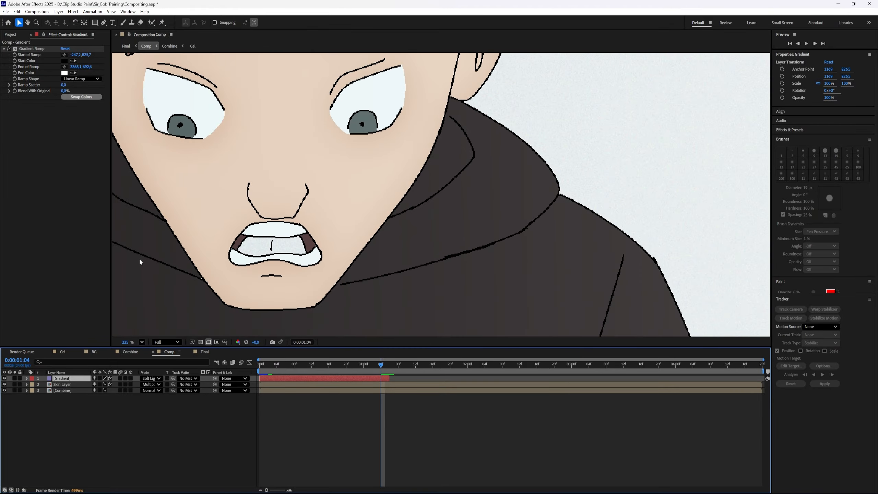
{"action": "left_click_drag", "start_coordinate": [247, 294], "coordinate": [254, 297]}
{"action": "double_click", "coordinate": [54, 391]}
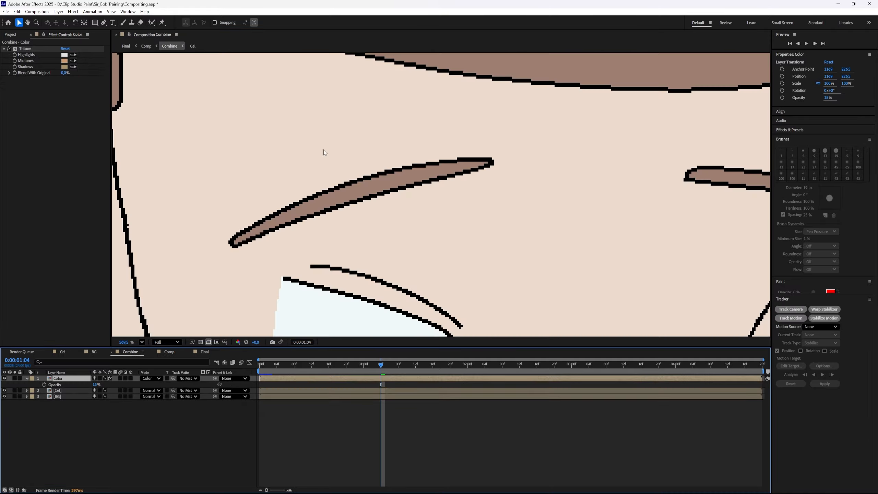
{"action": "scroll", "coordinate": [324, 150], "scroll_direction": "down", "scroll_amount": 6}
{"action": "scroll", "coordinate": [384, 68], "scroll_direction": "up", "scroll_amount": 4}
{"action": "scroll", "coordinate": [364, 69], "scroll_direction": "down", "scroll_amount": 4}
{"action": "left_click_drag", "start_coordinate": [362, 56], "coordinate": [255, 246]}
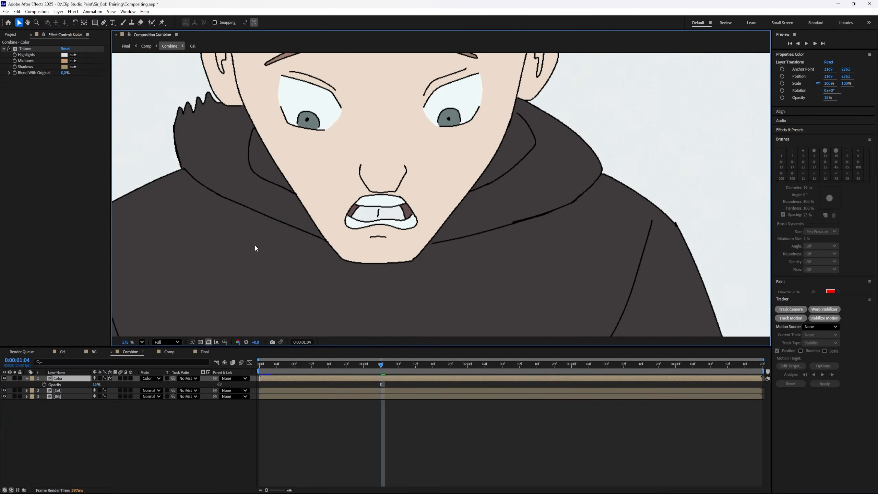
{"action": "left_click", "coordinate": [63, 351]}
{"action": "scroll", "coordinate": [277, 288], "scroll_direction": "down", "scroll_amount": 3}
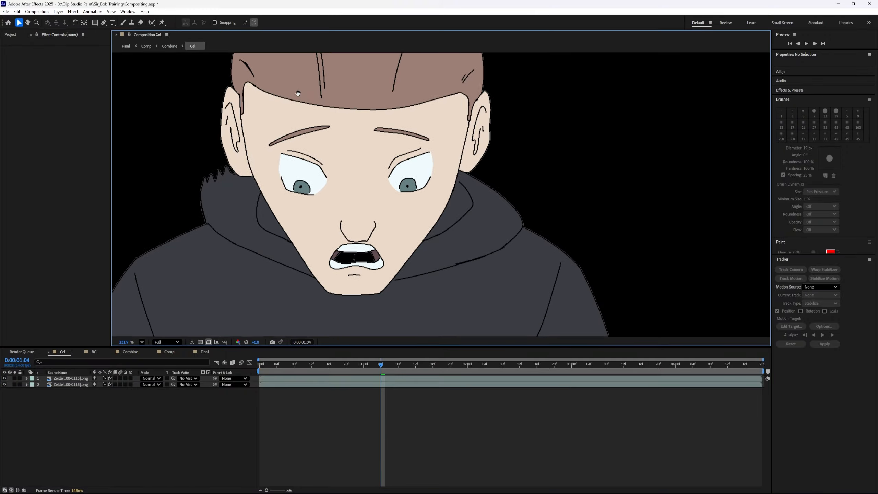
{"action": "scroll", "coordinate": [337, 304], "scroll_direction": "up", "scroll_amount": 4}
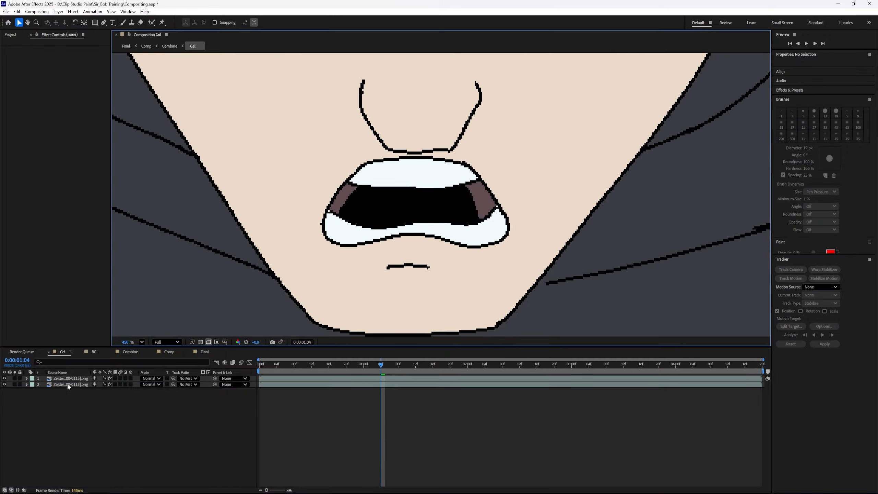
{"action": "left_click", "coordinate": [69, 378]}
{"action": "scroll", "coordinate": [408, 241], "scroll_direction": "down", "scroll_amount": 5}
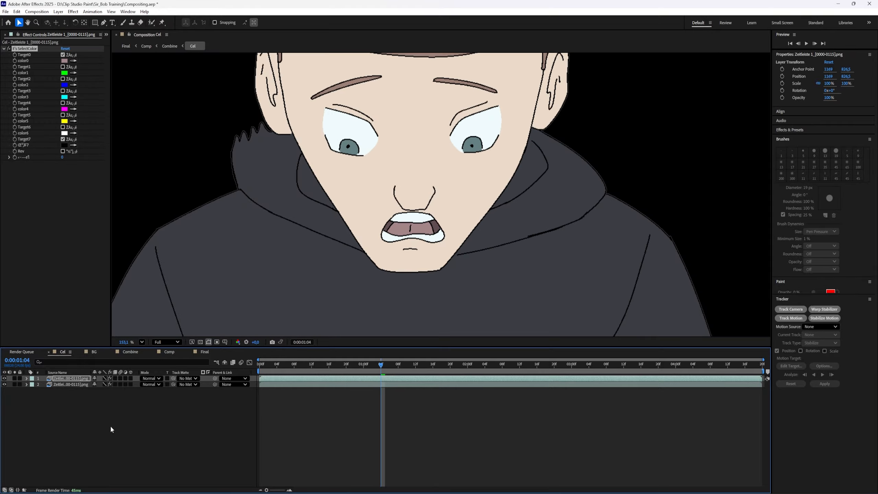
Return to the Comp composition and check the mouth and the end of the Gradient layer around frame 1:05
{"action": "left_click", "coordinate": [169, 352]}
{"action": "scroll", "coordinate": [289, 287], "scroll_direction": "down", "scroll_amount": 5}
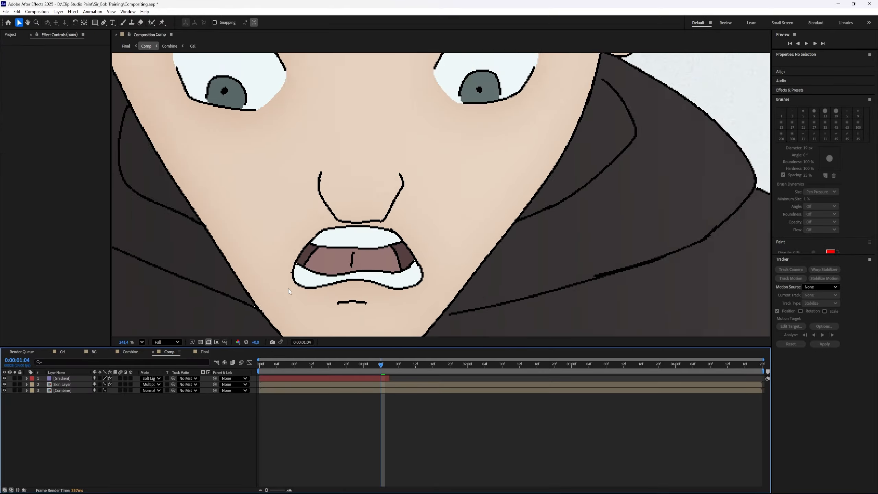
{"action": "key", "text": "Page_Down"}
{"action": "key", "text": "Page_Down"}
{"action": "scroll", "coordinate": [395, 197], "scroll_direction": "down", "scroll_amount": 1}
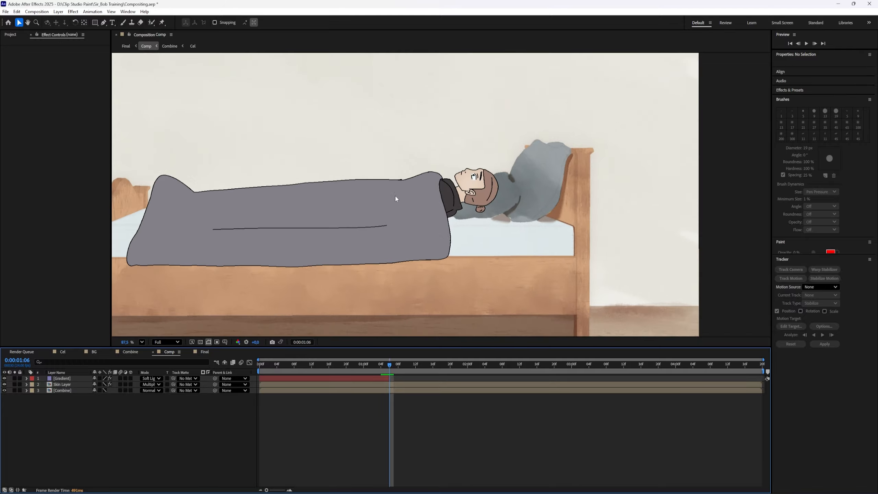
{"action": "key", "text": "Page_Up"}
{"action": "scroll", "coordinate": [393, 209], "scroll_direction": "down", "scroll_amount": 4}
{"action": "scroll", "coordinate": [392, 209], "scroll_direction": "up", "scroll_amount": 1}
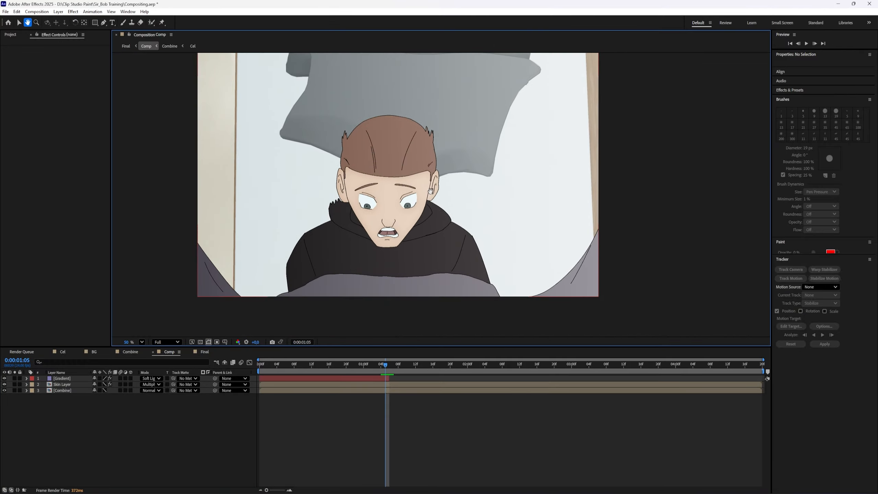
{"action": "key", "text": "Page_Down"}
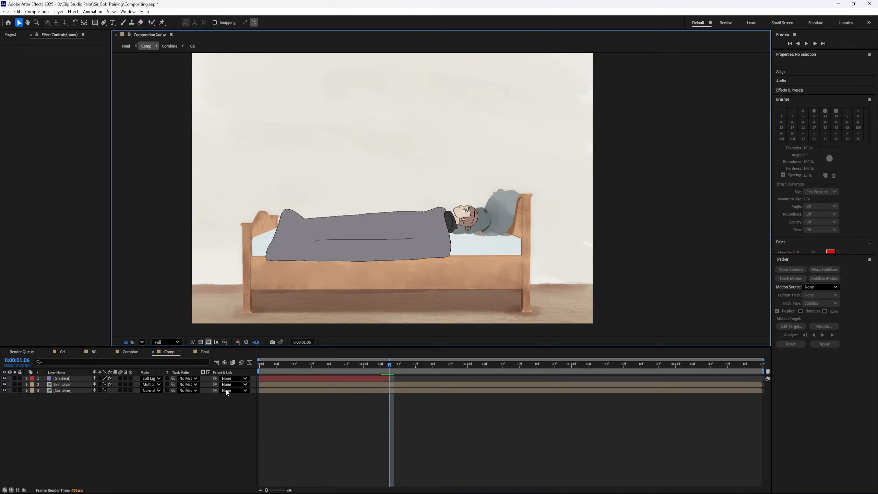
{"action": "left_click", "coordinate": [155, 411]}
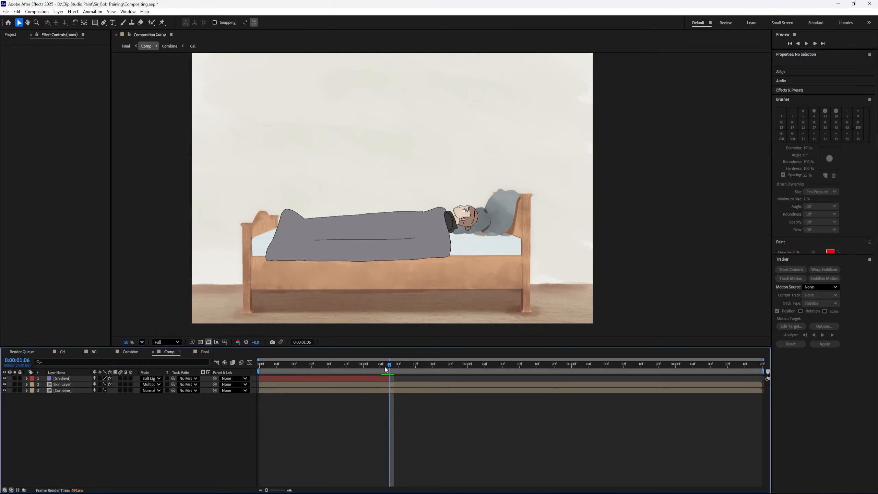
{"action": "key", "text": "Page_Down"}
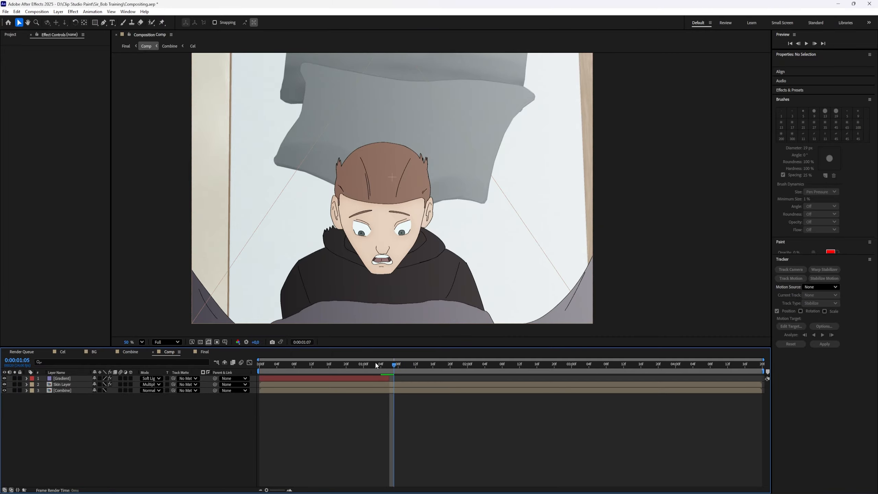
Examine the gradient shading on the face, hair, hoodie and blanket at frame 0:12
{"action": "left_click", "coordinate": [311, 365]}
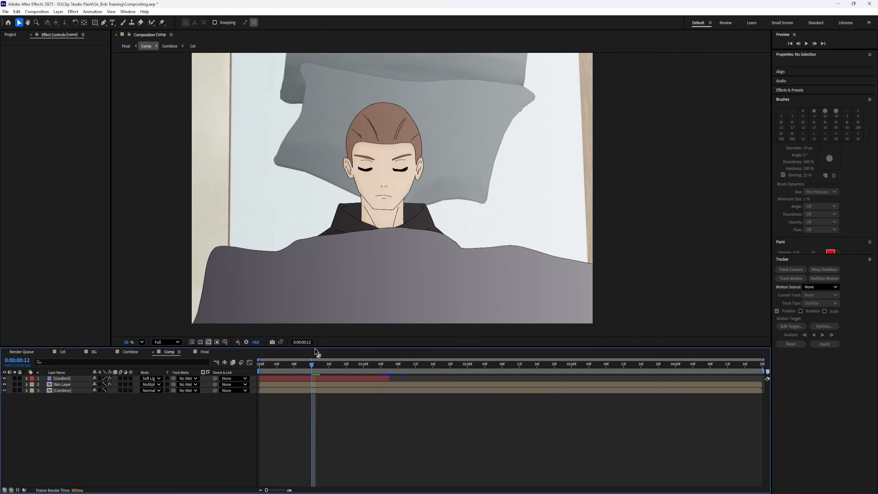
{"action": "scroll", "coordinate": [341, 292], "scroll_direction": "up", "scroll_amount": 1}
{"action": "left_click_drag", "start_coordinate": [429, 195], "coordinate": [352, 342]}
{"action": "left_click_drag", "start_coordinate": [373, 264], "coordinate": [387, 234]}
{"action": "left_click", "coordinate": [515, 480]}
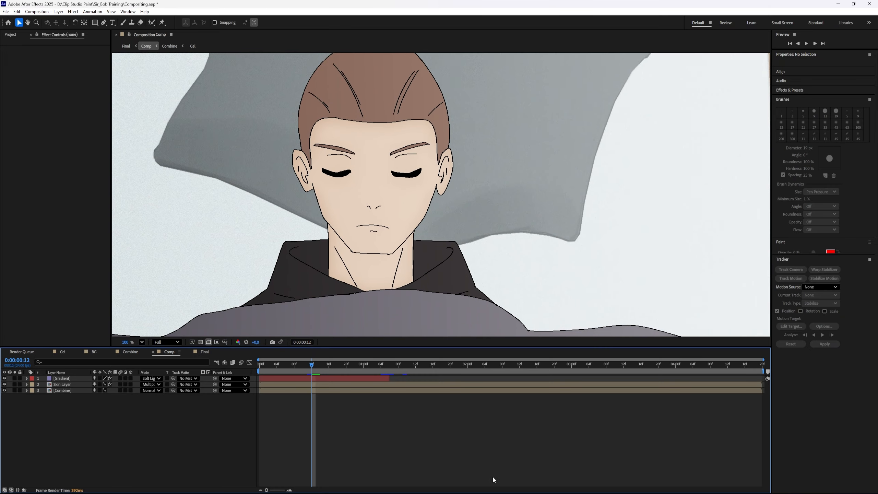
{"action": "left_click_drag", "start_coordinate": [430, 66], "coordinate": [437, 113]}
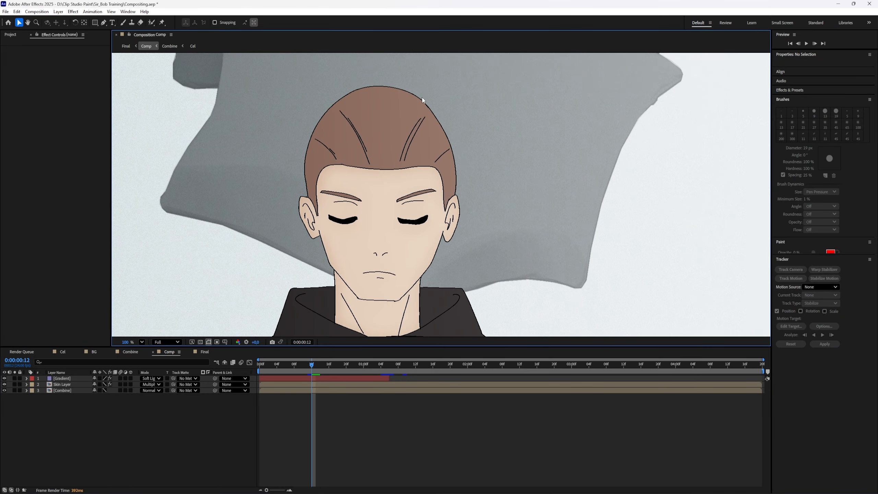
{"action": "left_click_drag", "start_coordinate": [418, 266], "coordinate": [426, 124]}
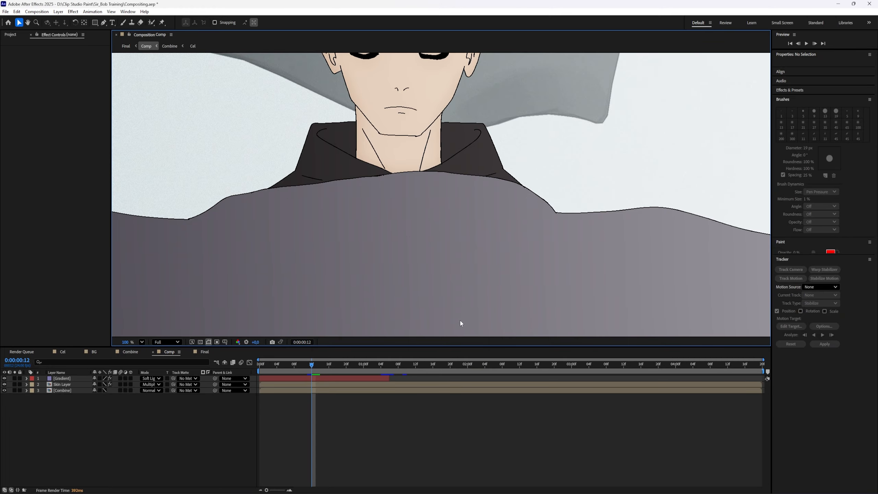
Duplicate the Combine layer in the Comp composition
{"action": "scroll", "coordinate": [460, 324], "scroll_direction": "down", "scroll_amount": 5}
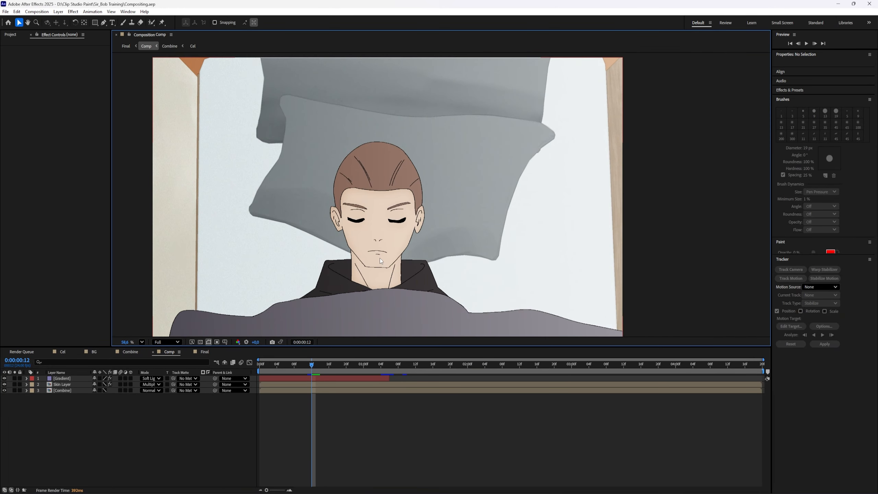
{"action": "left_click", "coordinate": [66, 391]}
{"action": "key", "text": "ctrl+d"}
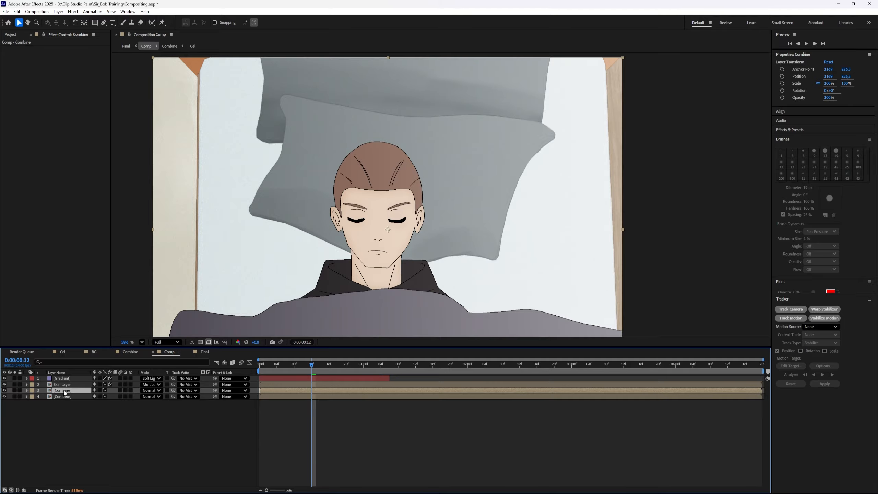
Rename the duplicated Combine layer Highliht and give it an Inner Shadow layer style and the F's SelectColor effect
{"action": "right_click", "coordinate": [67, 393]}
{"action": "left_click", "coordinate": [713, 434]}
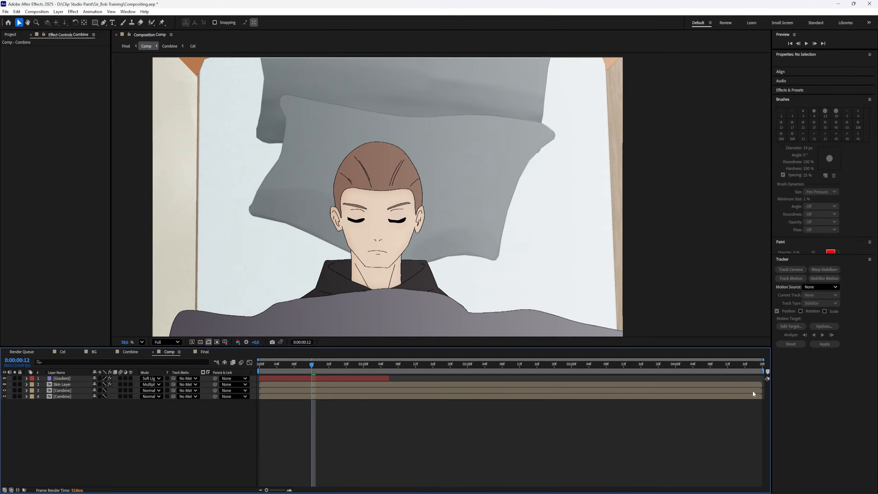
{"action": "left_click", "coordinate": [753, 392]}
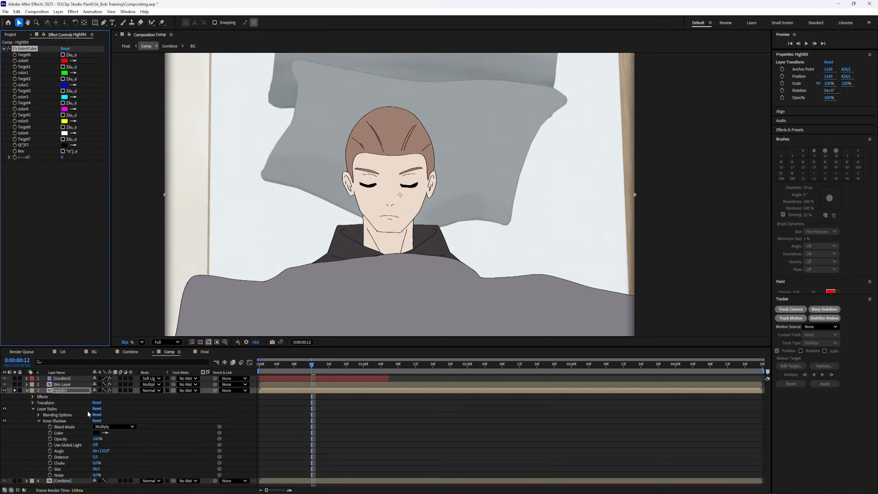
Sample the skin, hair, hoodie and blanket colours as F's SelectColor targets and take the Highliht layer out of solo
{"action": "left_click", "coordinate": [74, 61]}
{"action": "left_click", "coordinate": [418, 201]}
{"action": "left_click", "coordinate": [73, 72]}
{"action": "left_click", "coordinate": [416, 139]}
{"action": "left_click", "coordinate": [73, 85]}
{"action": "left_click", "coordinate": [446, 251]}
{"action": "left_click", "coordinate": [61, 80]}
{"action": "left_click", "coordinate": [62, 79]}
{"action": "left_click", "coordinate": [73, 96]}
{"action": "left_click", "coordinate": [221, 294]}
{"action": "left_click", "coordinate": [14, 391]}
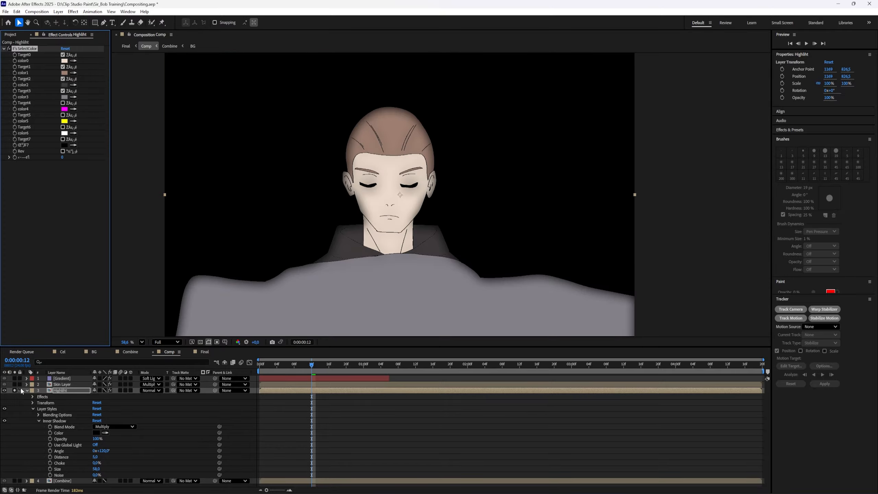
Set the Highliht layer's Inner Shadow angle to 1x+5° and its distance to 6, checking the character's edges
{"action": "left_click_drag", "start_coordinate": [190, 449], "coordinate": [198, 448]}
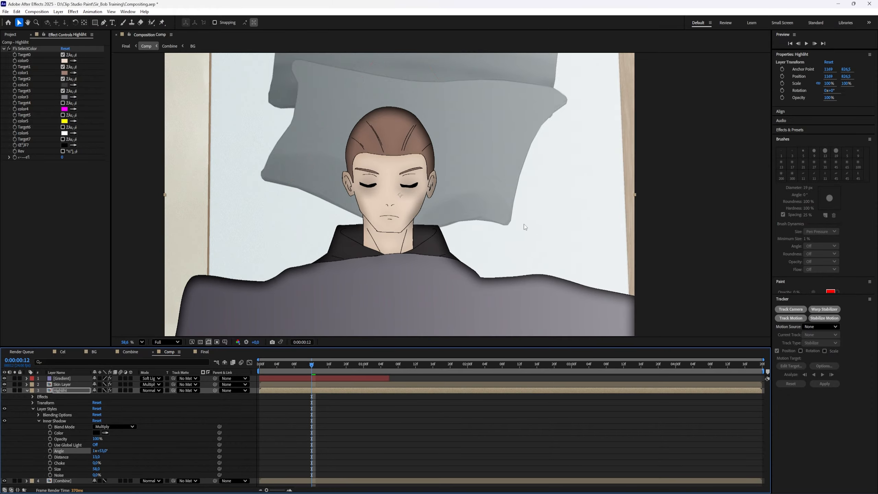
{"action": "key", "text": "/"}
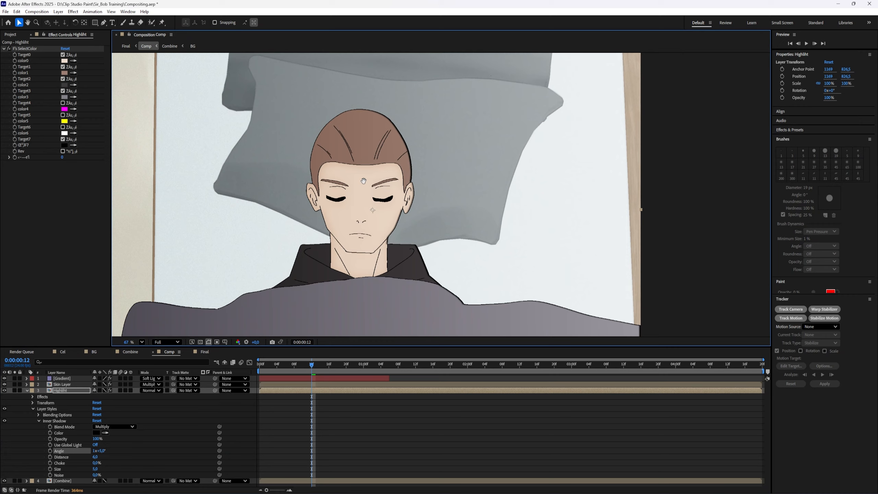
{"action": "scroll", "coordinate": [419, 252], "scroll_direction": "up", "scroll_amount": 2}
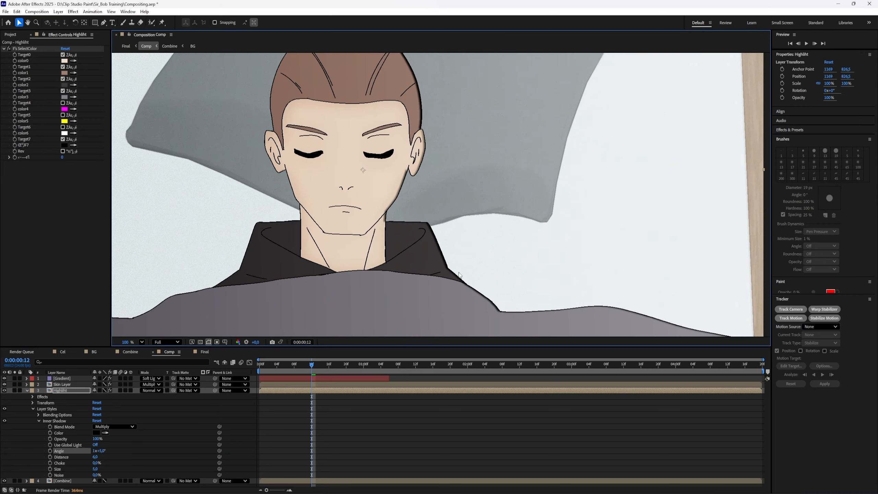
Set the Inner Shadow's size to 10 and make it white with the Normal blend mode
{"action": "left_click", "coordinate": [95, 469]}
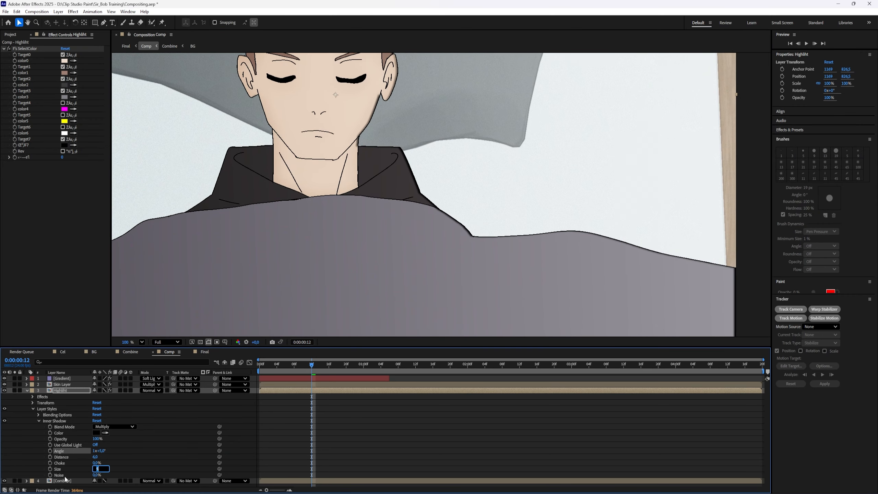
{"action": "type", "text": "10"}
{"action": "key", "text": "Return"}
{"action": "left_click_drag", "start_coordinate": [369, 145], "coordinate": [415, 271]}
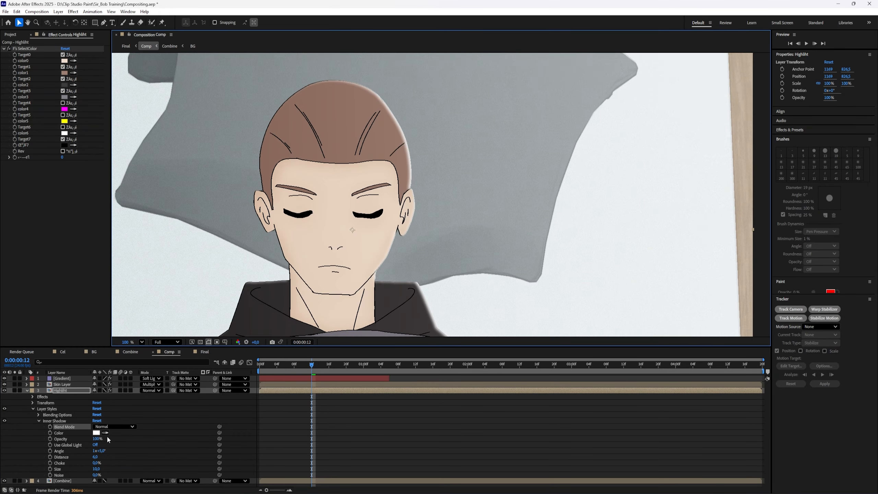
Try Color Dodge as the Highliht layer's Inner Shadow blend mode
{"action": "left_click", "coordinate": [110, 427]}
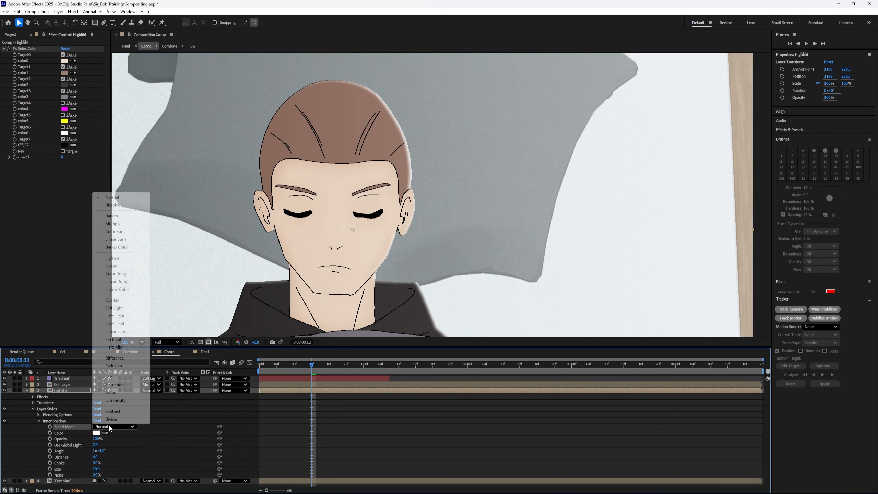
{"action": "left_click", "coordinate": [127, 273]}
{"action": "scroll", "coordinate": [343, 253], "scroll_direction": "down", "scroll_amount": 1}
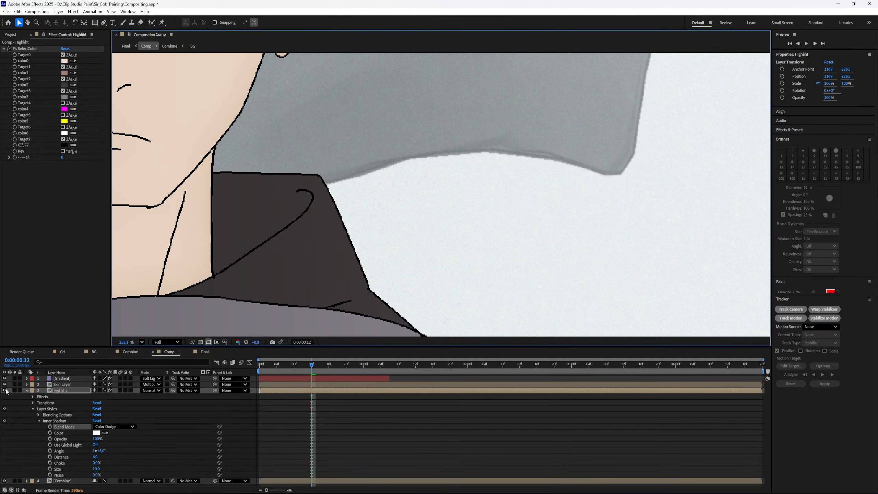
Hide the Skin Layer and compare the hoodie edge with the Highliht layer off and on
{"action": "left_click", "coordinate": [5, 385]}
{"action": "left_click", "coordinate": [111, 427]}
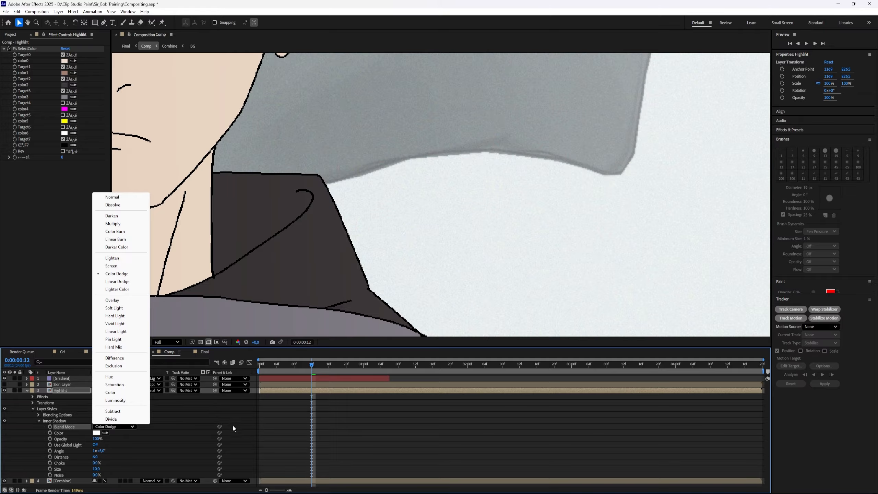
{"action": "left_click", "coordinate": [219, 413]}
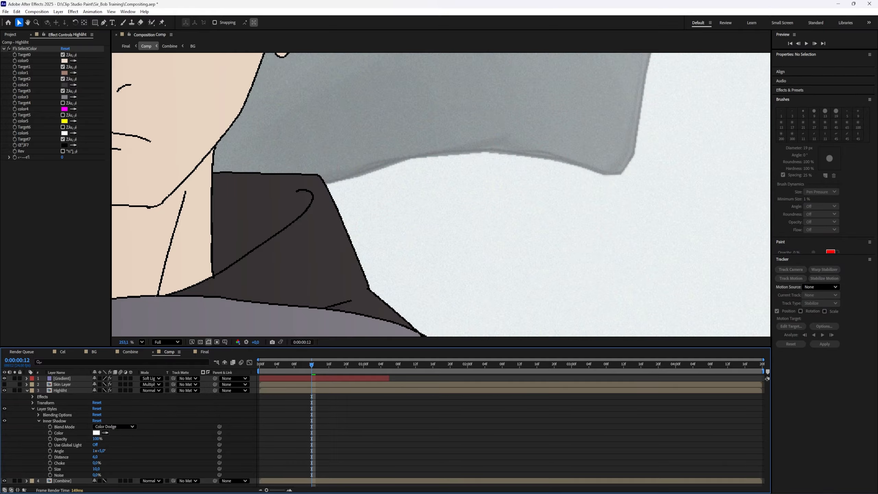
{"action": "left_click", "coordinate": [26, 390]}
{"action": "left_click", "coordinate": [4, 390]}
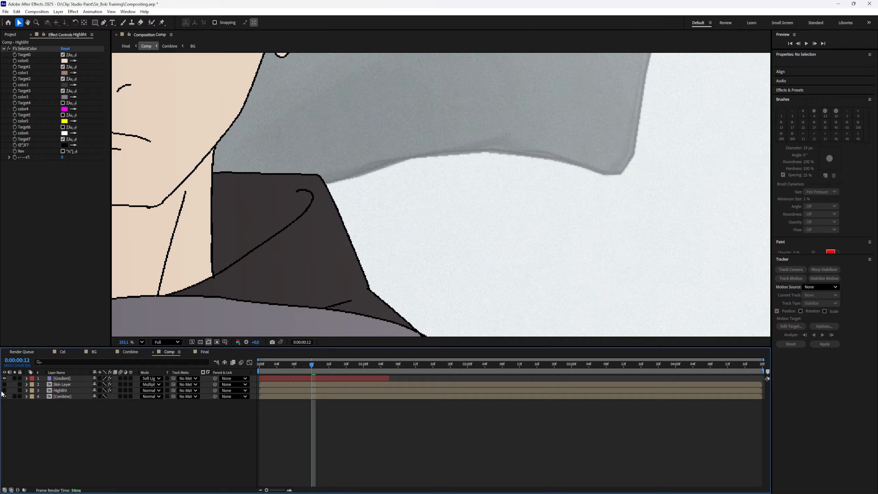
{"action": "left_click", "coordinate": [4, 390]}
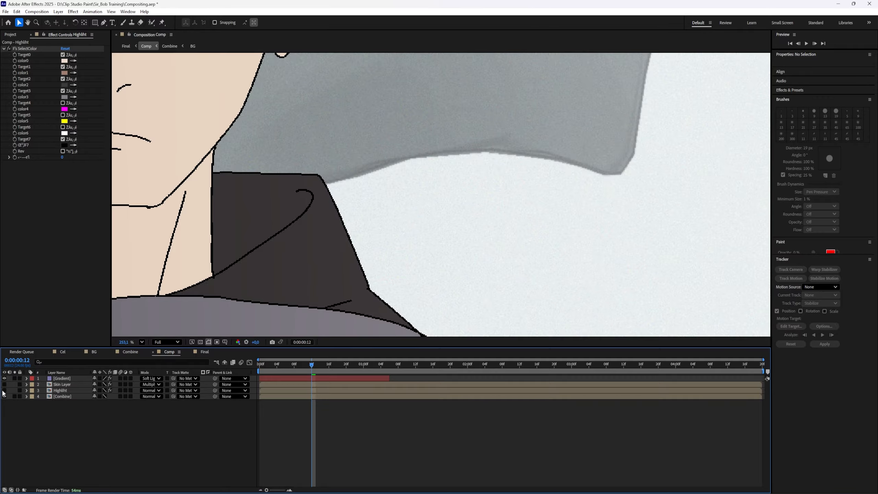
Try Linear Dodge as the Inner Shadow's blend mode and check the rim light on the whole character
{"action": "left_click", "coordinate": [27, 390]}
{"action": "left_click", "coordinate": [122, 426]}
{"action": "left_click", "coordinate": [104, 282]}
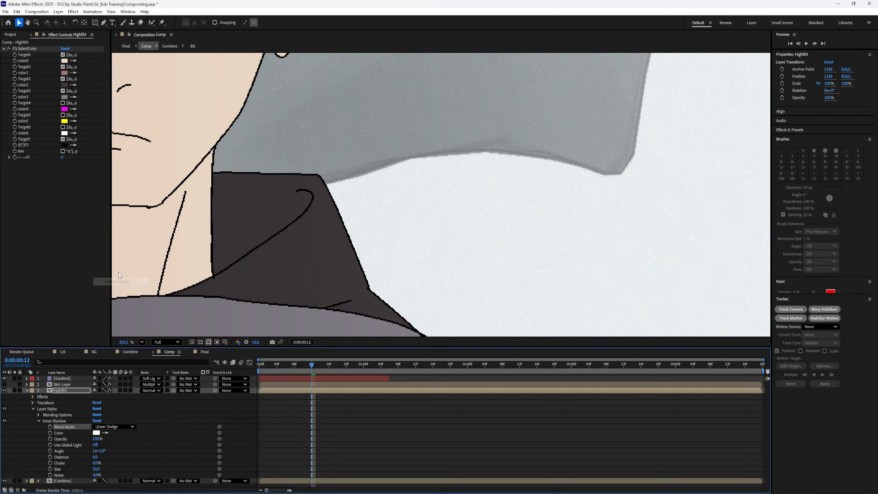
{"action": "scroll", "coordinate": [319, 134], "scroll_direction": "down", "scroll_amount": 3}
{"action": "scroll", "coordinate": [320, 134], "scroll_direction": "down", "scroll_amount": 3}
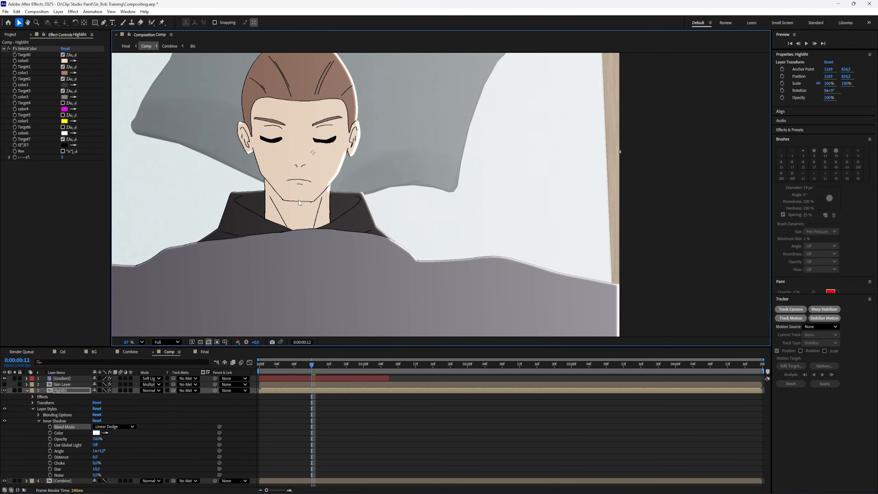
Try drawing a Pen mask on the Highliht layer from the blanket's right corner around the frame's lower edge to its left side
{"action": "scroll", "coordinate": [299, 199], "scroll_direction": "up", "scroll_amount": 5}
{"action": "key", "text": "g"}
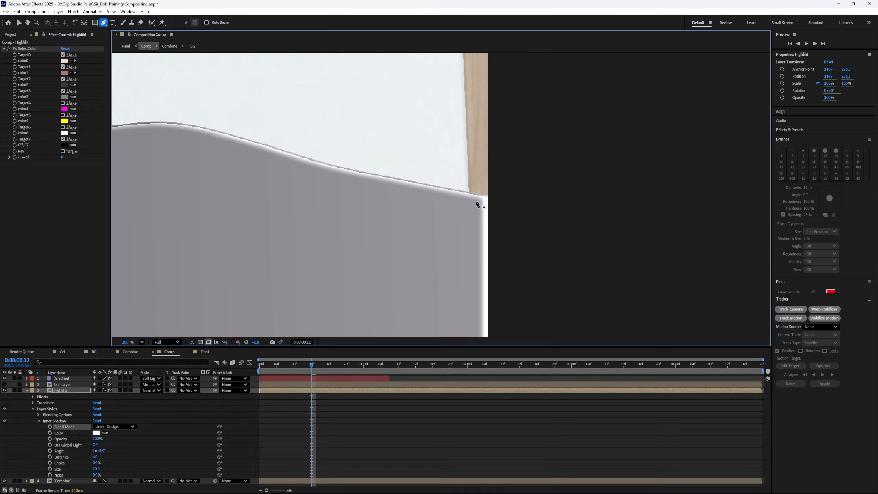
{"action": "left_click", "coordinate": [477, 204]}
{"action": "scroll", "coordinate": [539, 208], "scroll_direction": "down", "scroll_amount": 2}
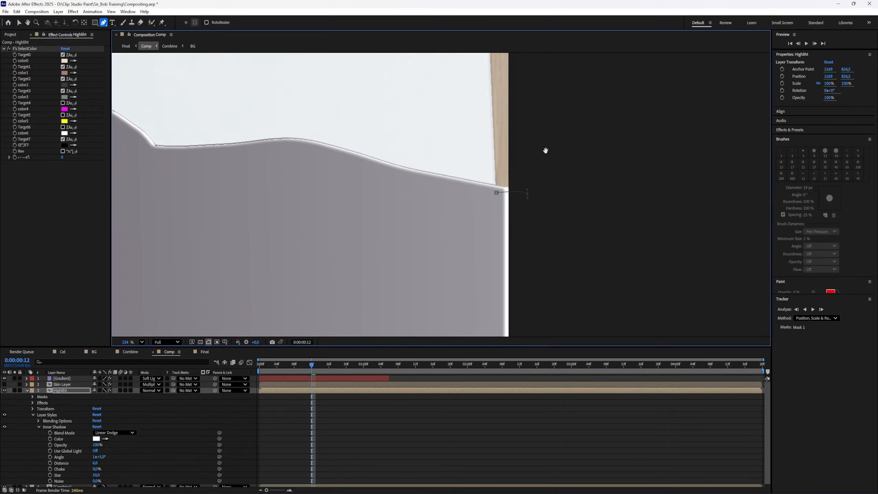
{"action": "left_click_drag", "start_coordinate": [545, 151], "coordinate": [554, 121]}
{"action": "left_click_drag", "start_coordinate": [544, 326], "coordinate": [531, 327]}
{"action": "scroll", "coordinate": [354, 290], "scroll_direction": "down", "scroll_amount": 3}
{"action": "left_click_drag", "start_coordinate": [353, 290], "coordinate": [541, 221]}
{"action": "left_click_drag", "start_coordinate": [334, 216], "coordinate": [793, 292]}
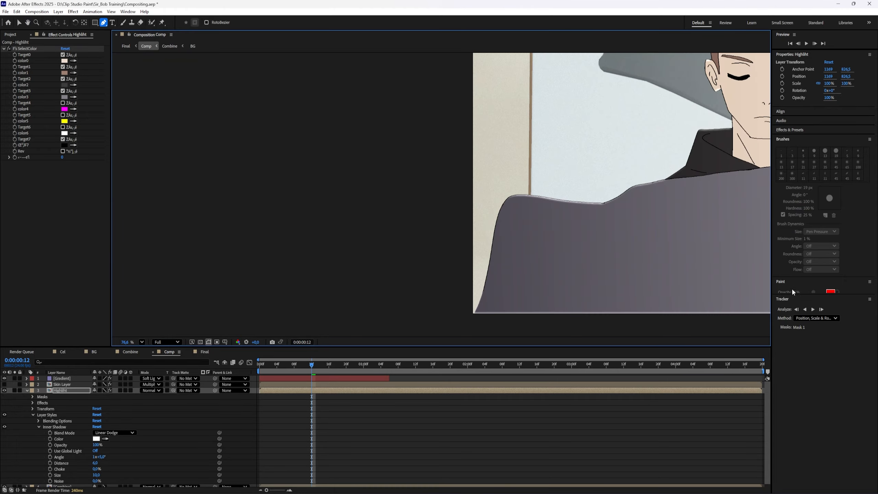
{"action": "scroll", "coordinate": [514, 307], "scroll_direction": "down", "scroll_amount": 1}
{"action": "left_click_drag", "start_coordinate": [513, 307], "coordinate": [341, 257]}
{"action": "left_click", "coordinate": [368, 305]}
{"action": "left_click_drag", "start_coordinate": [186, 231], "coordinate": [195, 227]}
{"action": "left_click", "coordinate": [366, 190]}
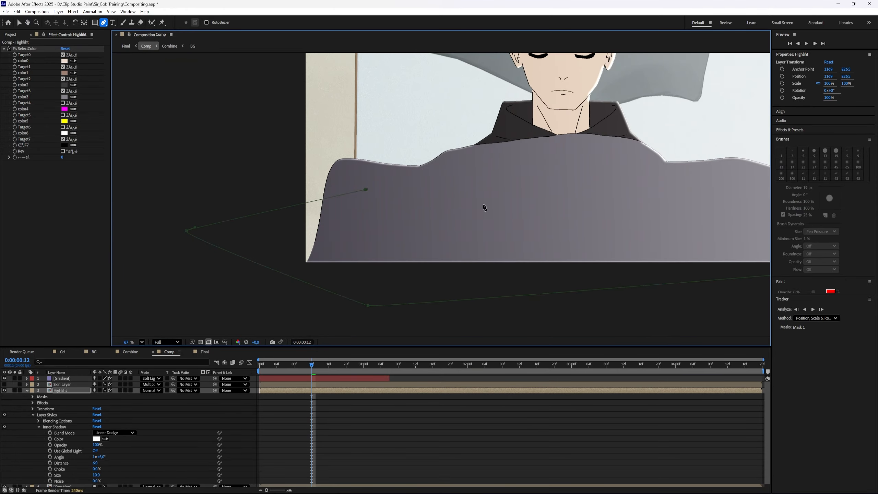
Try the blanket mask in Subtract mode and remove the mask from the Highliht layer
{"action": "scroll", "coordinate": [484, 207], "scroll_direction": "up", "scroll_amount": 6}
{"action": "key", "text": "m"}
{"action": "left_click", "coordinate": [103, 397]}
{"action": "left_click", "coordinate": [111, 420]}
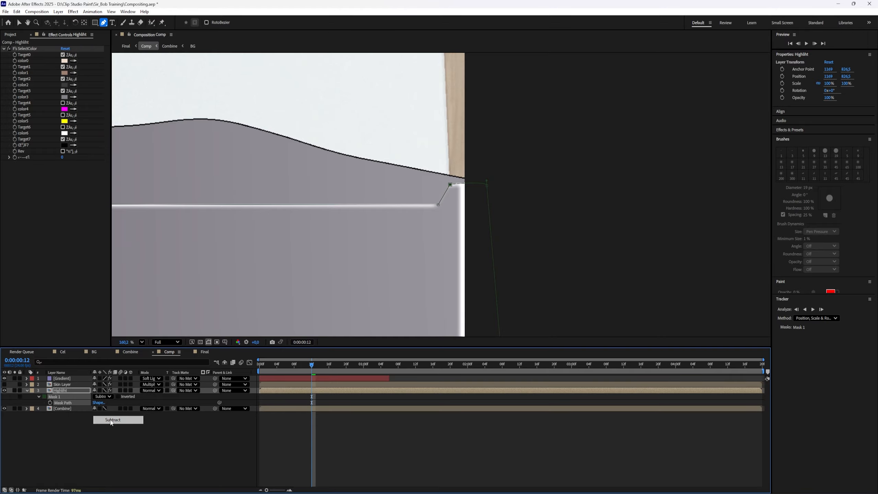
{"action": "scroll", "coordinate": [414, 221], "scroll_direction": "down", "scroll_amount": 4}
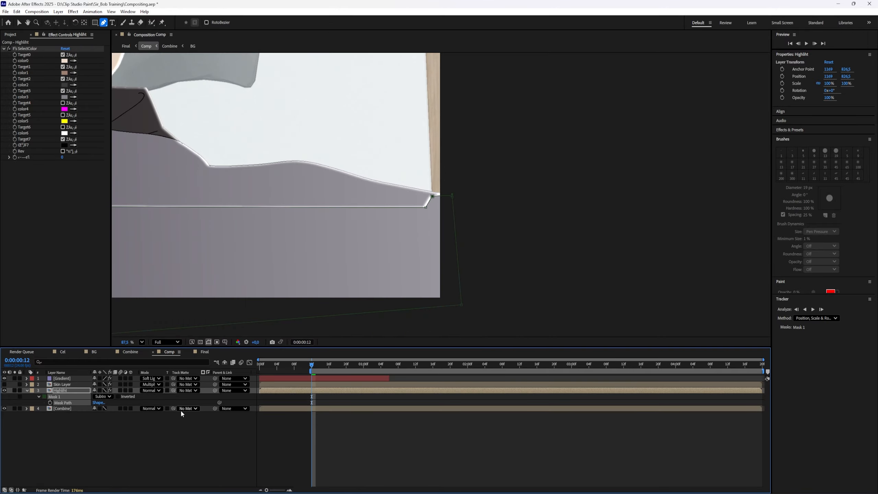
{"action": "left_click", "coordinate": [102, 397]}
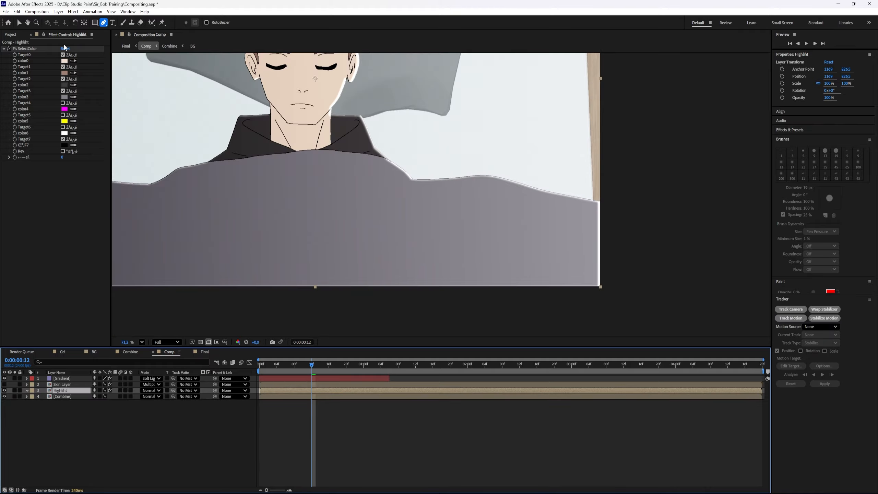
Try the Highliht layer at 15% opacity and restore it to 100%
{"action": "key", "text": "v"}
{"action": "left_click_drag", "start_coordinate": [475, 223], "coordinate": [523, 327]}
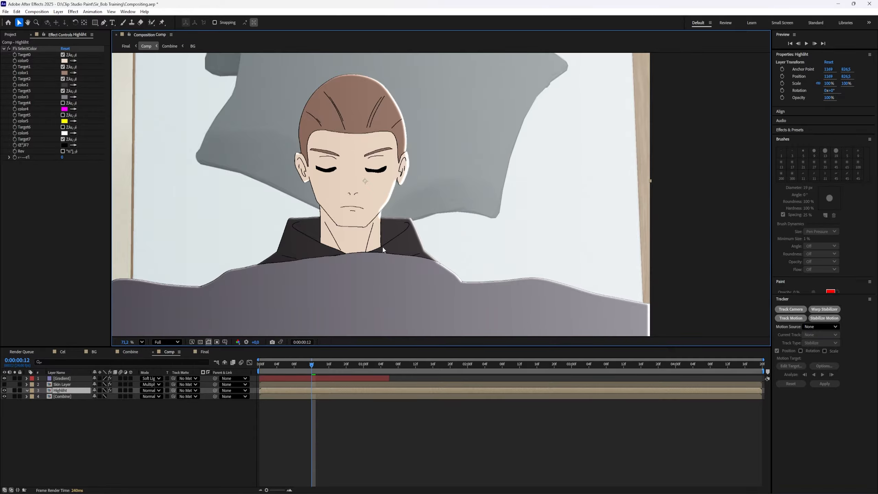
{"action": "scroll", "coordinate": [383, 249], "scroll_direction": "up", "scroll_amount": 3}
{"action": "left_click_drag", "start_coordinate": [367, 200], "coordinate": [396, 272]}
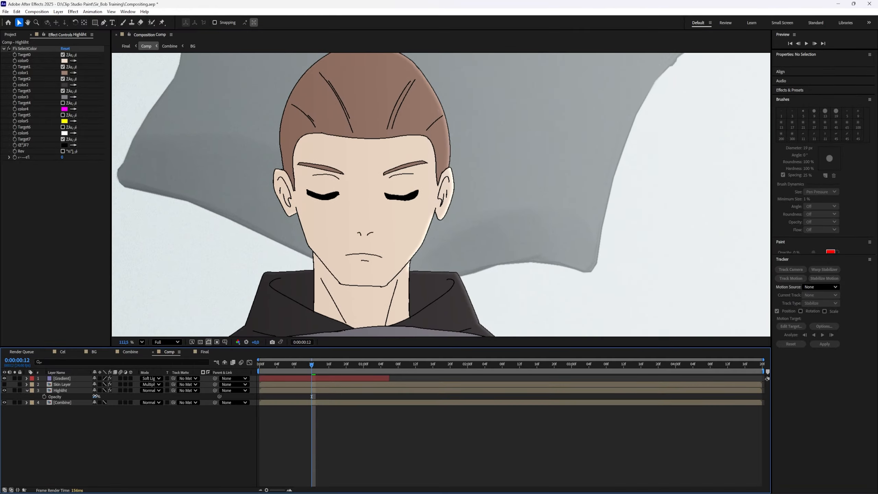
{"action": "left_click", "coordinate": [96, 396]}
{"action": "key", "text": "Return"}
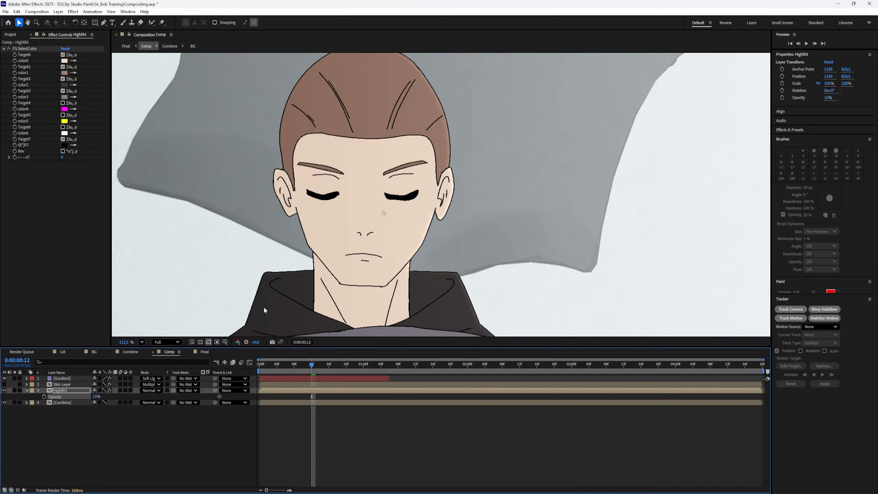
{"action": "scroll", "coordinate": [264, 310], "scroll_direction": "down", "scroll_amount": 3}
{"action": "left_click", "coordinate": [96, 397]}
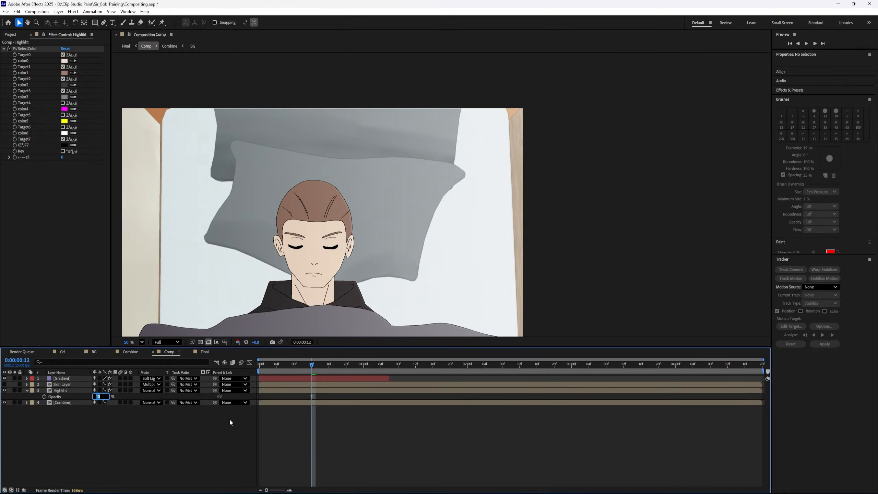
{"action": "key", "text": "Return"}
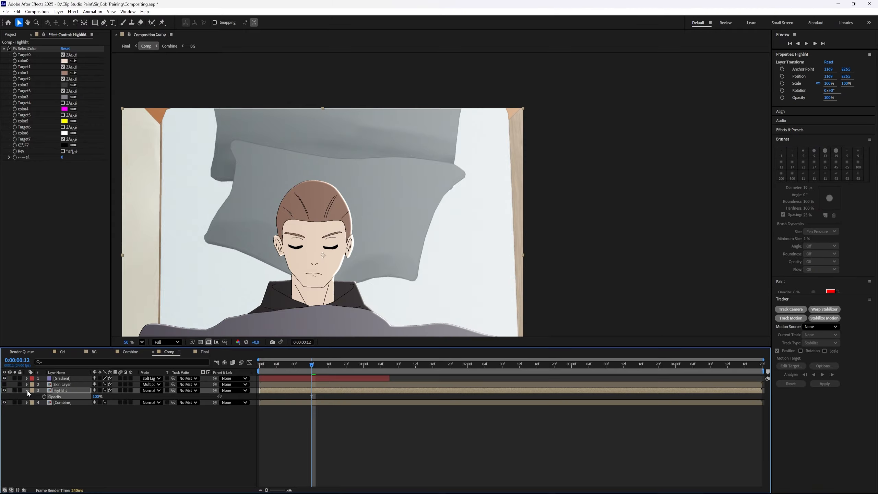
Set the Highliht layer's Inner Shadow blend mode to Normal and check the rim around the head
{"action": "left_click", "coordinate": [27, 391]}
{"action": "left_click", "coordinate": [27, 390]}
{"action": "left_click", "coordinate": [34, 439]}
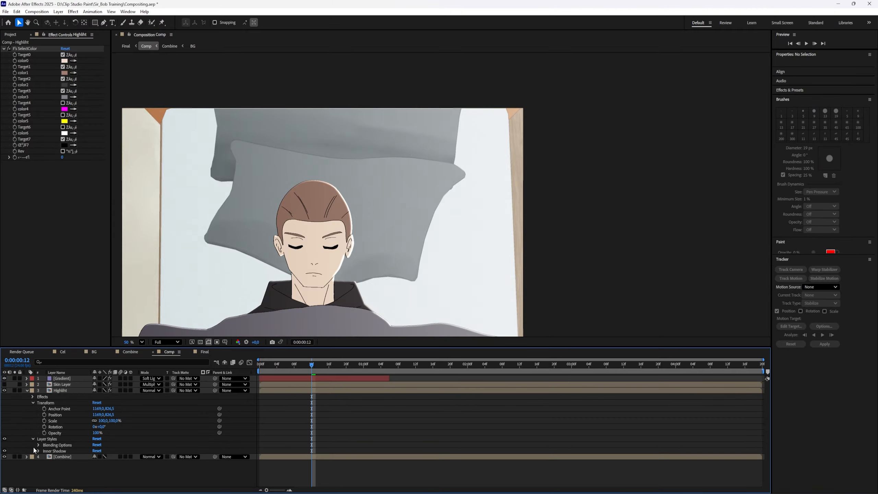
{"action": "left_click", "coordinate": [38, 451]}
{"action": "left_click", "coordinate": [114, 456]}
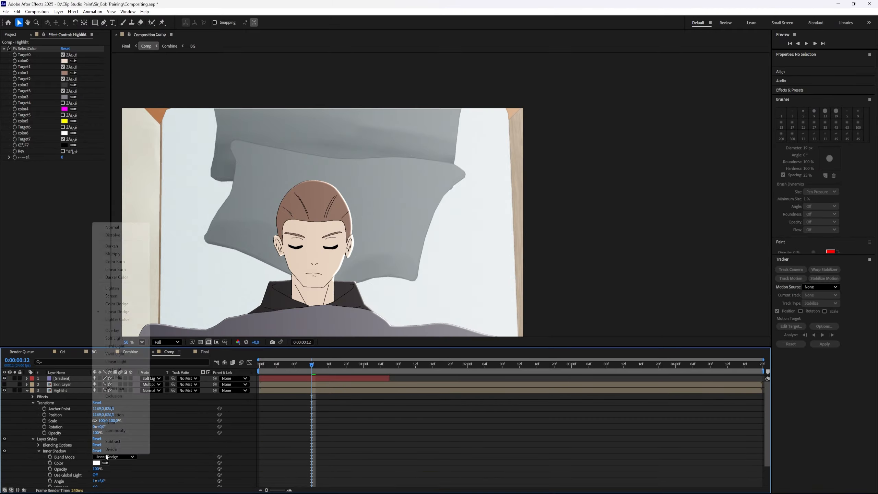
{"action": "left_click", "coordinate": [116, 228]}
{"action": "scroll", "coordinate": [317, 270], "scroll_direction": "up", "scroll_amount": 5}
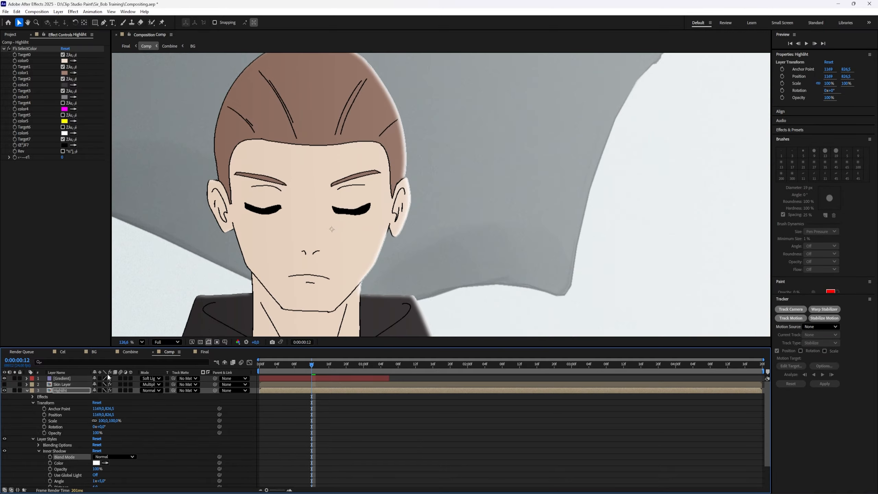
Try Color Dodge as the blending mode of the whole Highliht layer
{"action": "left_click", "coordinate": [149, 391]}
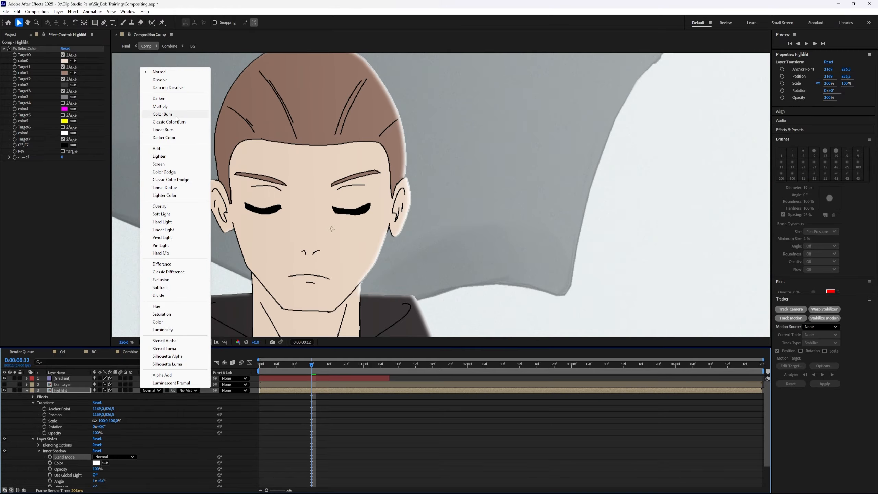
{"action": "left_click", "coordinate": [176, 172]}
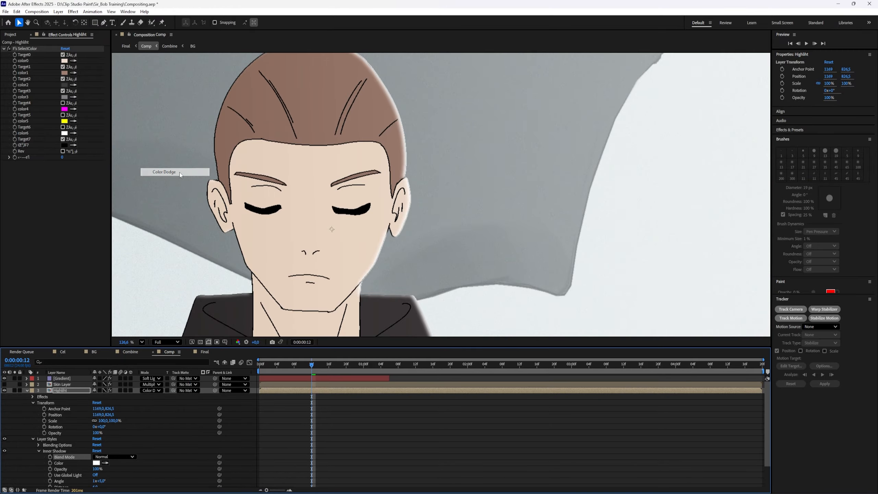
{"action": "left_click", "coordinate": [153, 391]}
{"action": "left_click", "coordinate": [488, 219]}
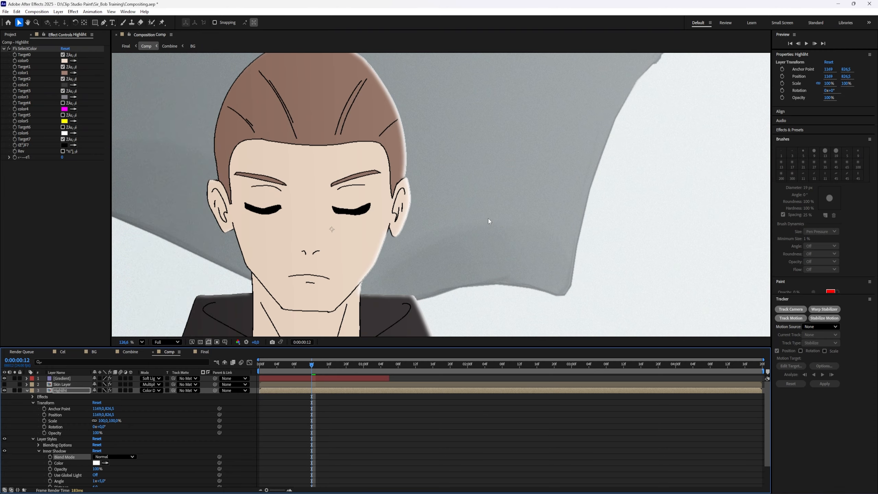
Try the Highliht layer at 50% opacity
{"action": "scroll", "coordinate": [488, 220], "scroll_direction": "up", "scroll_amount": 1}
{"action": "left_click", "coordinate": [100, 396]}
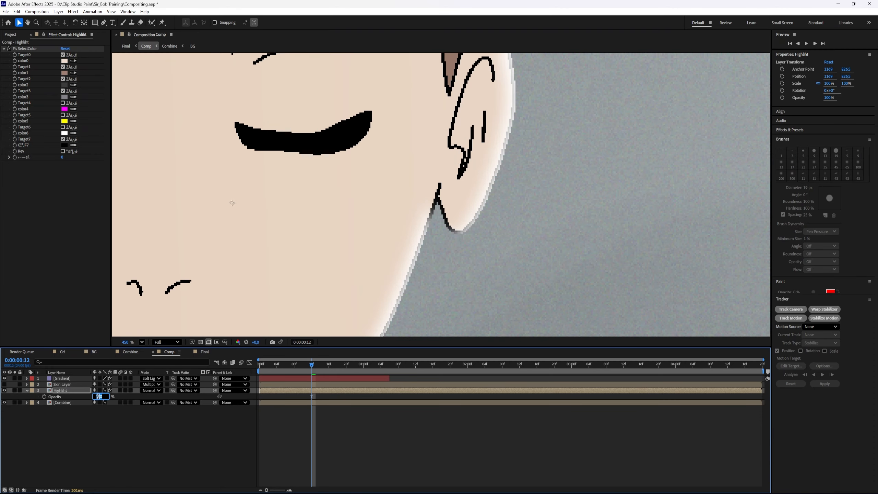
{"action": "type", "text": "50"}
{"action": "left_click", "coordinate": [120, 435]}
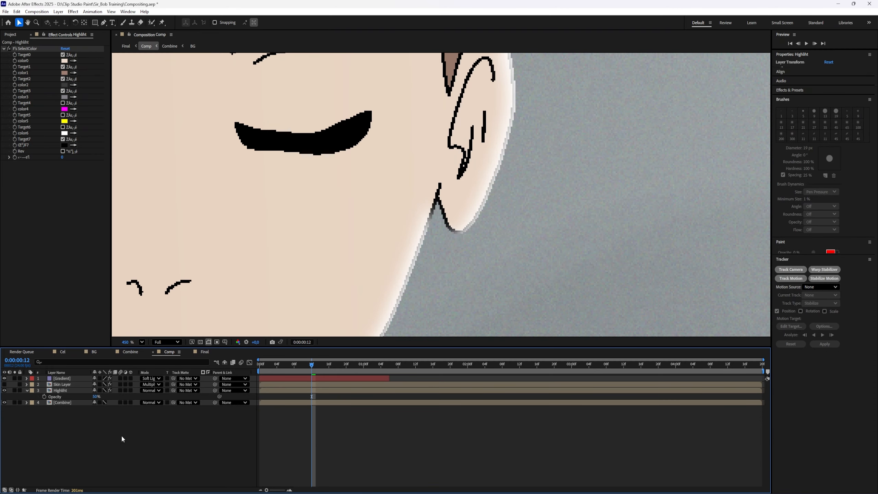
Compare Color Dodge and Screen as blending modes for the Highliht layer while viewing the head and shoulders
{"action": "left_click", "coordinate": [151, 390]}
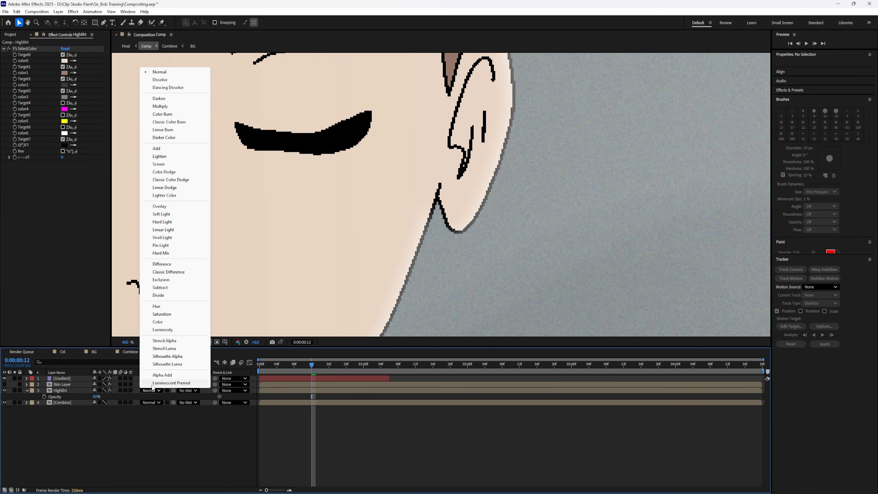
{"action": "left_click", "coordinate": [165, 172]}
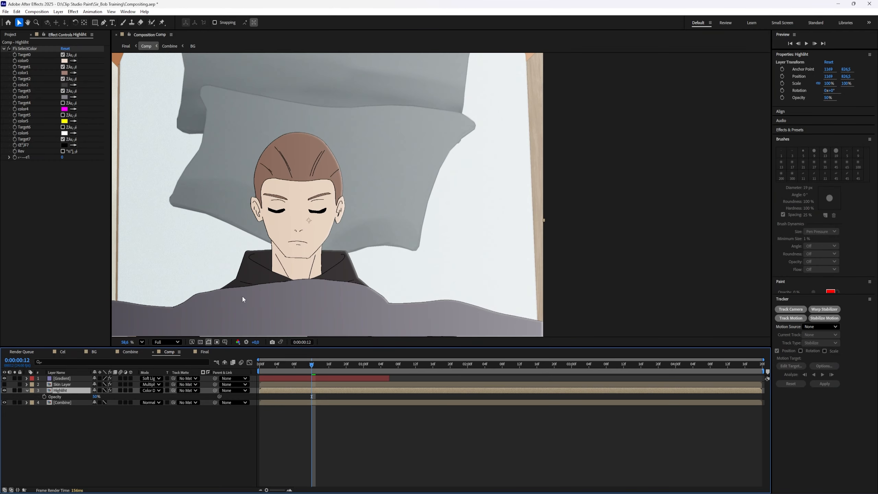
{"action": "scroll", "coordinate": [242, 296], "scroll_direction": "up", "scroll_amount": 6}
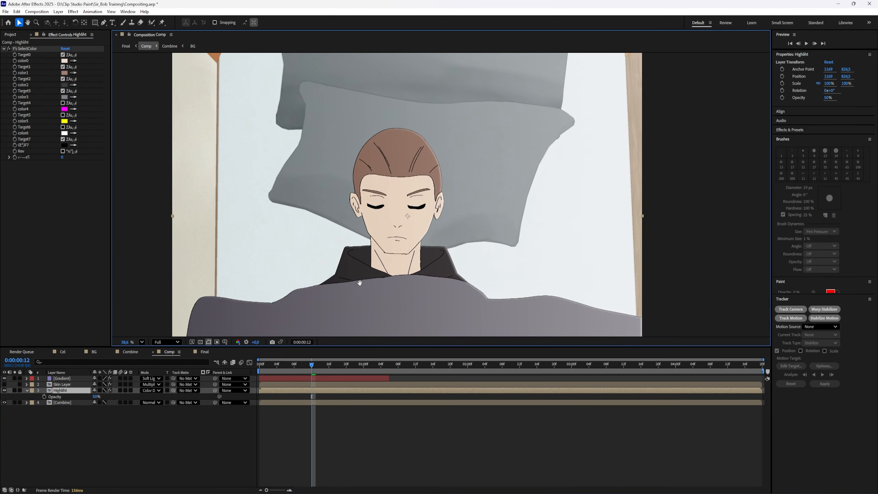
{"action": "left_click", "coordinate": [151, 390]}
{"action": "left_click", "coordinate": [175, 165]}
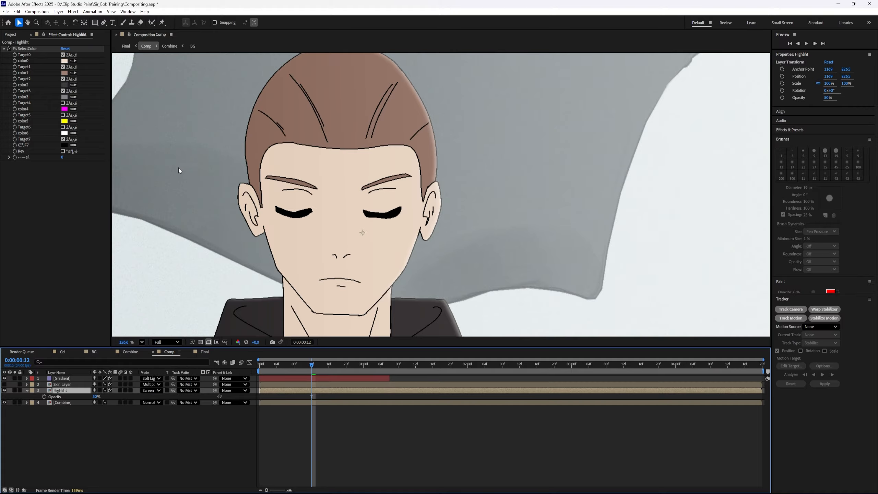
Set the Highliht layer's blending mode to Color Dodge and its opacity to 35%
{"action": "left_click", "coordinate": [151, 390]}
{"action": "left_click", "coordinate": [182, 172]}
{"action": "left_click", "coordinate": [96, 397]}
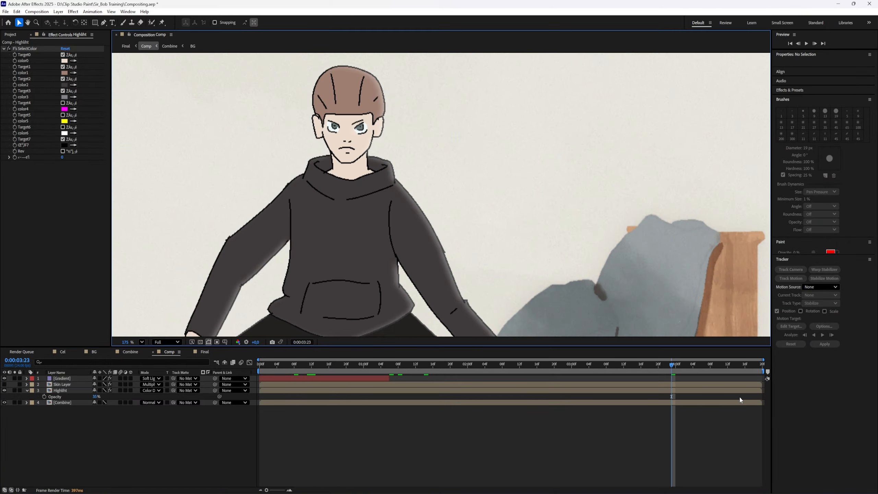
Trim the end of the Highliht layer to 0:00:01:06, where the side view of the bed starts, and check both frames around the cut
{"action": "left_click", "coordinate": [748, 387]}
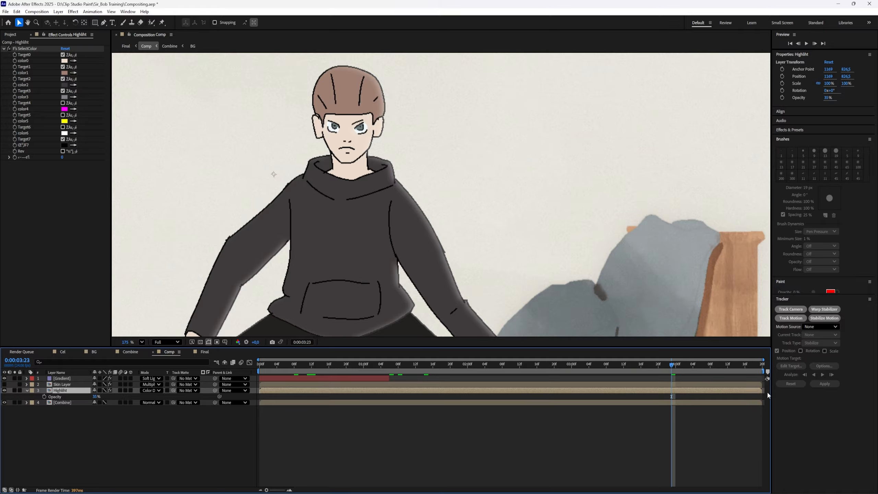
{"action": "left_click_drag", "start_coordinate": [761, 395], "coordinate": [390, 369]}
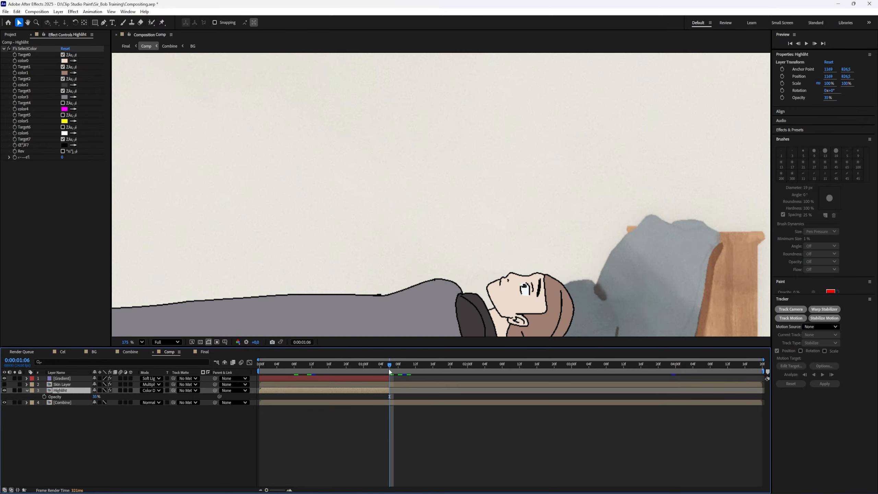
{"action": "scroll", "coordinate": [357, 236], "scroll_direction": "down", "scroll_amount": 3}
{"action": "left_click_drag", "start_coordinate": [357, 236], "coordinate": [349, 248]}
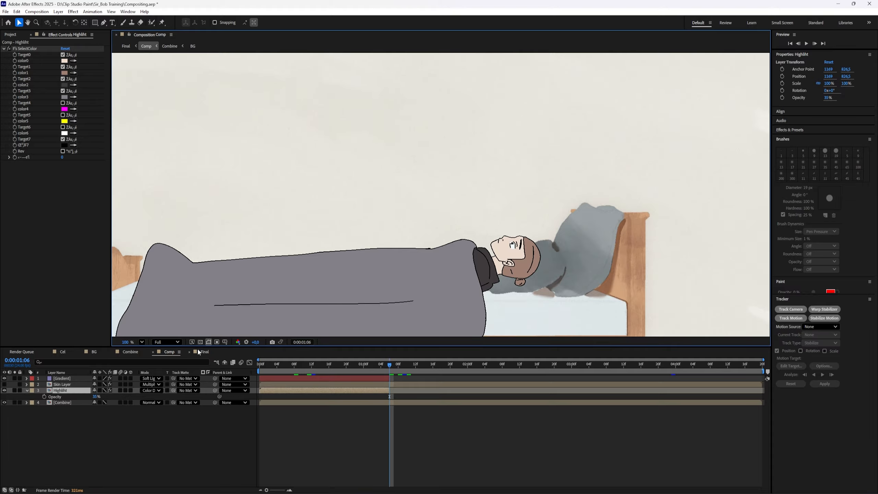
{"action": "key", "text": "Page_Up"}
{"action": "left_click_drag", "start_coordinate": [278, 117], "coordinate": [277, 148]}
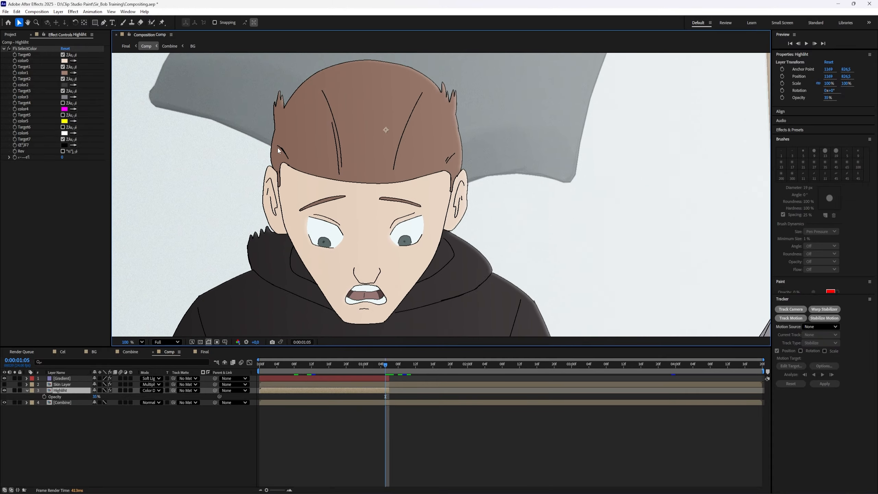
{"action": "key", "text": "Page_Down"}
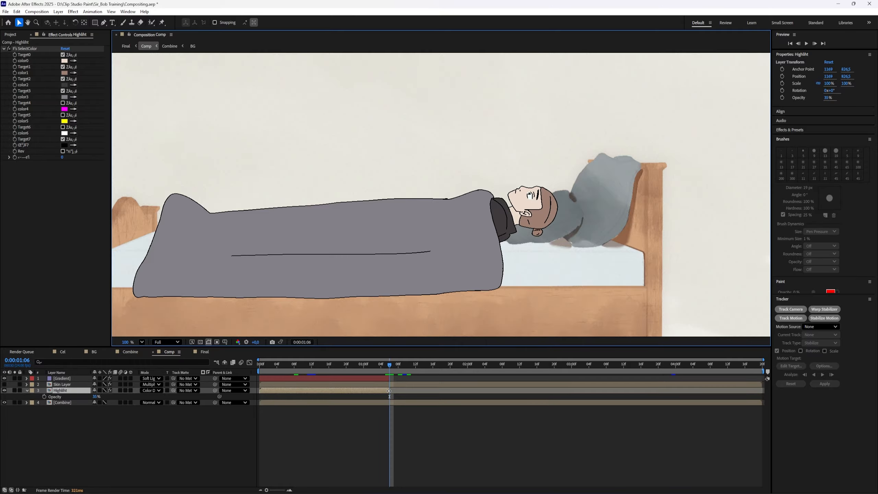
{"action": "key", "text": "Page_Up"}
Duplicate the Combine layer and name the copy Line Art
{"action": "left_click", "coordinate": [69, 402]}
{"action": "key", "text": "ctrl+d"}
{"action": "key", "text": "Return"}
{"action": "type", "text": "Li"}
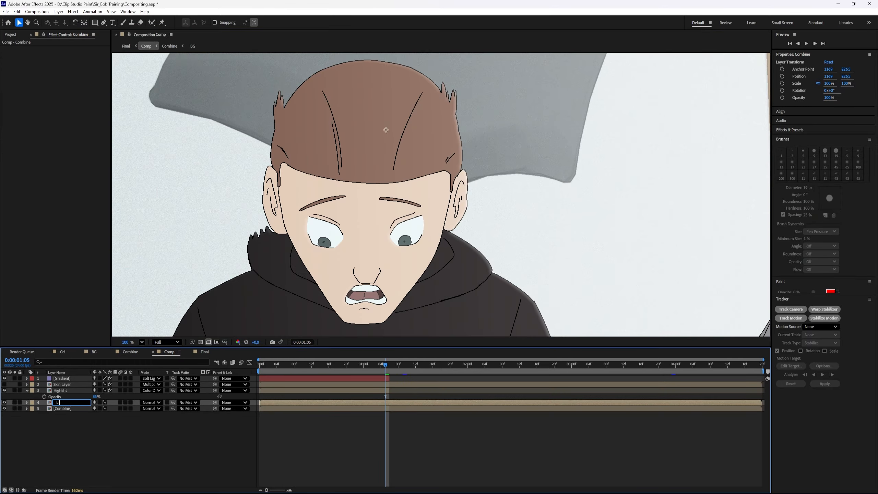
{"action": "type", "text": "ne Art"}
{"action": "key", "text": "Return"}
Apply the Line Art Shintani Like preset to the Line Art layer and deselect the layer
{"action": "key", "text": "ctrl+space"}
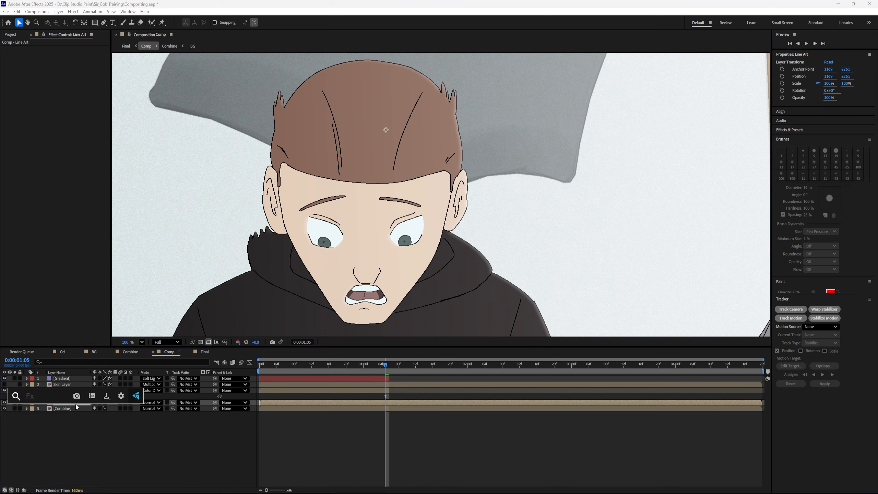
{"action": "type", "text": "Line art"}
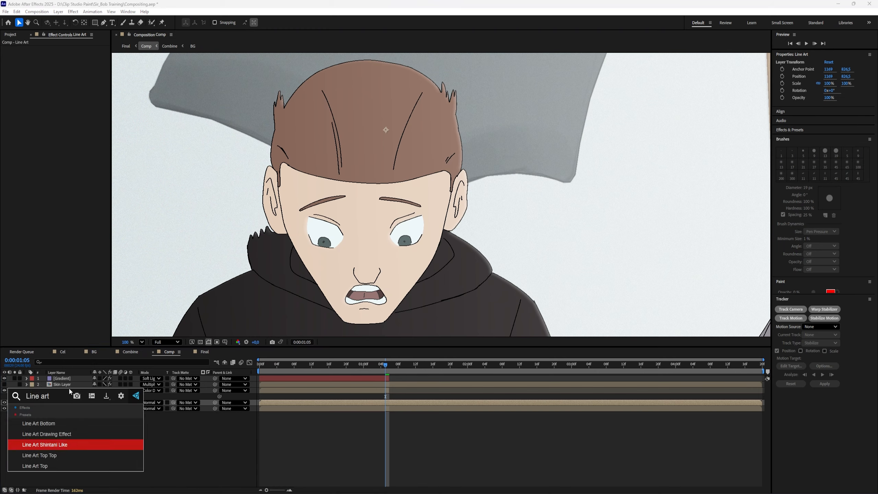
{"action": "key", "text": "Return"}
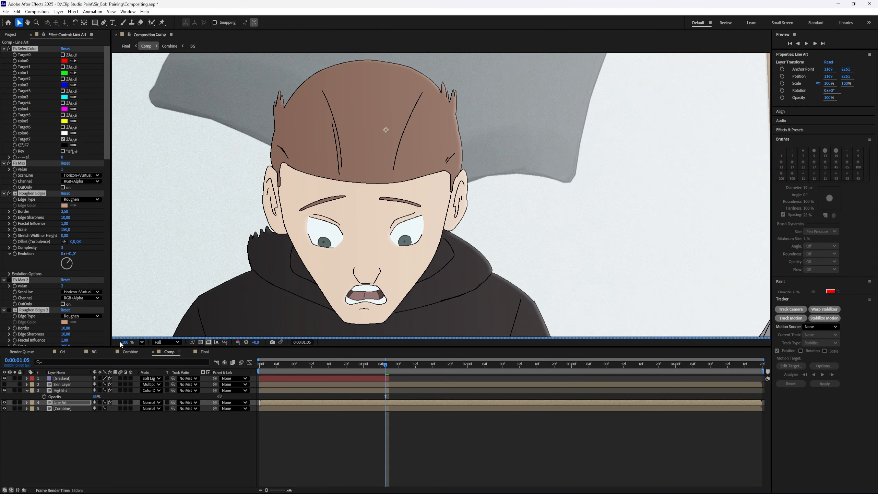
{"action": "left_click", "coordinate": [28, 395]}
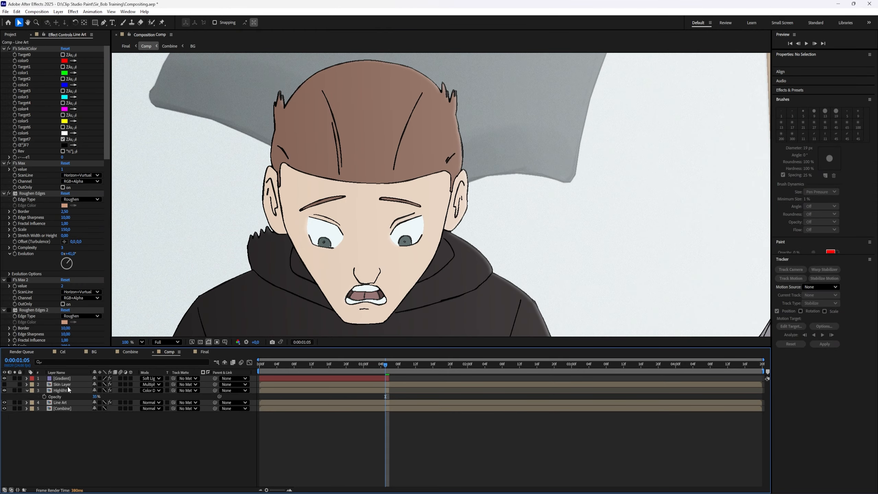
Solo the Line Art layer and save the project
{"action": "left_click", "coordinate": [14, 403]}
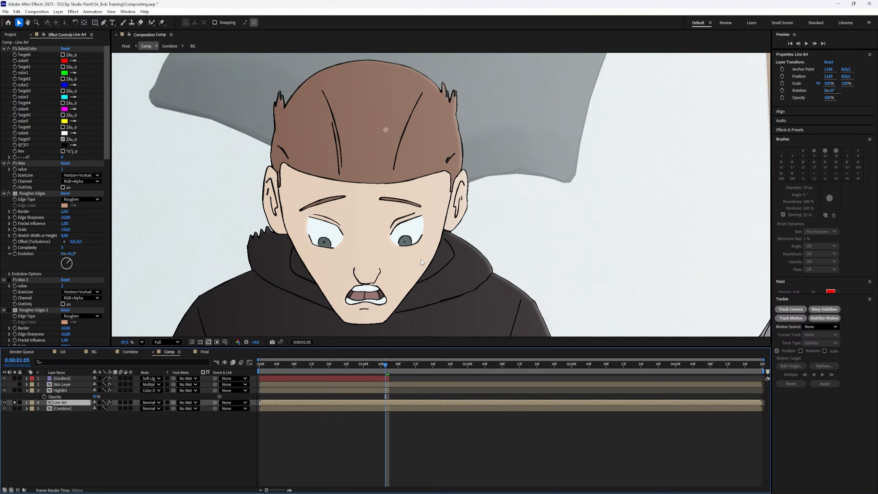
{"action": "key", "text": "ctrl+s"}
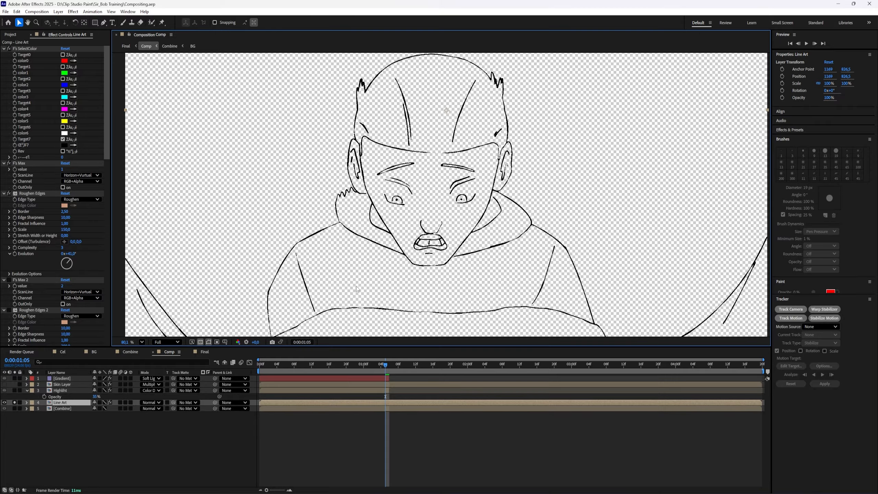
Examine the roughened outlines of the isolated line art up close on the shoulders, face, hair and hood
{"action": "left_click_drag", "start_coordinate": [436, 229], "coordinate": [420, 172]}
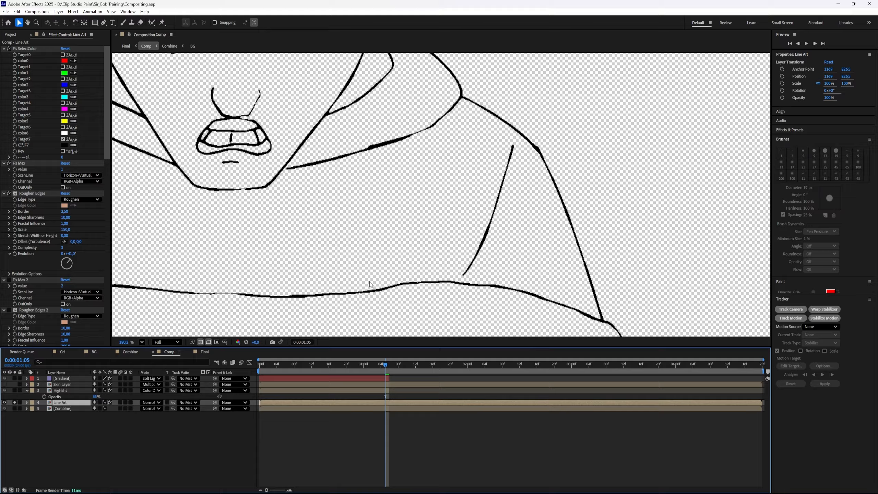
{"action": "scroll", "coordinate": [370, 284], "scroll_direction": "up", "scroll_amount": 6}
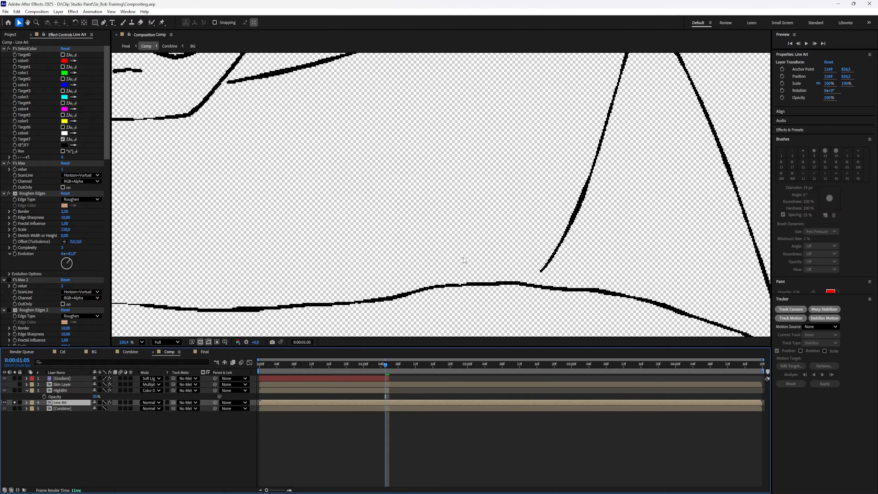
{"action": "scroll", "coordinate": [464, 260], "scroll_direction": "down", "scroll_amount": 4}
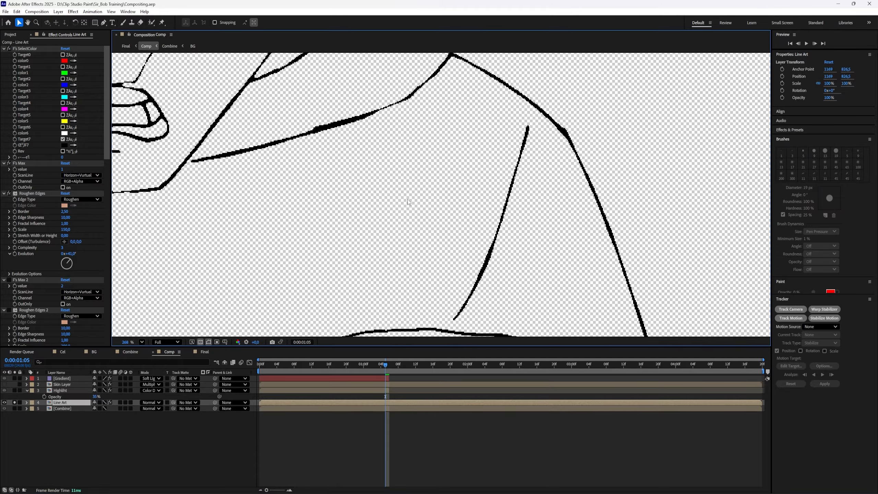
{"action": "left_click_drag", "start_coordinate": [194, 117], "coordinate": [401, 262]}
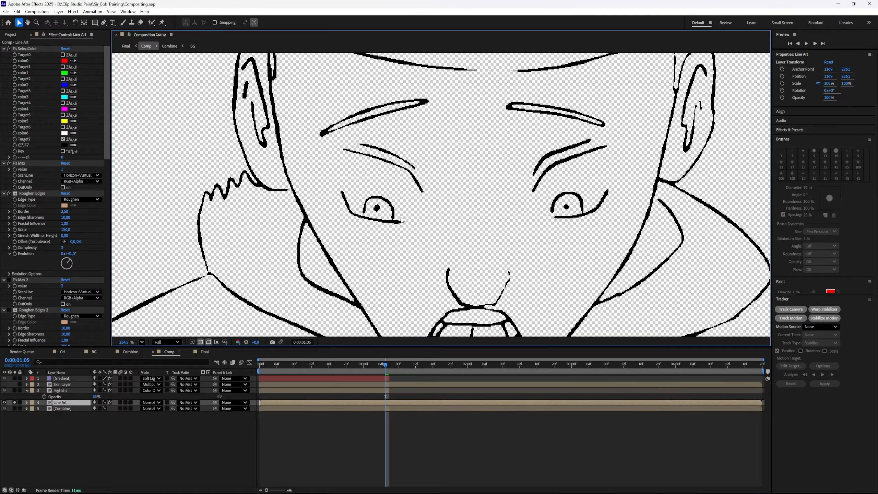
{"action": "left_click_drag", "start_coordinate": [402, 207], "coordinate": [443, 292]}
{"action": "left_click_drag", "start_coordinate": [488, 216], "coordinate": [496, 351]}
{"action": "left_click_drag", "start_coordinate": [437, 252], "coordinate": [433, 365]}
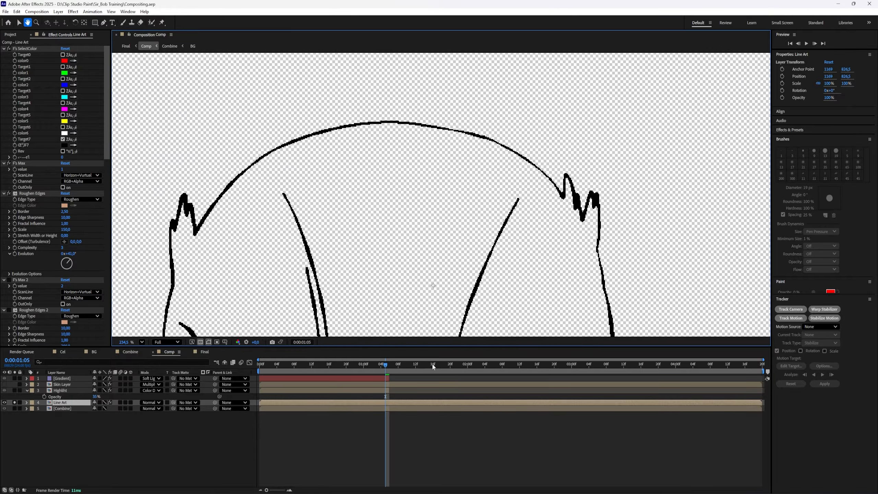
{"action": "left_click_drag", "start_coordinate": [408, 257], "coordinate": [355, 137]}
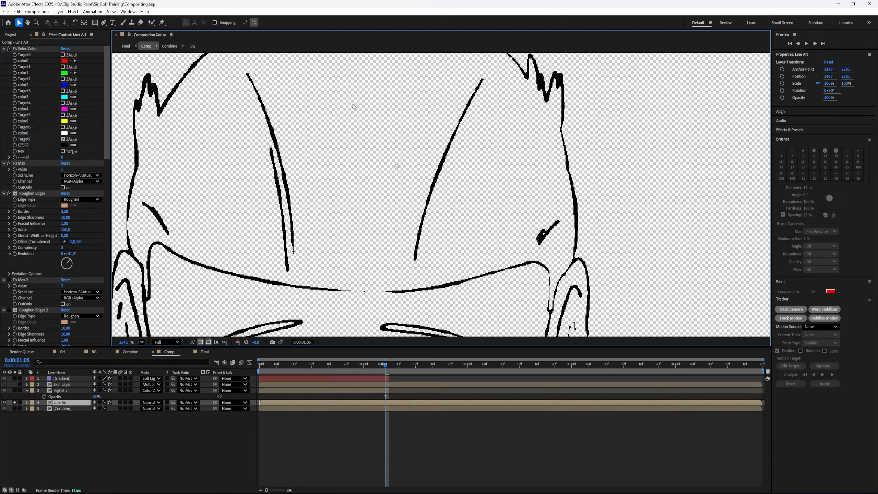
{"action": "left_click_drag", "start_coordinate": [436, 484], "coordinate": [414, 476]}
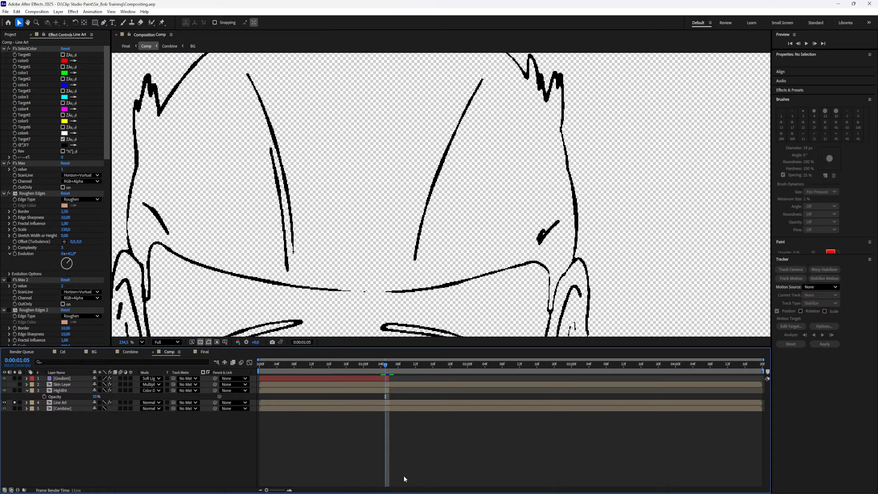
{"action": "left_click_drag", "start_coordinate": [323, 469], "coordinate": [269, 421]}
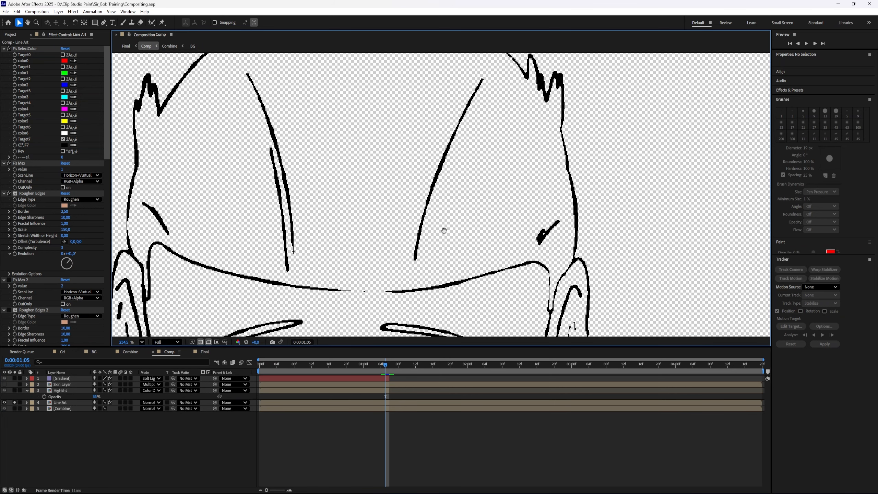
{"action": "scroll", "coordinate": [145, 258], "scroll_direction": "down", "scroll_amount": 5}
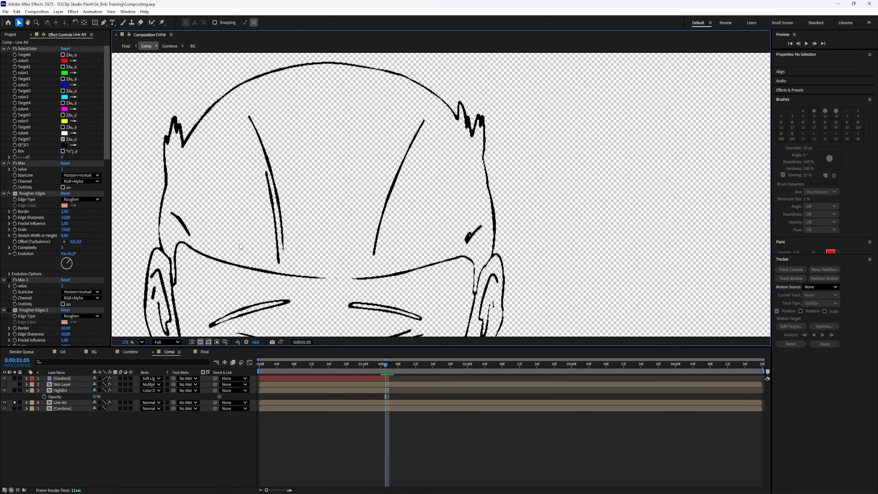
{"action": "scroll", "coordinate": [284, 256], "scroll_direction": "up", "scroll_amount": 2}
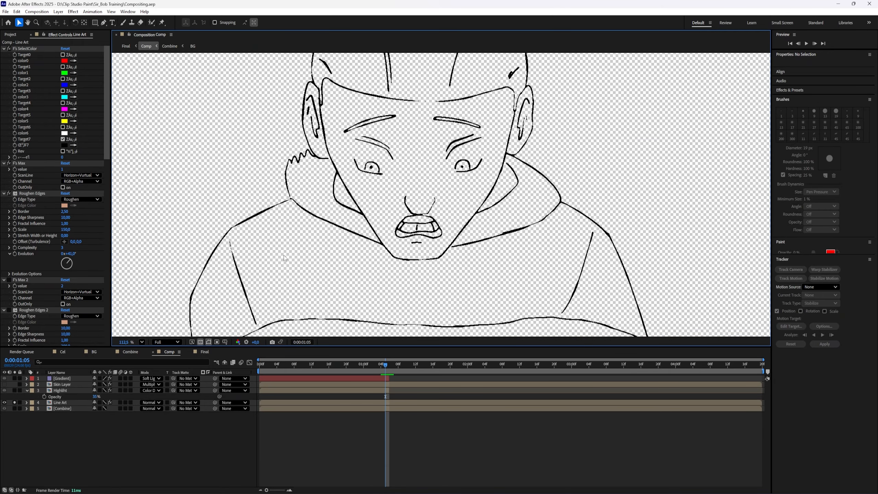
{"action": "left_click_drag", "start_coordinate": [355, 238], "coordinate": [239, 264]}
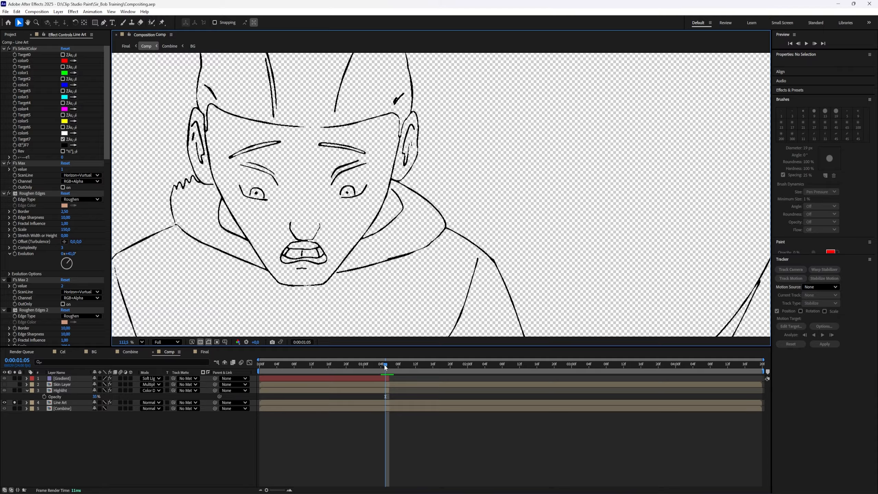
{"action": "mouse_move", "coordinate": [385, 366]}
{"action": "left_mouse_down"}
{"action": "mouse_move", "coordinate": [375, 366]}
{"action": "mouse_move", "coordinate": [386, 366]}
{"action": "left_mouse_up"}
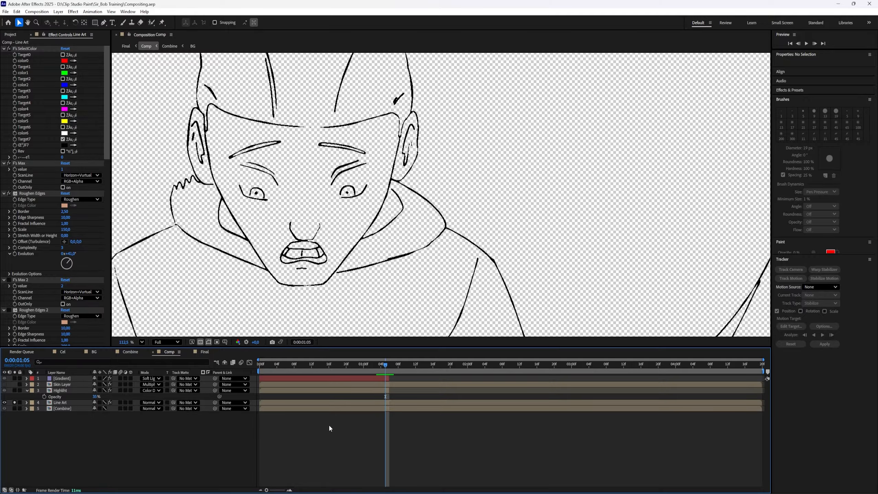
Check the Line Art layer across the side-view shot to 0:00:03:13 and turn off its solo
{"action": "left_click", "coordinate": [96, 402]}
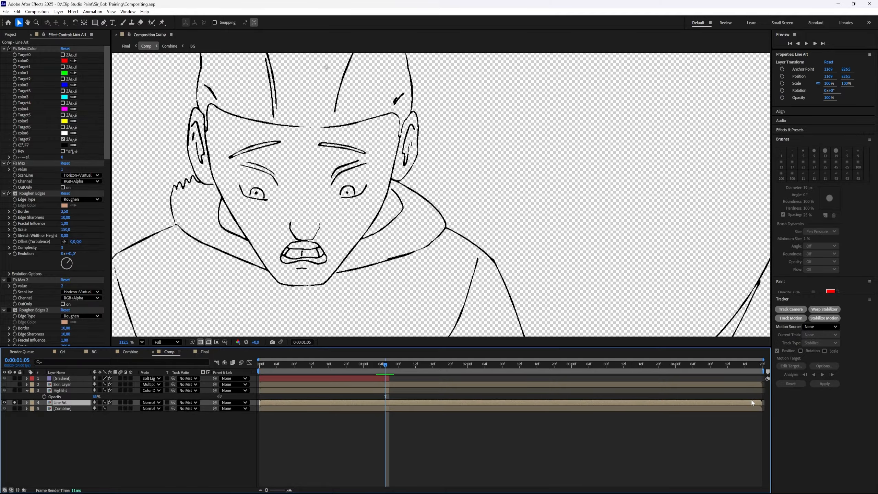
{"action": "key", "text": "Page_Down"}
{"action": "scroll", "coordinate": [560, 216], "scroll_direction": "down", "scroll_amount": 2}
{"action": "mouse_move", "coordinate": [399, 366]}
{"action": "left_mouse_down"}
{"action": "mouse_move", "coordinate": [551, 377]}
{"action": "mouse_move", "coordinate": [628, 365]}
{"action": "left_mouse_up"}
{"action": "left_click", "coordinate": [112, 434]}
{"action": "left_click", "coordinate": [14, 402]}
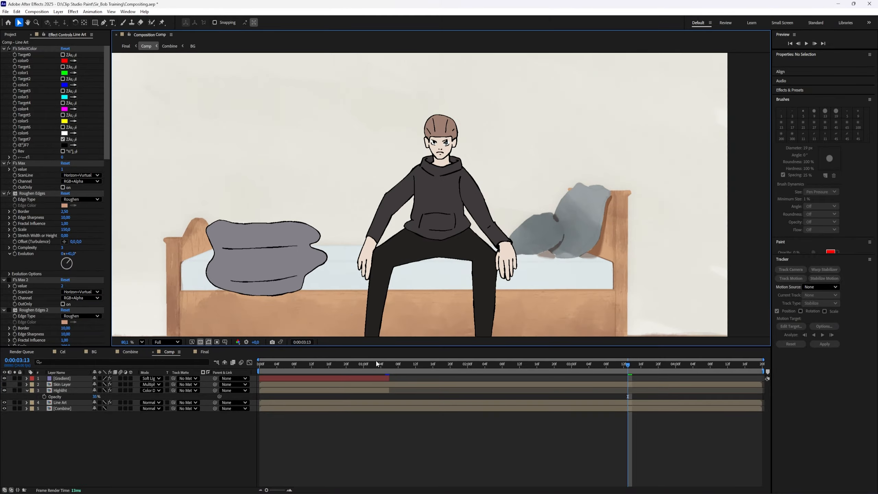
Go back to 0:00:00:19 and check the whole composite with the line art at different magnifications
{"action": "left_click_drag", "start_coordinate": [384, 366], "coordinate": [342, 366]}
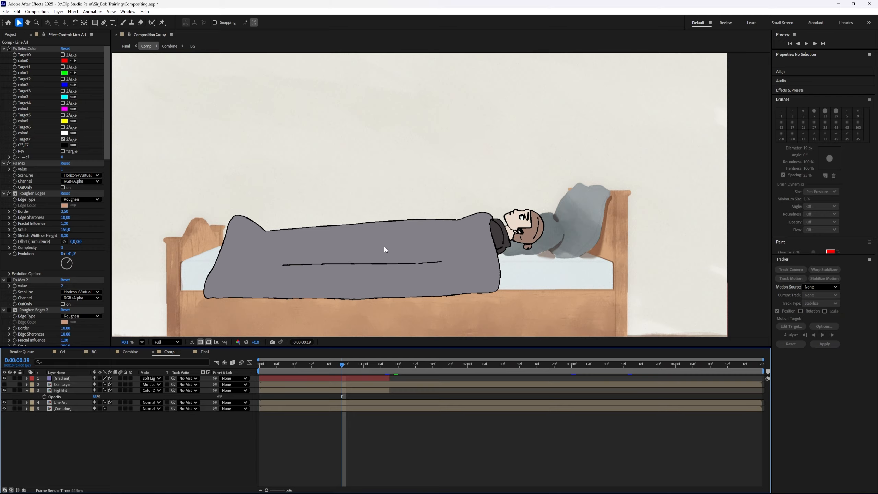
{"action": "scroll", "coordinate": [385, 246], "scroll_direction": "down", "scroll_amount": 8}
{"action": "scroll", "coordinate": [365, 284], "scroll_direction": "up", "scroll_amount": 3}
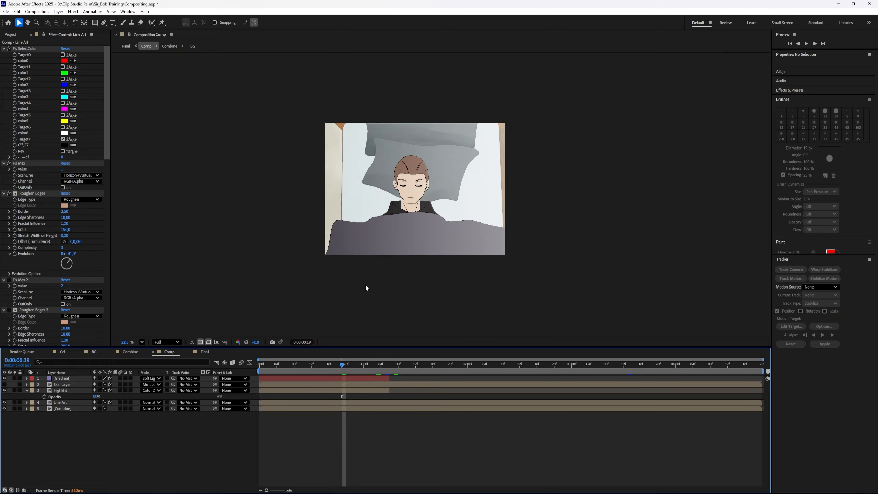
Feather the mask of the pale blue solid and set the solid's blending mode to Screen
{"action": "scroll", "coordinate": [414, 200], "scroll_direction": "up", "scroll_amount": 3}
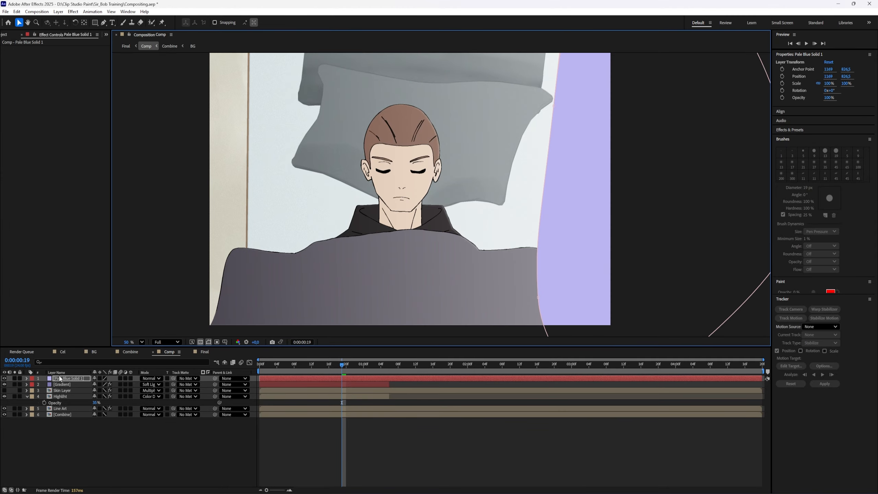
{"action": "key", "text": "f"}
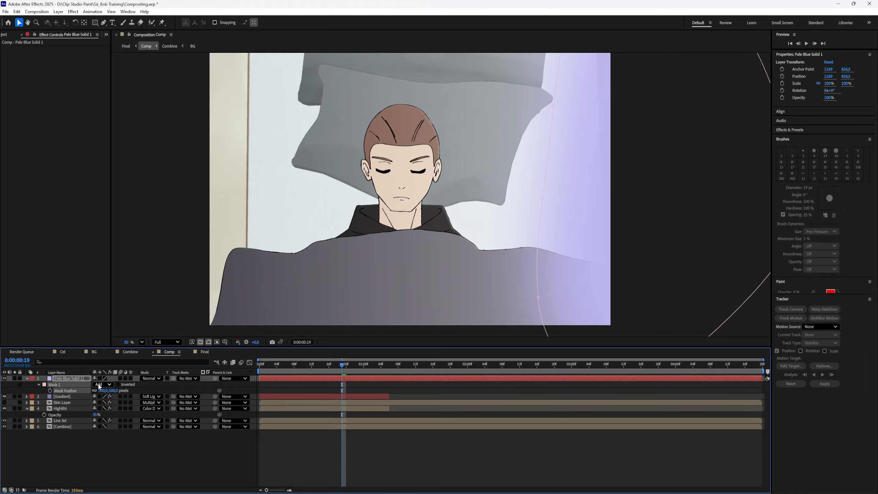
{"action": "left_click", "coordinate": [152, 378]}
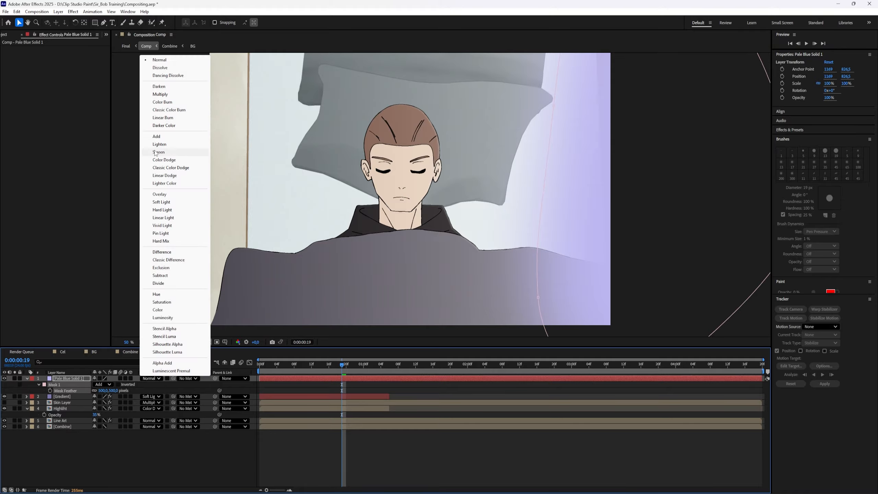
{"action": "left_click", "coordinate": [173, 152]}
{"action": "left_click", "coordinate": [142, 459]}
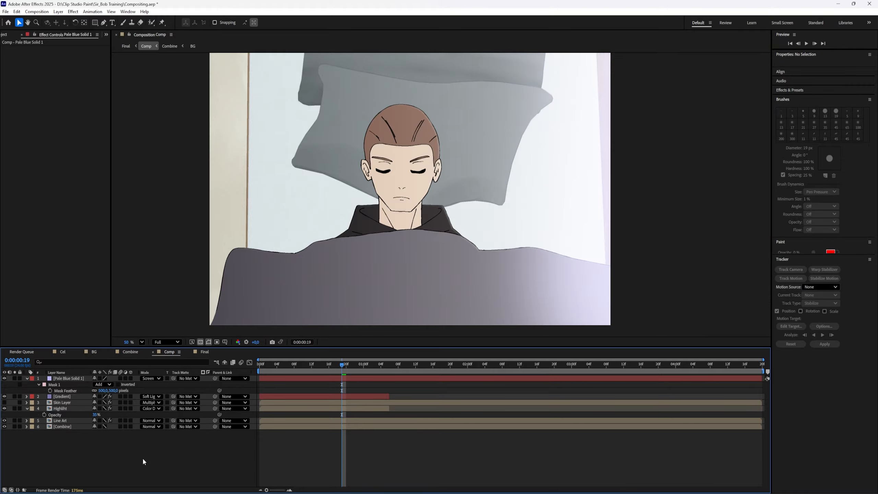
Lower the opacity of the masked pale blue solid to 25%
{"action": "left_click", "coordinate": [75, 378]}
{"action": "left_click", "coordinate": [76, 373]}
{"action": "left_click", "coordinate": [77, 373]}
{"action": "key", "text": "t"}
{"action": "left_click_drag", "start_coordinate": [97, 384], "coordinate": [70, 381]}
{"action": "left_click", "coordinate": [66, 463]}
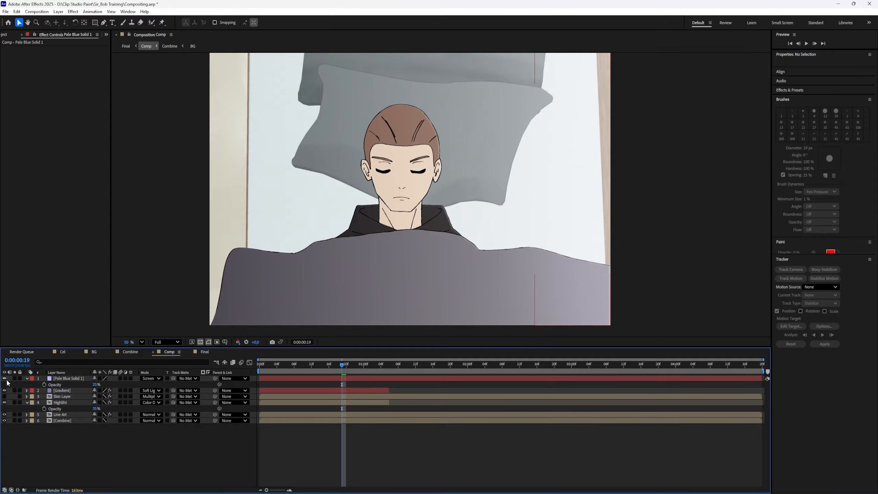
Shorten the pale blue solid so it ends together with the Gradient layer at the close of the first shot
{"action": "key", "text": "comma"}
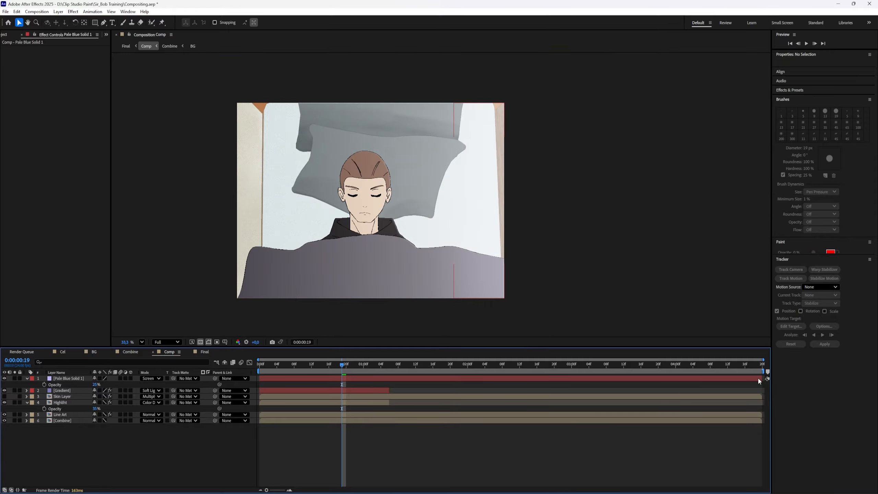
{"action": "left_click", "coordinate": [762, 377]}
{"action": "left_click_drag", "start_coordinate": [762, 377], "coordinate": [388, 336]}
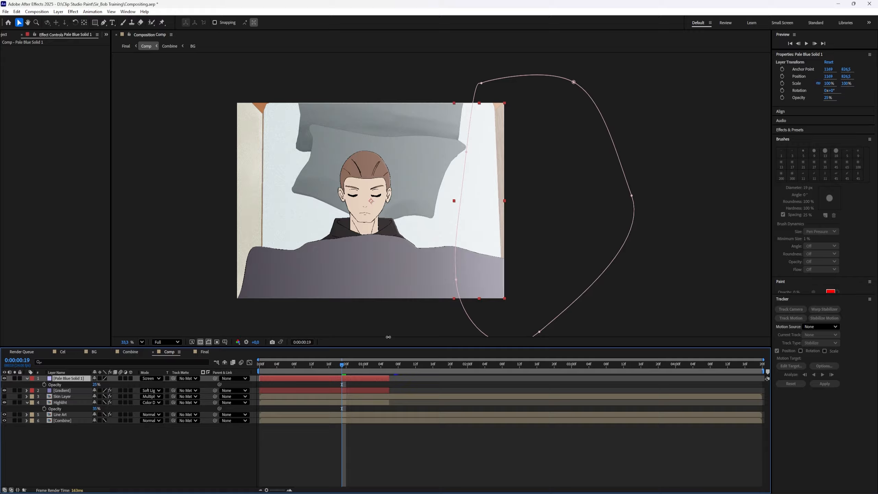
{"action": "left_click", "coordinate": [394, 455]}
{"action": "key", "text": "period"}
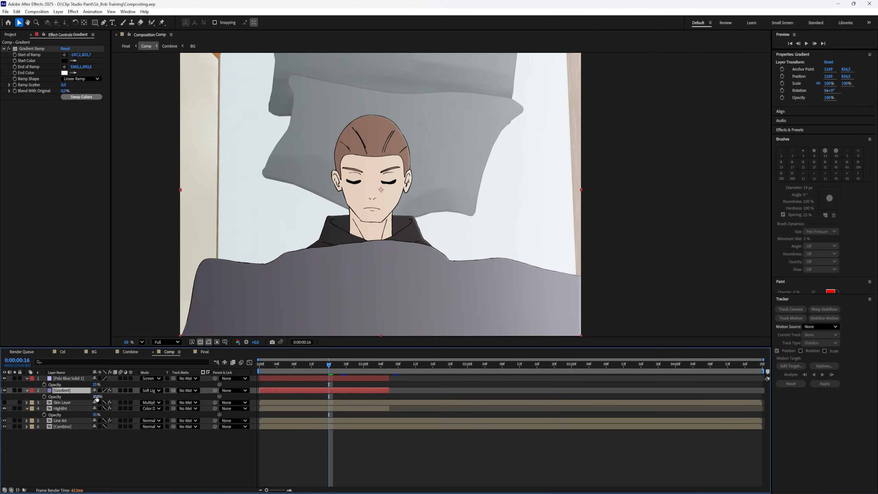
Set the Gradient layer's opacity to 50%
{"action": "left_click", "coordinate": [97, 396]}
{"action": "type", "text": "50"}
{"action": "key", "text": "Return"}
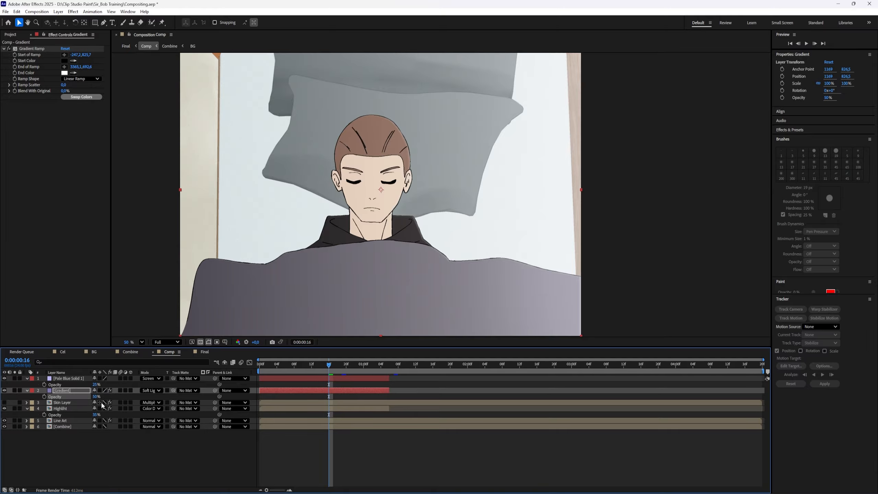
{"action": "left_click", "coordinate": [311, 462]}
Turn the Skin Layer's visibility back on and check the face and neck shading up close at 0:00:00:19
{"action": "key", "text": "space"}
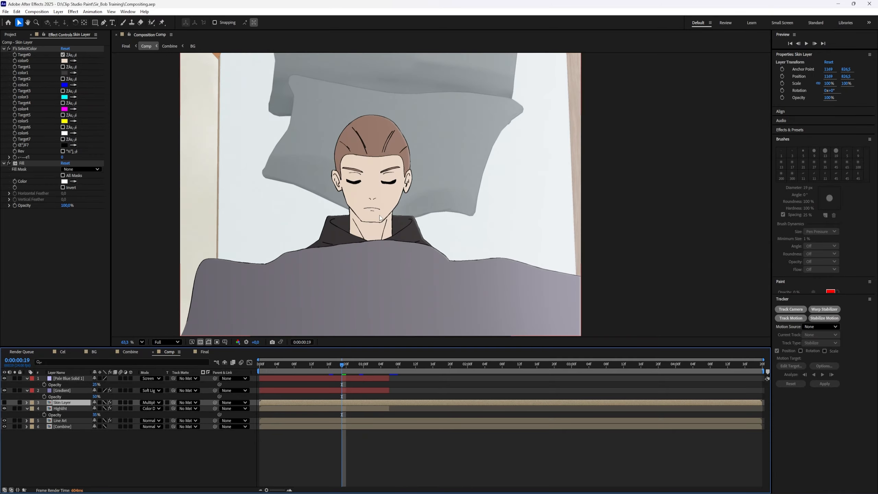
{"action": "scroll", "coordinate": [380, 216], "scroll_direction": "up", "scroll_amount": 2}
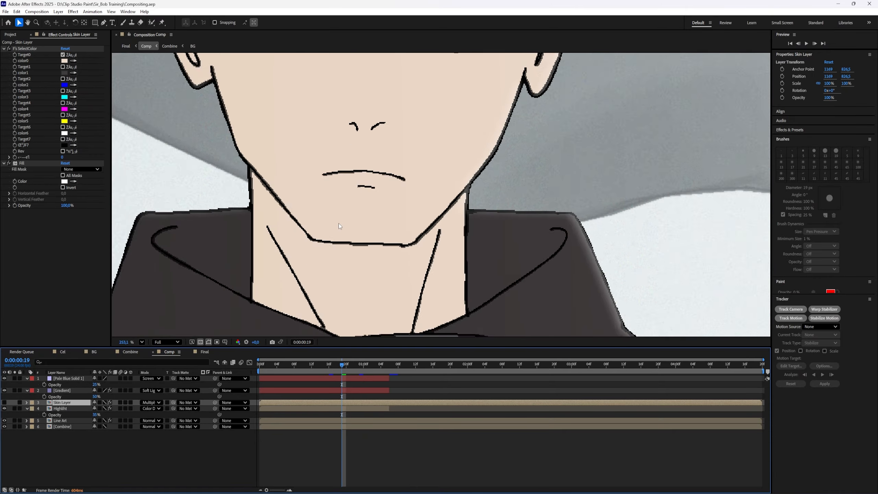
{"action": "left_click", "coordinate": [4, 403]}
{"action": "scroll", "coordinate": [461, 202], "scroll_direction": "down", "scroll_amount": 3}
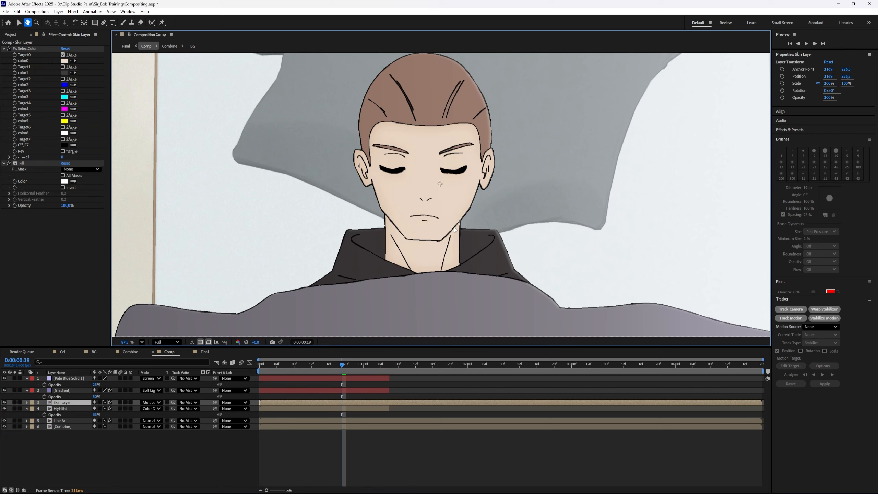
Go to 0:00:01:06 and move the Highlight layer above the Skin Layer in the stack
{"action": "left_click", "coordinate": [391, 365]}
{"action": "left_click", "coordinate": [170, 452]}
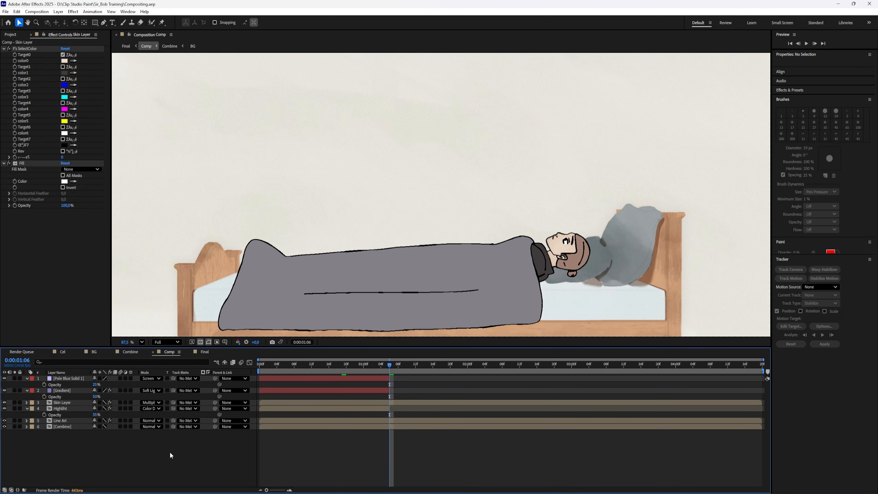
{"action": "left_click", "coordinate": [74, 410]}
{"action": "left_click_drag", "start_coordinate": [73, 410], "coordinate": [74, 400]}
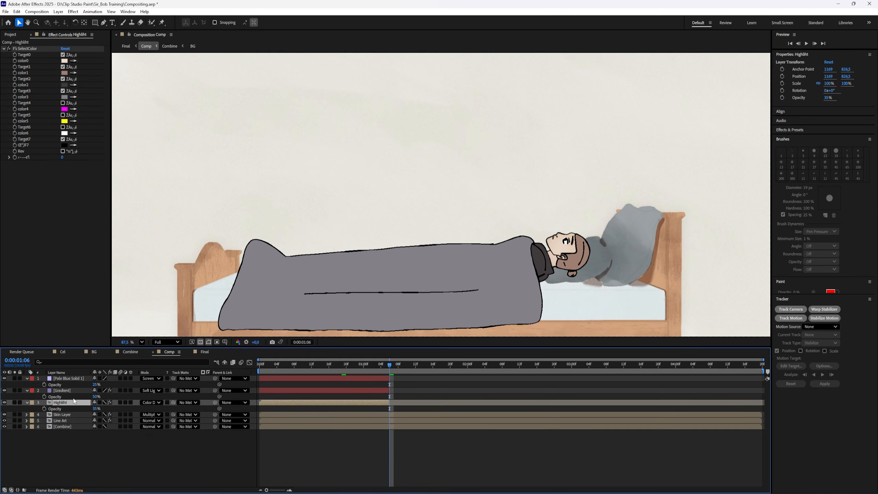
Pre-compose the Highlight, Gradient and Pale Blue Solid 1 layers into a new composition named Cut 1
{"action": "left_click", "coordinate": [73, 390], "text": "ctrl"}
{"action": "left_click", "coordinate": [73, 378], "text": "ctrl"}
{"action": "right_click", "coordinate": [73, 377]}
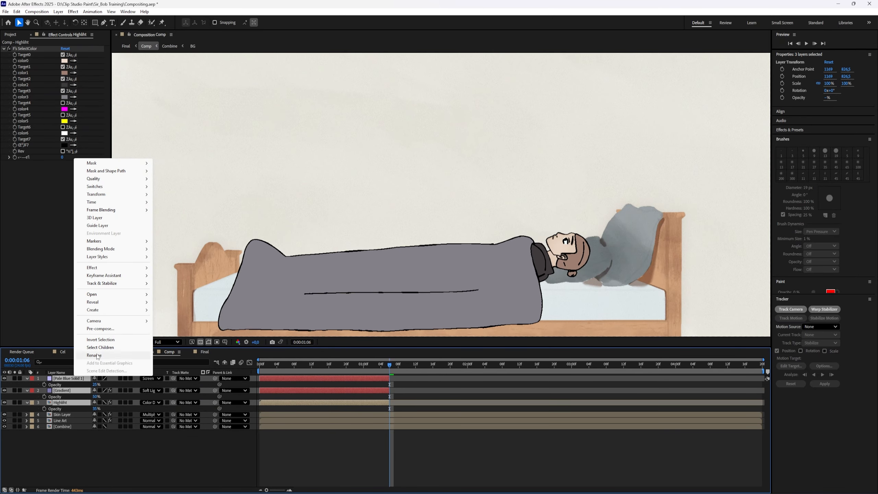
{"action": "left_click", "coordinate": [115, 329]}
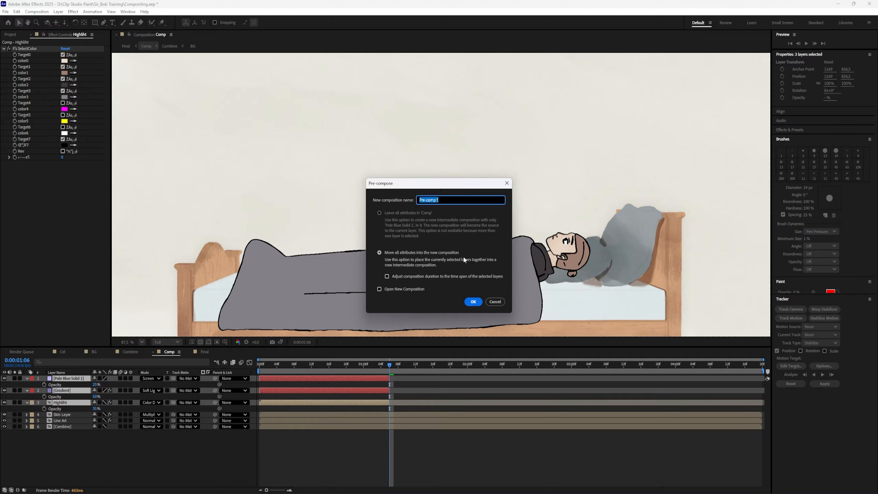
{"action": "type", "text": "Cut 1"}
{"action": "key", "text": "Return"}
Trim the end of the Cut 1 layer to the close of the first shot, at 0:00:01:05
{"action": "left_click_drag", "start_coordinate": [762, 379], "coordinate": [389, 401]}
{"action": "key", "text": "Page_Up"}
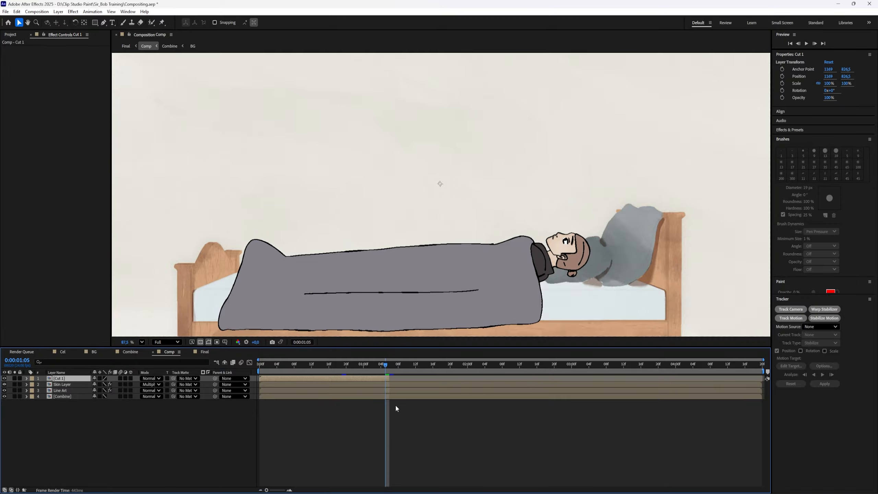
{"action": "left_click", "coordinate": [467, 449]}
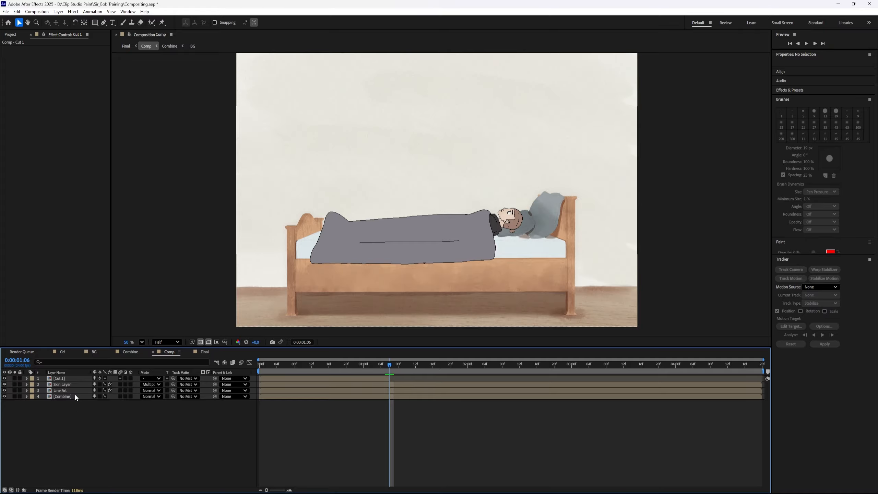
Create a new full-frame pale blue solid for the second shot and apply the Gradient Ramp effect to it
{"action": "key", "text": "ctrl+y"}
{"action": "left_click", "coordinate": [484, 317]}
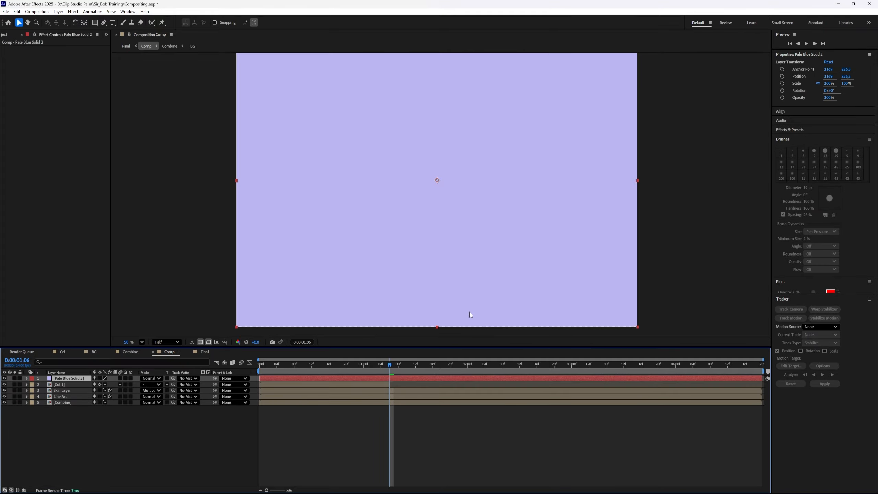
{"action": "key", "text": "ctrl+space"}
{"action": "type", "text": "grad"}
{"action": "key", "text": "Return"}
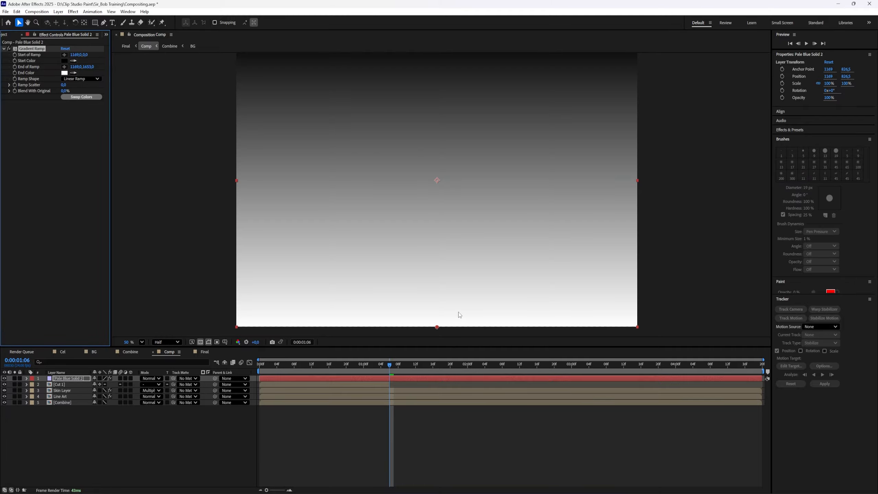
Make the ramp radial with swapped colors, starting at the frame centre and ending beyond the lower-left corner at about -128, 1536
{"action": "left_click", "coordinate": [85, 78]}
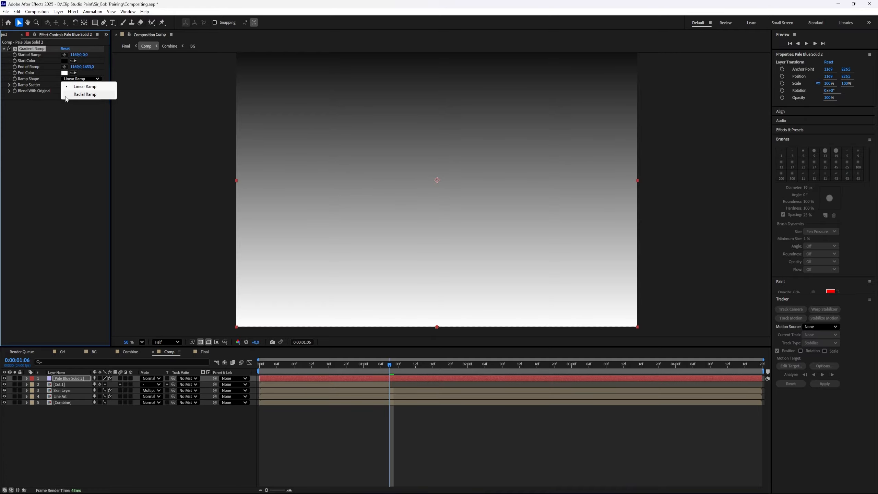
{"action": "left_click", "coordinate": [85, 94]}
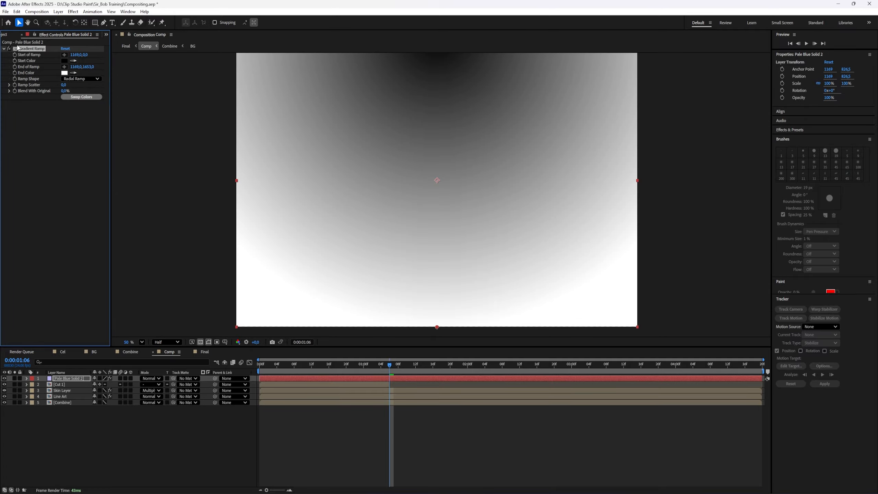
{"action": "left_click", "coordinate": [93, 97]}
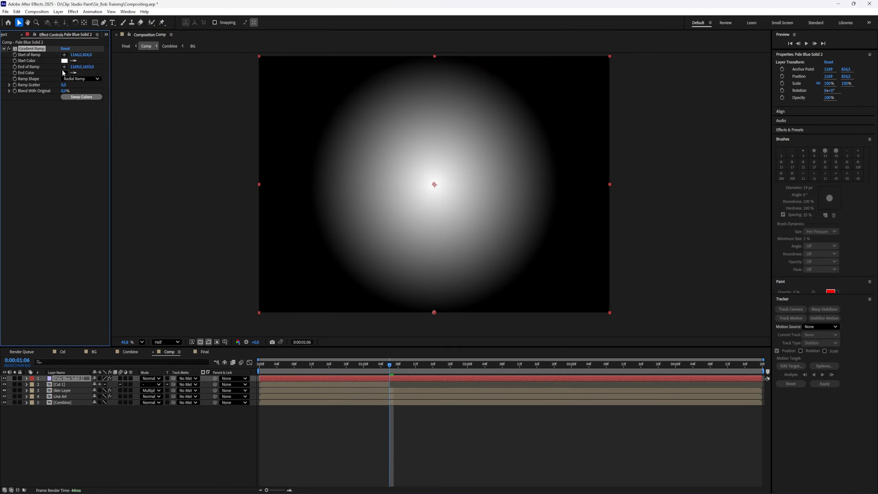
{"action": "left_click", "coordinate": [64, 67]}
{"action": "left_click", "coordinate": [240, 295]}
Set the radial gradient solid's blending mode to Soft Light and its opacity to 25%
{"action": "left_click", "coordinate": [151, 378]}
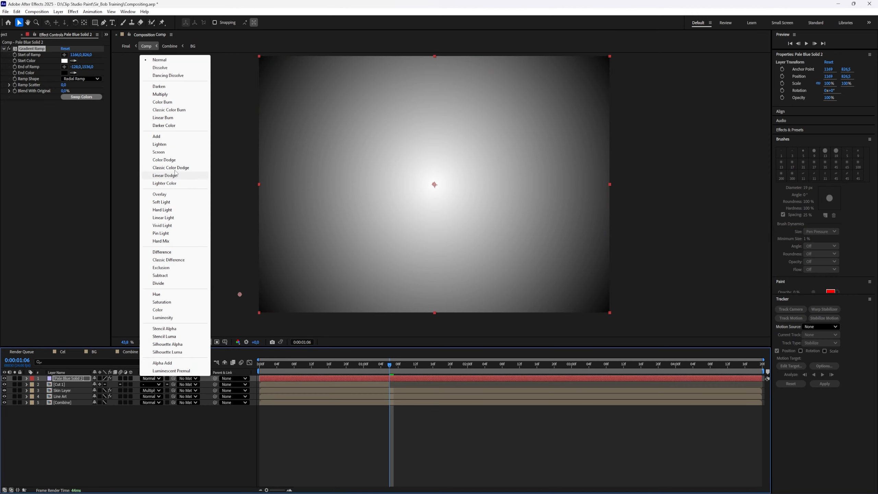
{"action": "left_click", "coordinate": [161, 202]}
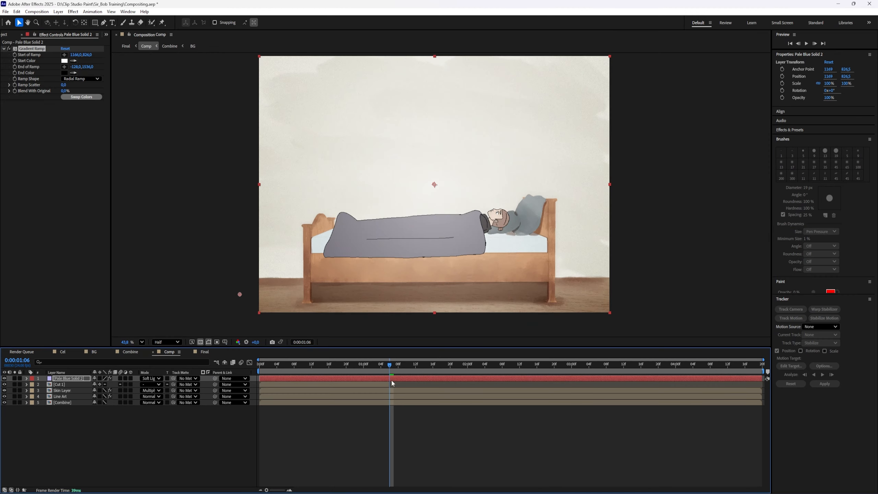
{"action": "key", "text": "t"}
{"action": "left_click", "coordinate": [96, 384]}
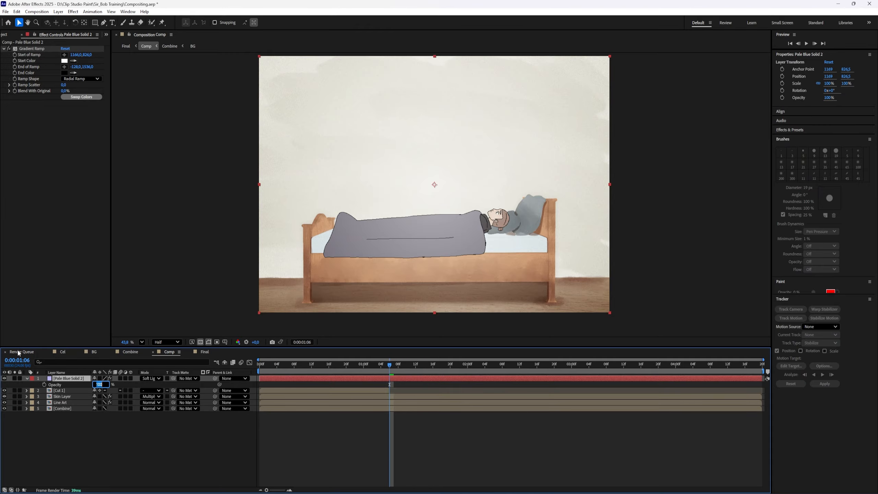
{"action": "type", "text": "25"}
{"action": "key", "text": "Return"}
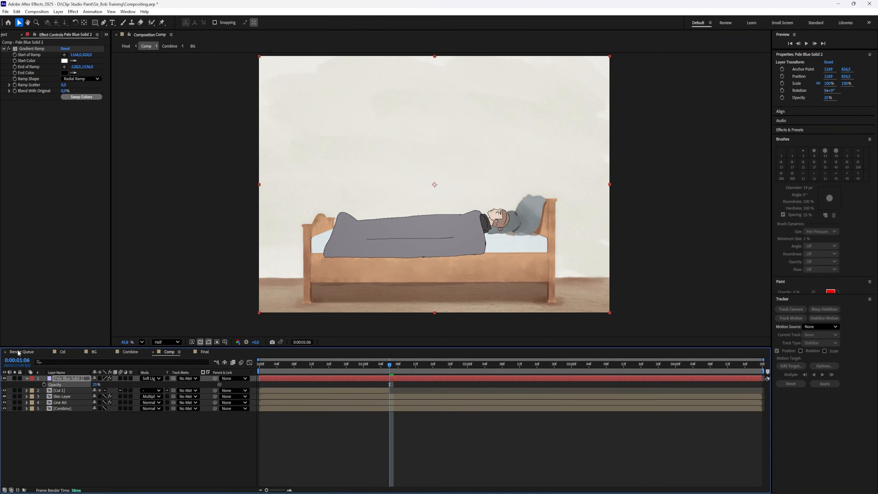
{"action": "left_click", "coordinate": [281, 435]}
Trim the radial gradient solid to start at 0:00:01:06 and preview it across the side-view shot
{"action": "left_click_drag", "start_coordinate": [260, 379], "coordinate": [390, 417]}
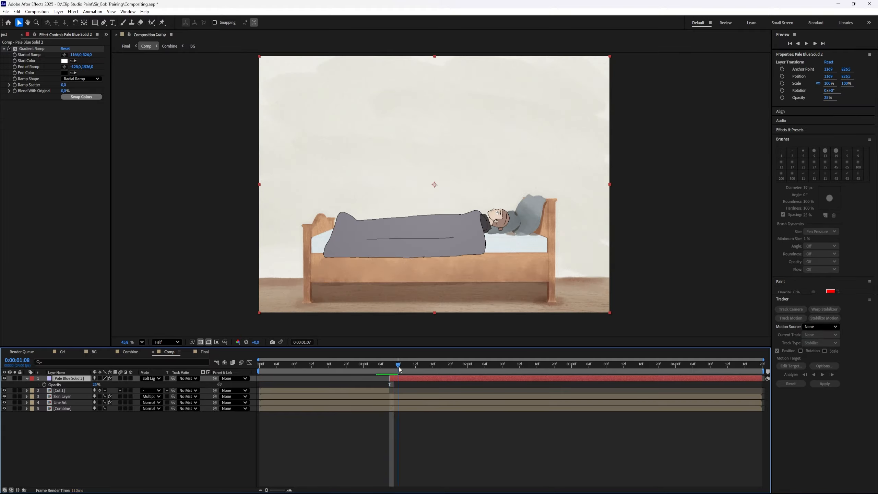
{"action": "key", "text": "space"}
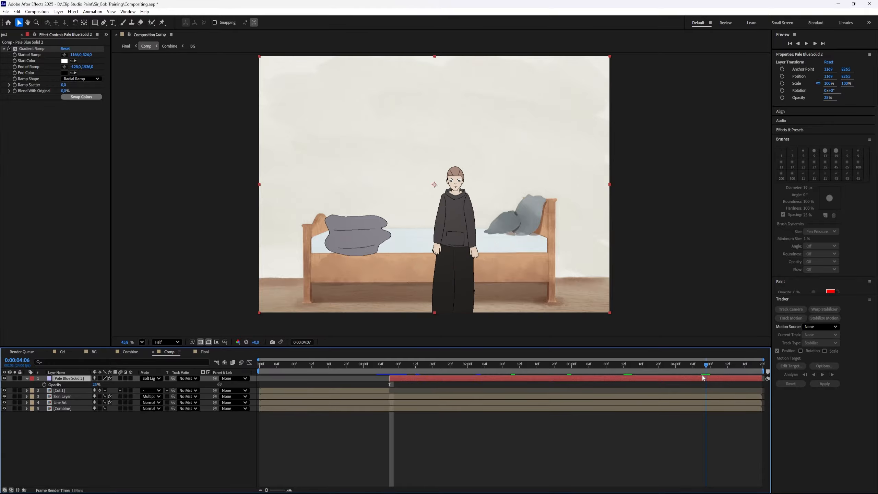
{"action": "left_click", "coordinate": [580, 459]}
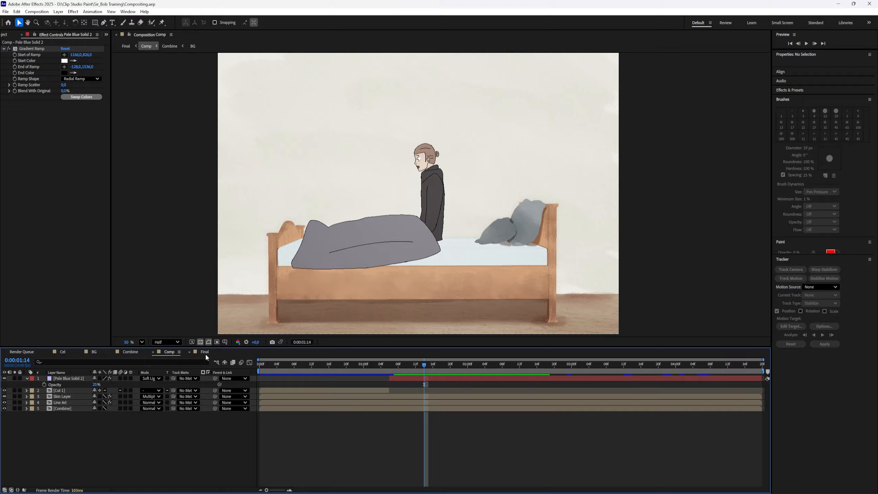
Open the Final composition, examine it at 0:00:01:14 and around the shot change at 0:00:01:06, and select its Comp layer
{"action": "left_click", "coordinate": [205, 353]}
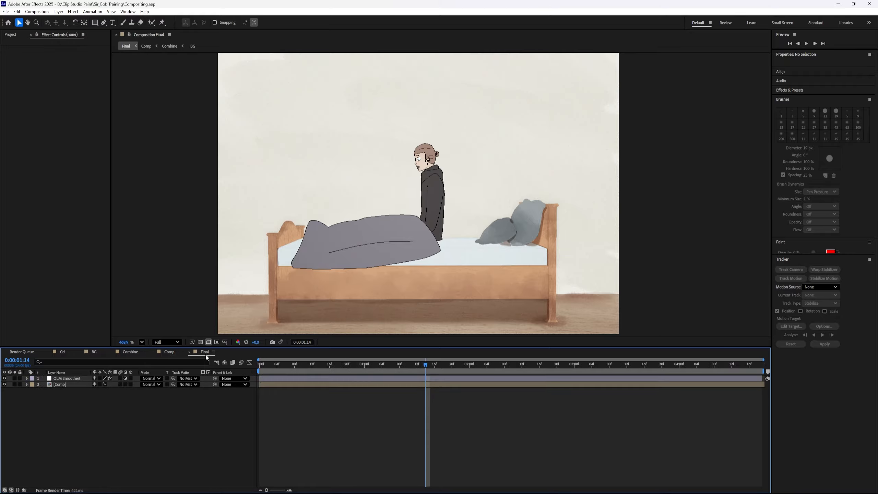
{"action": "scroll", "coordinate": [425, 173], "scroll_direction": "up", "scroll_amount": 5}
{"action": "left_click_drag", "start_coordinate": [425, 173], "coordinate": [461, 44]}
{"action": "scroll", "coordinate": [541, 292], "scroll_direction": "down", "scroll_amount": 2}
{"action": "left_click_drag", "start_coordinate": [541, 292], "coordinate": [473, 295]}
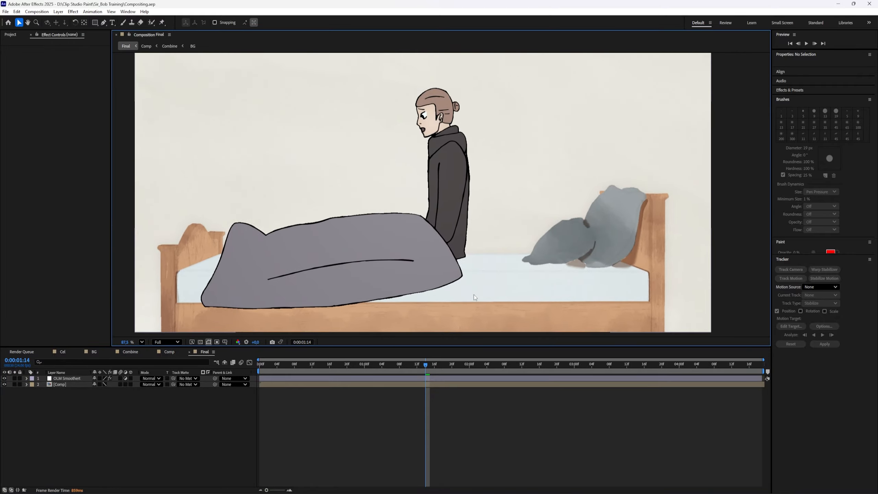
{"action": "left_click_drag", "start_coordinate": [401, 365], "coordinate": [384, 360]}
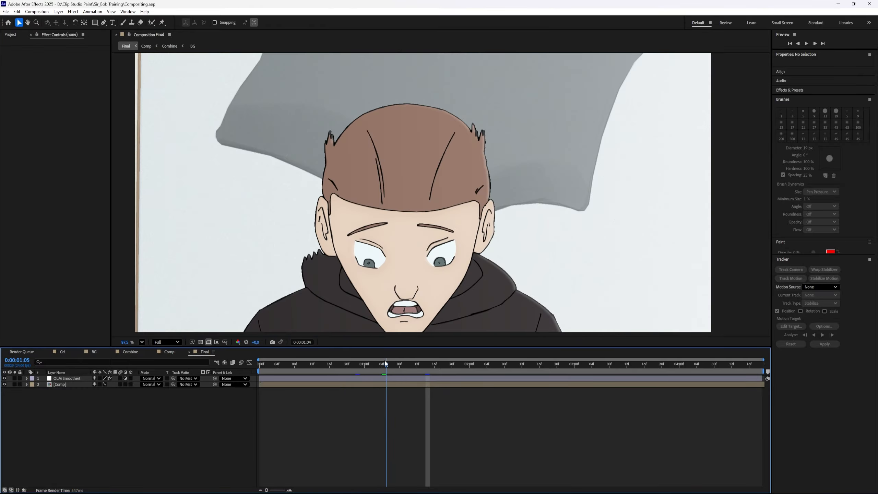
{"action": "key", "text": "Page_Down"}
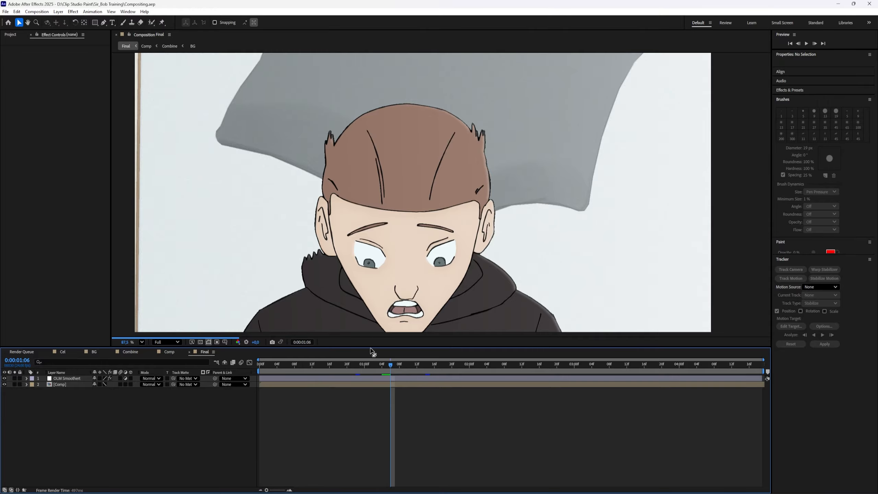
{"action": "left_click", "coordinate": [62, 385]}
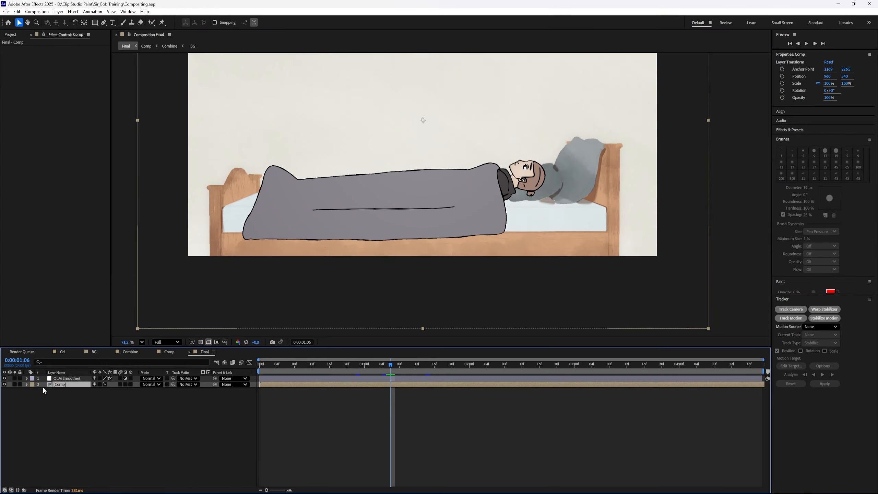
Start animating the Comp layer's Position with a keyframe at 0:00:01:05, the last frame of the close-up shot
{"action": "key", "text": "p"}
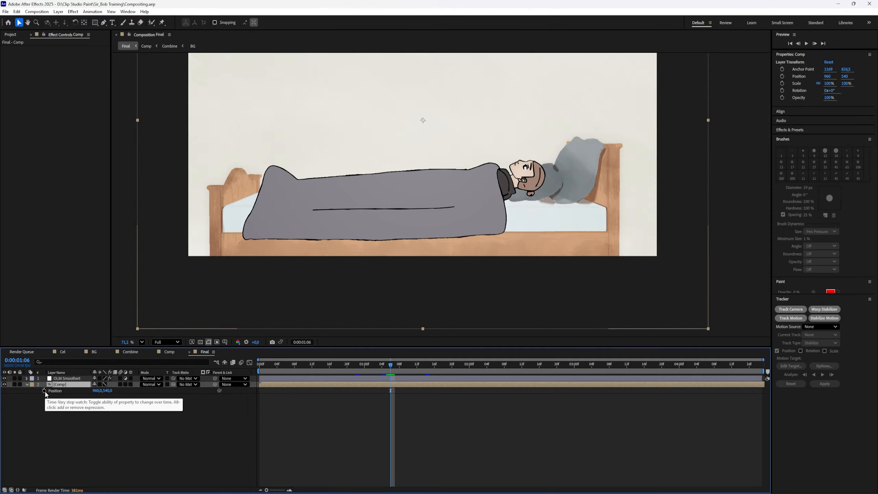
{"action": "key", "text": "Page_Up"}
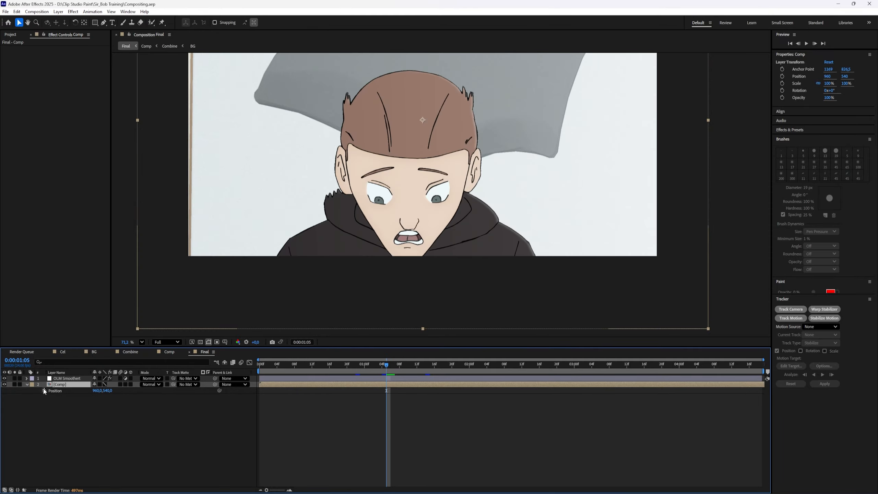
{"action": "left_click", "coordinate": [44, 390]}
{"action": "key", "text": "Page_Down"}
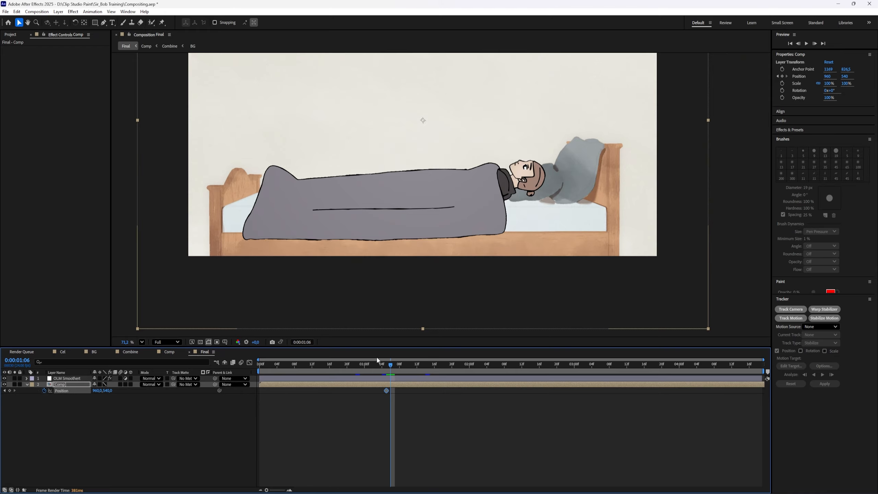
Keyframe the Comp layer's Position at 0:00:01:19 and, at 0:00:01:06, shift the layer to about 871.5, 353.2
{"action": "left_click_drag", "start_coordinate": [390, 364], "coordinate": [440, 364]}
{"action": "left_click_drag", "start_coordinate": [468, 70], "coordinate": [471, 151]}
{"action": "key", "text": "Page_Up"}
{"action": "key", "text": "Page_Up"}
{"action": "key", "text": "Page_Up"}
{"action": "key", "text": "Page_Up"}
{"action": "key", "text": "Page_Up"}
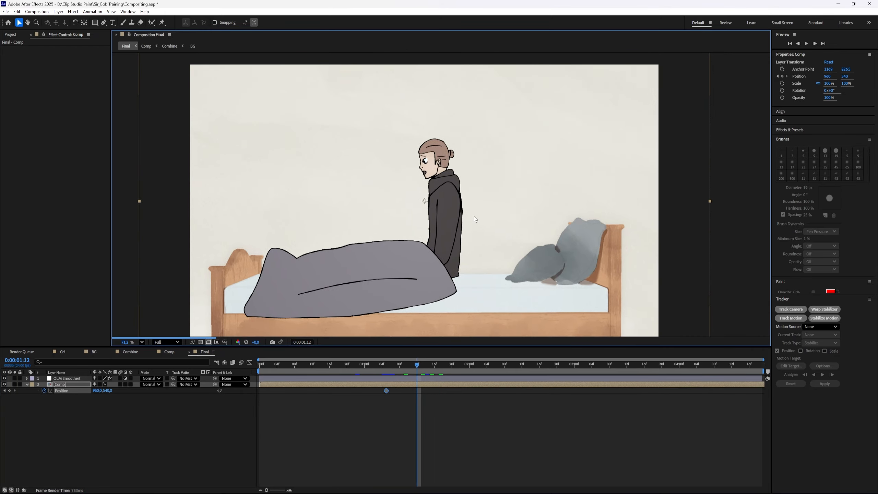
{"action": "key", "text": "Page_Up"}
{"action": "key", "text": "Page_Up"}
{"action": "left_click_drag", "start_coordinate": [439, 365], "coordinate": [391, 367]}
{"action": "key", "text": "Page_Down"}
{"action": "key", "text": "Page_Down"}
{"action": "left_click", "coordinate": [10, 391]}
{"action": "left_click_drag", "start_coordinate": [495, 301], "coordinate": [473, 242]}
{"action": "left_click_drag", "start_coordinate": [479, 216], "coordinate": [466, 196]}
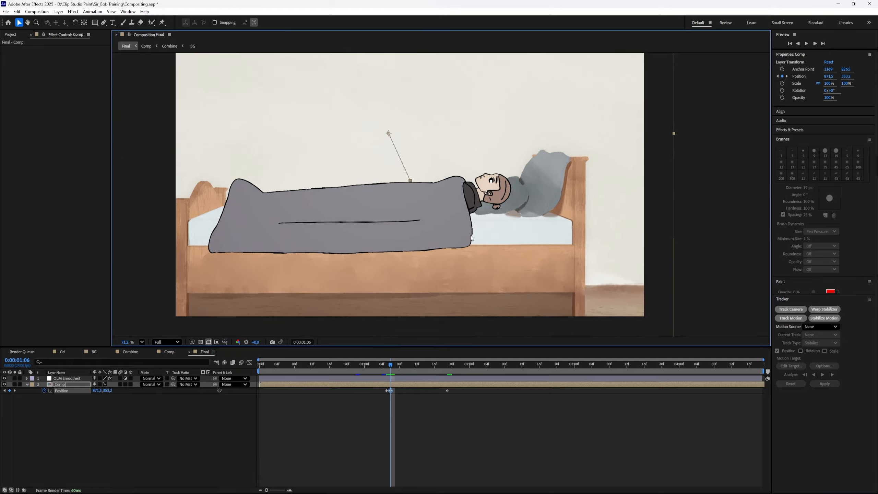
Start animating the Comp layer's Scale with a 100% keyframe at 0:00:01:05
{"action": "key", "text": "s"}
{"action": "key", "text": "Page_Up"}
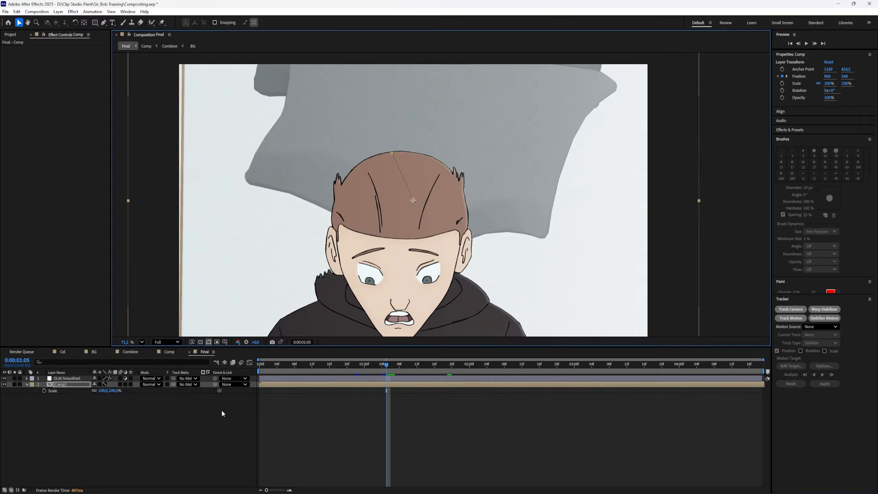
{"action": "key", "text": "p"}
{"action": "scroll", "coordinate": [480, 185], "scroll_direction": "down", "scroll_amount": 1}
{"action": "left_click_drag", "start_coordinate": [480, 186], "coordinate": [494, 161]}
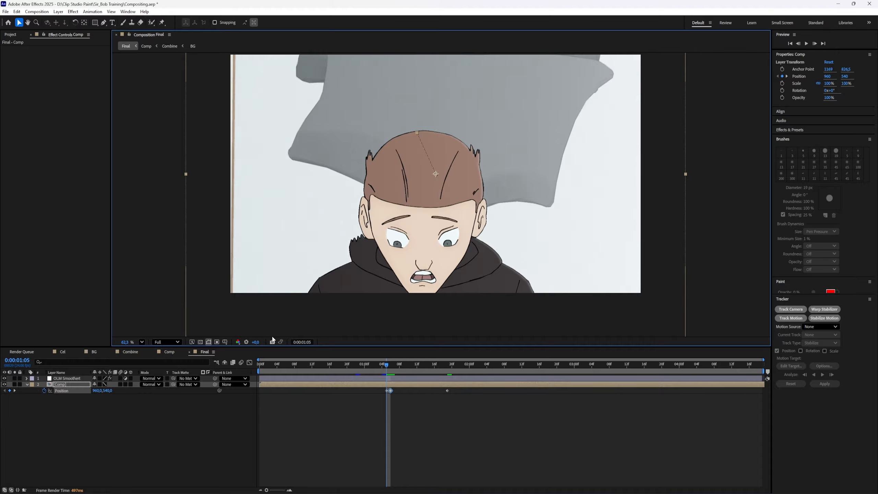
{"action": "key", "text": "Page_Up"}
{"action": "key", "text": "Page_Down"}
{"action": "key", "text": "s"}
{"action": "left_click", "coordinate": [44, 390]}
{"action": "key", "text": "Page_Down"}
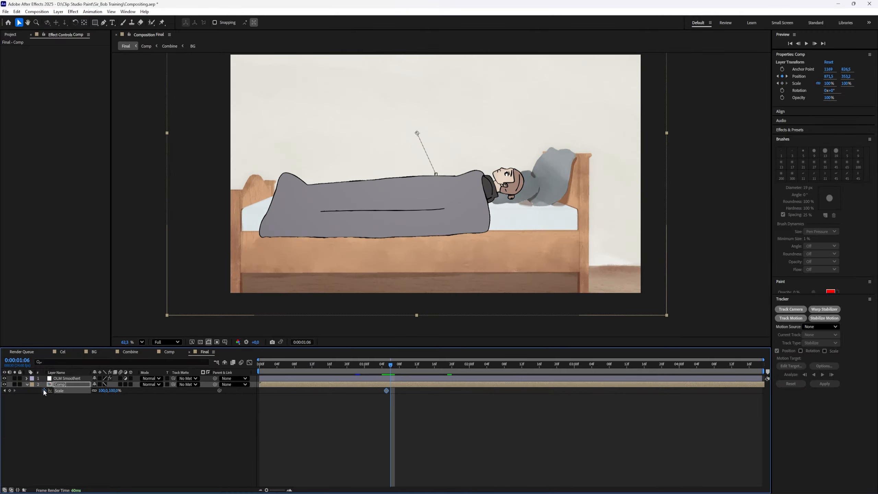
Keyframe the Comp layer's Scale at 0:00:01:19, and at 0:00:01:06 enlarge it to 124% with Position about 788, 295.4
{"action": "key", "text": "shift+p"}
{"action": "left_click_drag", "start_coordinate": [443, 366], "coordinate": [391, 366]}
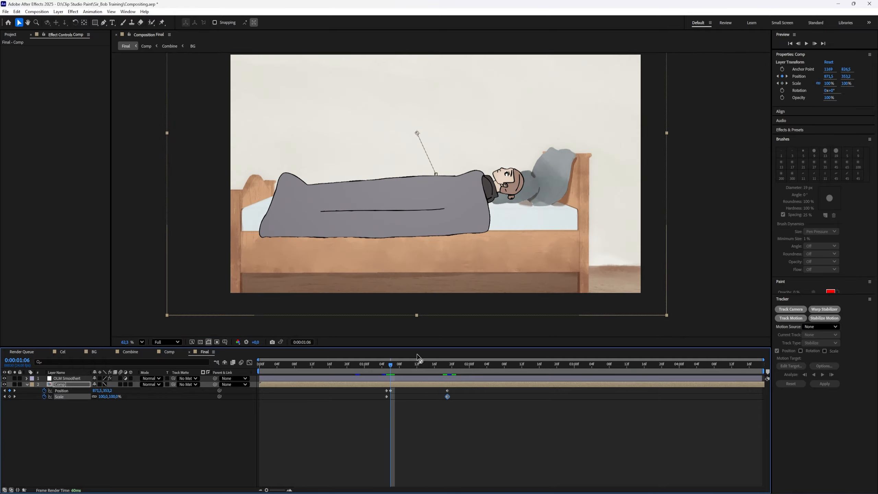
{"action": "left_click_drag", "start_coordinate": [112, 400], "coordinate": [494, 311]}
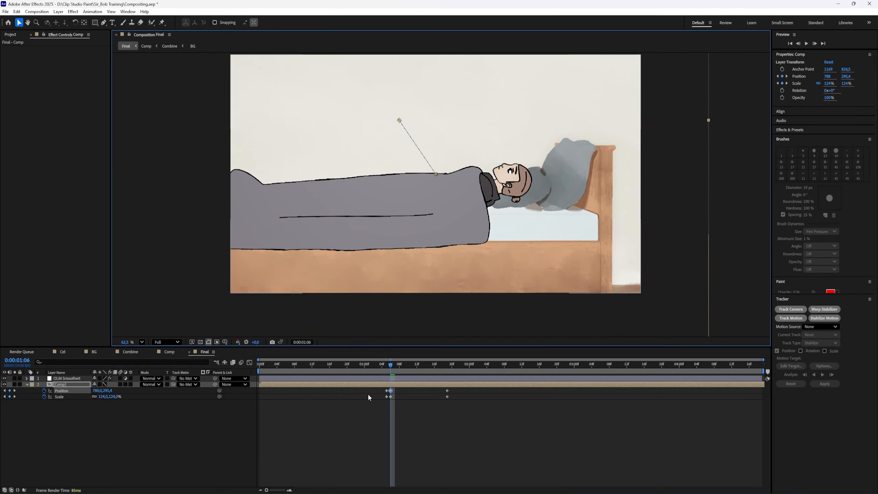
At 0:00:01:14, reposition the Comp layer to about 1001.7, 524.6 and preview the camera move
{"action": "left_click", "coordinate": [396, 366]}
{"action": "left_click_drag", "start_coordinate": [396, 366], "coordinate": [426, 366]}
{"action": "scroll", "coordinate": [439, 233], "scroll_direction": "up", "scroll_amount": 2}
{"action": "left_click_drag", "start_coordinate": [439, 232], "coordinate": [468, 254]}
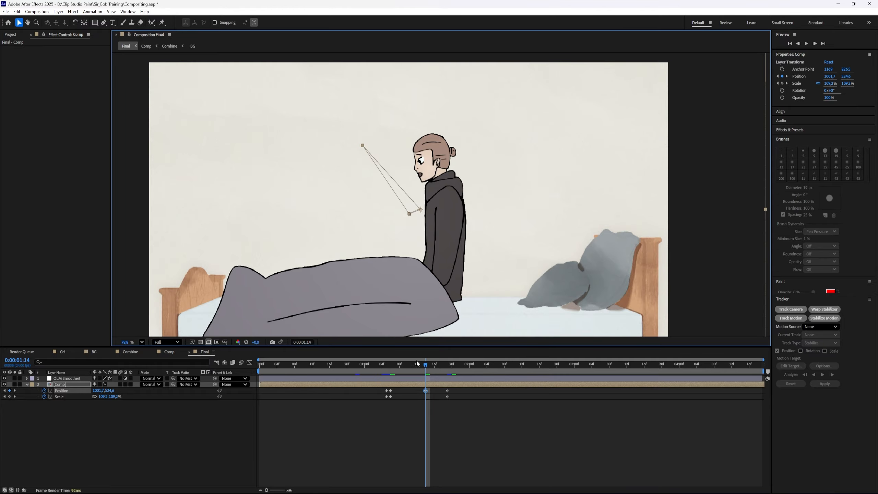
{"action": "left_click_drag", "start_coordinate": [426, 366], "coordinate": [303, 366]}
{"action": "scroll", "coordinate": [333, 129], "scroll_direction": "down", "scroll_amount": 2}
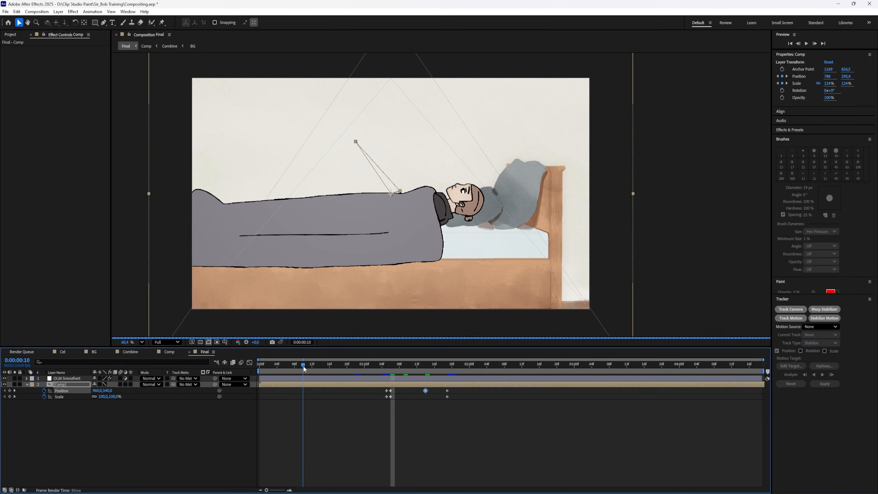
{"action": "left_click", "coordinate": [509, 435]}
{"action": "key", "text": "space"}
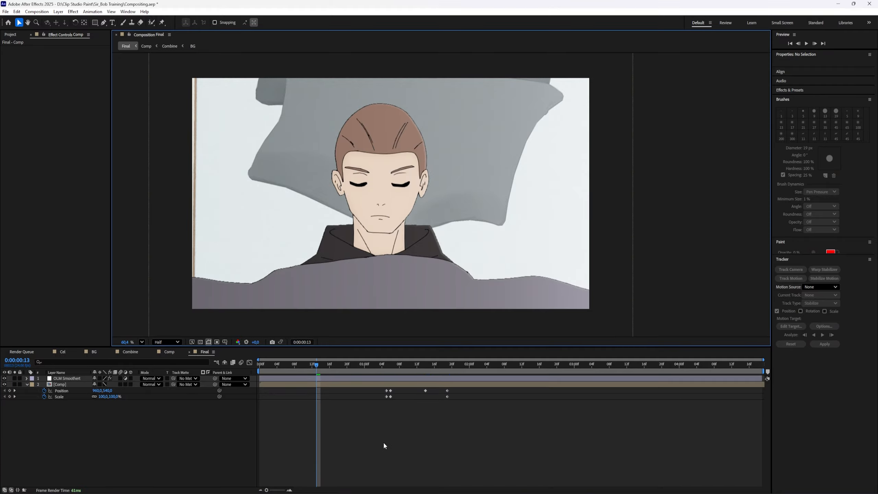
{"action": "left_click", "coordinate": [352, 367]}
{"action": "key", "text": "space"}
Hold the Comp layer's 124% Scale with a copied keyframe at 0:00:02:06 and move the 100% keyframe to 0:00:02:07
{"action": "left_click", "coordinate": [389, 367]}
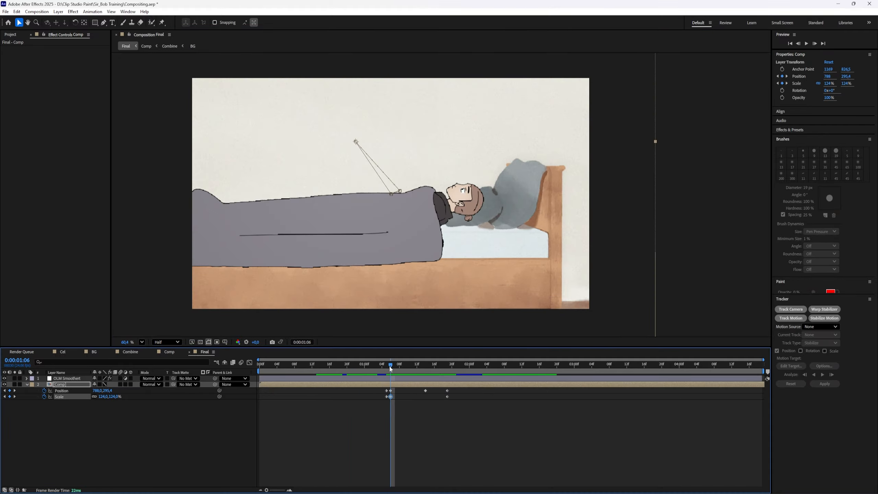
{"action": "left_click", "coordinate": [395, 366]}
{"action": "key", "text": "ctrl+v"}
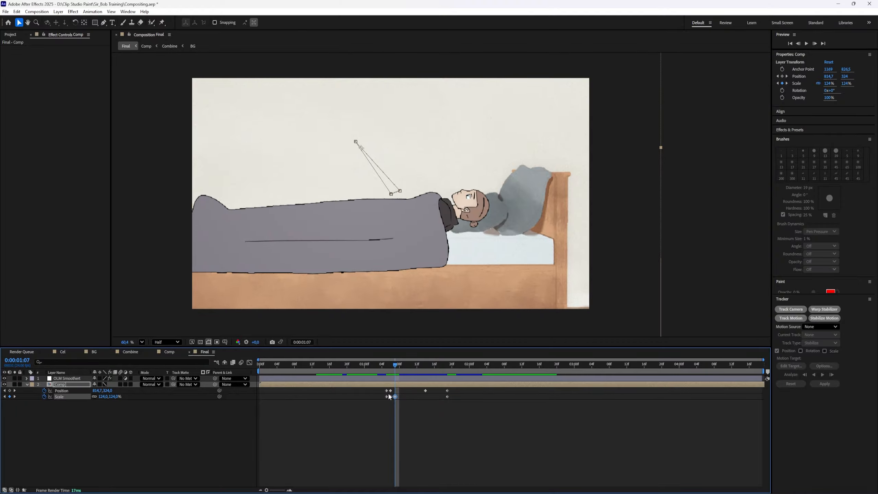
{"action": "left_click_drag", "start_coordinate": [393, 398], "coordinate": [500, 399]}
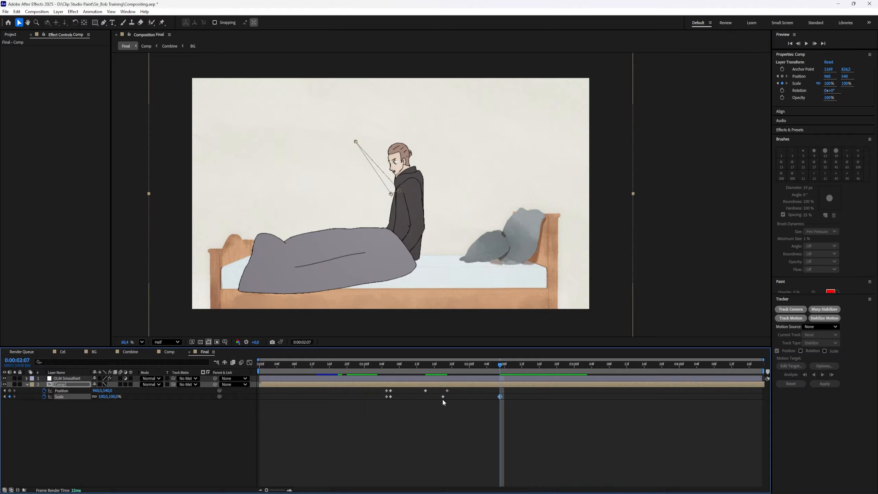
Preview the camera move with motion blur, and switch the Comp layer's motion blur off
{"action": "left_click_drag", "start_coordinate": [413, 365], "coordinate": [403, 365]}
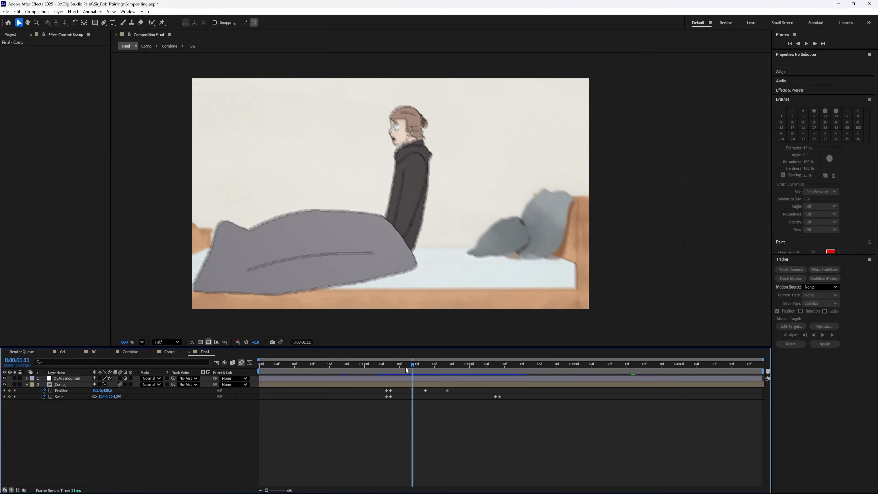
{"action": "left_click", "coordinate": [334, 364]}
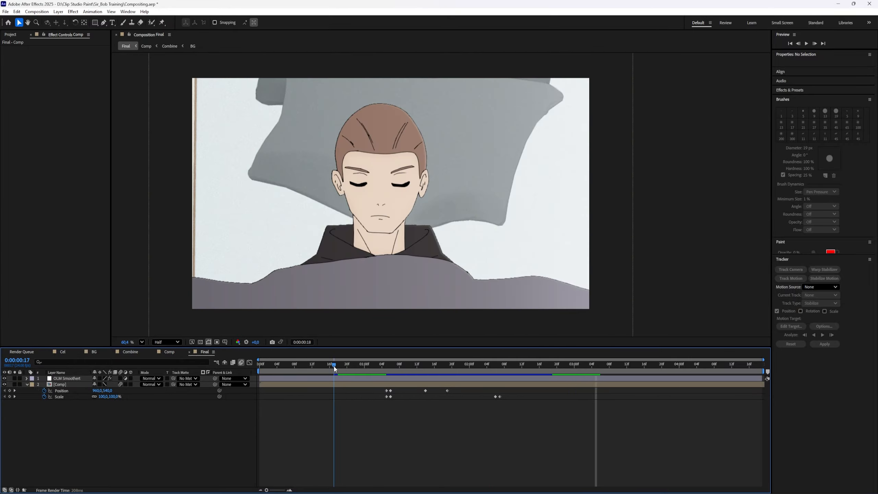
{"action": "key", "text": "space"}
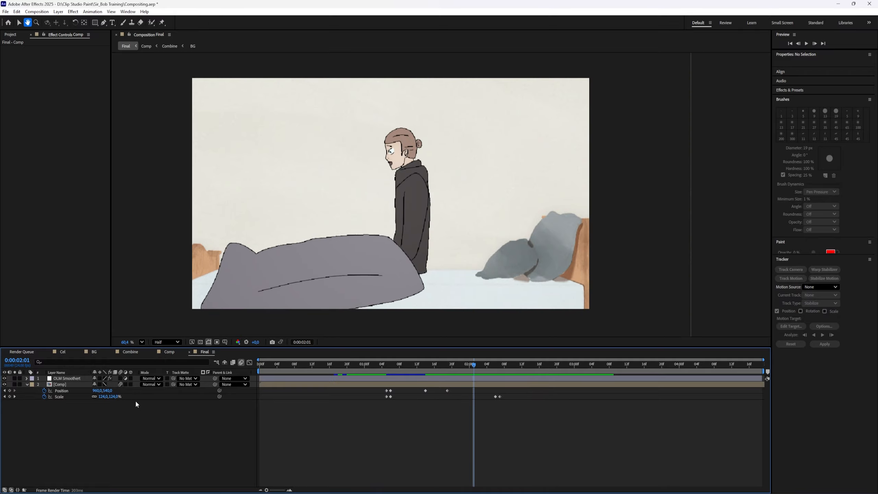
{"action": "left_click", "coordinate": [120, 385]}
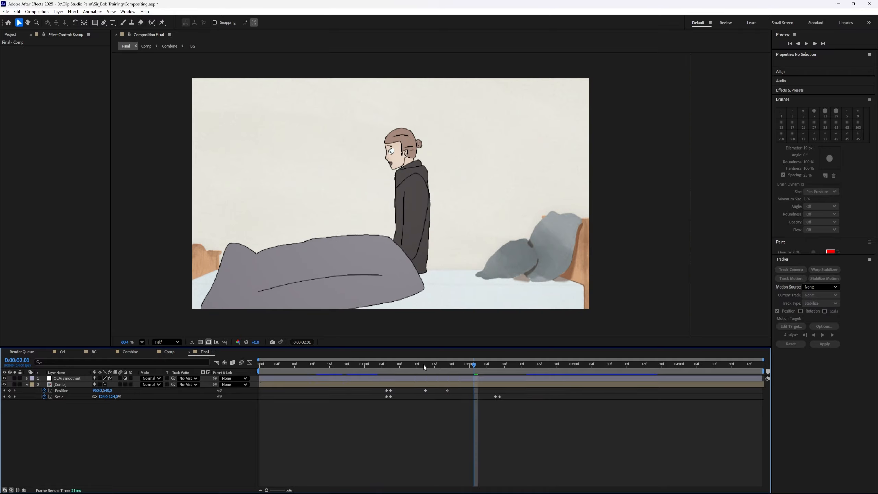
Apply Easy Ease Out to the Comp layer's Position keyframe at 0:00:01:19
{"action": "left_click_drag", "start_coordinate": [422, 364], "coordinate": [446, 365]}
{"action": "right_click", "coordinate": [448, 391]}
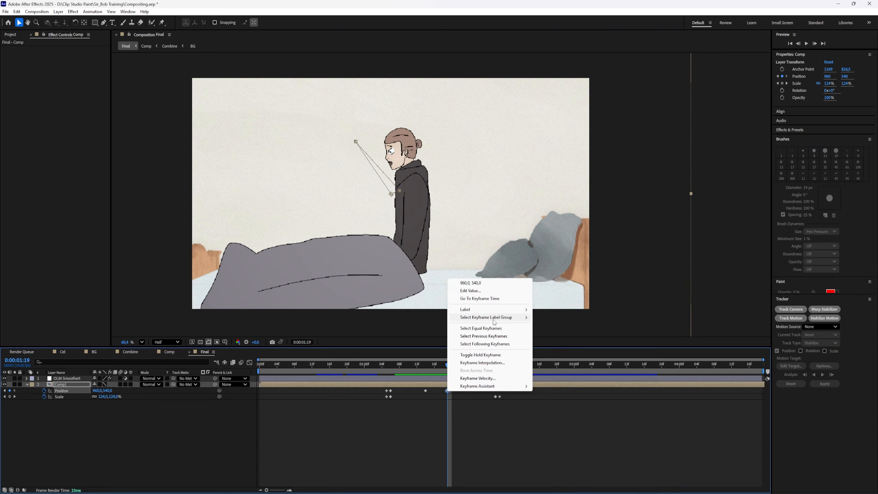
{"action": "mouse_move", "coordinate": [501, 386]}
{"action": "left_click", "coordinate": [590, 425]}
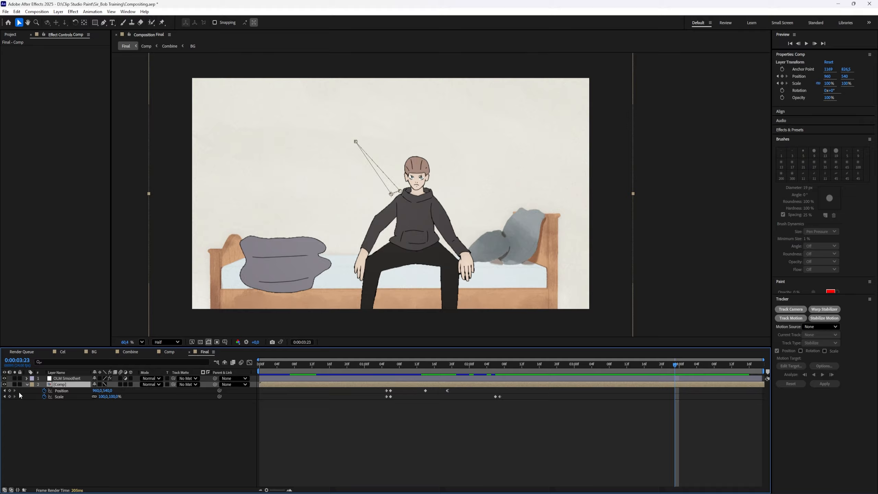
Keyframe the Comp layer's Position at 0:00:03:23, shift the layer to about 858.9, 468.8 at 0:00:04:10, and preview it
{"action": "left_click", "coordinate": [10, 390]}
{"action": "left_click_drag", "start_coordinate": [688, 360], "coordinate": [723, 361]}
{"action": "left_click_drag", "start_coordinate": [504, 285], "coordinate": [485, 270]}
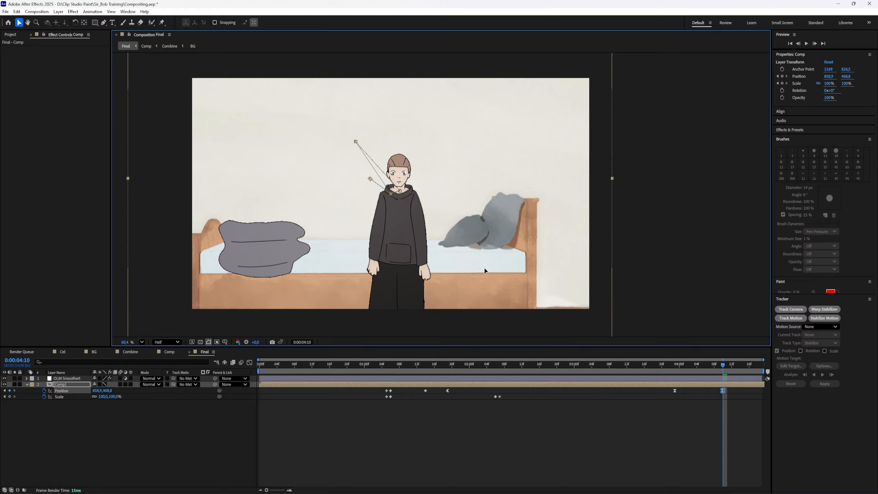
{"action": "left_click", "coordinate": [622, 370]}
{"action": "left_click", "coordinate": [597, 453]}
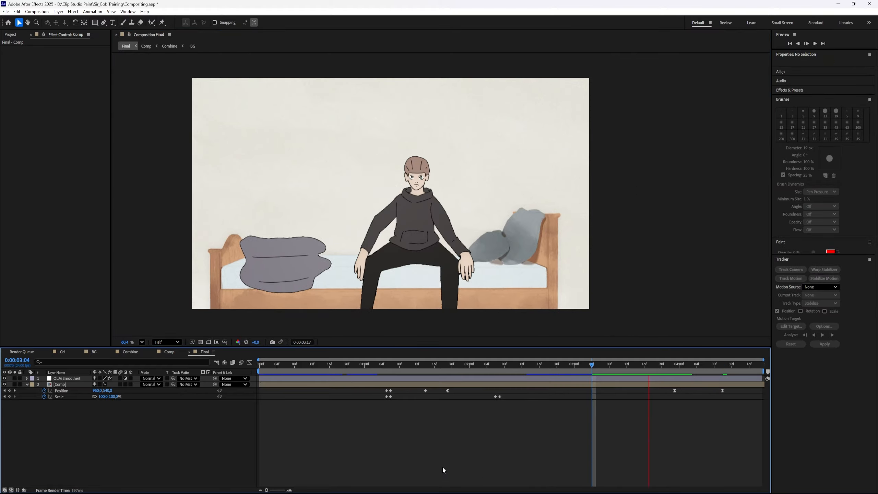
Adjust the Comp layer's vertical Position at 0:00:04:10 to about 470.4, comparing the framing with 0:00:03:23
{"action": "left_click", "coordinate": [723, 363]}
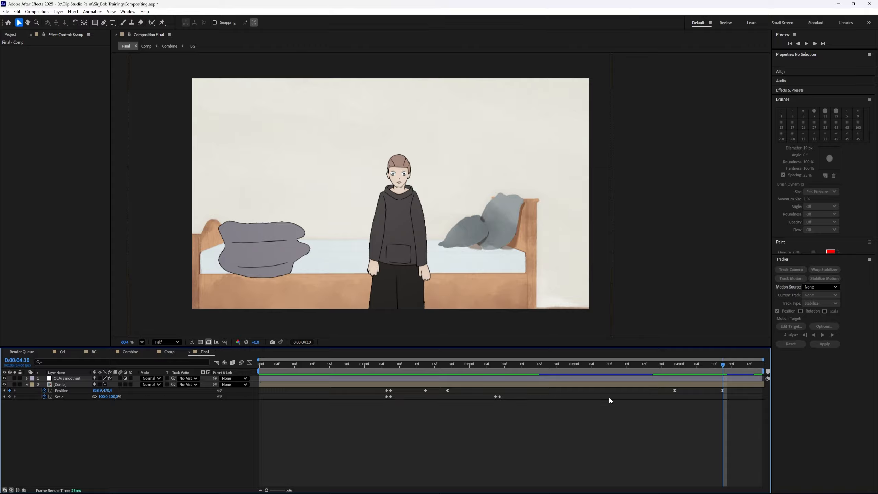
{"action": "left_click", "coordinate": [676, 366]}
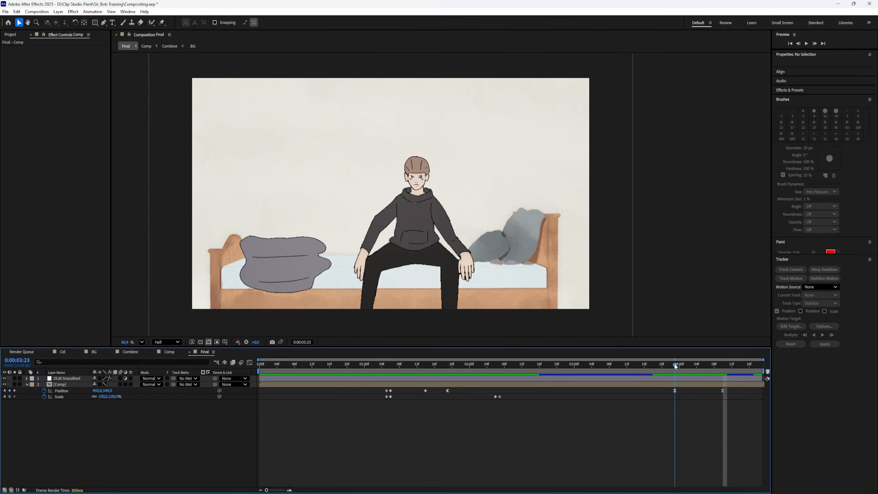
{"action": "left_click", "coordinate": [722, 365]}
{"action": "left_click_drag", "start_coordinate": [109, 391], "coordinate": [106, 391]}
{"action": "left_click", "coordinate": [310, 400]}
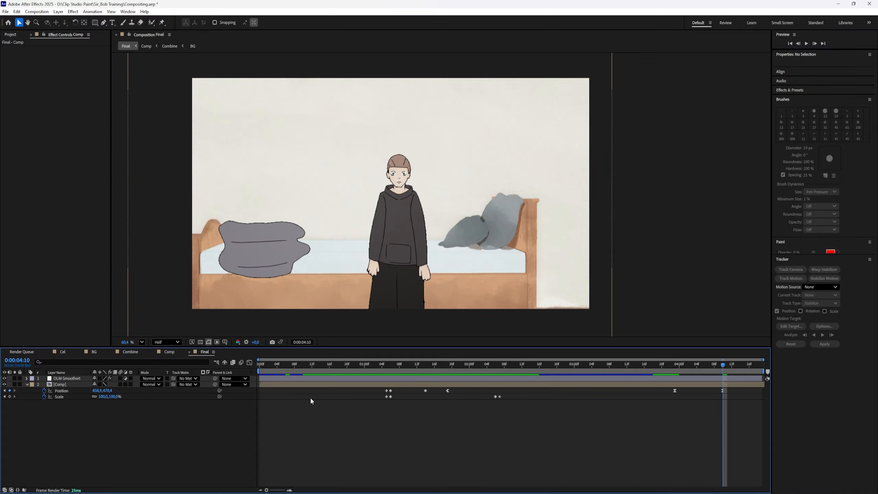
{"action": "left_click", "coordinate": [675, 367]}
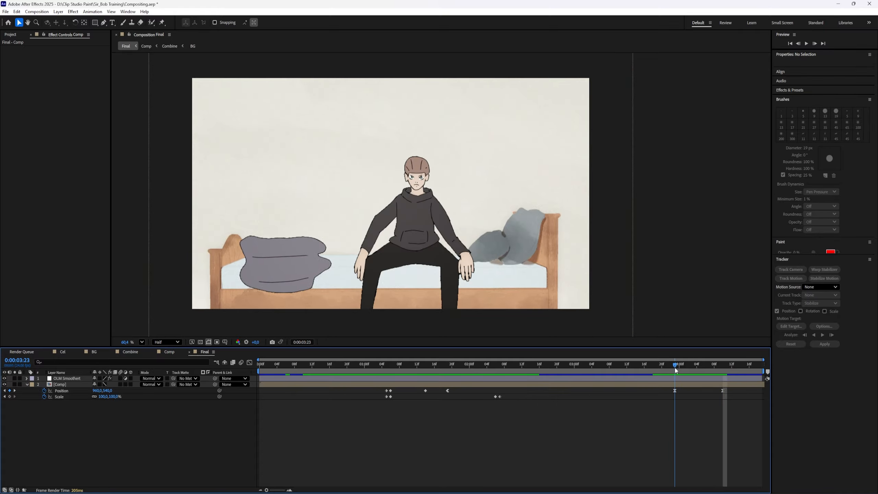
{"action": "left_click", "coordinate": [720, 365]}
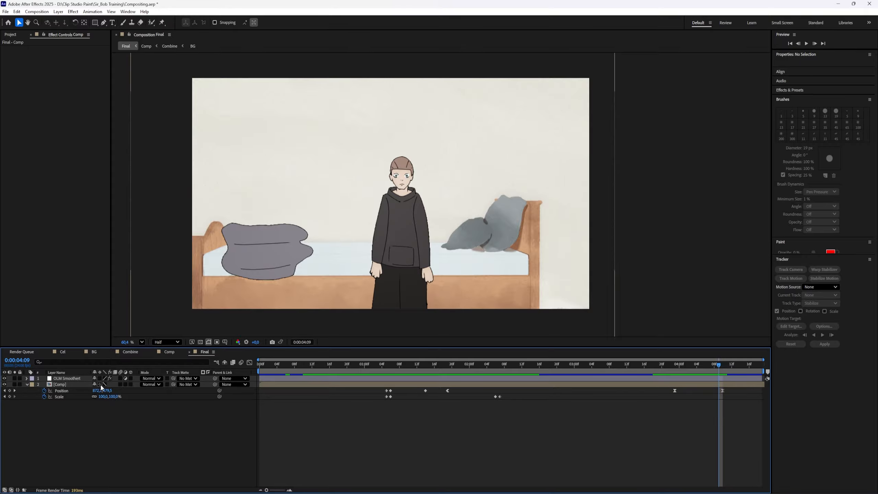
{"action": "key", "text": "Page_Down"}
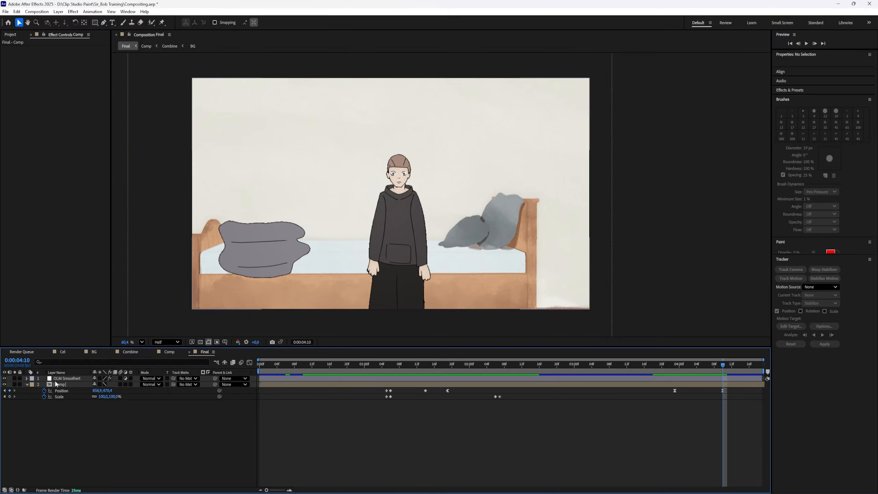
Set the Comp layer's horizontal Position at 0:00:04:10 to 960
{"action": "left_click", "coordinate": [97, 390]}
{"action": "type", "text": "9"}
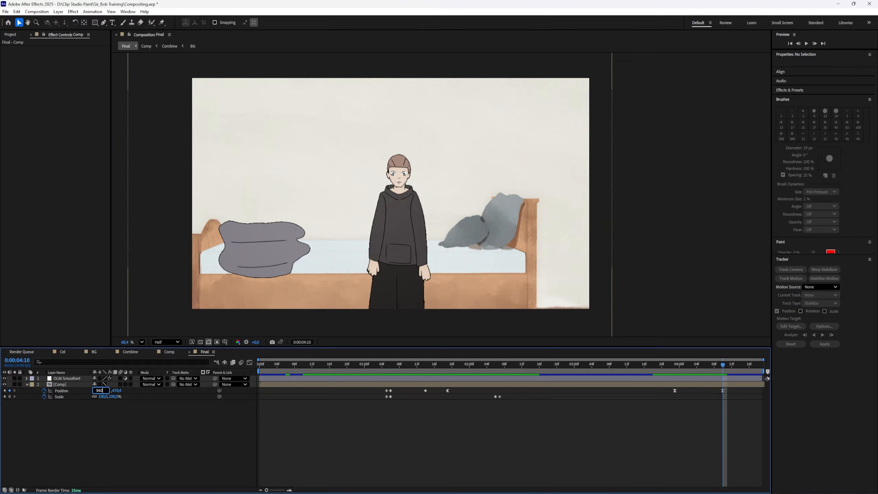
{"action": "type", "text": "60"}
{"action": "left_click", "coordinate": [72, 385]}
{"action": "left_click", "coordinate": [497, 466]}
Preview the standing-up move and shift its starting Position keyframe to 0:00:04:03
{"action": "left_click", "coordinate": [634, 367]}
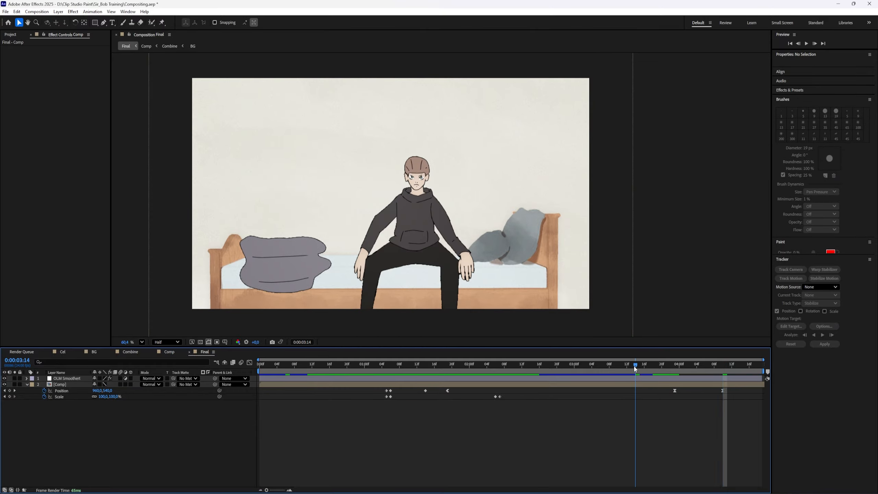
{"action": "key", "text": "space"}
{"action": "left_click", "coordinate": [495, 386]}
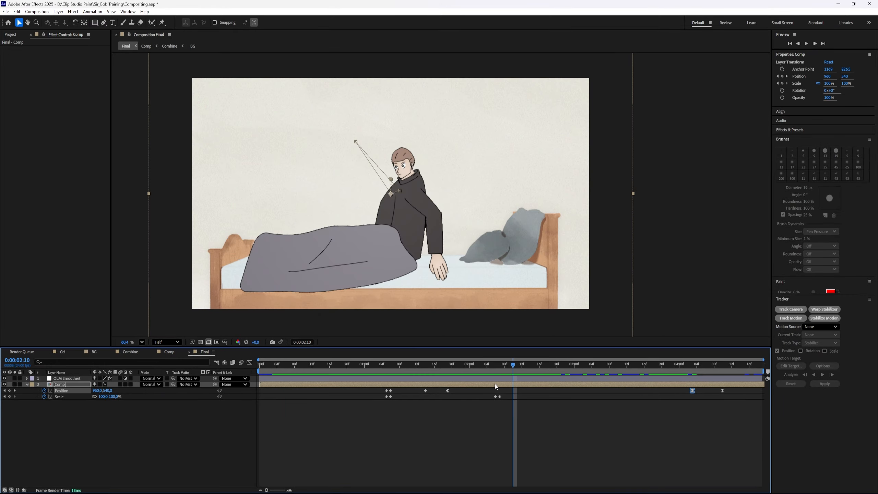
{"action": "key", "text": "space"}
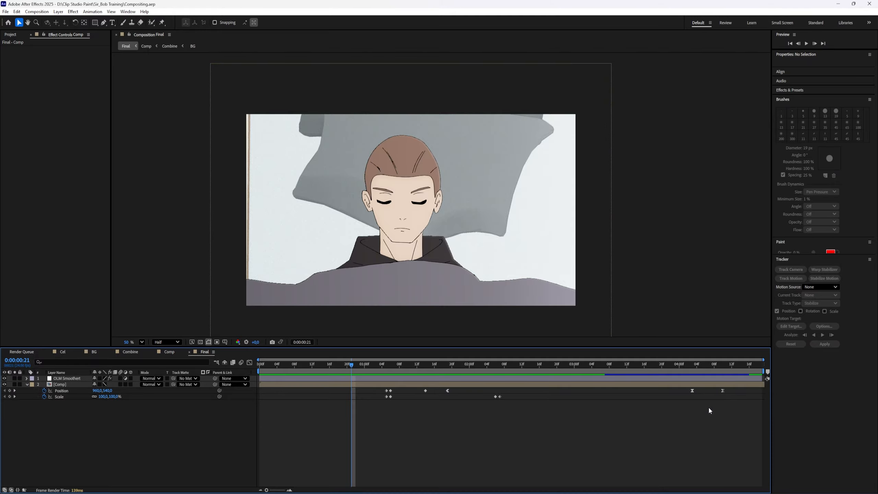
Delete the Comp layer's last two Position keyframes, at 0:00:04:03 and 0:00:04:10, and play the composition
{"action": "left_click_drag", "start_coordinate": [711, 399], "coordinate": [688, 392]}
{"action": "key", "text": "Delete"}
{"action": "key", "text": "space"}
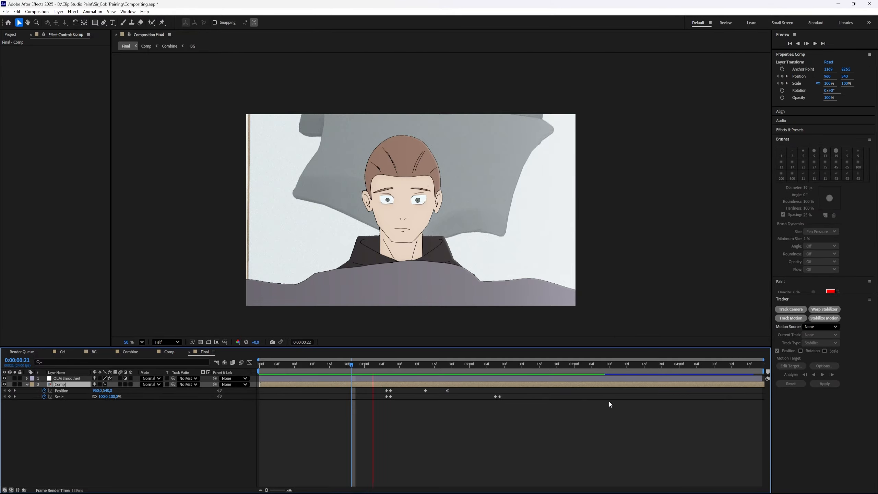
Stop the playback and save the project
{"action": "left_click", "coordinate": [608, 405]}
{"action": "key", "text": "space"}
{"action": "key", "text": "ctrl+s"}
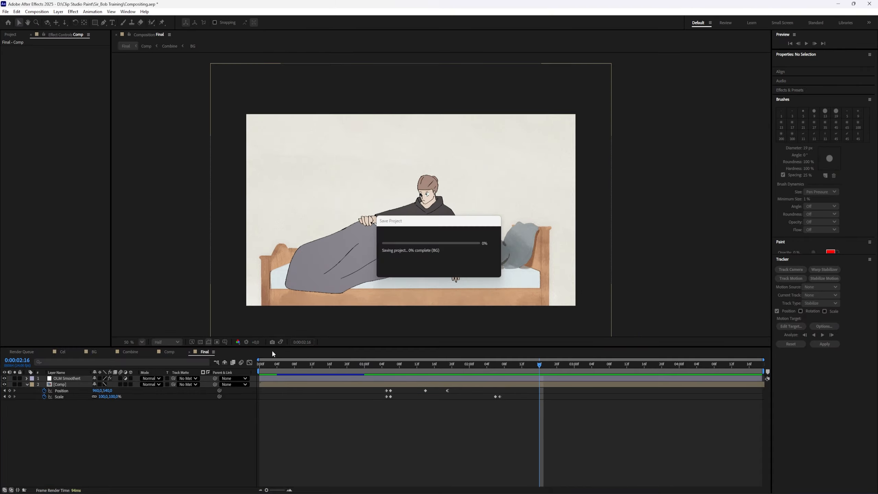
Switch to the Comp composition and go to 0:00:01:06, where the character lies in bed
{"action": "left_click_drag", "start_coordinate": [476, 373], "coordinate": [347, 372]}
{"action": "left_click", "coordinate": [169, 352]}
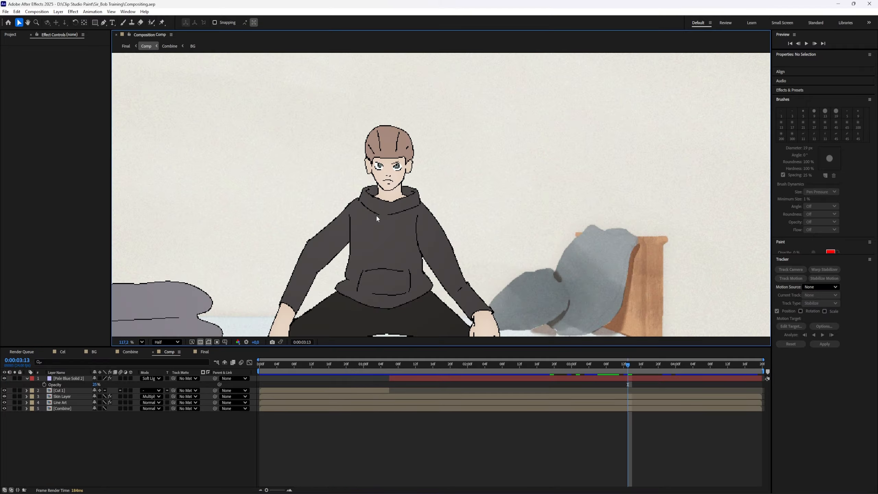
{"action": "scroll", "coordinate": [380, 207], "scroll_direction": "down", "scroll_amount": 5}
{"action": "key", "text": "v"}
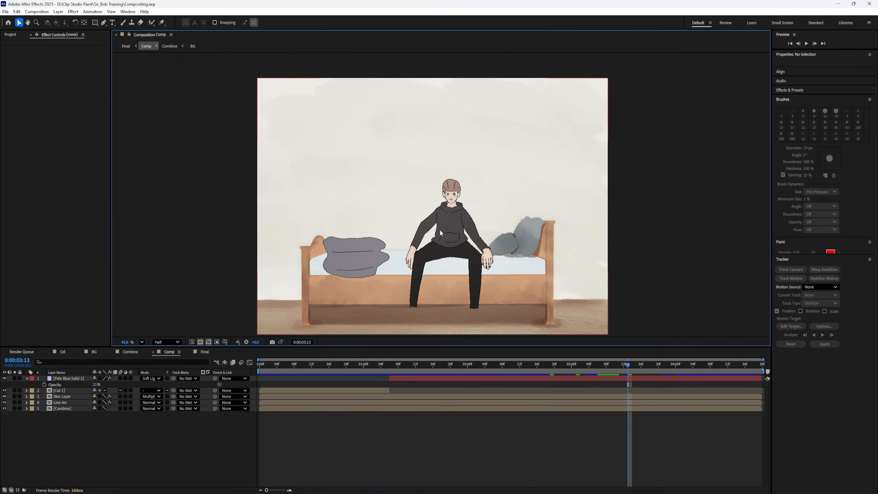
{"action": "scroll", "coordinate": [440, 231], "scroll_direction": "up", "scroll_amount": 3}
{"action": "left_click_drag", "start_coordinate": [416, 372], "coordinate": [389, 370]}
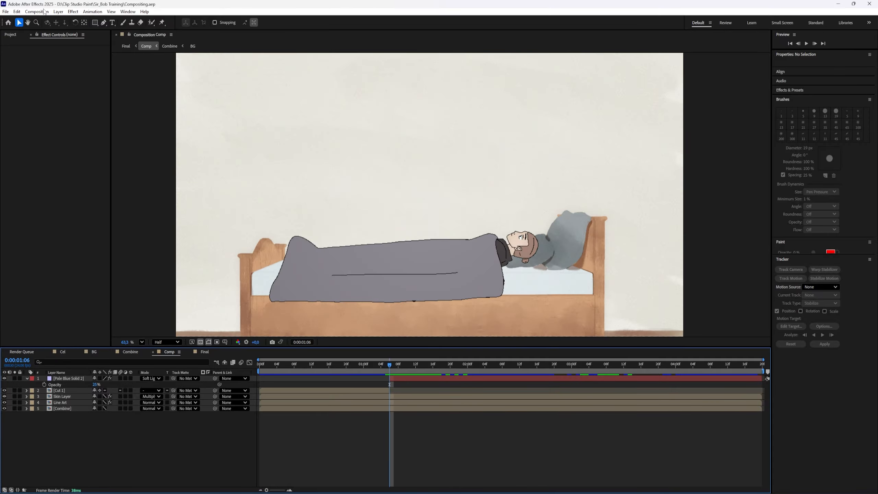
Import the Anime Filter.aep project and add its Filer composition as Comp's uppermost layer with transformations collapsed
{"action": "left_click", "coordinate": [9, 35]}
{"action": "double_click", "coordinate": [52, 222]}
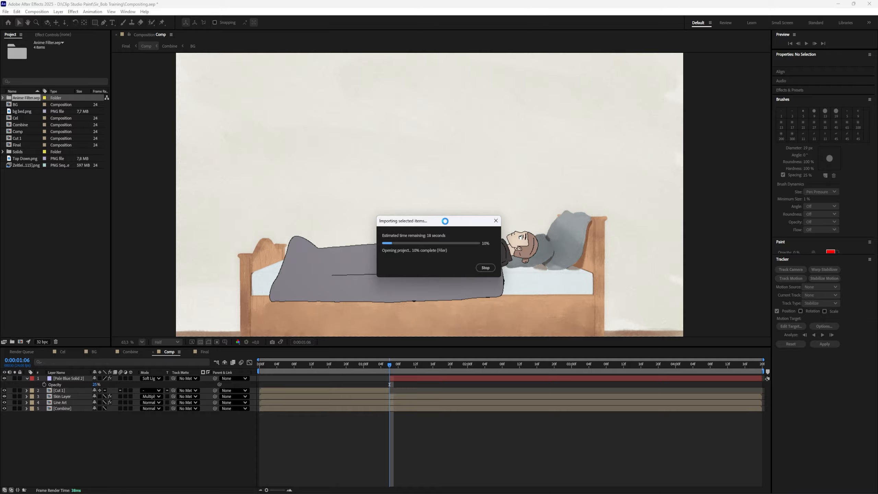
{"action": "left_click", "coordinate": [3, 98]}
{"action": "left_click_drag", "start_coordinate": [21, 104], "coordinate": [84, 373]}
{"action": "left_click", "coordinate": [100, 379]}
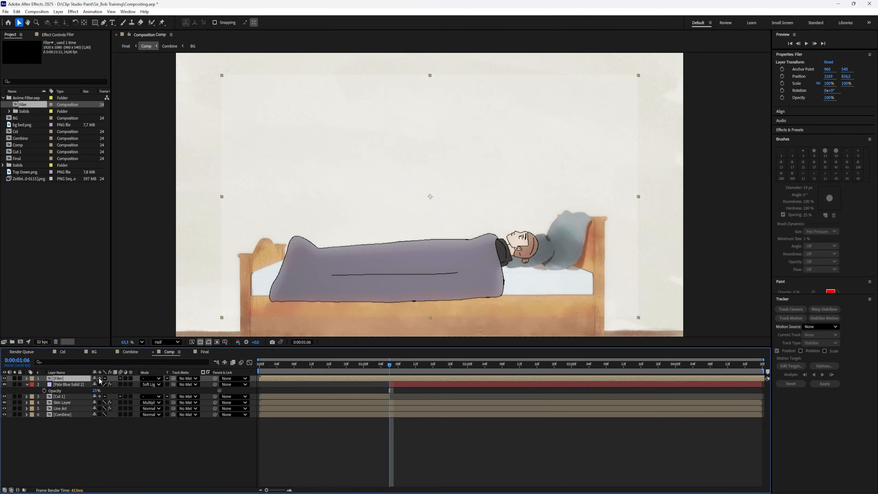
Scale the Filer layer to 171% so it covers the whole frame
{"action": "scroll", "coordinate": [538, 230], "scroll_direction": "down", "scroll_amount": 2}
{"action": "key", "text": "s"}
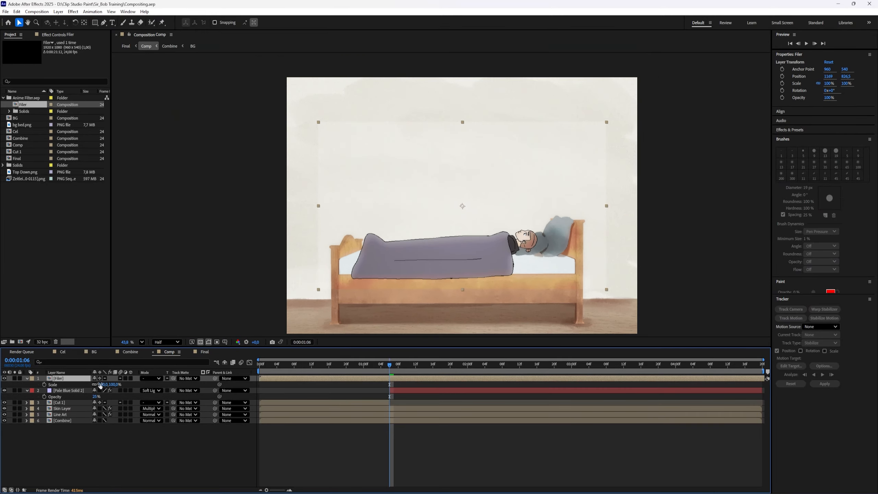
{"action": "left_click_drag", "start_coordinate": [116, 384], "coordinate": [141, 383]}
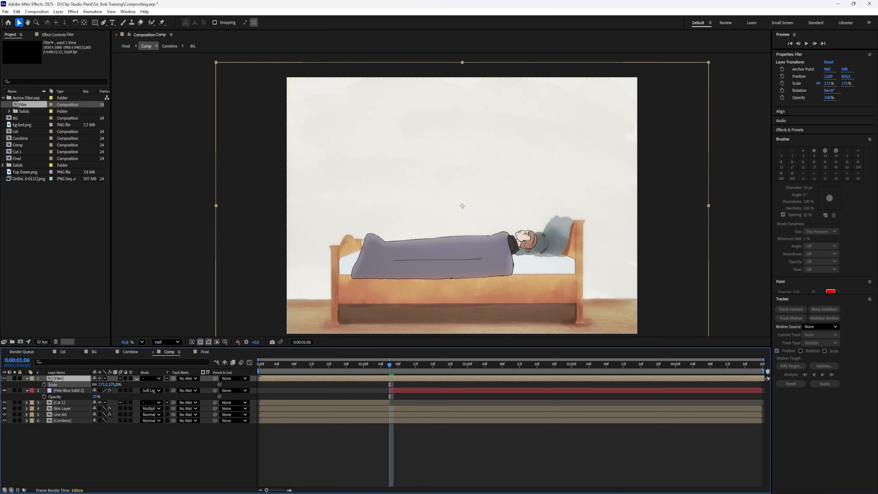
{"action": "left_click", "coordinate": [124, 434]}
{"action": "scroll", "coordinate": [554, 236], "scroll_direction": "up", "scroll_amount": 5}
{"action": "left_click_drag", "start_coordinate": [554, 237], "coordinate": [556, 172]}
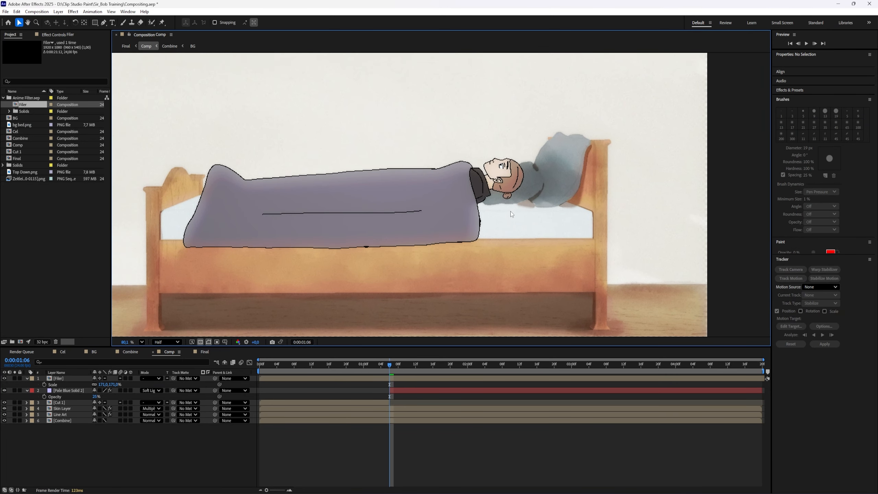
Set the Filer layer's Opacity to 25% and check the look on the close-up at 0:00:00:13
{"action": "left_click", "coordinate": [115, 385]}
{"action": "key", "text": "t"}
{"action": "left_click", "coordinate": [95, 384]}
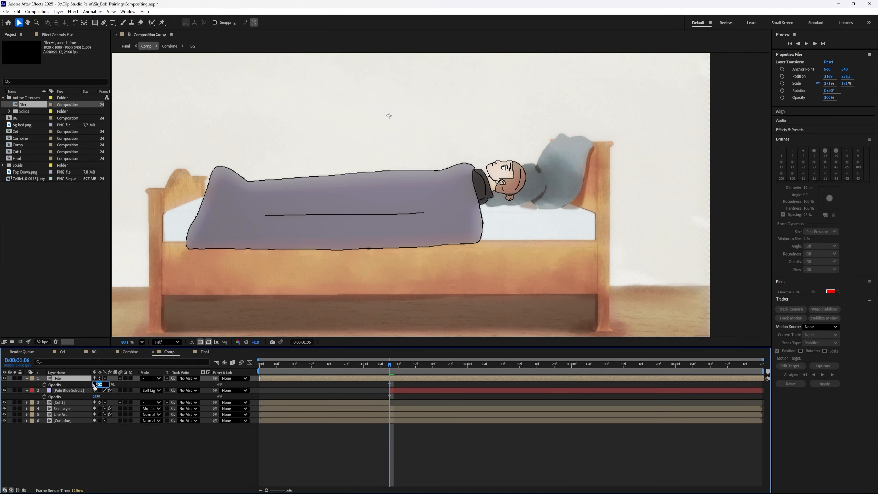
{"action": "type", "text": "25"}
{"action": "key", "text": "Return"}
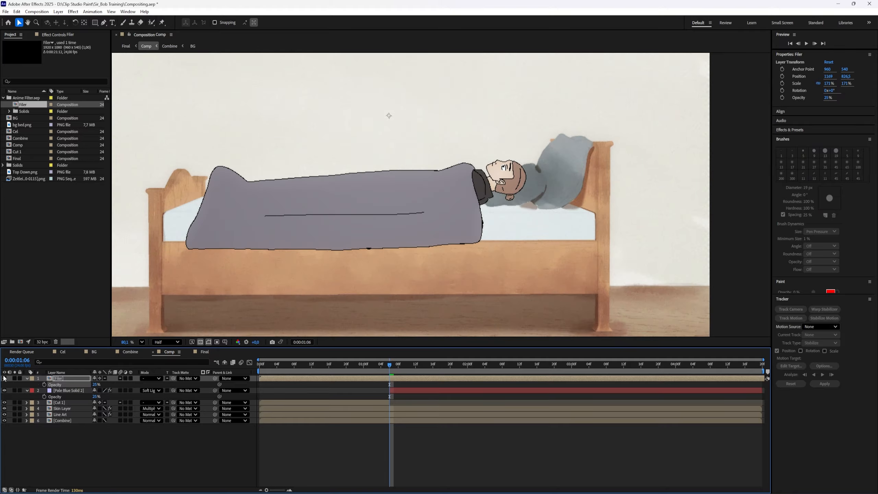
{"action": "left_click_drag", "start_coordinate": [389, 365], "coordinate": [318, 368]}
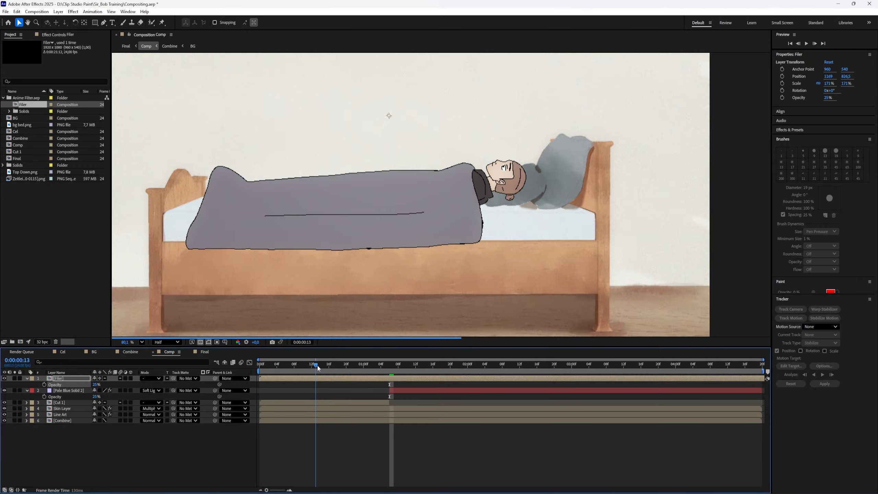
{"action": "scroll", "coordinate": [341, 298], "scroll_direction": "down", "scroll_amount": 2}
{"action": "scroll", "coordinate": [339, 294], "scroll_direction": "up", "scroll_amount": 1}
{"action": "left_click_drag", "start_coordinate": [339, 294], "coordinate": [329, 320]}
Create an adjustment layer named Glow above the other layers and apply the two saved Glow effects to it
{"action": "left_click", "coordinate": [130, 453]}
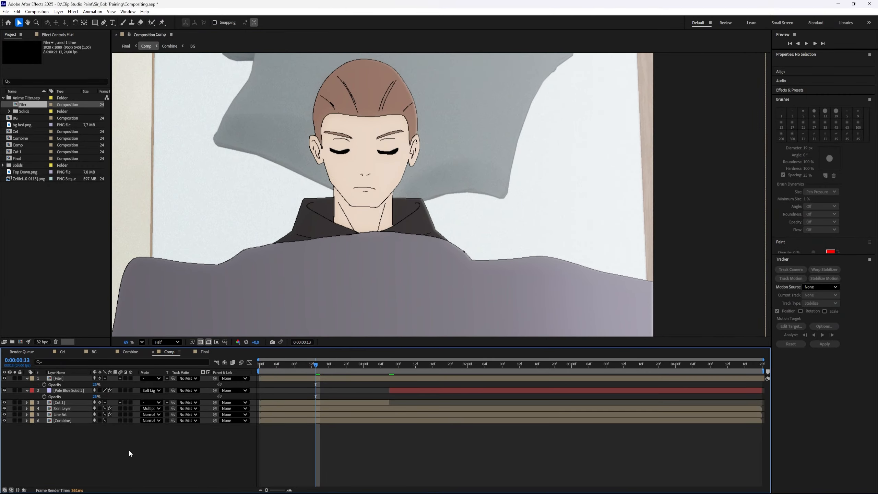
{"action": "right_click", "coordinate": [130, 453]}
{"action": "mouse_move", "coordinate": [172, 363]}
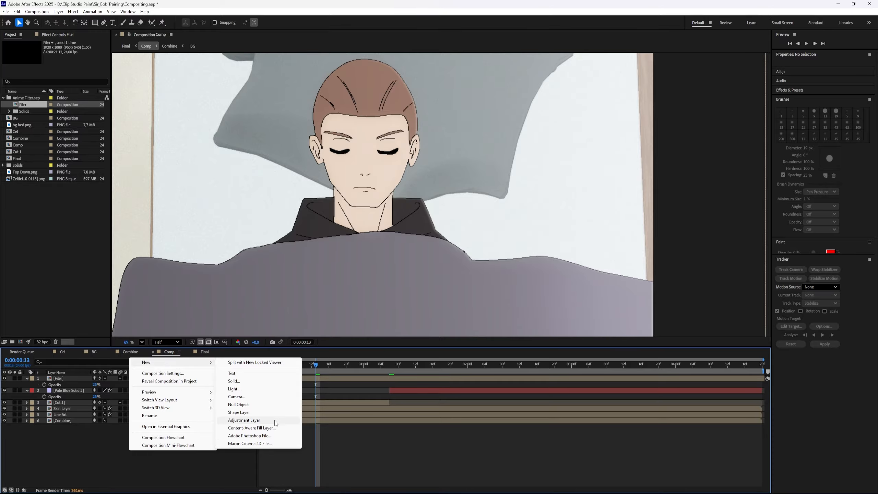
{"action": "left_click", "coordinate": [275, 423]}
{"action": "key", "text": "Return"}
{"action": "type", "text": "Glow"}
{"action": "key", "text": "Return"}
{"action": "key", "text": "ctrl+space"}
{"action": "type", "text": "A"}
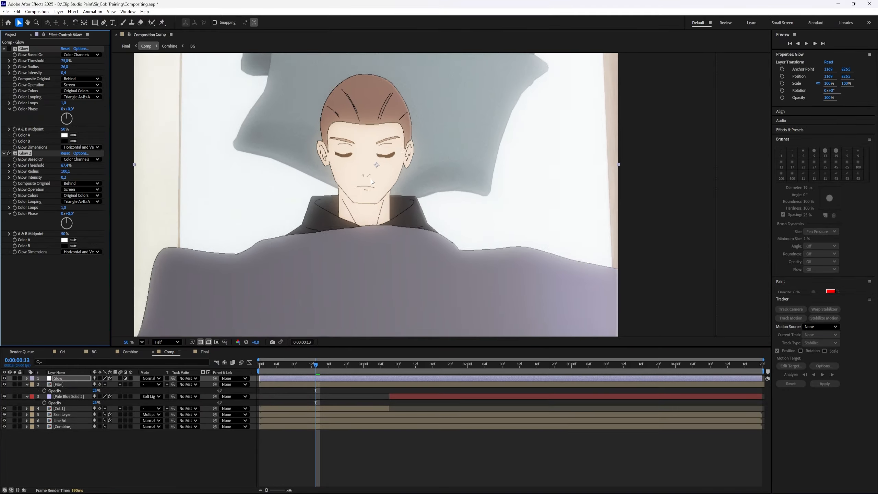
Keep only the first Glow effect active and set the Glow layer's Opacity to 25%
{"action": "scroll", "coordinate": [370, 178], "scroll_direction": "down", "scroll_amount": 2}
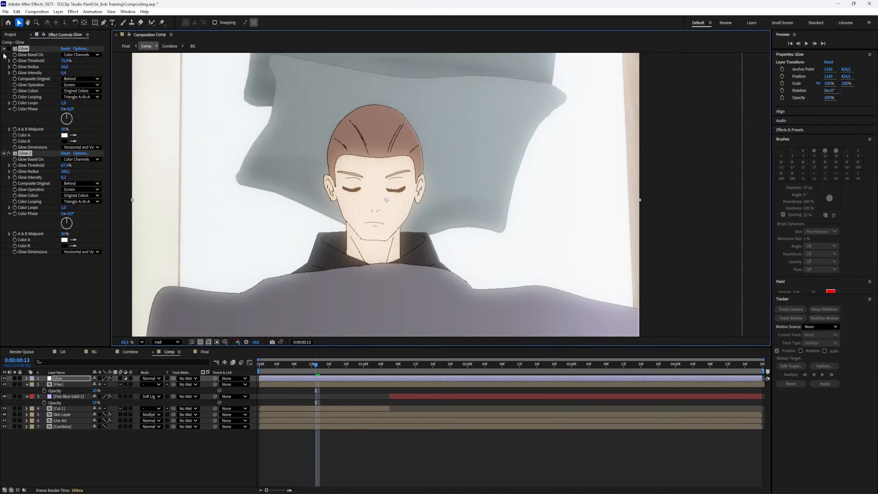
{"action": "left_click", "coordinate": [3, 48]}
{"action": "left_click", "coordinate": [4, 54]}
{"action": "left_click", "coordinate": [61, 378]}
{"action": "key", "text": "t"}
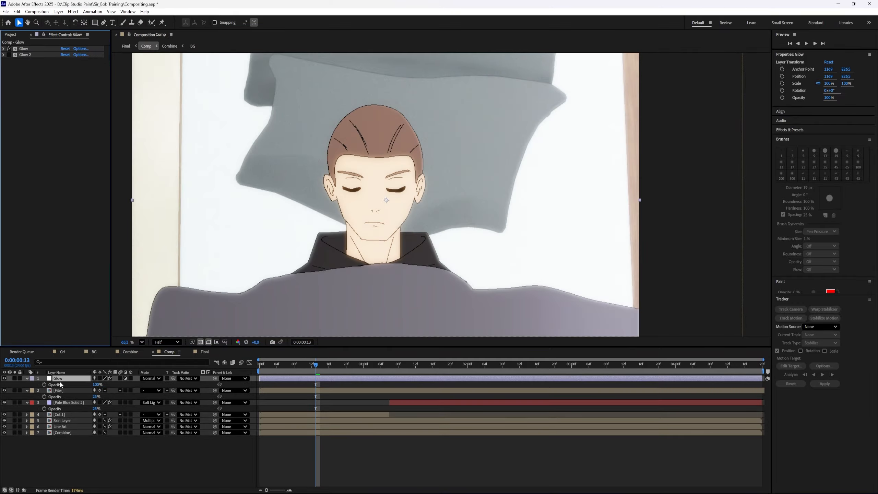
{"action": "left_click", "coordinate": [96, 384]}
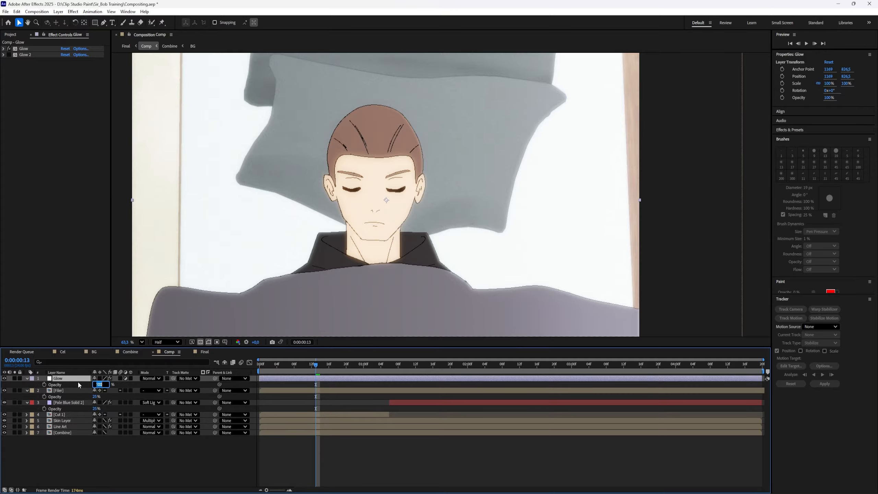
{"action": "type", "text": "25"}
{"action": "key", "text": "Return"}
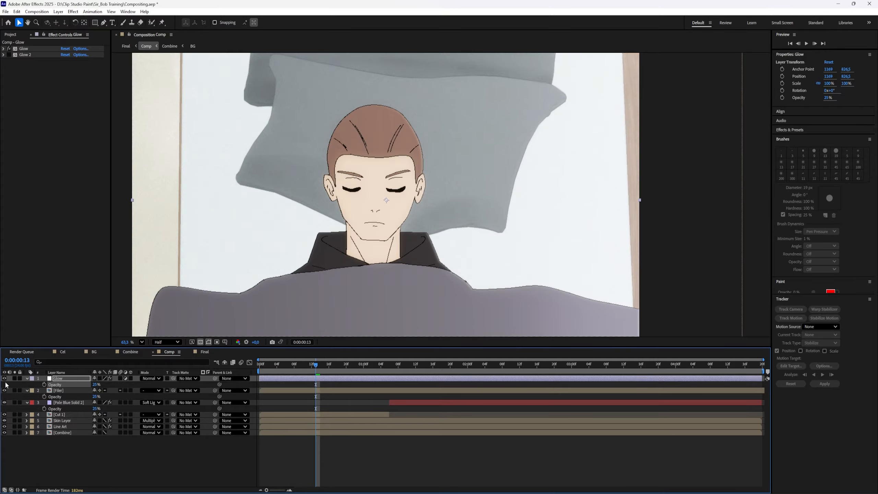
Compare the bed shot at 0:00:01:12 with the Glow layer hidden and shown
{"action": "left_click_drag", "start_coordinate": [316, 365], "coordinate": [415, 366]}
{"action": "left_click", "coordinate": [6, 379]}
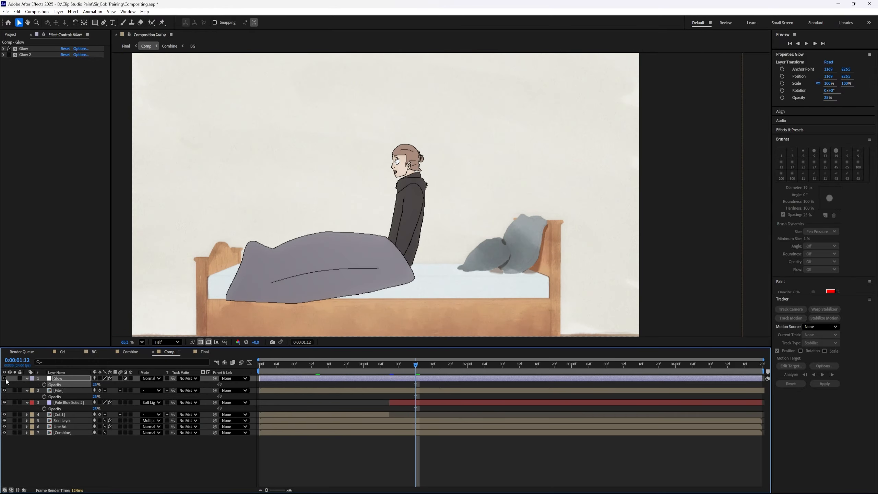
{"action": "left_click", "coordinate": [5, 379]}
{"action": "left_click", "coordinate": [127, 473]}
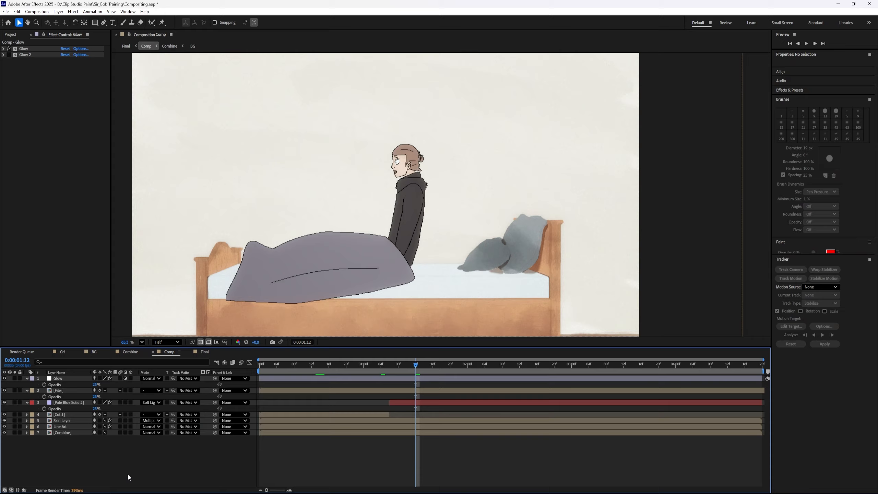
Compare the treated Comp composition with the plain Combine composition at 0:00:01:12, both fitted to the view
{"action": "left_click", "coordinate": [142, 343]}
{"action": "left_click", "coordinate": [151, 361]}
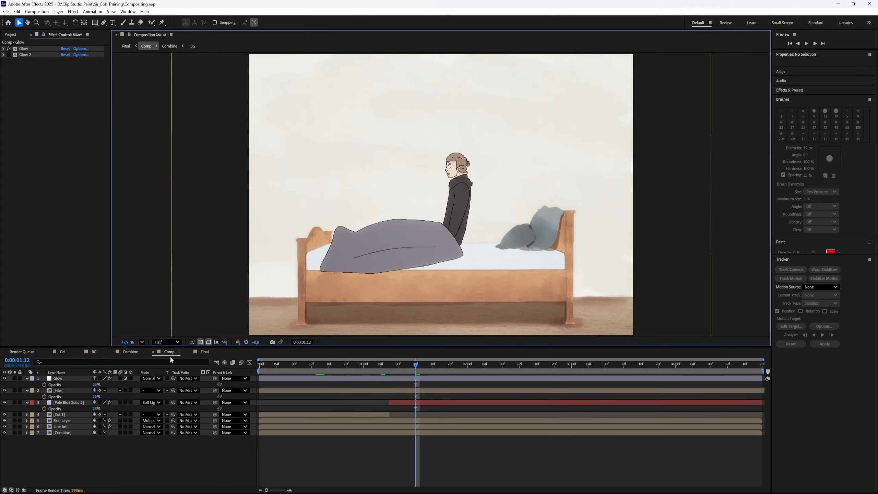
{"action": "left_click", "coordinate": [130, 352]}
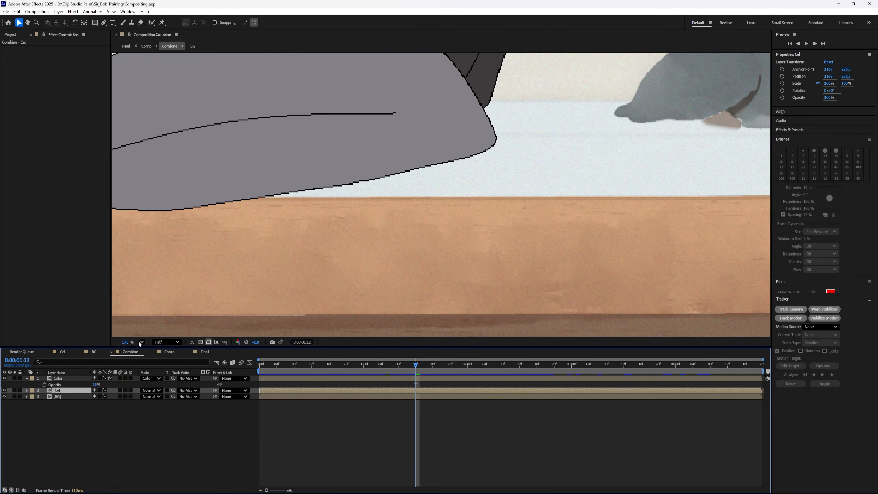
{"action": "left_click", "coordinate": [141, 342]}
{"action": "left_click", "coordinate": [166, 356]}
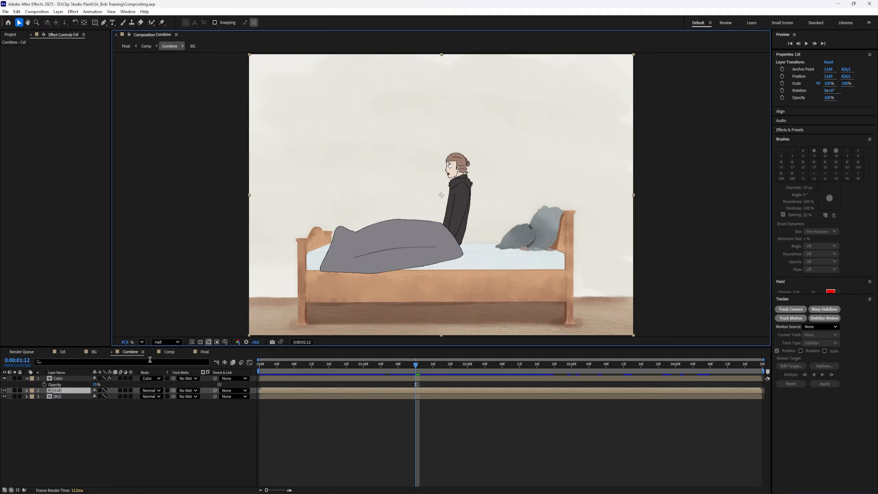
{"action": "left_click", "coordinate": [167, 352]}
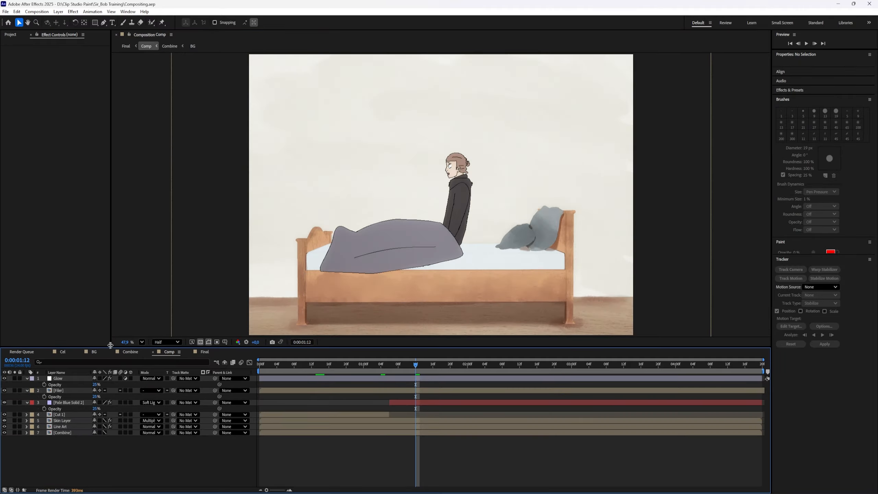
{"action": "left_click", "coordinate": [129, 353]}
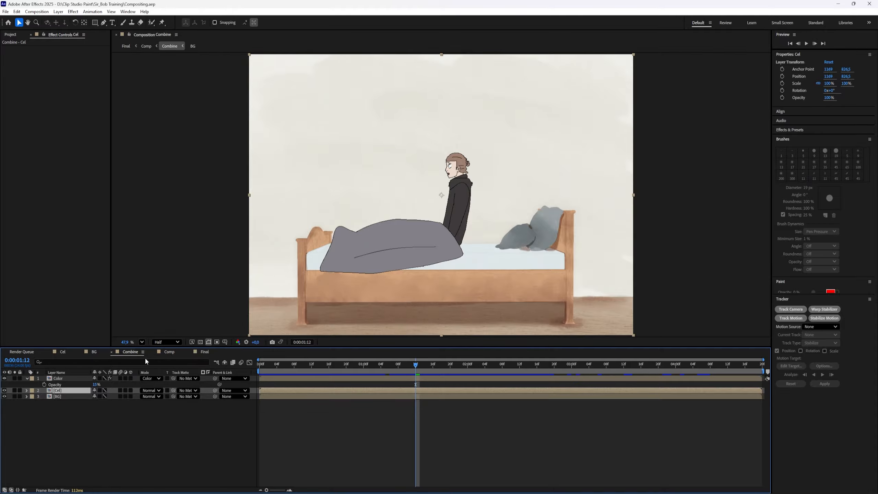
{"action": "left_click", "coordinate": [172, 354]}
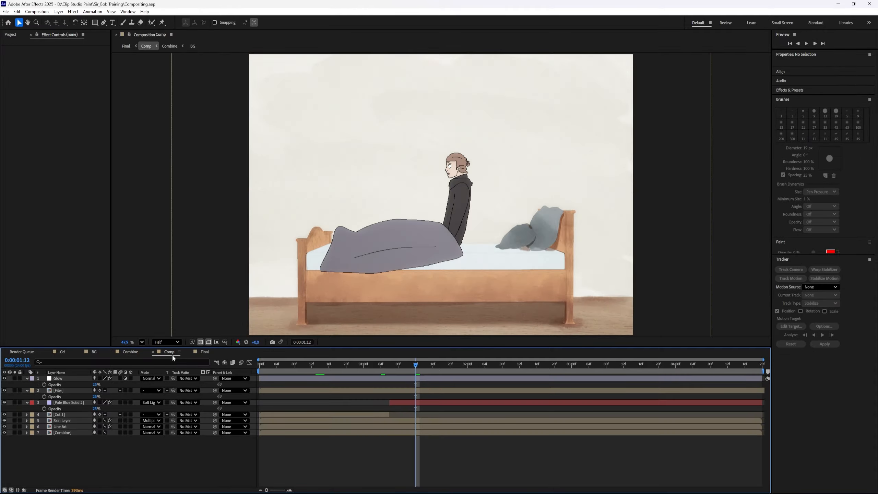
{"action": "left_click", "coordinate": [131, 353]}
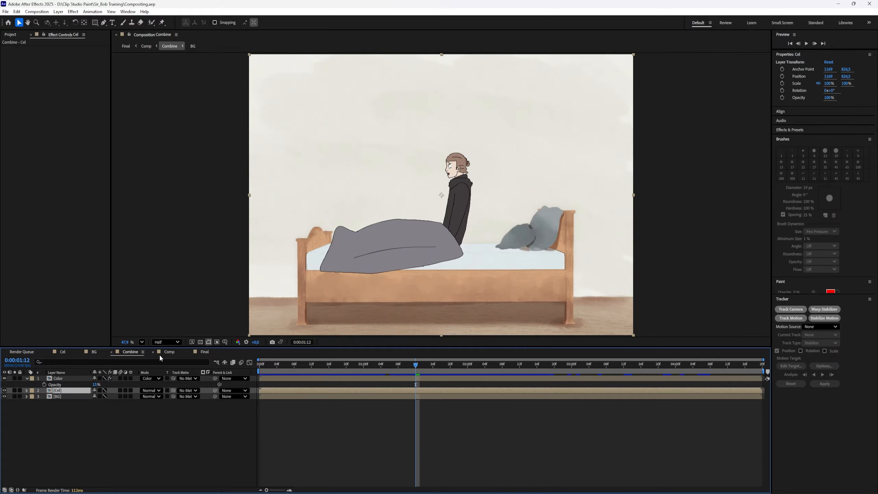
{"action": "left_click", "coordinate": [168, 354]}
{"action": "left_click", "coordinate": [138, 352]}
{"action": "left_click", "coordinate": [170, 353]}
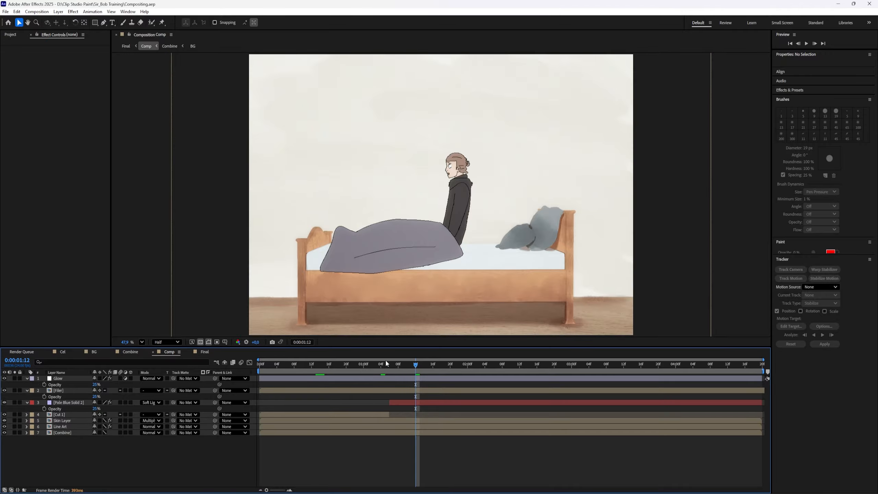
Compare the top-down close-up at 0:00:01:03 between the Comp and Combine compositions
{"action": "left_click", "coordinate": [376, 363]}
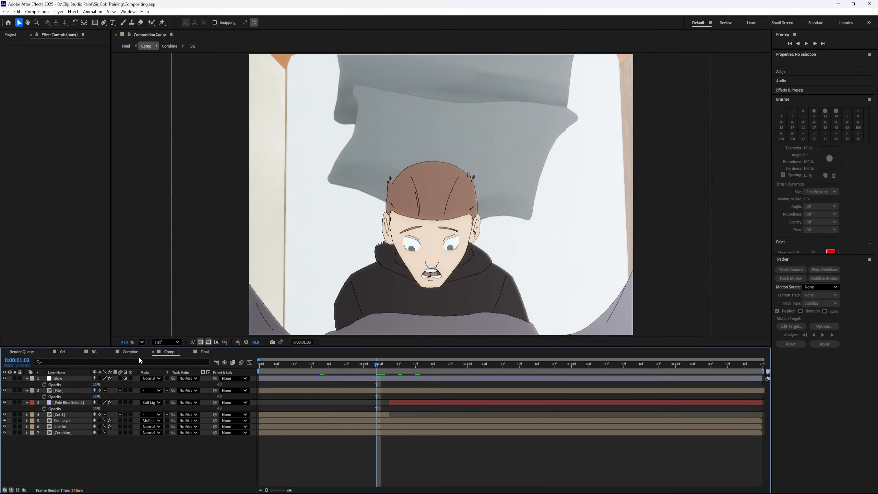
{"action": "left_click", "coordinate": [134, 352]}
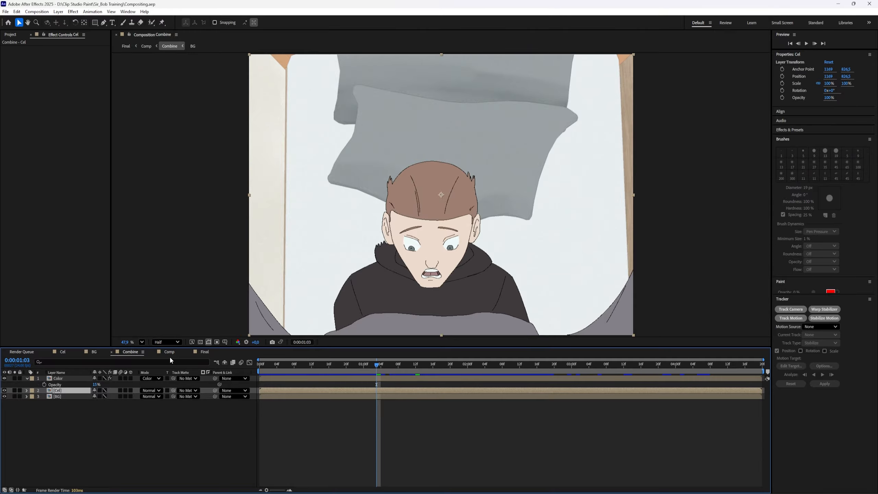
{"action": "left_click", "coordinate": [168, 353]}
Hide the Color layer in Combine and examine the close-up's colours in Comp
{"action": "left_click", "coordinate": [135, 353]}
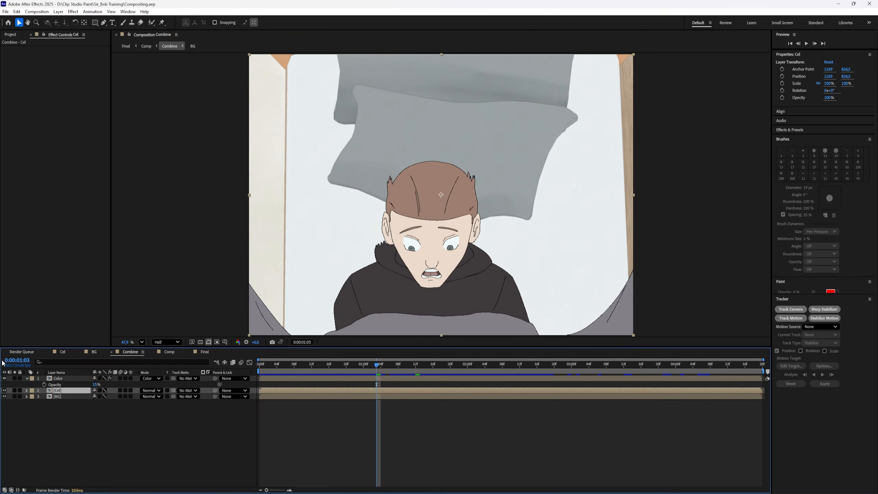
{"action": "left_click", "coordinate": [5, 379]}
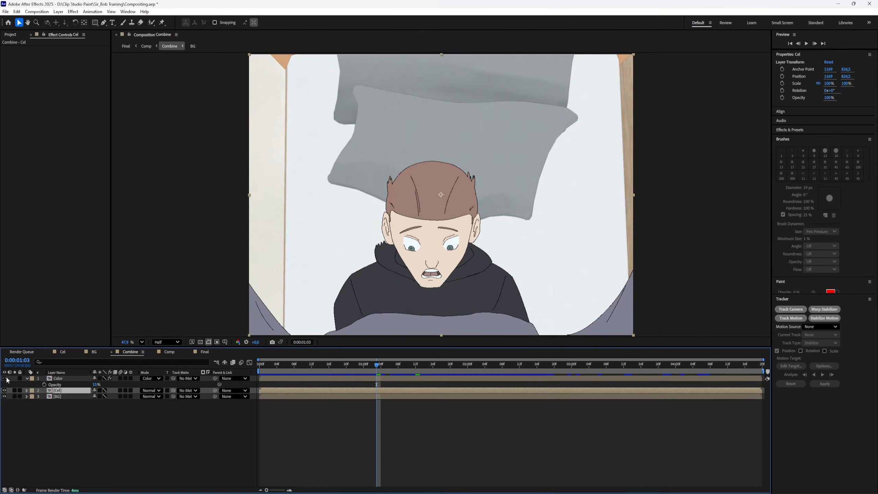
{"action": "left_click", "coordinate": [168, 352]}
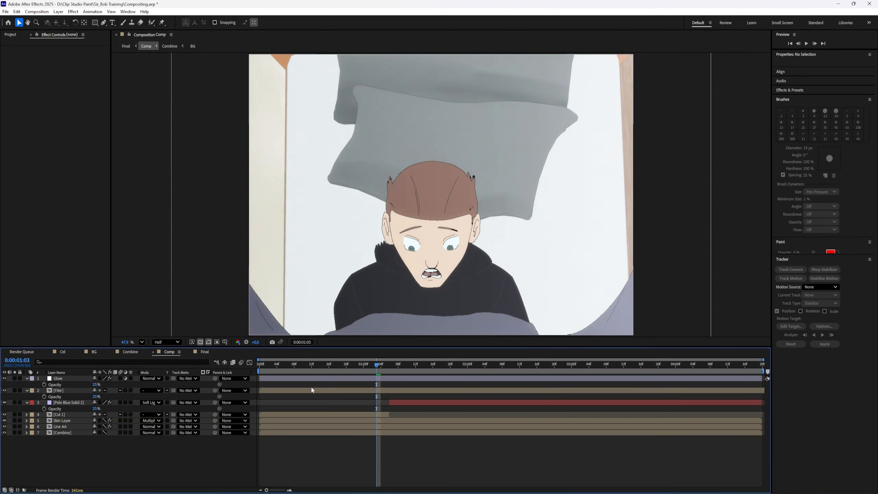
{"action": "scroll", "coordinate": [404, 311], "scroll_direction": "up", "scroll_amount": 4}
{"action": "scroll", "coordinate": [404, 312], "scroll_direction": "down", "scroll_amount": 2}
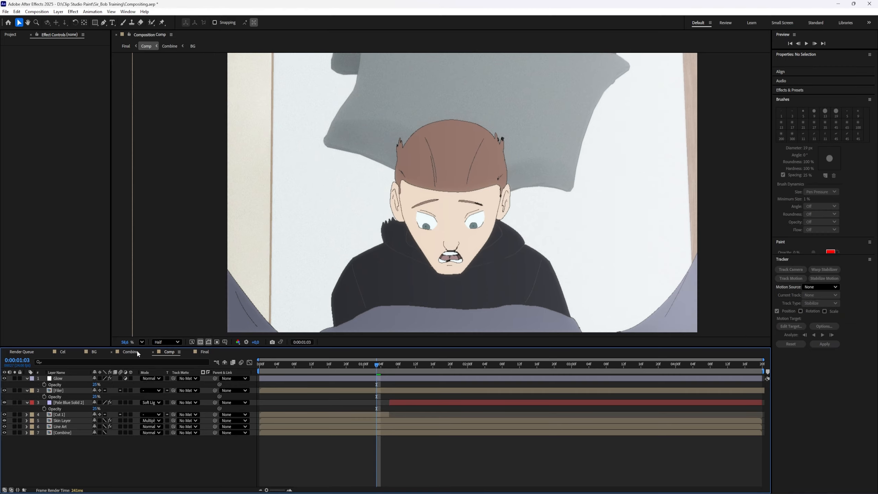
Show the Color layer in Combine again and compare the close-up at 0:00:01:03 with the Comp composition, fitted to the view
{"action": "left_click", "coordinate": [130, 352]}
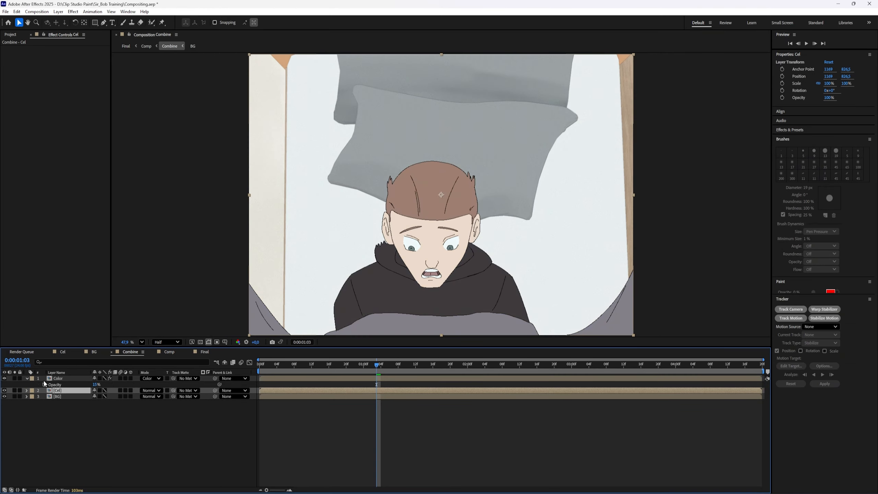
{"action": "left_click", "coordinate": [170, 351]}
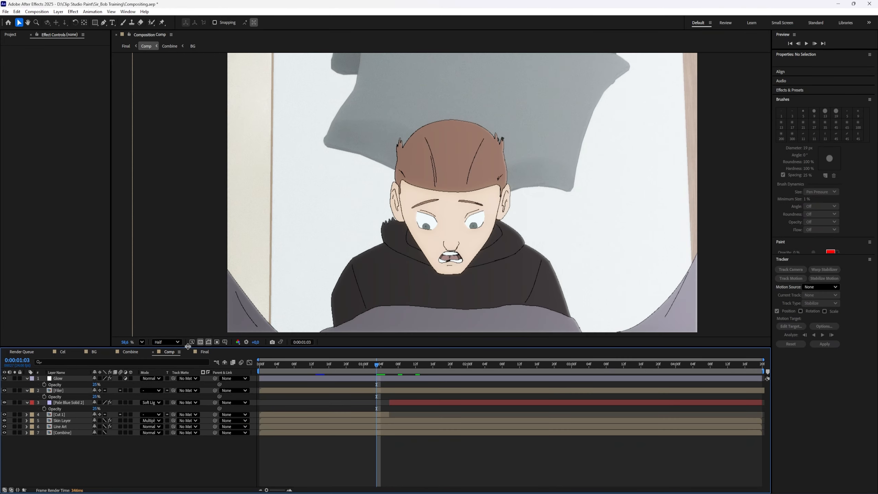
{"action": "left_click", "coordinate": [127, 354]}
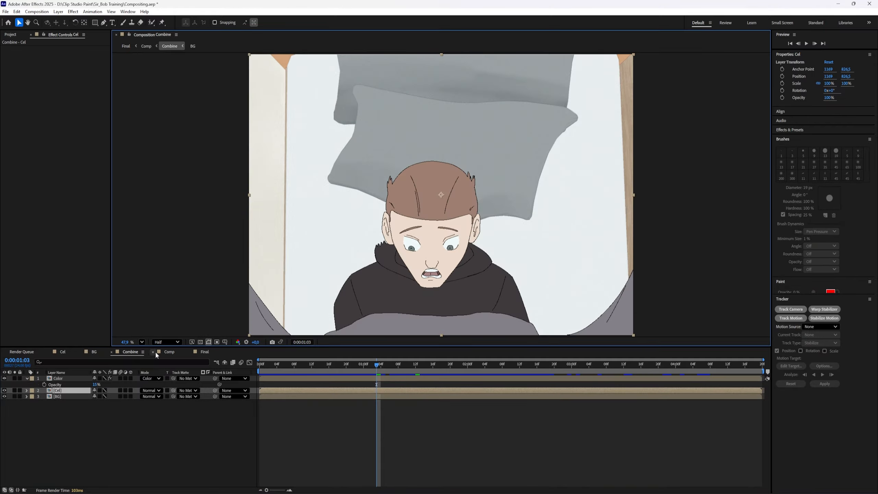
{"action": "left_click", "coordinate": [170, 352]}
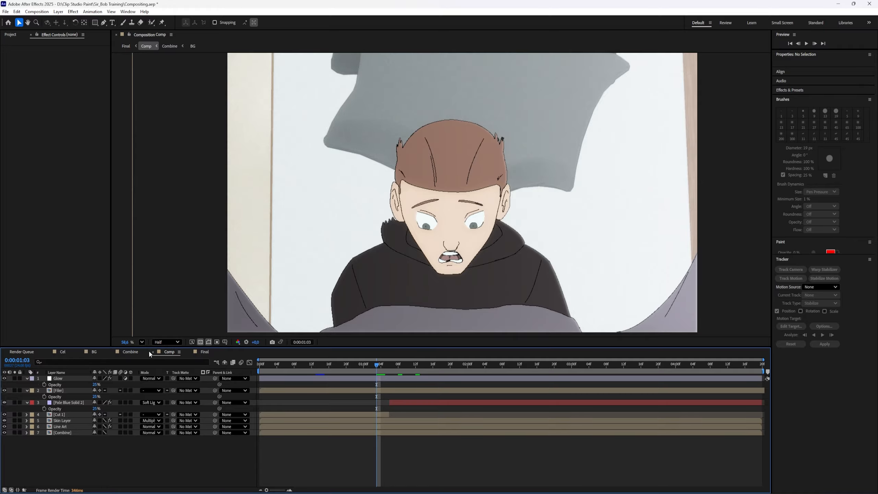
{"action": "left_click", "coordinate": [146, 331]}
{"action": "left_click", "coordinate": [142, 342]}
{"action": "left_click", "coordinate": [144, 360]}
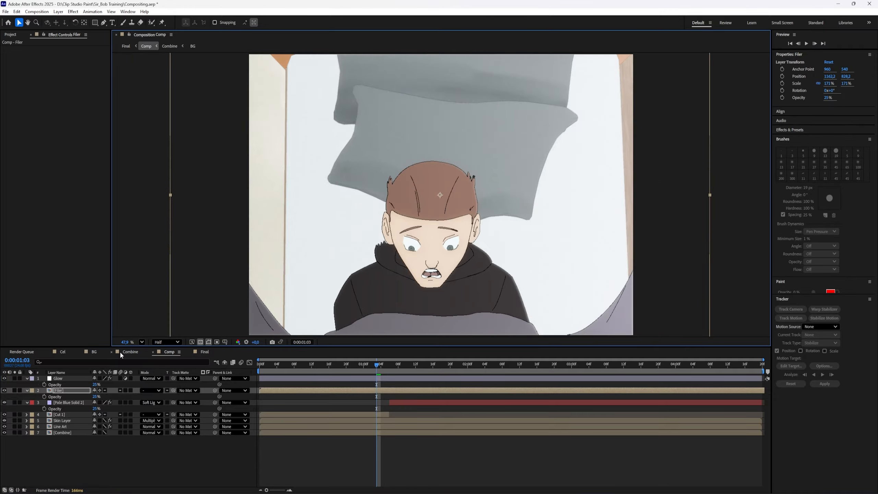
Compare the bed shot between the Comp and Combine compositions at 0:00:03:16 and 0:00:02:19
{"action": "left_click_drag", "start_coordinate": [454, 363], "coordinate": [642, 368]}
{"action": "left_click", "coordinate": [137, 352]}
{"action": "left_click", "coordinate": [176, 352]}
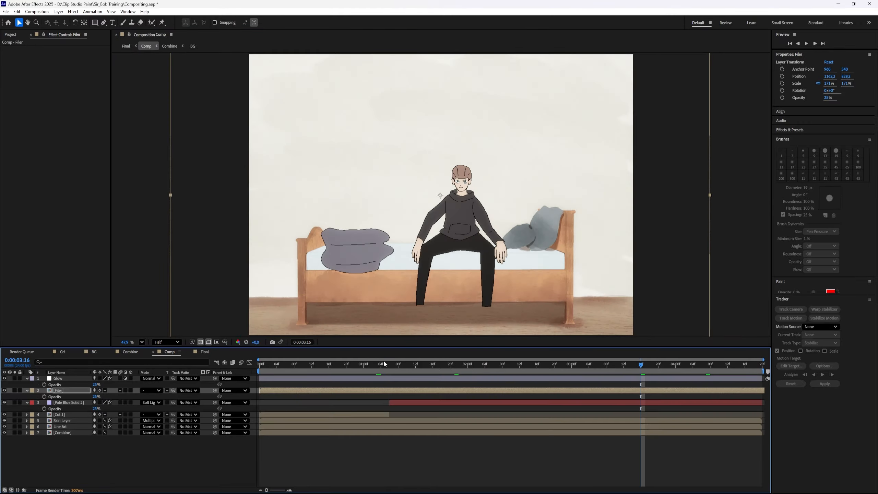
{"action": "left_click", "coordinate": [604, 366]}
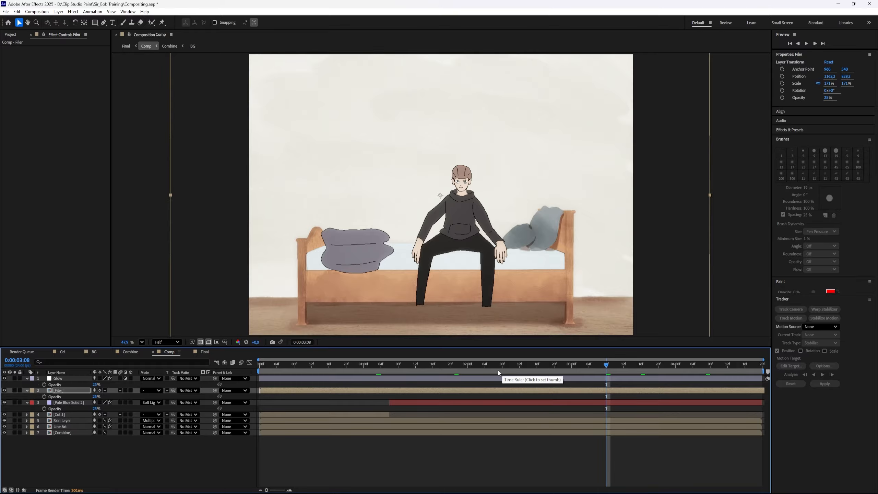
{"action": "left_click", "coordinate": [550, 364]}
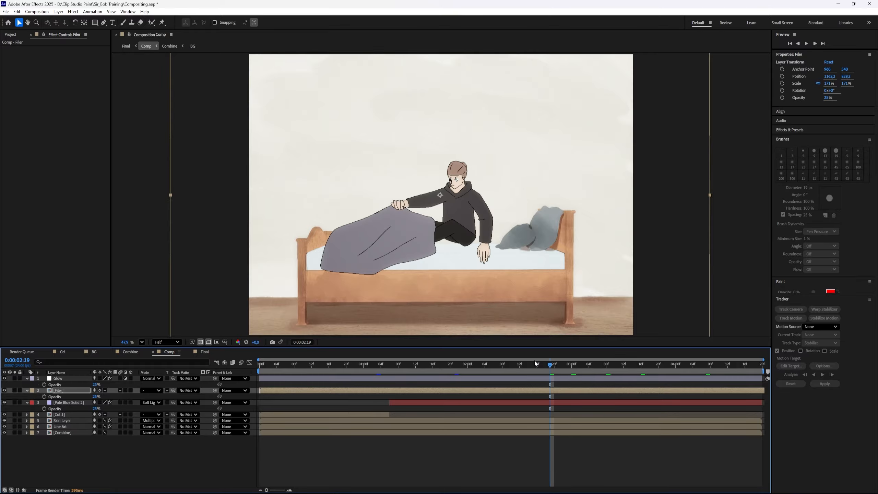
{"action": "left_click", "coordinate": [134, 352]}
{"action": "left_click", "coordinate": [171, 353]}
{"action": "left_click", "coordinate": [138, 352]}
Examine the line work and colours of the sleeping close-up at 0:00:00:08 in the Final composition
{"action": "left_click", "coordinate": [294, 366]}
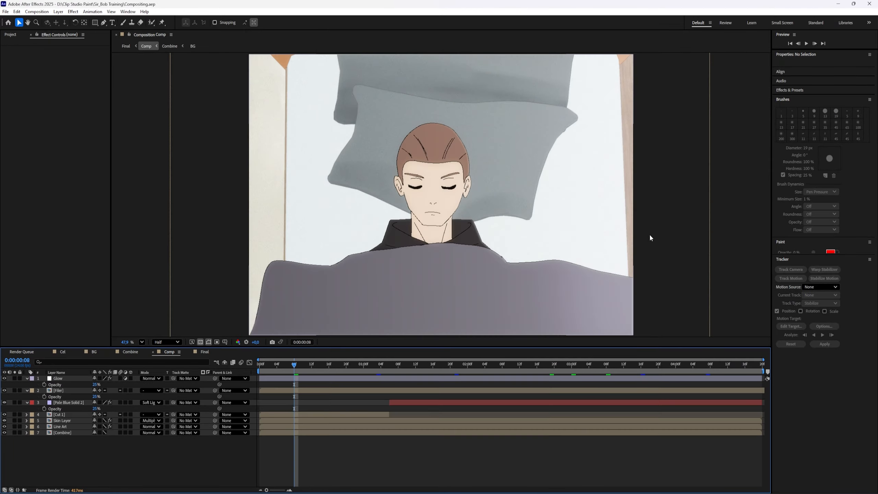
{"action": "left_click", "coordinate": [210, 353]}
{"action": "scroll", "coordinate": [409, 262], "scroll_direction": "up", "scroll_amount": 6}
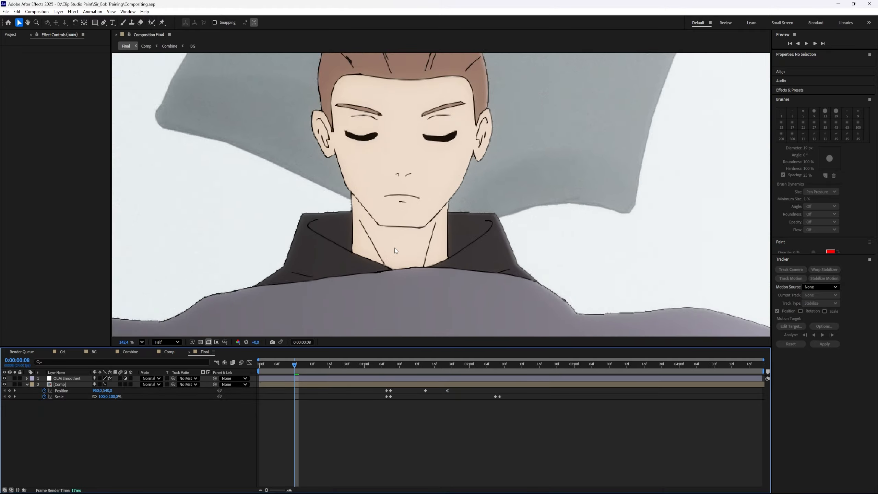
{"action": "scroll", "coordinate": [395, 248], "scroll_direction": "up", "scroll_amount": 2}
{"action": "scroll", "coordinate": [231, 285], "scroll_direction": "down", "scroll_amount": 5}
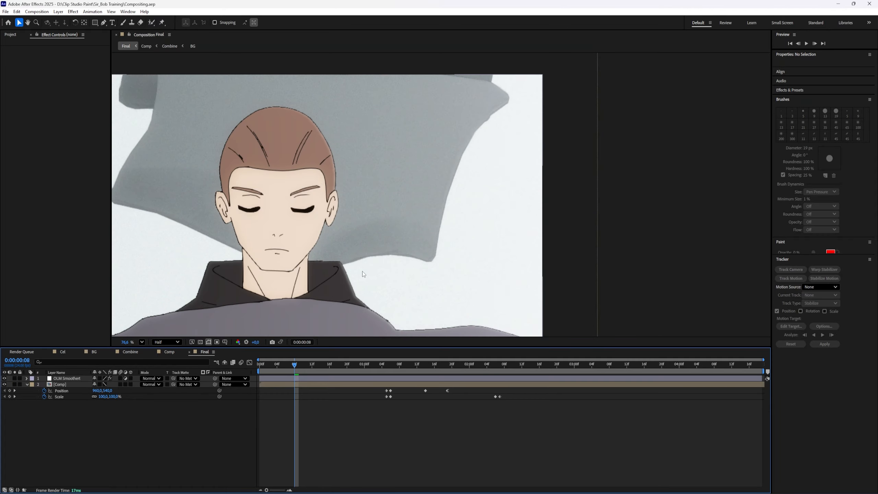
{"action": "left_click_drag", "start_coordinate": [380, 273], "coordinate": [495, 230]}
{"action": "scroll", "coordinate": [476, 242], "scroll_direction": "down", "scroll_amount": 2}
{"action": "scroll", "coordinate": [496, 230], "scroll_direction": "up", "scroll_amount": 2}
Play the Final composition from its first frame and scrub back through the rendered preview
{"action": "left_click_drag", "start_coordinate": [295, 365], "coordinate": [232, 368]}
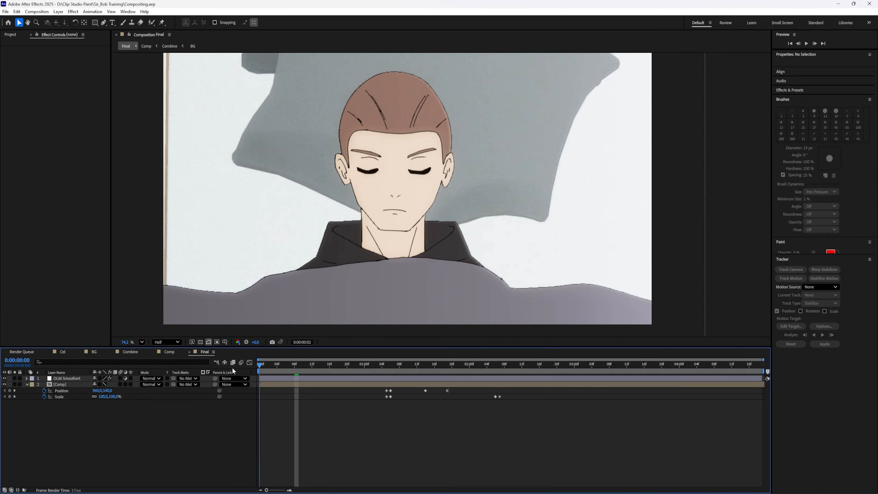
{"action": "scroll", "coordinate": [368, 304], "scroll_direction": "down", "scroll_amount": 1}
{"action": "key", "text": "space"}
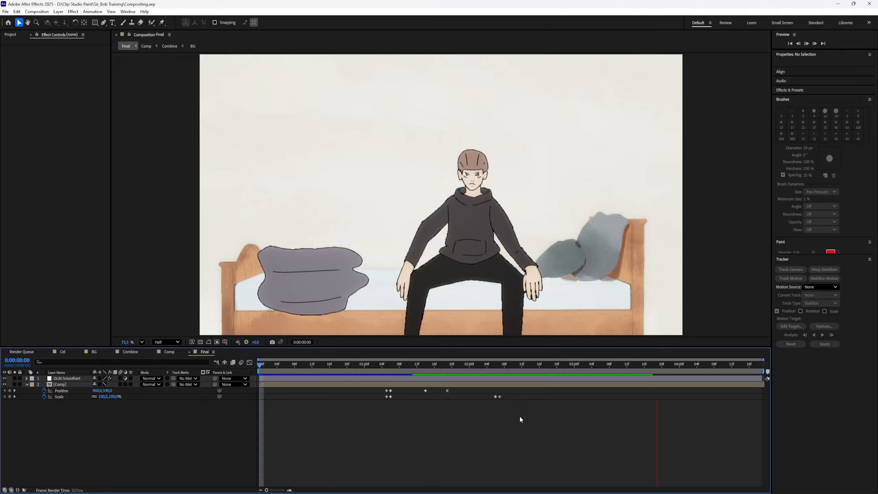
{"action": "key", "text": "space"}
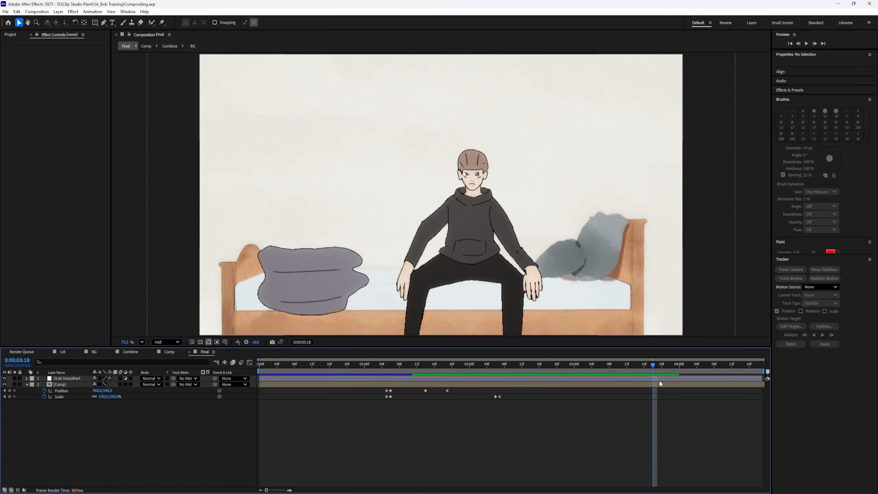
{"action": "left_click_drag", "start_coordinate": [653, 365], "coordinate": [360, 329]}
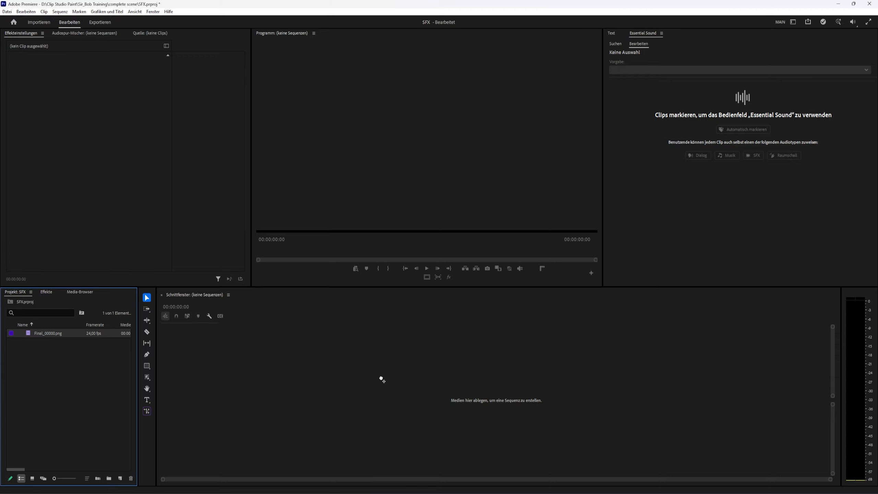
Switch to Adobe Premiere, create a sequence from the Final_00000.png image sequence and play it through
{"action": "left_click_drag", "start_coordinate": [382, 381], "coordinate": [380, 378]}
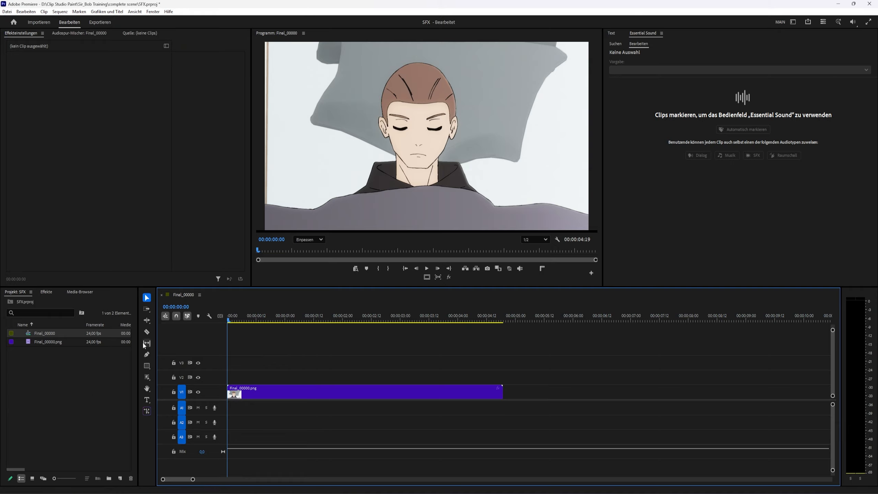
{"action": "left_click", "coordinate": [60, 370]}
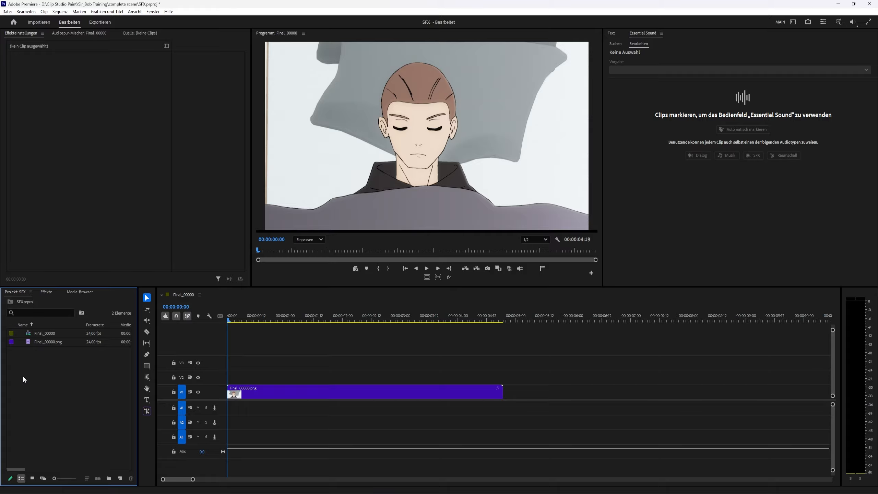
{"action": "left_click", "coordinate": [638, 420]}
{"action": "key", "text": "space"}
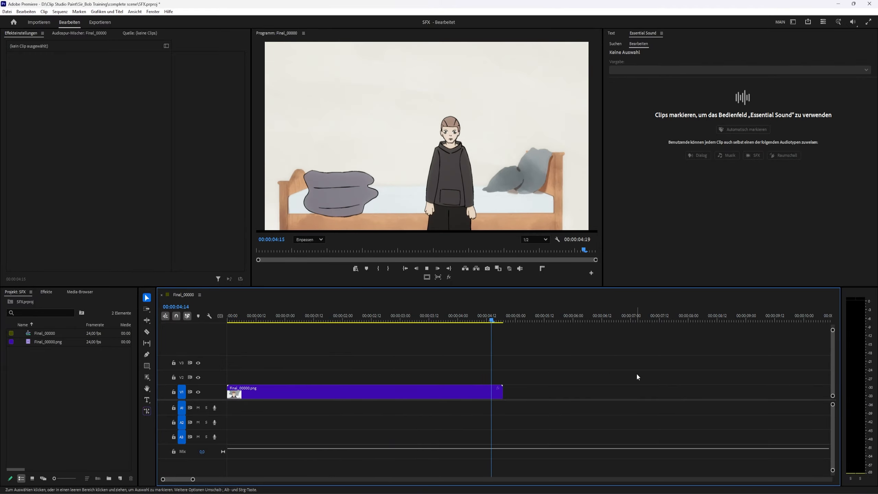
{"action": "key", "text": "space"}
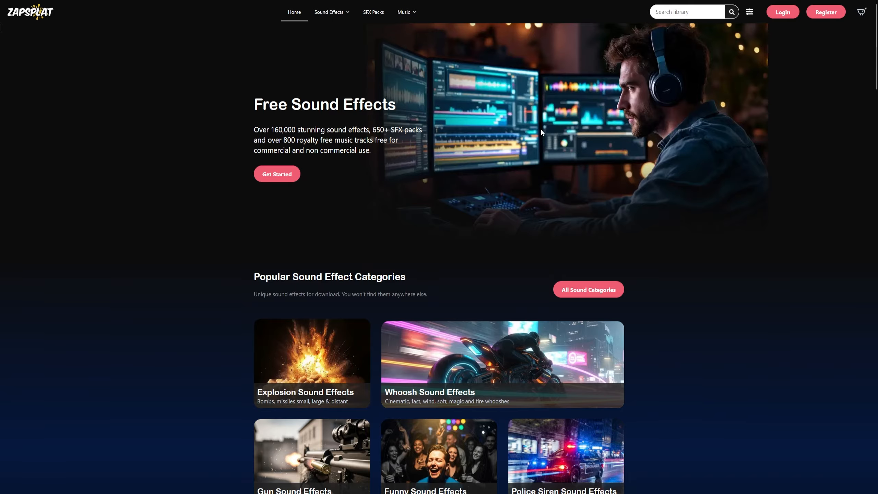
Switch to the ZapSplat website, open its free sound effect categories and look through the full category list
{"action": "left_click", "coordinate": [328, 12]}
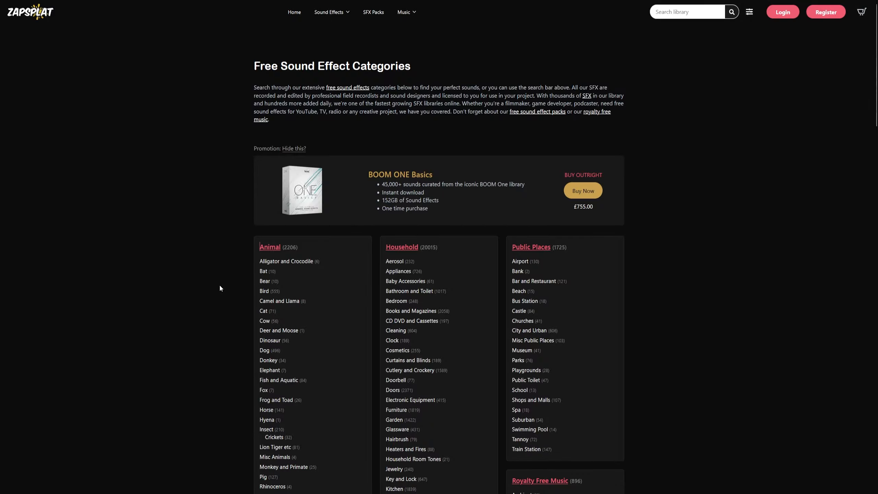
{"action": "scroll", "coordinate": [220, 286], "scroll_direction": "down", "scroll_amount": 2}
{"action": "scroll", "coordinate": [222, 287], "scroll_direction": "down", "scroll_amount": 3}
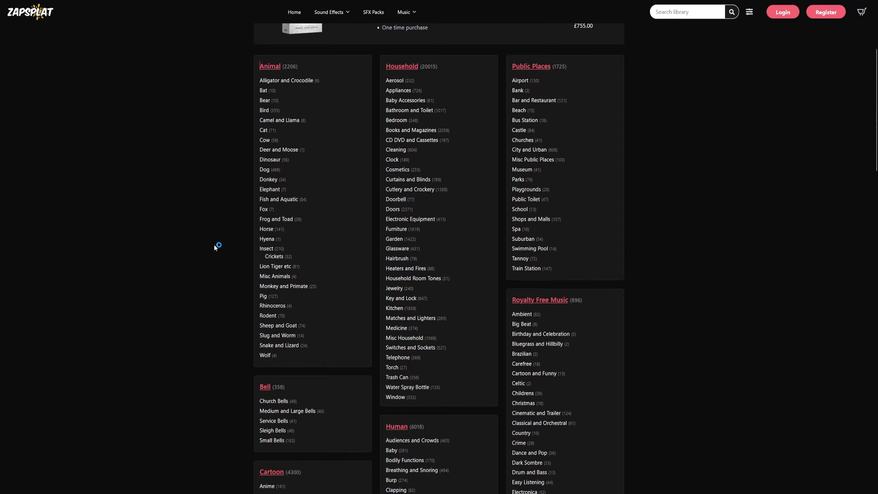
{"action": "scroll", "coordinate": [214, 243], "scroll_direction": "down", "scroll_amount": 20}
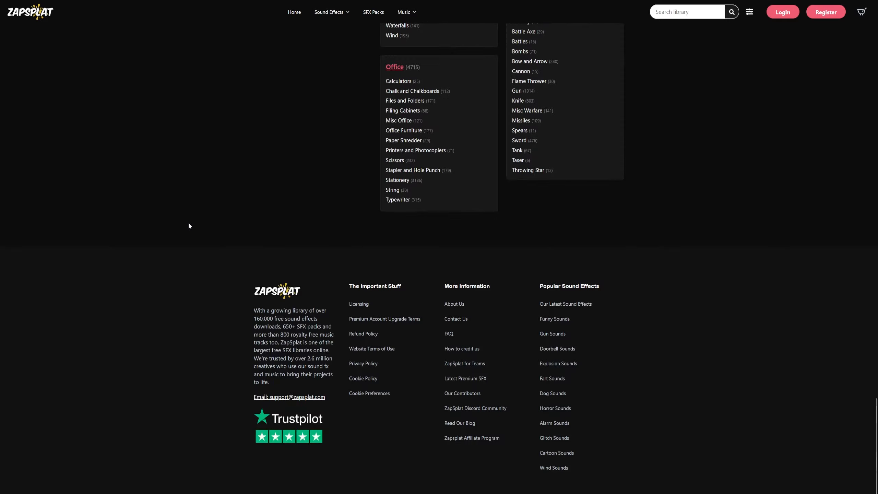
{"action": "scroll", "coordinate": [189, 226], "scroll_direction": "up", "scroll_amount": 20}
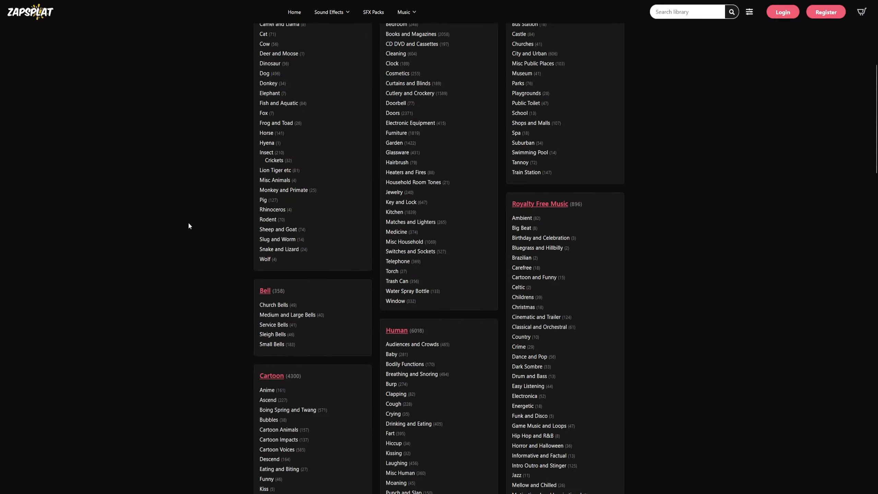
{"action": "scroll", "coordinate": [188, 225], "scroll_direction": "down", "scroll_amount": 3}
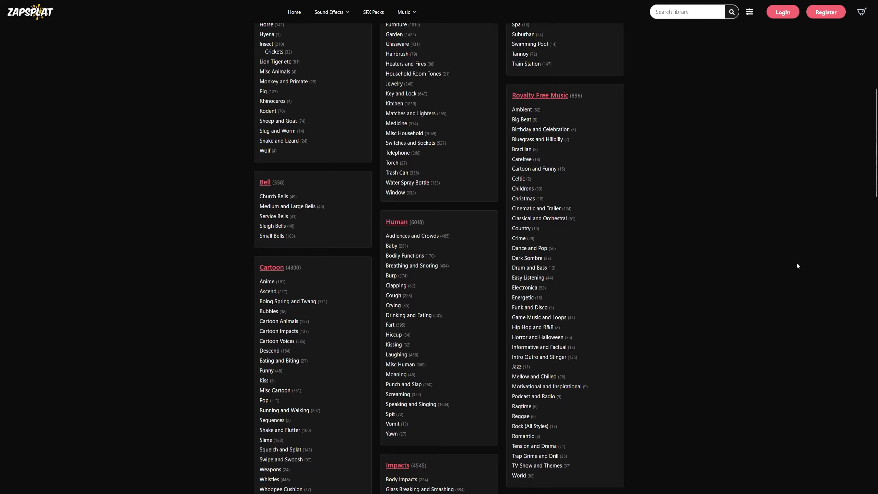
{"action": "scroll", "coordinate": [774, 320], "scroll_direction": "up", "scroll_amount": 8}
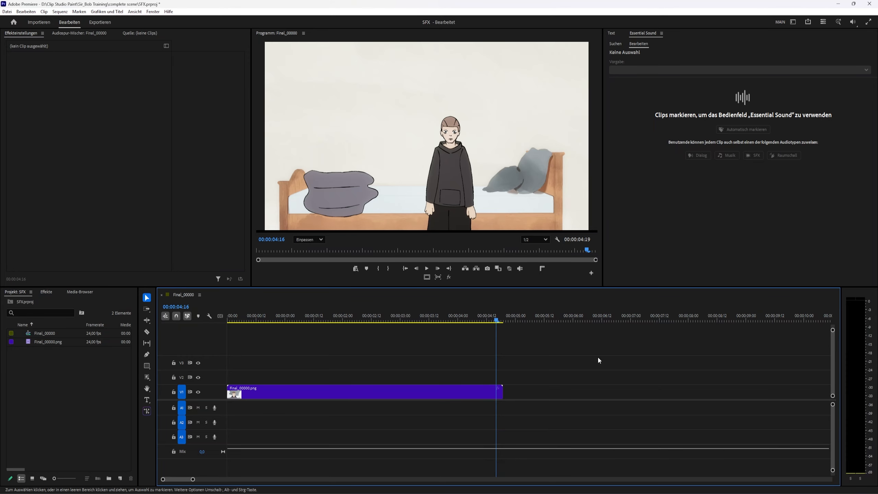
Return to Adobe Premiere and review the Final_00000 sequence from the start for actions that need sound effects
{"action": "left_click", "coordinate": [409, 269]}
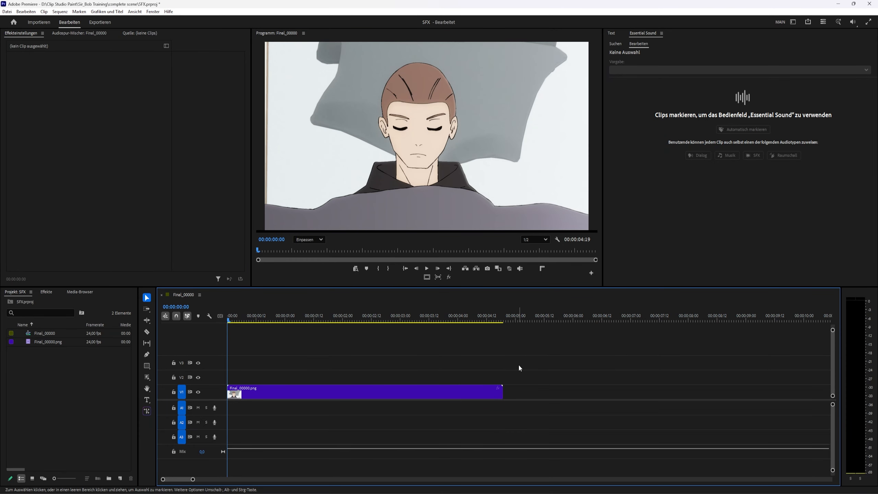
{"action": "key", "text": "space"}
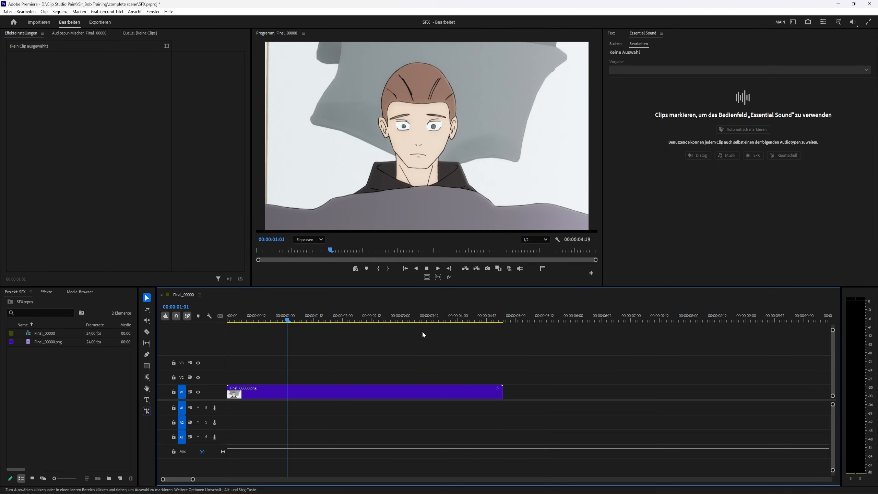
{"action": "left_click_drag", "start_coordinate": [263, 316], "coordinate": [314, 315]}
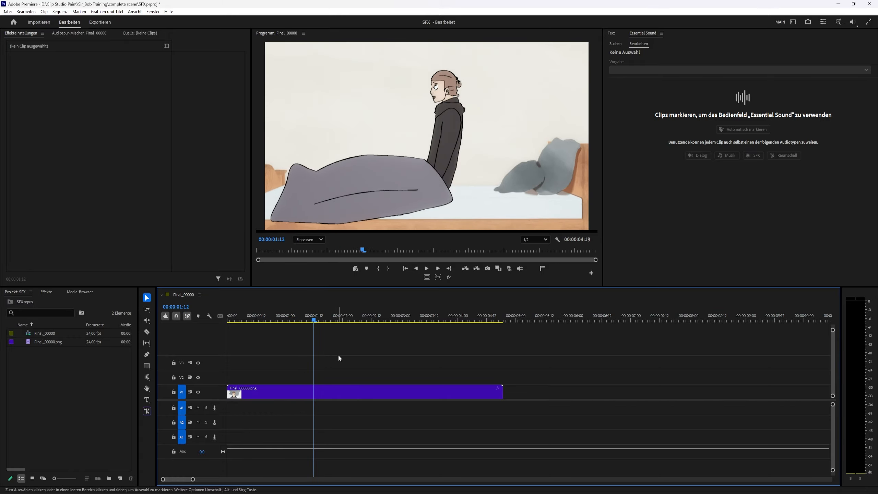
{"action": "left_click_drag", "start_coordinate": [325, 316], "coordinate": [398, 314]}
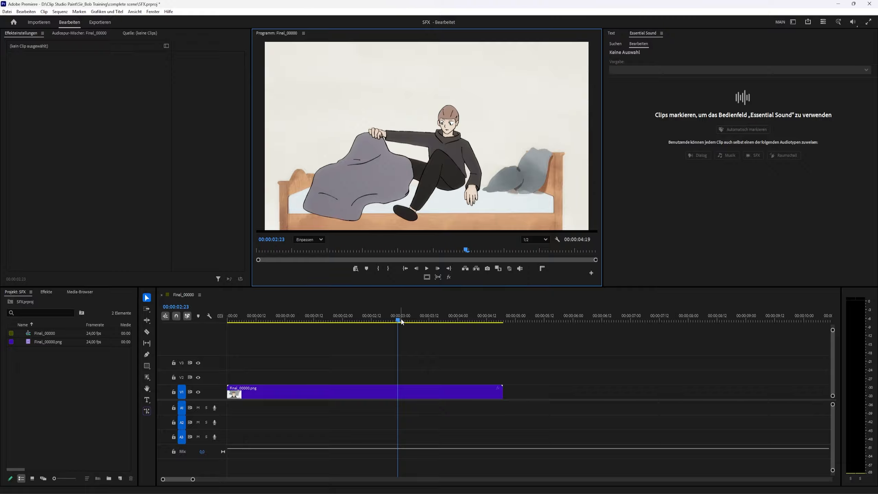
{"action": "left_click_drag", "start_coordinate": [405, 318], "coordinate": [410, 319]}
{"action": "left_click_drag", "start_coordinate": [608, 381], "coordinate": [550, 359]}
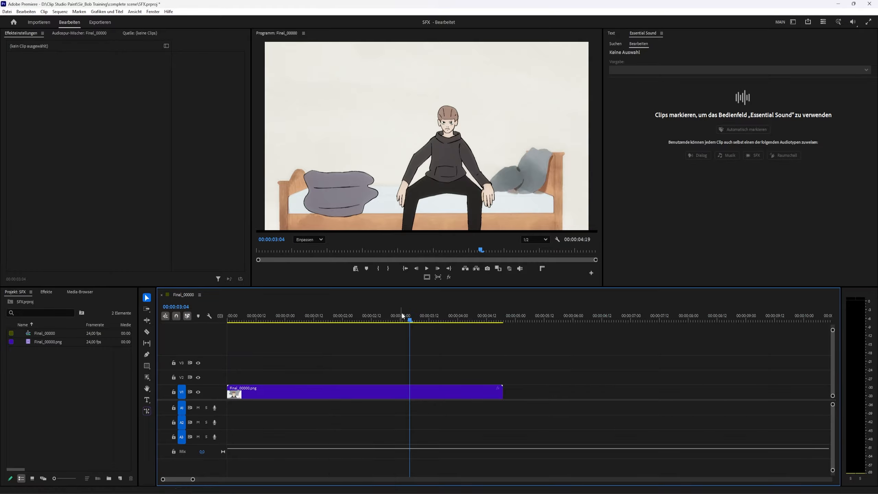
{"action": "left_click", "coordinate": [385, 316]}
{"action": "left_click_drag", "start_coordinate": [386, 317], "coordinate": [477, 315]}
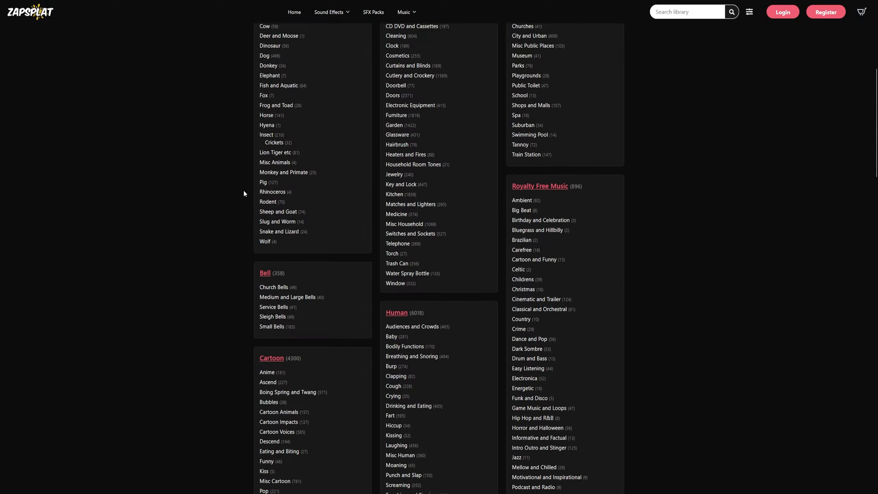
Switch back to ZapSplat and open the Yawn category under Human in a new browser tab
{"action": "scroll", "coordinate": [300, 218], "scroll_direction": "down", "scroll_amount": 1}
{"action": "scroll", "coordinate": [301, 220], "scroll_direction": "down", "scroll_amount": 3}
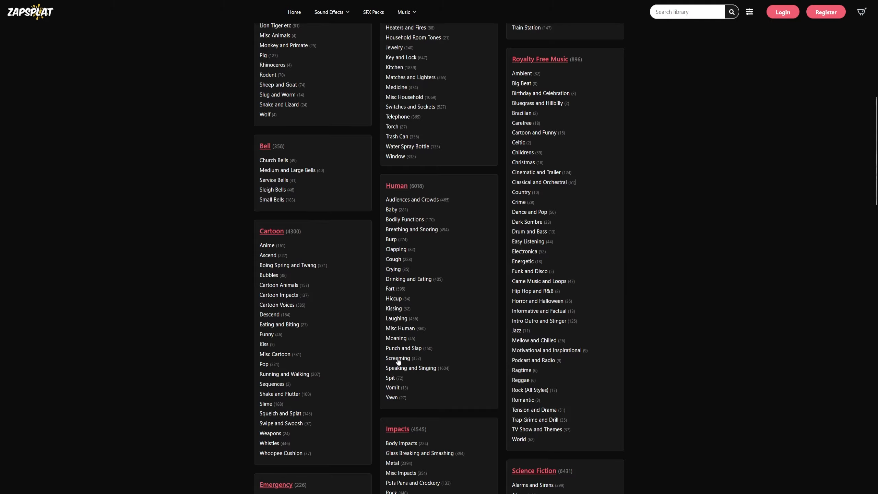
{"action": "right_click", "coordinate": [390, 400]}
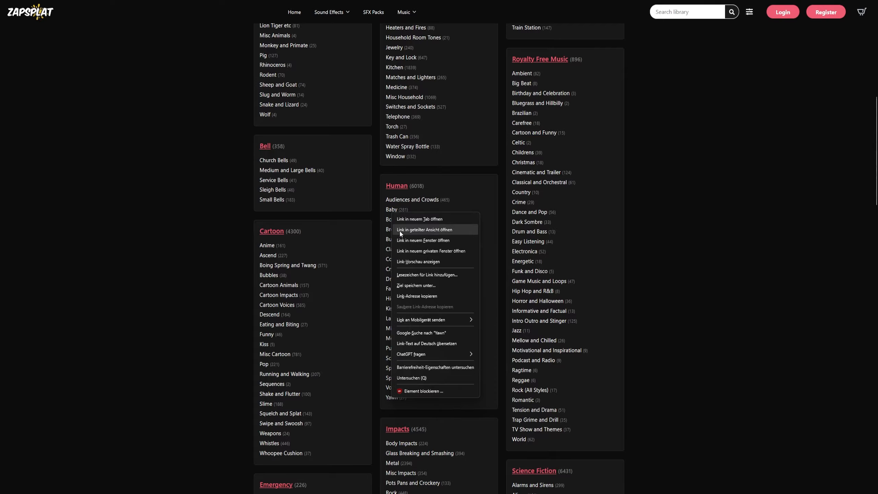
{"action": "left_click", "coordinate": [409, 218]}
{"action": "scroll", "coordinate": [635, 246], "scroll_direction": "up", "scroll_amount": 6}
{"action": "scroll", "coordinate": [636, 247], "scroll_direction": "down", "scroll_amount": 7}
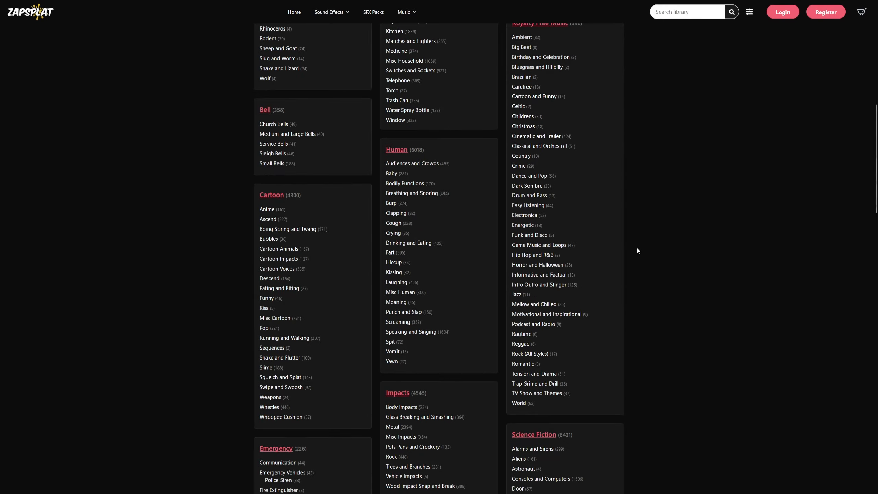
{"action": "key", "text": "ctrl+Tab"}
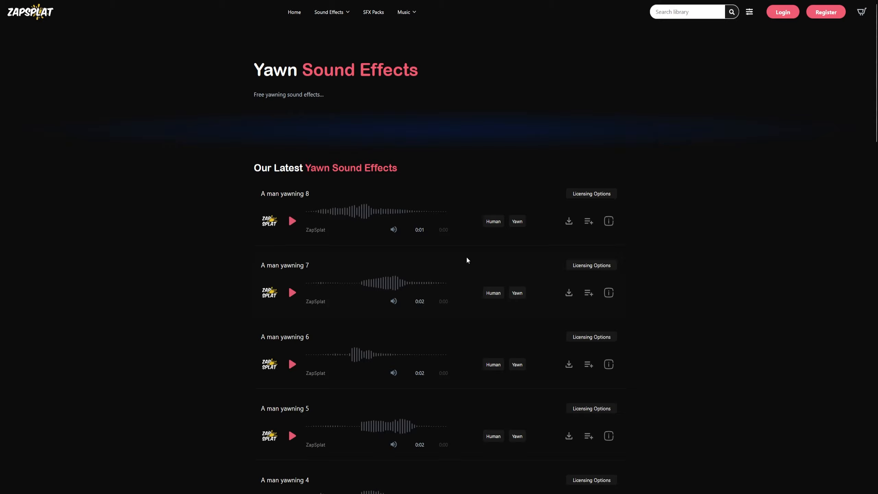
Listen to the previews in the Yawn sound effects list, including "A man yawning 8" and "Man, deep yawn 3"
{"action": "left_click", "coordinate": [293, 222]}
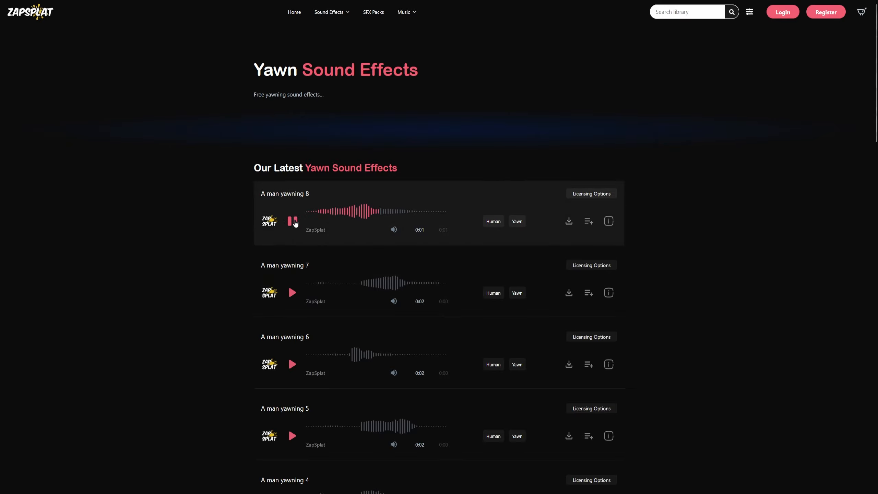
{"action": "scroll", "coordinate": [170, 280], "scroll_direction": "down", "scroll_amount": 15}
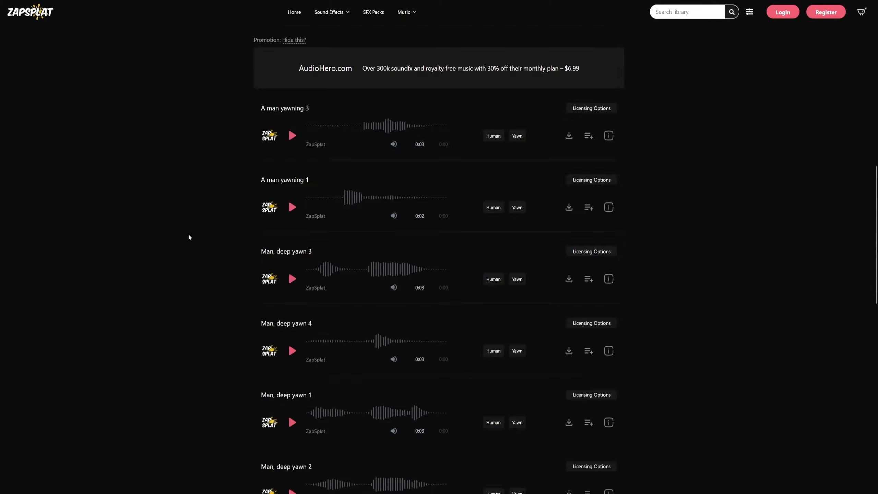
{"action": "scroll", "coordinate": [190, 232], "scroll_direction": "up", "scroll_amount": 7}
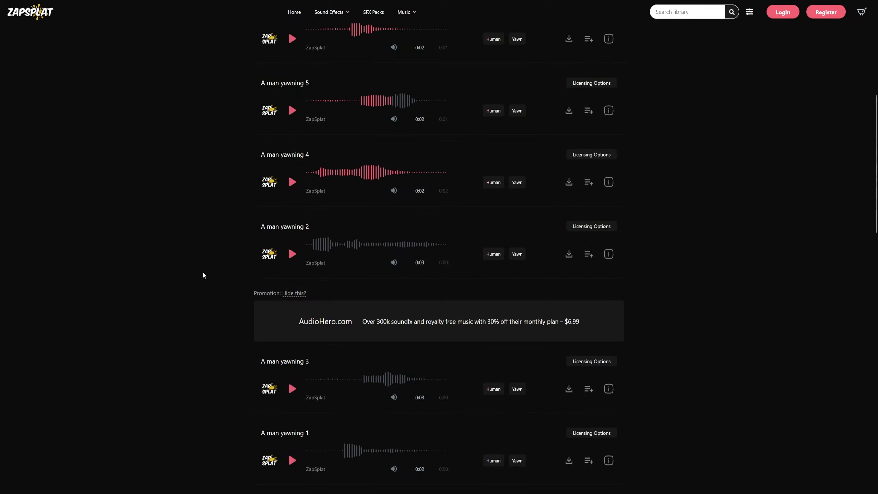
{"action": "scroll", "coordinate": [190, 287], "scroll_direction": "down", "scroll_amount": 4}
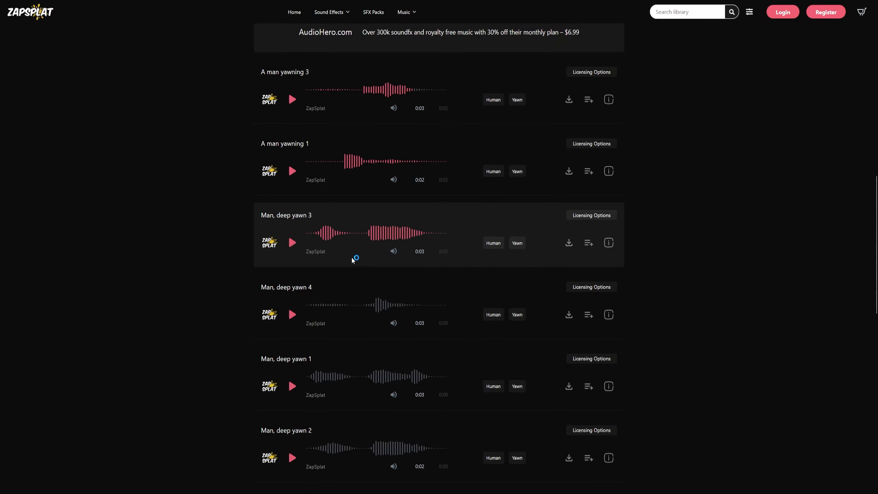
{"action": "left_click", "coordinate": [292, 243]}
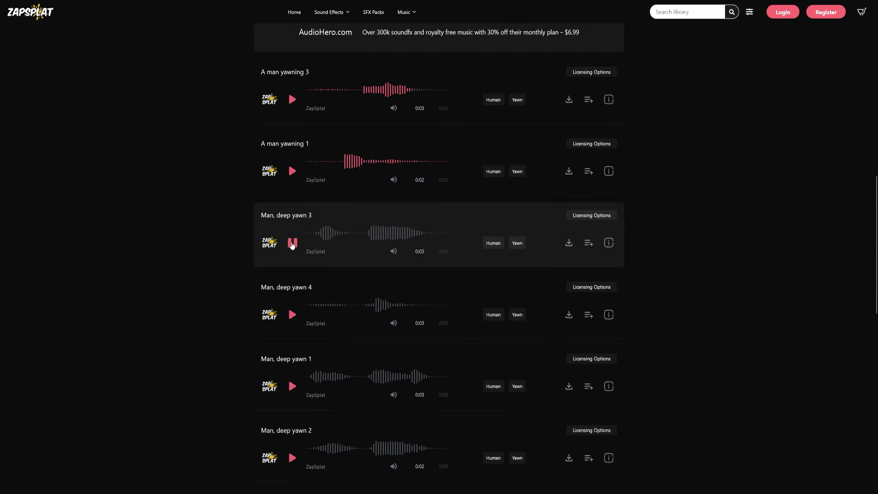
{"action": "left_click", "coordinate": [292, 243]}
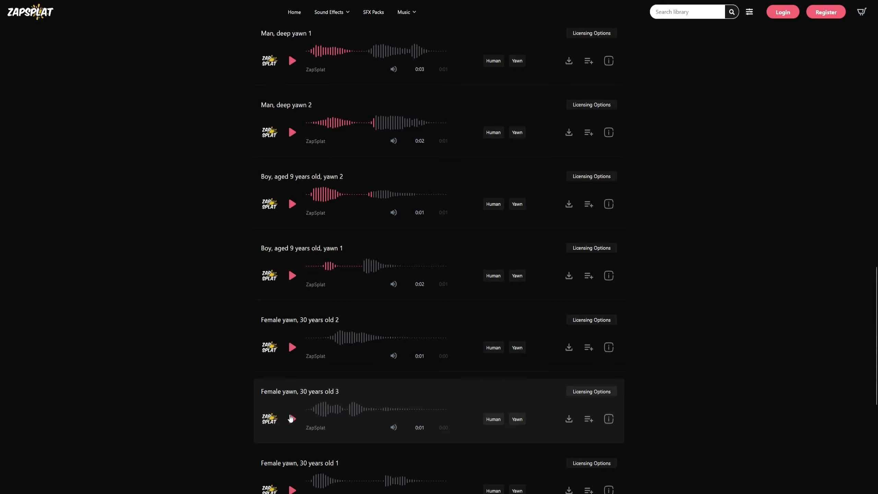
{"action": "left_click", "coordinate": [292, 419]}
{"action": "scroll", "coordinate": [314, 242], "scroll_direction": "up", "scroll_amount": 4}
{"action": "scroll", "coordinate": [310, 249], "scroll_direction": "up", "scroll_amount": 1}
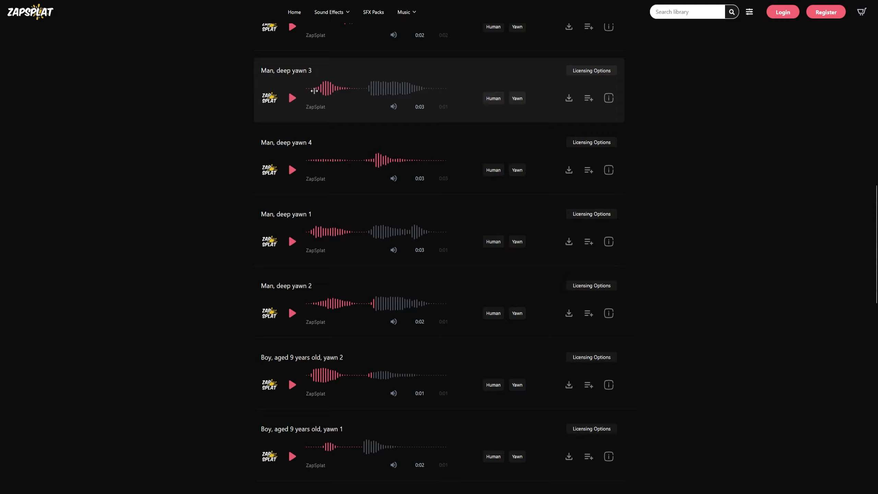
{"action": "left_click", "coordinate": [292, 98]}
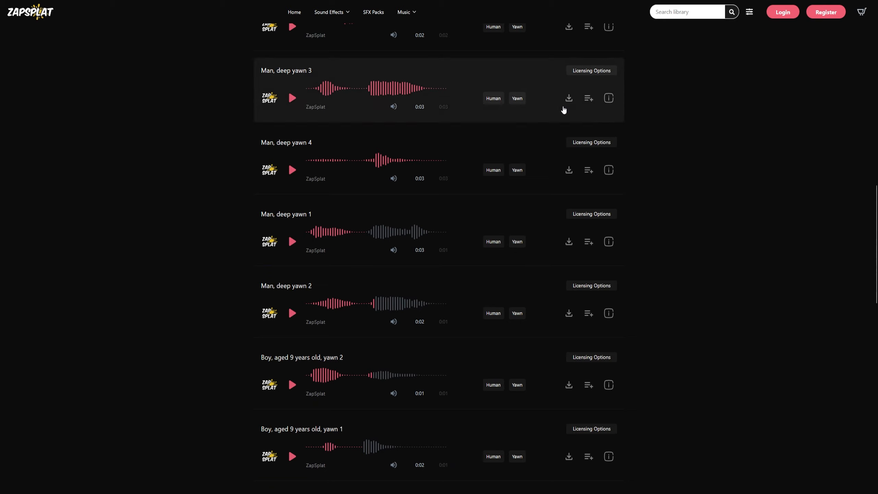
Log in to the ZapSplat account and download the free MP3 of "Man, deep yawn 3"
{"action": "mouse_move", "coordinate": [567, 99]}
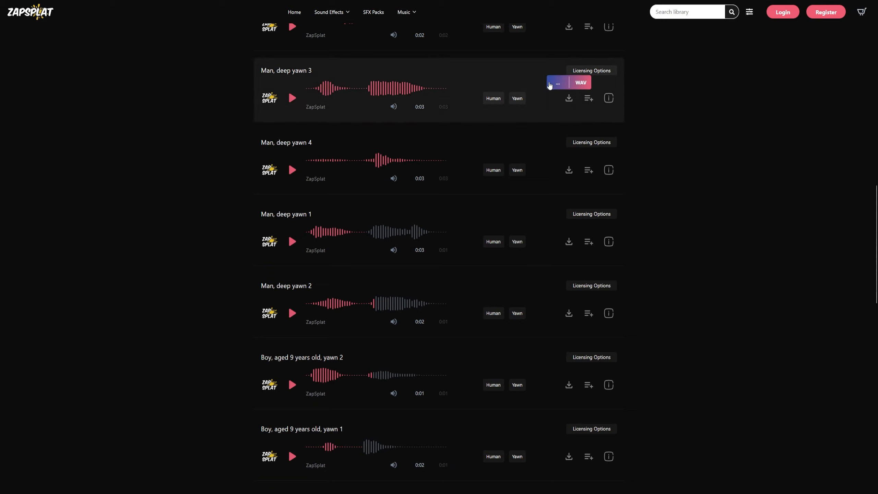
{"action": "left_click", "coordinate": [557, 83]}
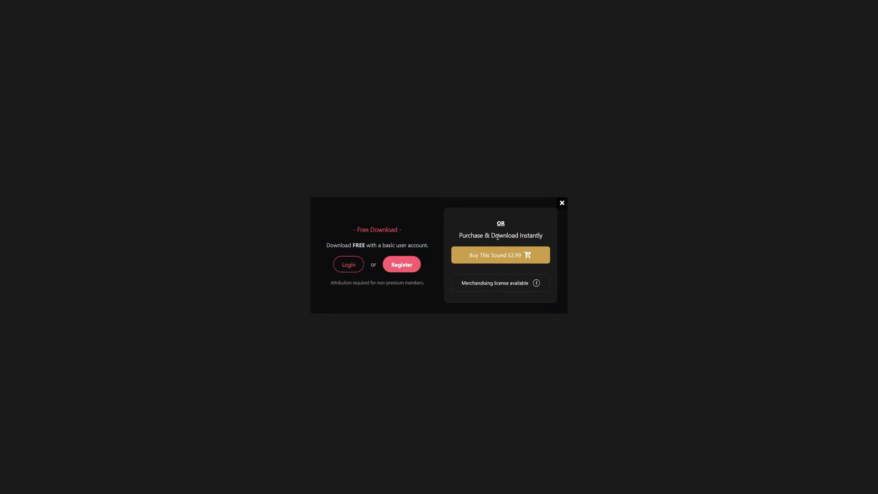
{"action": "left_click", "coordinate": [346, 267]}
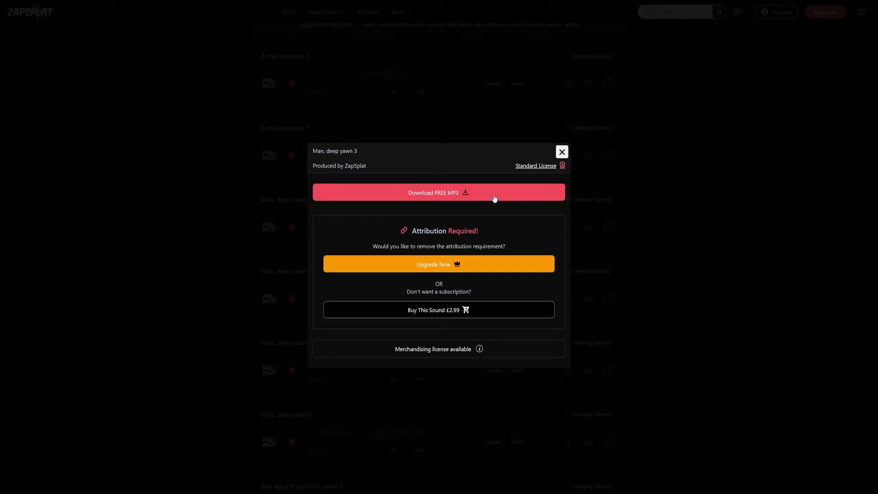
{"action": "left_click", "coordinate": [494, 198]}
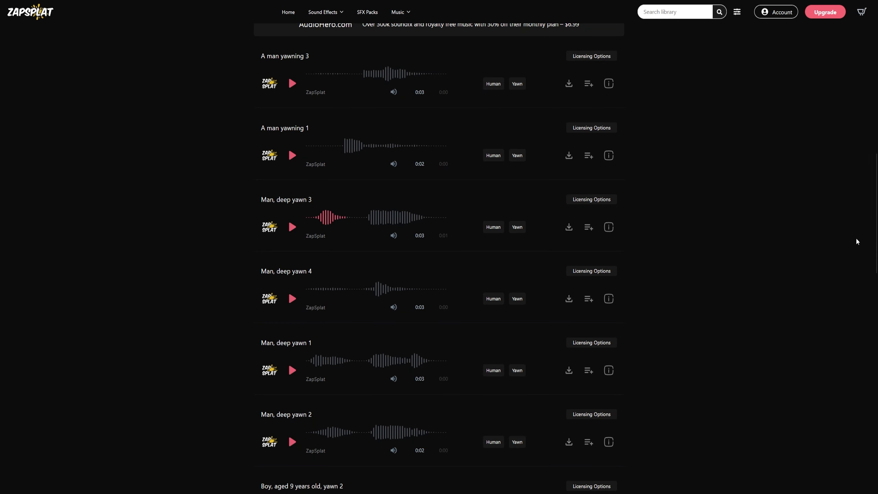
Return to the sound effect category list and open the Clothes category under Foley in a new browser tab
{"action": "scroll", "coordinate": [664, 263], "scroll_direction": "up", "scroll_amount": 6}
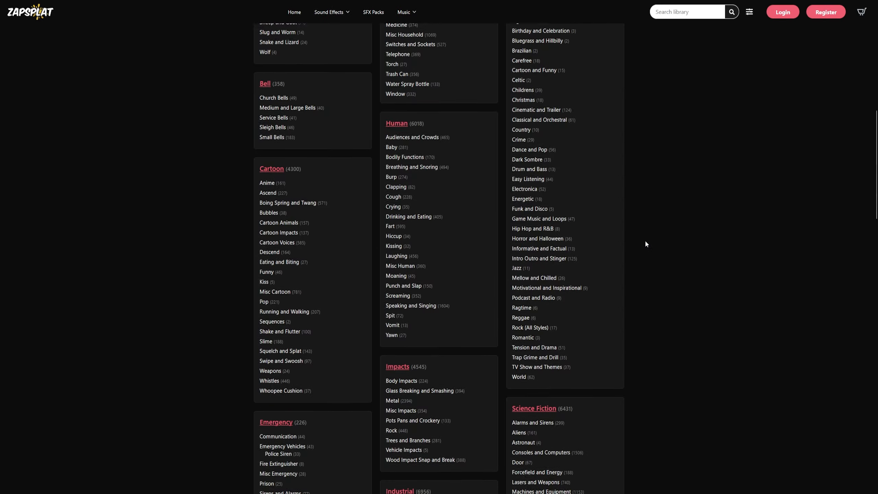
{"action": "scroll", "coordinate": [645, 242], "scroll_direction": "up", "scroll_amount": 3}
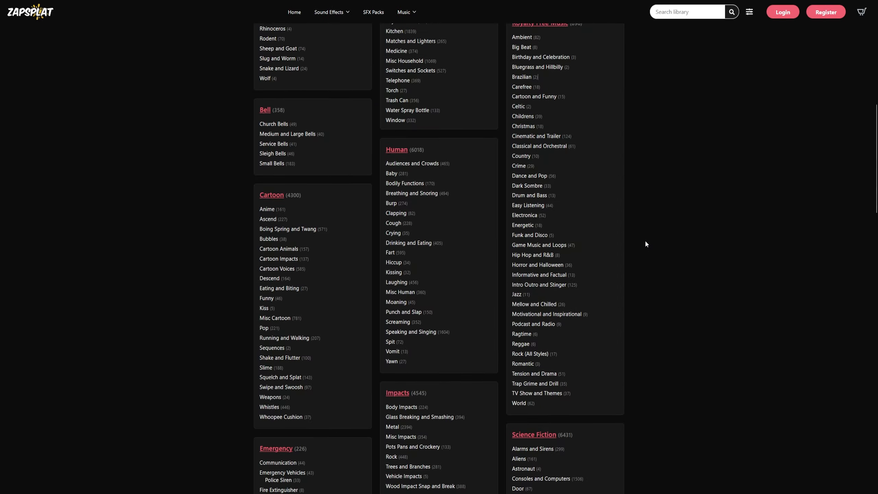
{"action": "scroll", "coordinate": [646, 244], "scroll_direction": "up", "scroll_amount": 8}
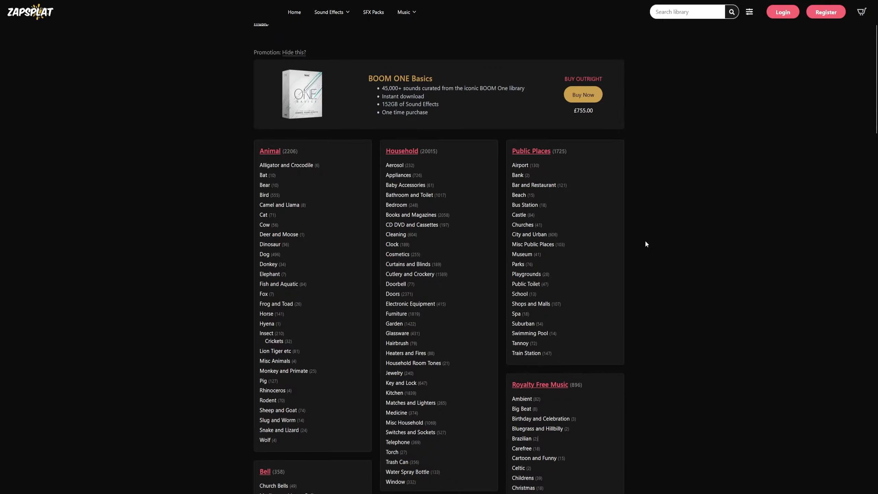
{"action": "scroll", "coordinate": [644, 244], "scroll_direction": "down", "scroll_amount": 20}
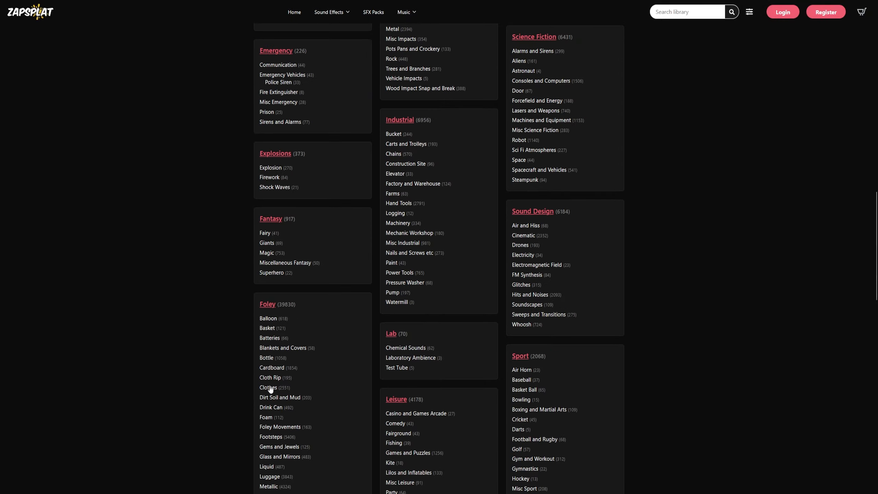
{"action": "right_click", "coordinate": [270, 389]}
{"action": "left_click", "coordinate": [313, 206]}
Look through the rest of the category list for other sounds that suit the animation
{"action": "scroll", "coordinate": [256, 383], "scroll_direction": "down", "scroll_amount": 2}
{"action": "scroll", "coordinate": [239, 277], "scroll_direction": "down", "scroll_amount": 2}
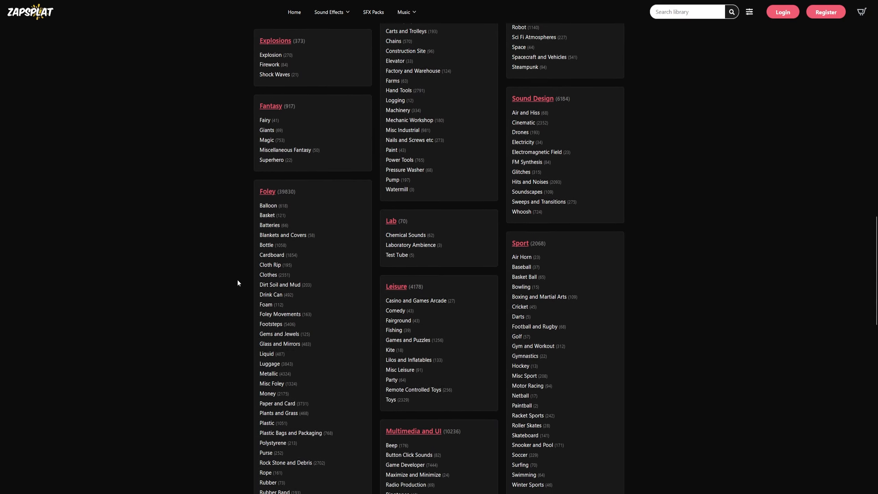
{"action": "scroll", "coordinate": [238, 280], "scroll_direction": "down", "scroll_amount": 4}
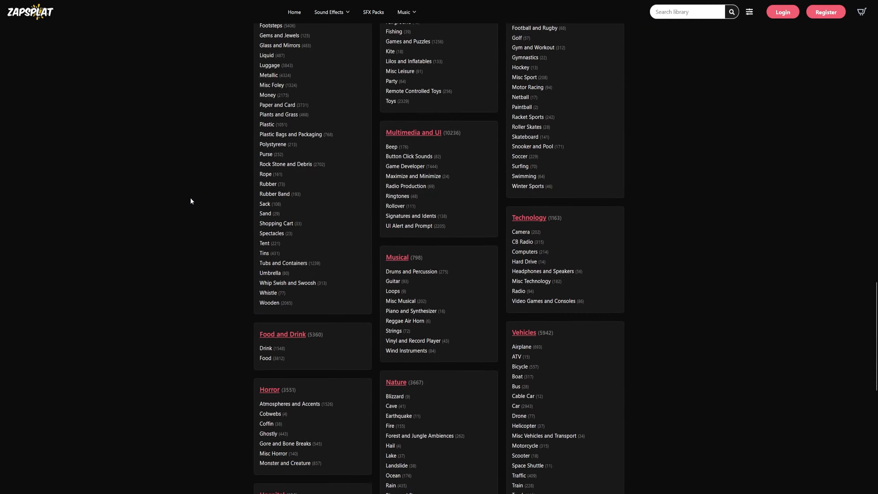
{"action": "scroll", "coordinate": [192, 201], "scroll_direction": "up", "scroll_amount": 2}
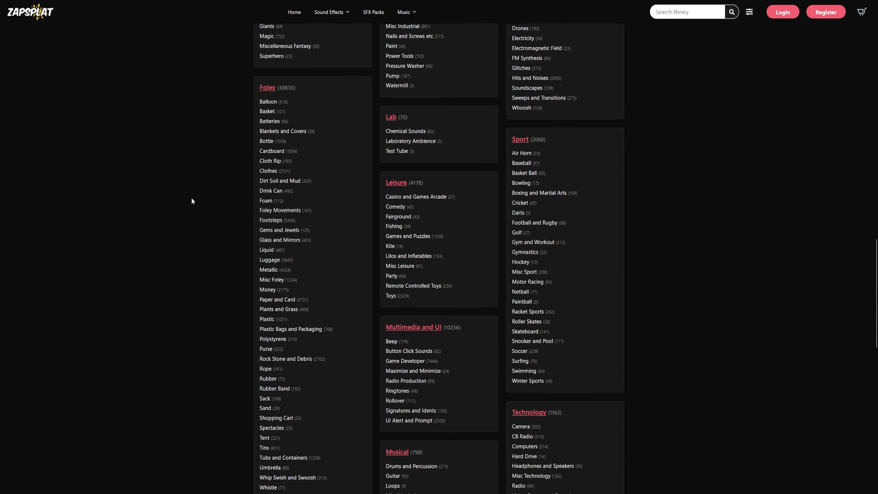
{"action": "scroll", "coordinate": [192, 201], "scroll_direction": "up", "scroll_amount": 5}
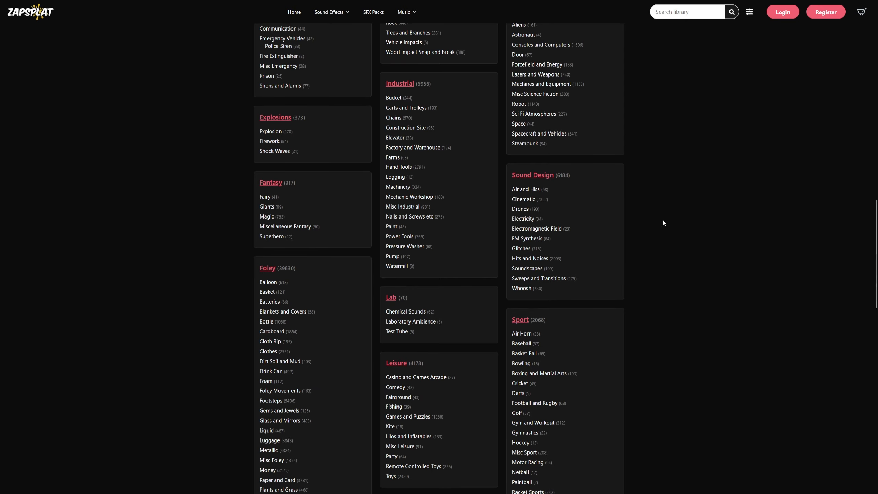
{"action": "scroll", "coordinate": [687, 237], "scroll_direction": "up", "scroll_amount": 4}
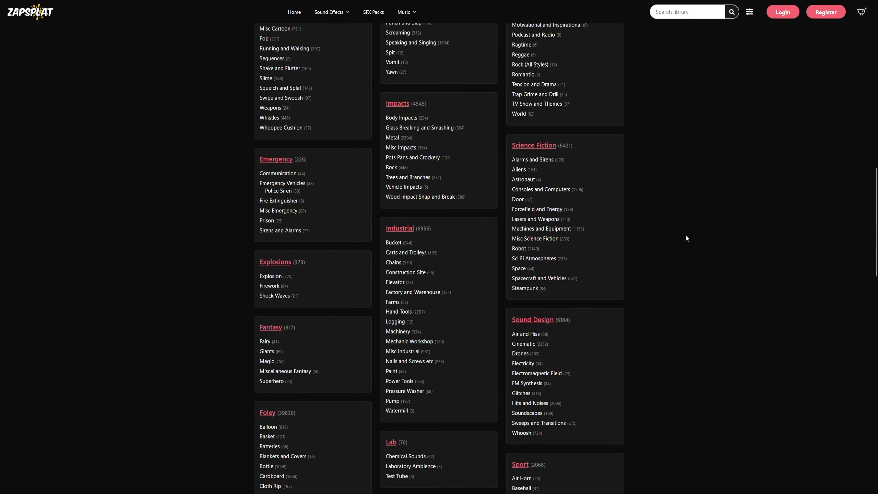
{"action": "scroll", "coordinate": [686, 237], "scroll_direction": "up", "scroll_amount": 1}
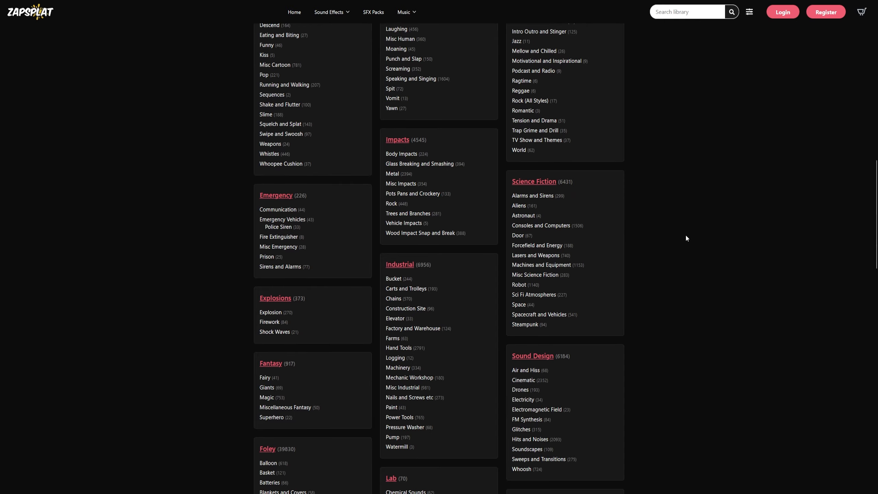
{"action": "scroll", "coordinate": [687, 238], "scroll_direction": "up", "scroll_amount": 8}
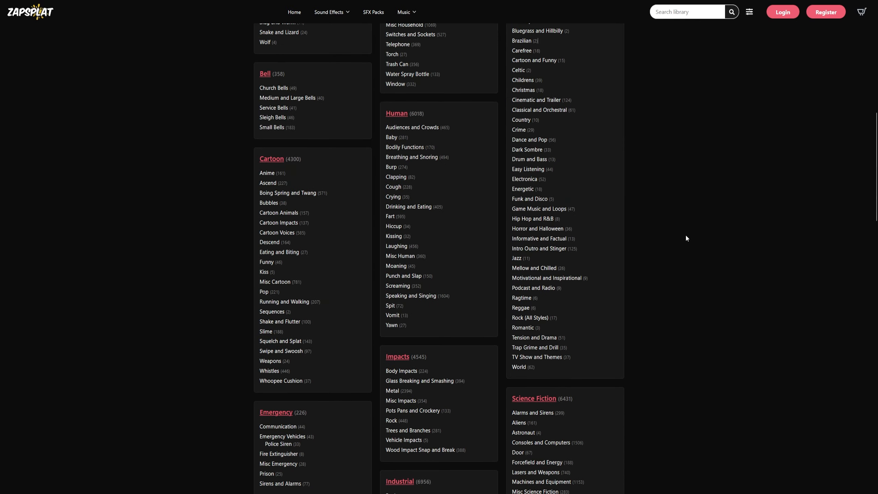
{"action": "scroll", "coordinate": [687, 237], "scroll_direction": "up", "scroll_amount": 8}
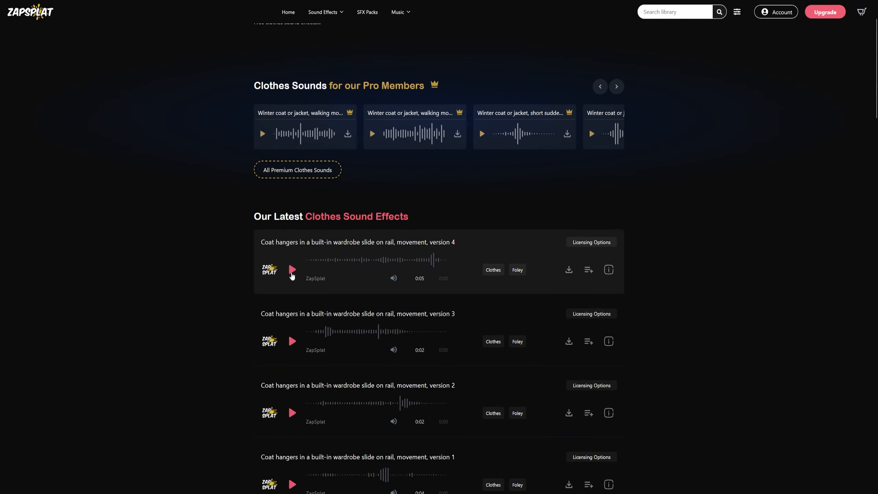
Listen to the Clothes sound previews, from the coat hanger movements to the Hi-Vis jacket shakes, pick-ups and drops
{"action": "left_click", "coordinate": [292, 269]}
{"action": "scroll", "coordinate": [152, 299], "scroll_direction": "down", "scroll_amount": 10}
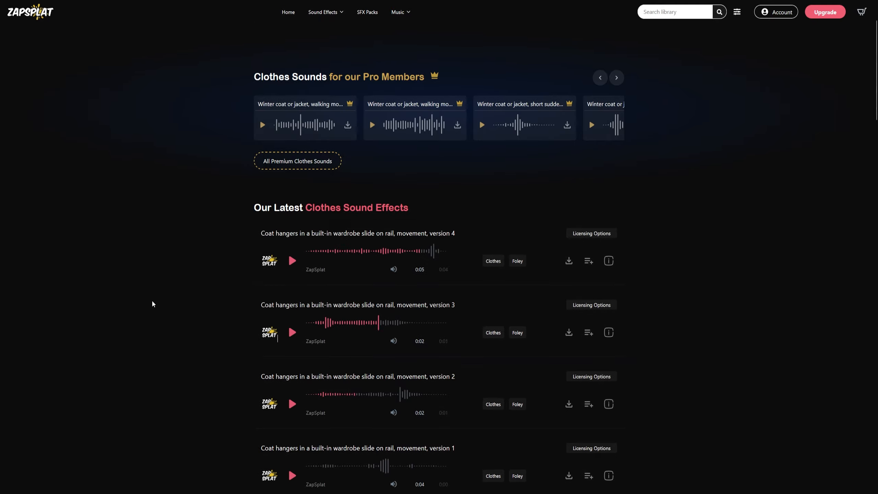
{"action": "left_click", "coordinate": [293, 385]}
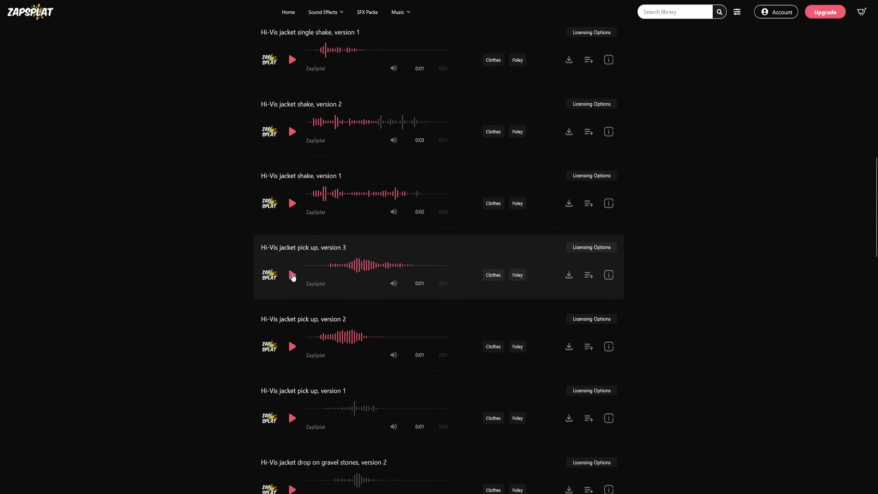
{"action": "scroll", "coordinate": [409, 264], "scroll_direction": "down", "scroll_amount": 4}
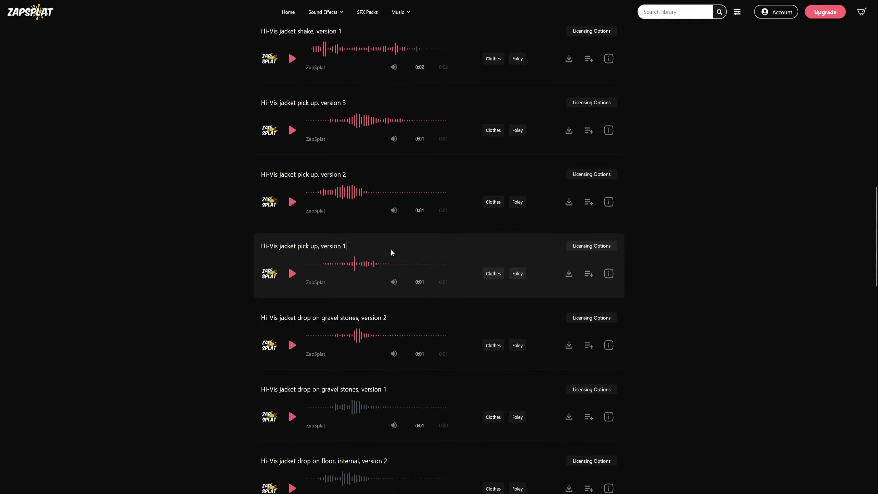
{"action": "left_click", "coordinate": [291, 417]}
{"action": "scroll", "coordinate": [290, 417], "scroll_direction": "down", "scroll_amount": 2}
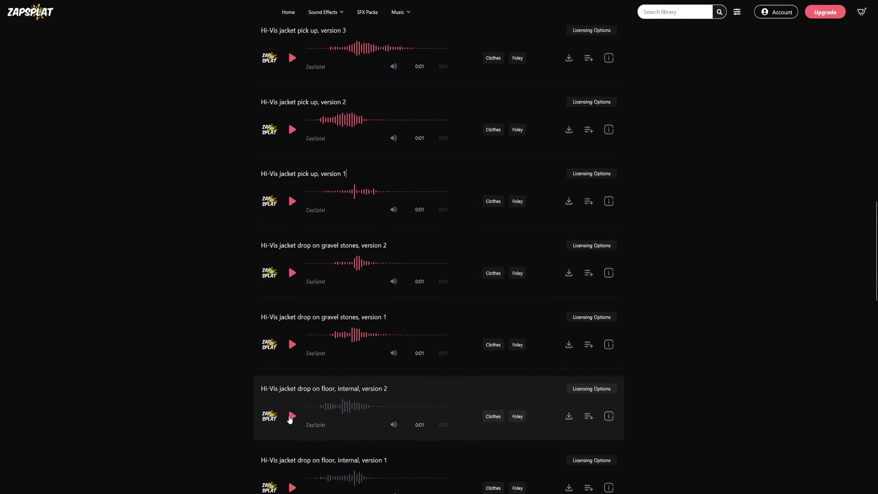
{"action": "left_click", "coordinate": [291, 416]}
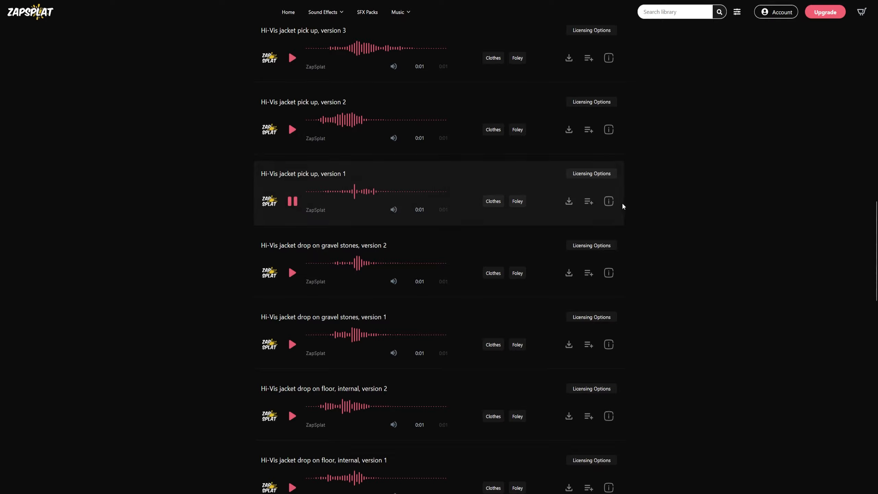
Download the sound effect "Hi-Vis jacket pick up, version 1"
{"action": "left_click", "coordinate": [559, 188]}
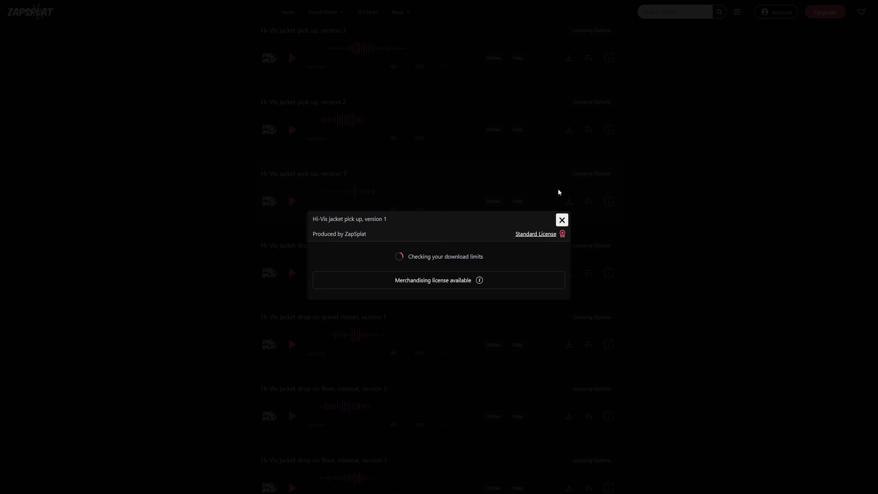
{"action": "scroll", "coordinate": [425, 201], "scroll_direction": "down", "scroll_amount": 10}
{"action": "left_click", "coordinate": [425, 170]}
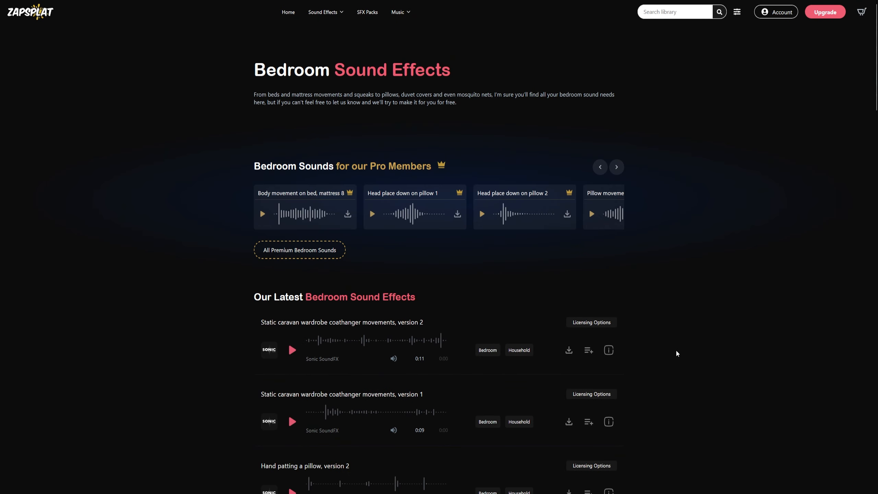
Listen to the Bedroom sound previews, from the wardrobe coathanger movements to the mattress creaks and bed cover brushes
{"action": "scroll", "coordinate": [676, 355], "scroll_direction": "down", "scroll_amount": 2}
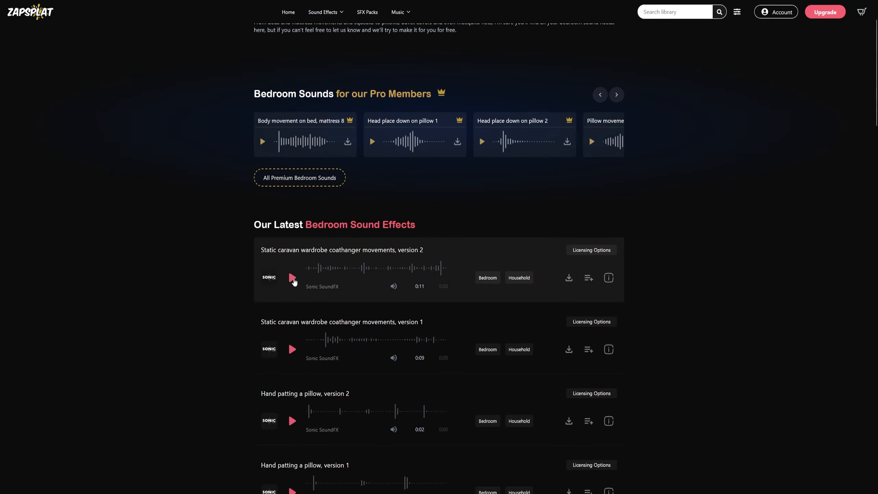
{"action": "left_click", "coordinate": [292, 279]}
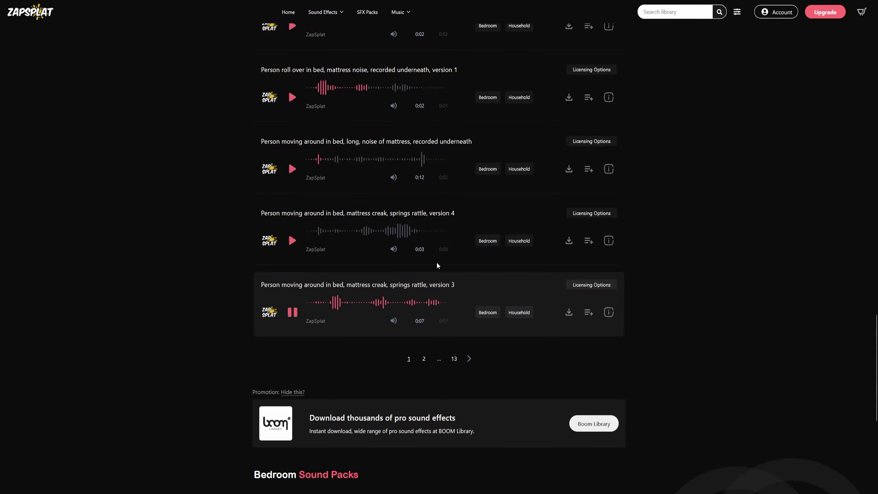
{"action": "left_click", "coordinate": [293, 241]}
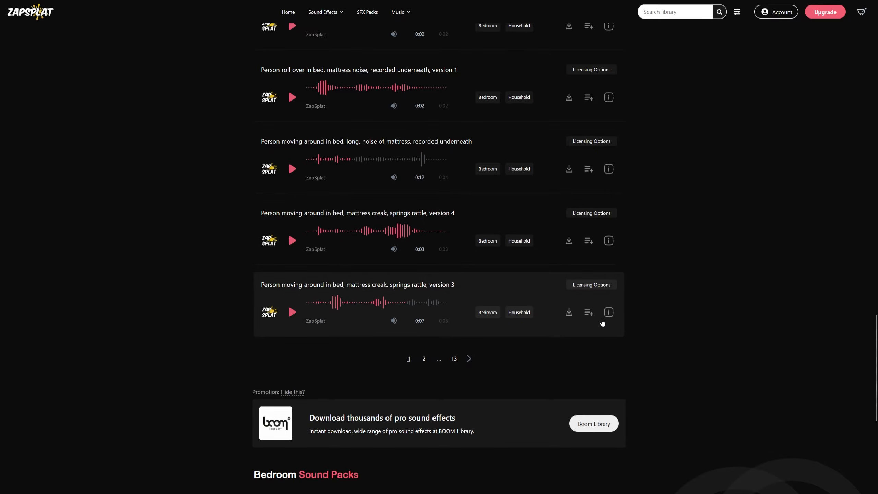
{"action": "mouse_move", "coordinate": [569, 312]}
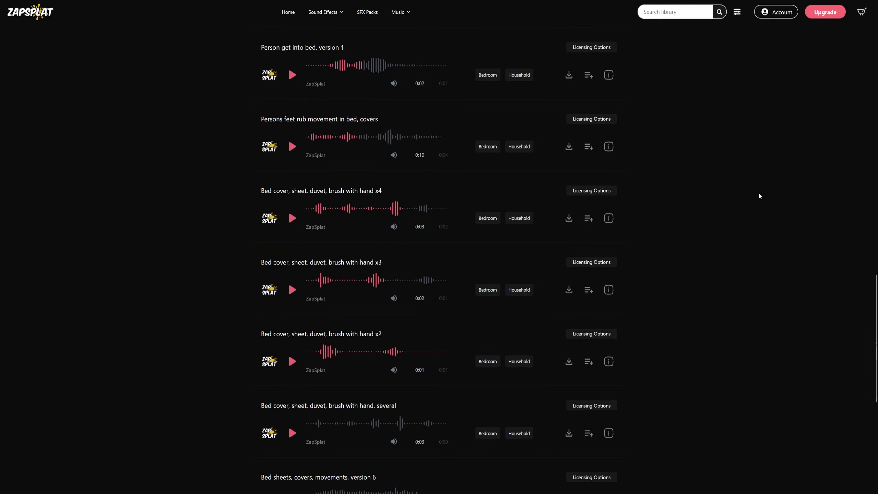
Switch to Premiere, import the downloaded clothing, bed and yawn sounds into the project, and play the sequence from its start to the yawn
{"action": "key", "text": "F11"}
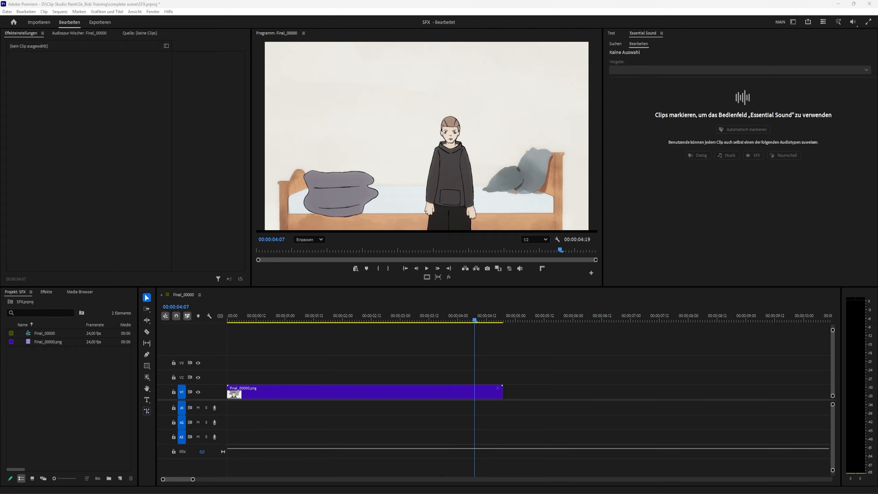
{"action": "left_click_drag", "start_coordinate": [263, 366], "coordinate": [116, 416]}
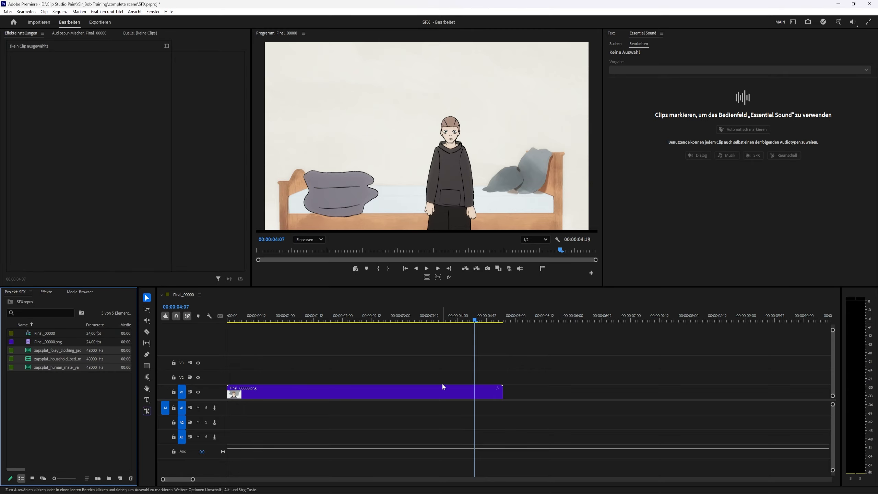
{"action": "left_click_drag", "start_coordinate": [426, 352], "coordinate": [382, 347]}
{"action": "left_click_drag", "start_coordinate": [339, 322], "coordinate": [150, 335]}
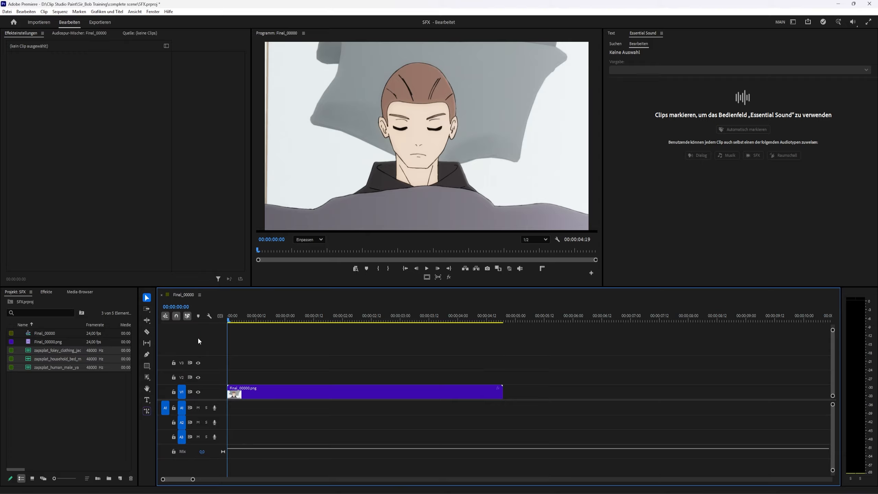
{"action": "key", "text": "space"}
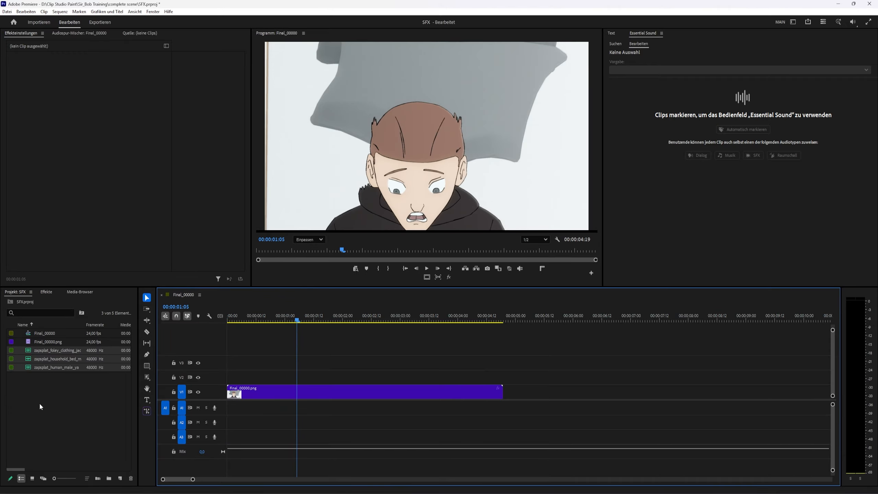
Place the yawn sound on audio track A1 from about the 1-second mark and cut off everything after about the 2-second mark
{"action": "left_click_drag", "start_coordinate": [52, 367], "coordinate": [408, 415]}
{"action": "key", "text": "c"}
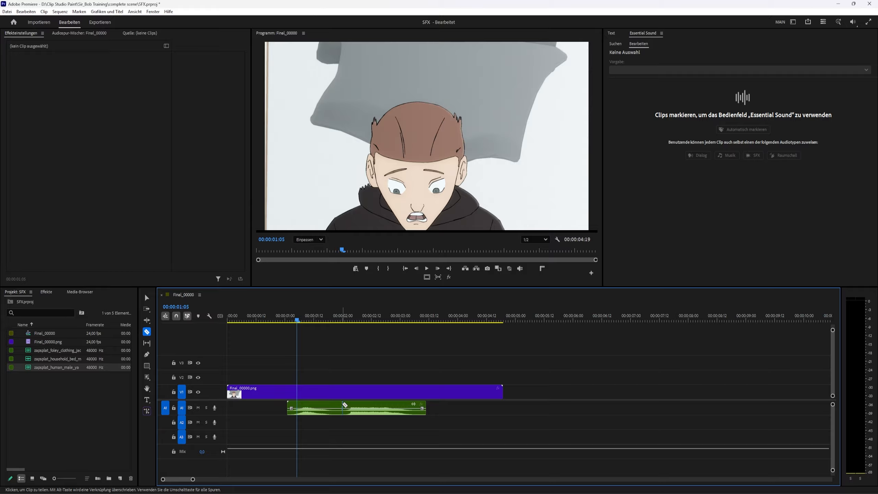
{"action": "left_click", "coordinate": [343, 404]}
{"action": "key", "text": "v"}
{"action": "left_click", "coordinate": [358, 406]}
{"action": "key", "text": "Delete"}
Shift the trimmed yawn clip slightly earlier on track A1 to match the character's mouth opening, and play it back
{"action": "key", "text": "Left"}
{"action": "key", "text": "Left"}
{"action": "key", "text": "Left"}
{"action": "left_click_drag", "start_coordinate": [311, 403], "coordinate": [307, 406]}
{"action": "key", "text": "space"}
{"action": "left_click", "coordinate": [310, 417]}
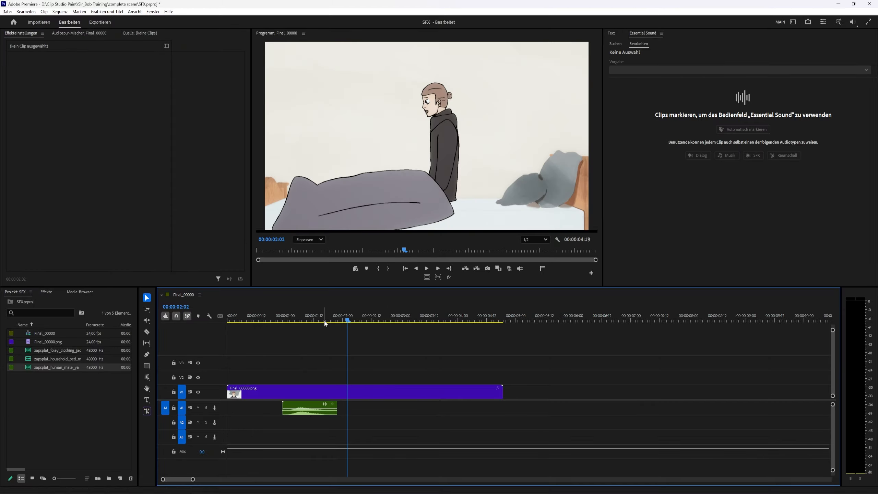
Add the clothing and bed sounds on audio tracks A2 and A3, and place the short A2 sound near the sequence's end
{"action": "key", "text": "ctrl+s"}
{"action": "mouse_move", "coordinate": [325, 323]}
{"action": "left_mouse_down"}
{"action": "mouse_move", "coordinate": [275, 323]}
{"action": "mouse_move", "coordinate": [375, 327]}
{"action": "mouse_move", "coordinate": [336, 325]}
{"action": "left_mouse_up"}
{"action": "left_click", "coordinate": [43, 352]}
{"action": "left_click_drag", "start_coordinate": [43, 351], "coordinate": [316, 438]}
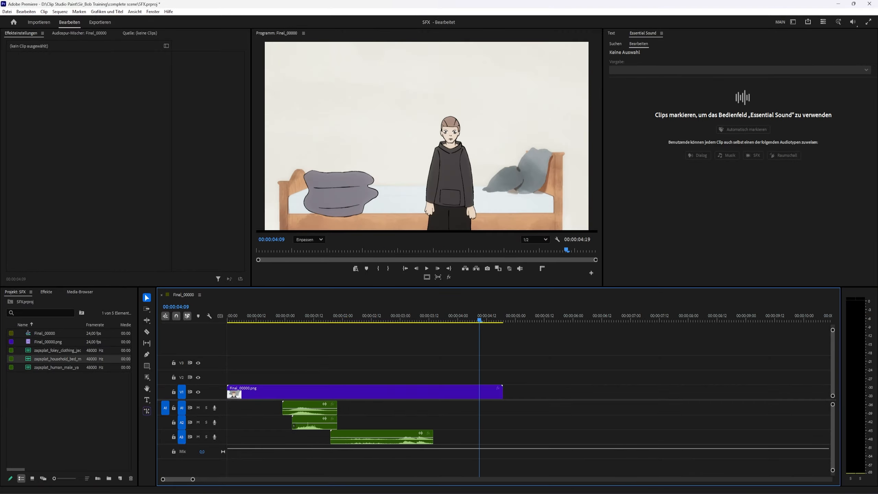
{"action": "left_click_drag", "start_coordinate": [305, 421], "coordinate": [464, 423]}
{"action": "left_click", "coordinate": [632, 425]}
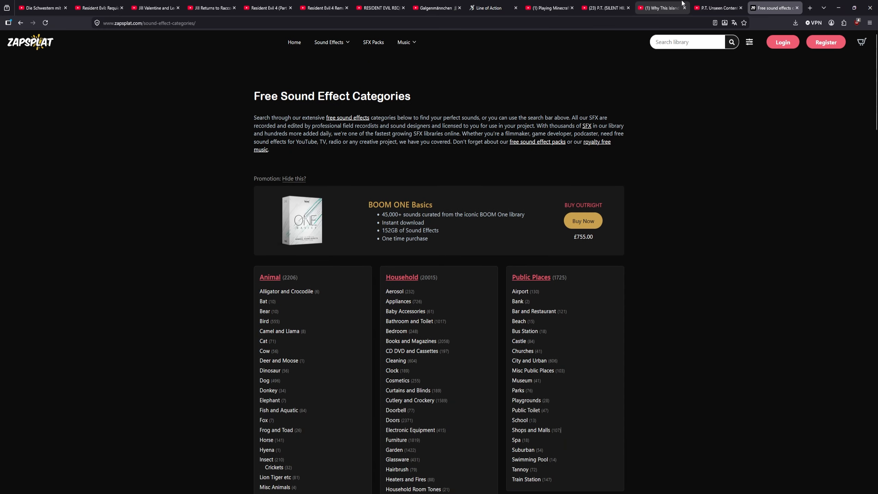
Switch to the browser, search the ZapSplat library for "Step" and go through the footstep results to the wooden stairs sounds
{"action": "type", "text": "Step"}
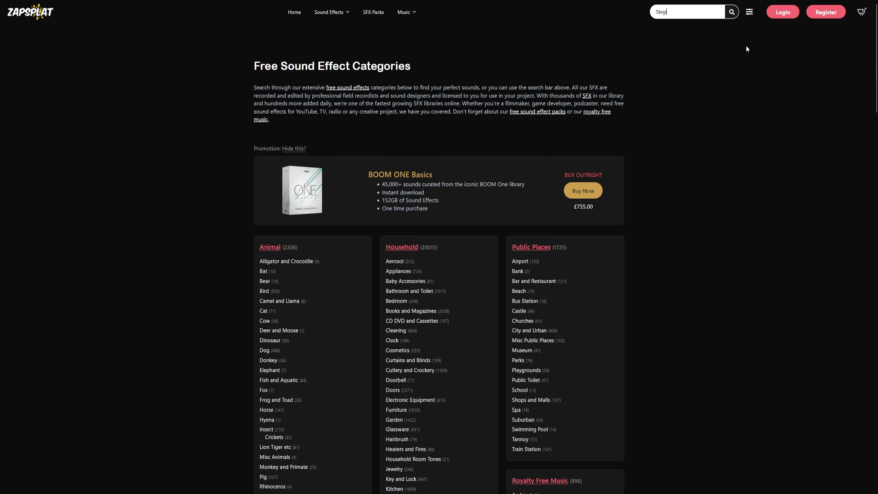
{"action": "key", "text": "Return"}
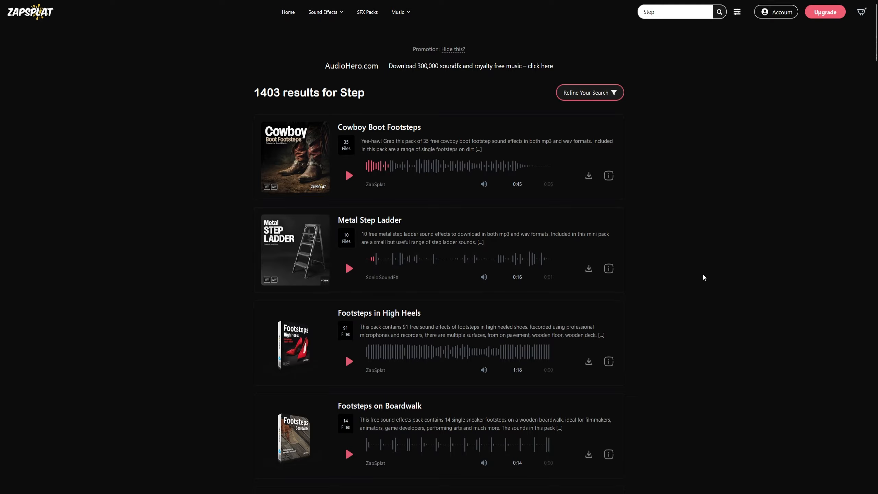
{"action": "scroll", "coordinate": [701, 282], "scroll_direction": "down", "scroll_amount": 1}
{"action": "scroll", "coordinate": [339, 346], "scroll_direction": "down", "scroll_amount": 2}
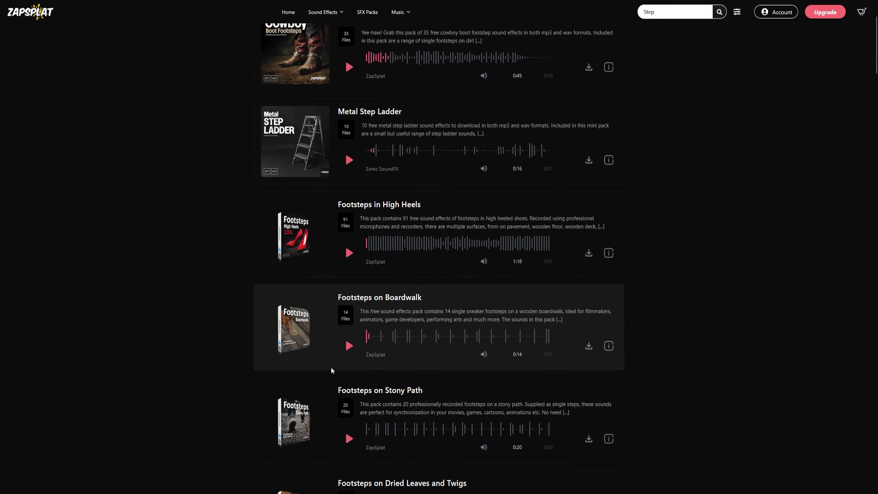
{"action": "scroll", "coordinate": [328, 341], "scroll_direction": "down", "scroll_amount": 6}
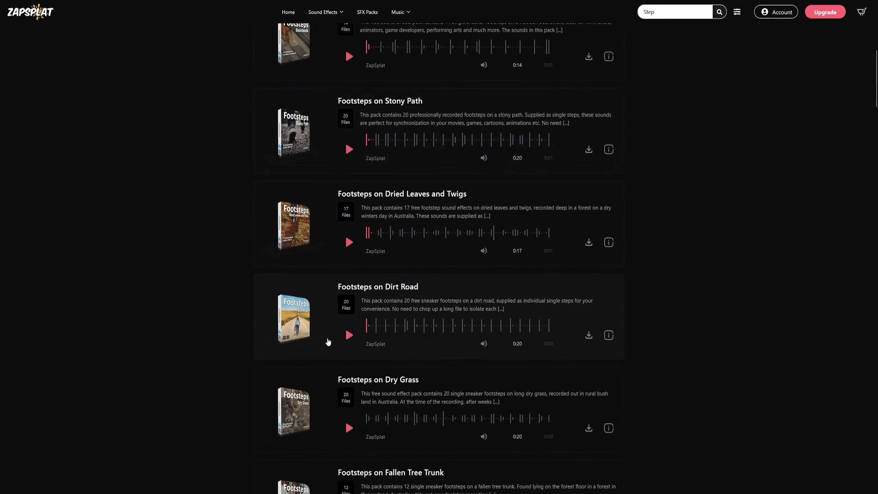
{"action": "scroll", "coordinate": [329, 342], "scroll_direction": "down", "scroll_amount": 8}
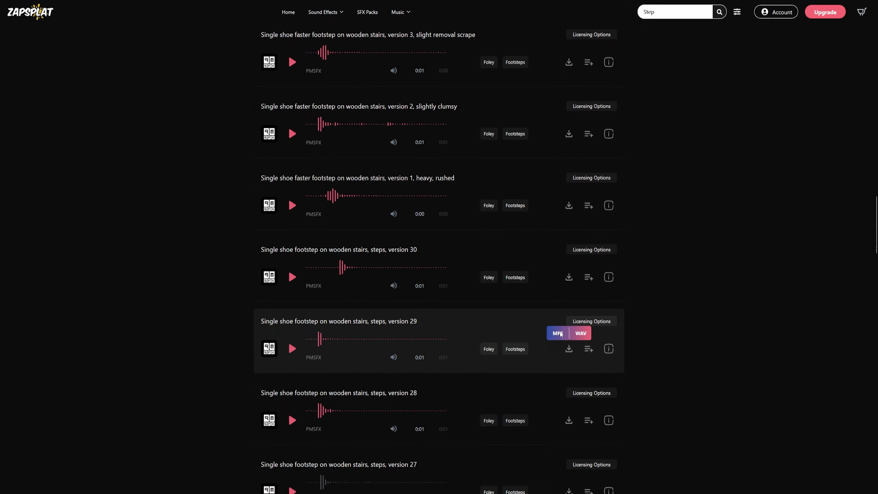
Download "Single shoe footstep on wooden stairs, steps, version 29" as a free MP3 and close the download dialog
{"action": "left_click", "coordinate": [559, 333]}
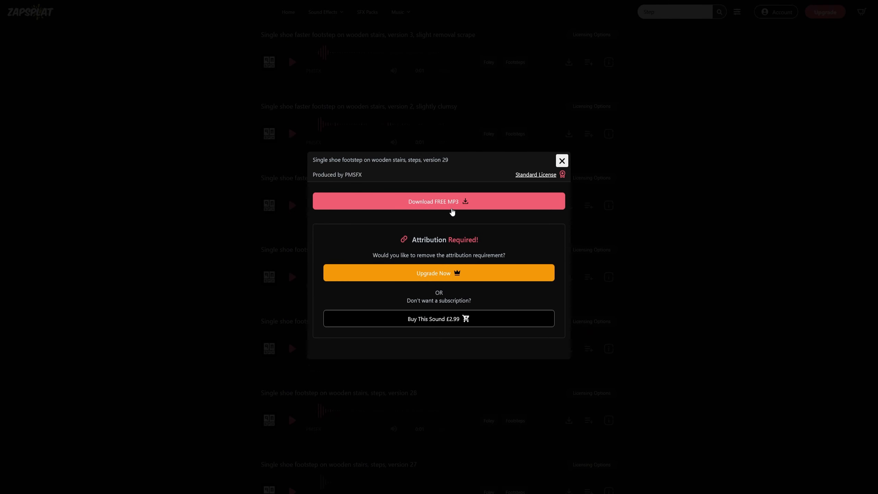
{"action": "left_click", "coordinate": [452, 206]}
{"action": "left_click", "coordinate": [781, 442]}
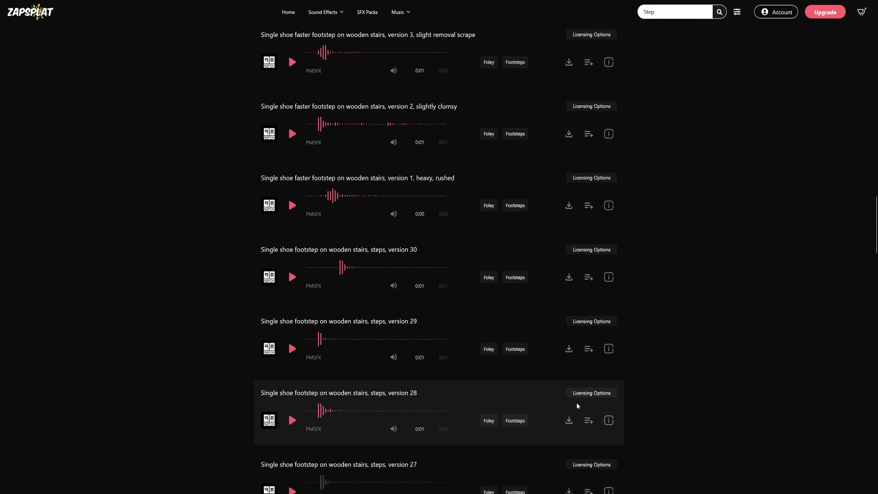
Download the sound effect "Single shoe footstep on wooden stairs, steps, version 28"
{"action": "mouse_move", "coordinate": [571, 425]}
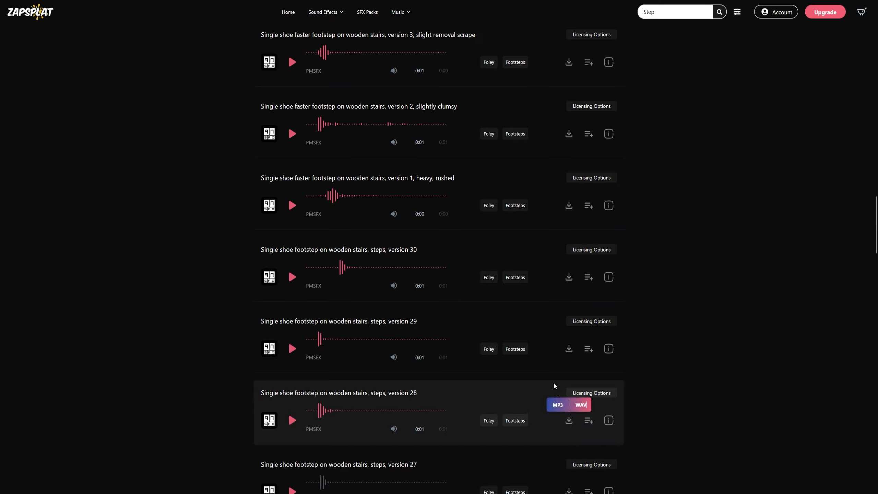